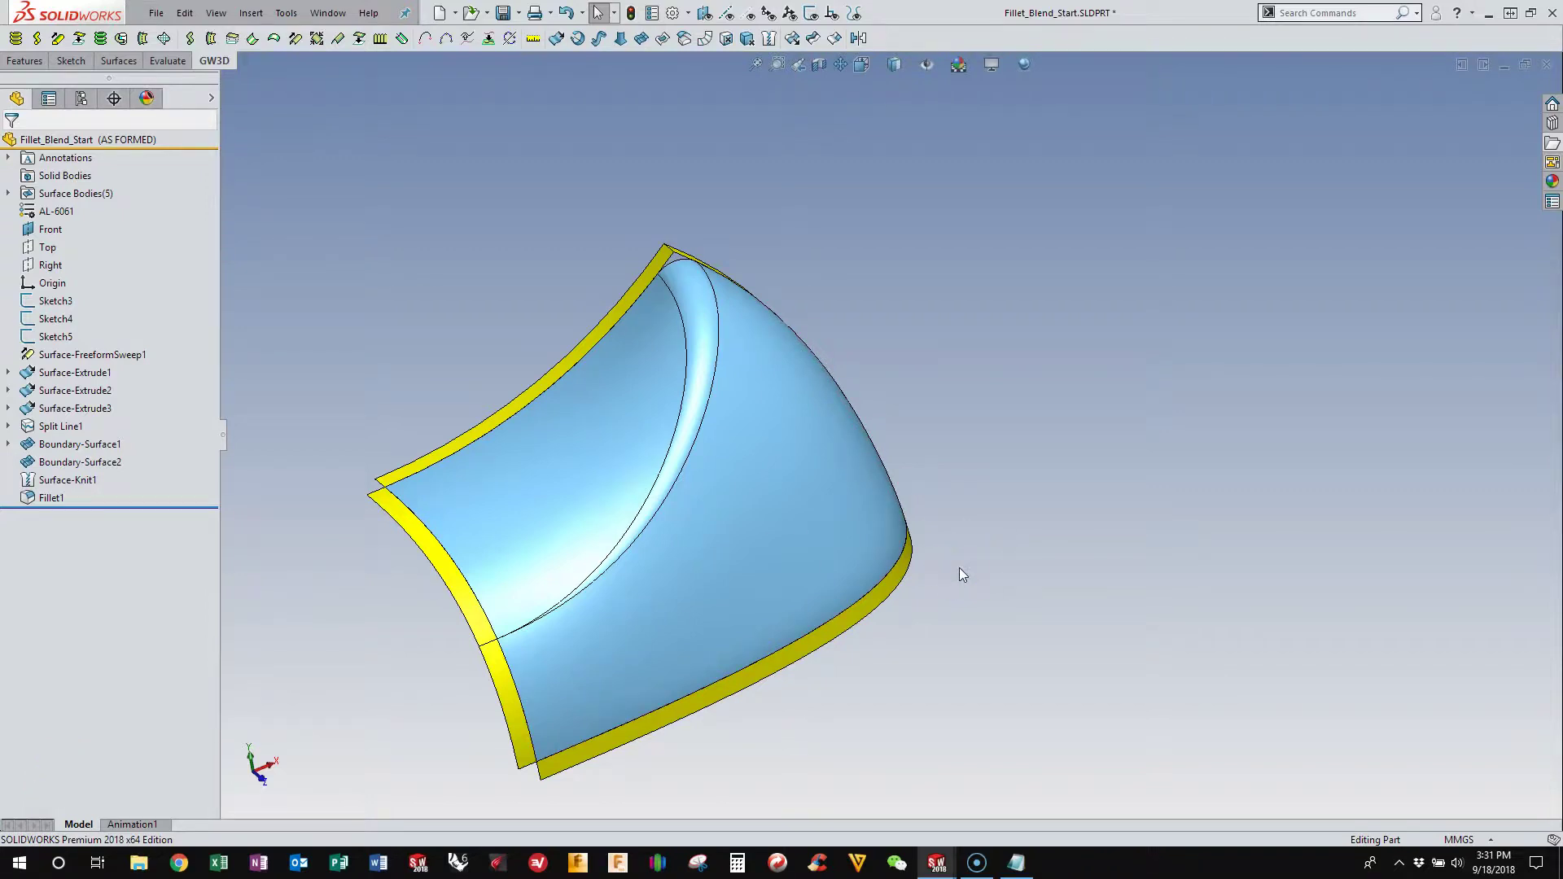
Step: Roll the model back to before Fillet1 and examine the two boundary surfaces and the sharp edge they share
{"action": "middle_click_drag", "start_coordinate": [952, 535], "coordinate": [732, 450]}
{"action": "left_click", "coordinate": [262, 457]}
{"action": "left_click_drag", "start_coordinate": [155, 506], "coordinate": [159, 490]}
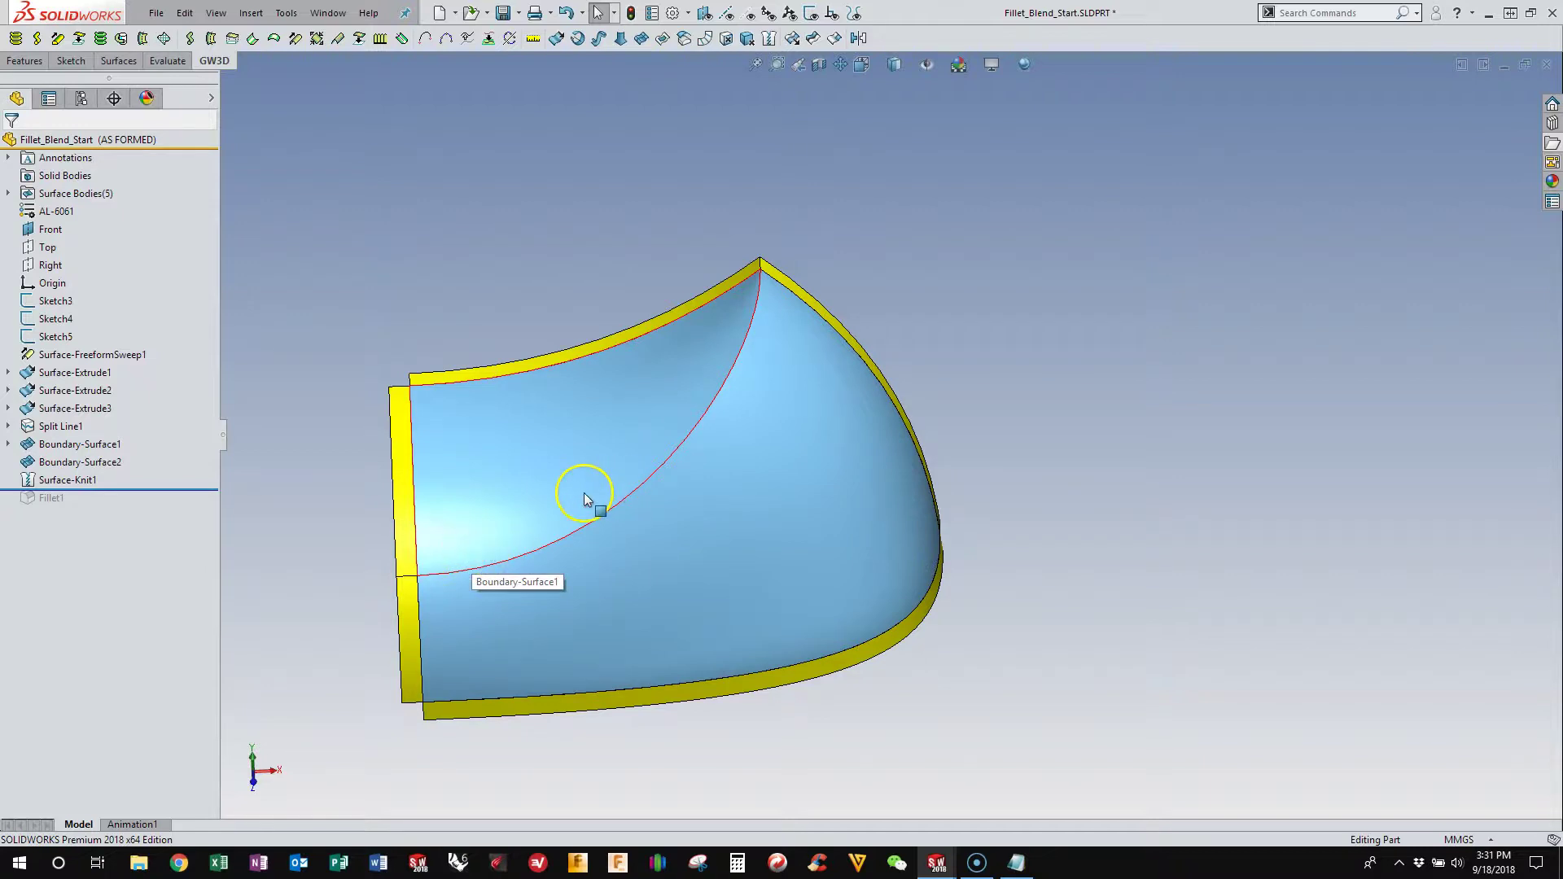
{"action": "mouse_move", "coordinate": [585, 498]}
{"action": "middle_mouse_down"}
{"action": "mouse_move", "coordinate": [673, 415]}
{"action": "mouse_move", "coordinate": [648, 425]}
{"action": "middle_mouse_up"}
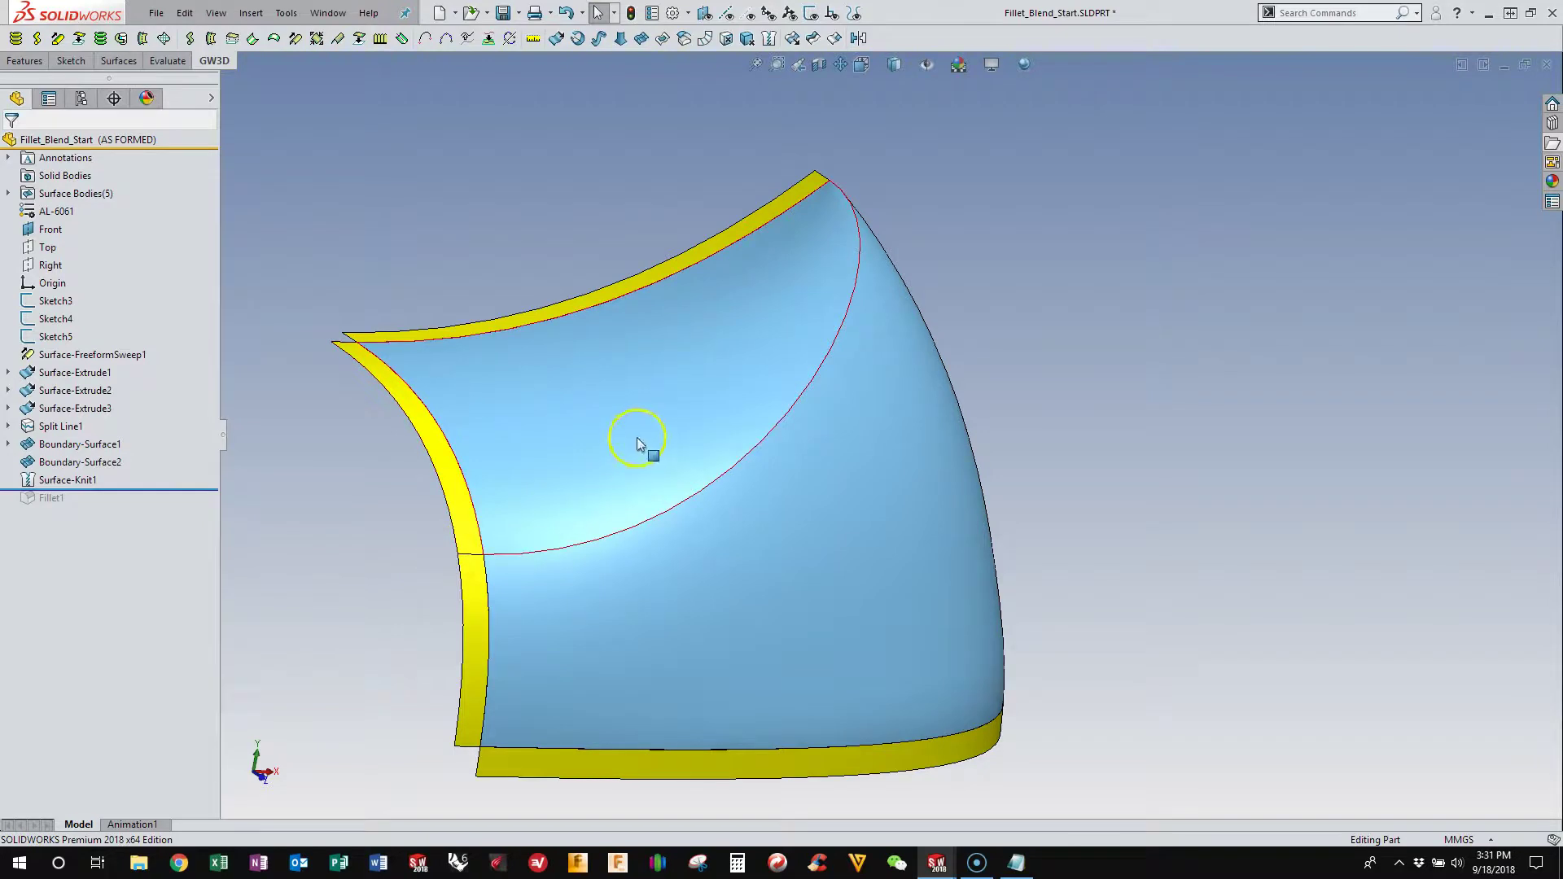
{"action": "scroll", "coordinate": [879, 318], "scroll_direction": "up", "scroll_amount": 4}
{"action": "middle_click_drag", "start_coordinate": [879, 317], "coordinate": [774, 447]}
{"action": "scroll", "coordinate": [1006, 444], "scroll_direction": "down", "scroll_amount": 4}
{"action": "scroll", "coordinate": [726, 540], "scroll_direction": "up", "scroll_amount": 3}
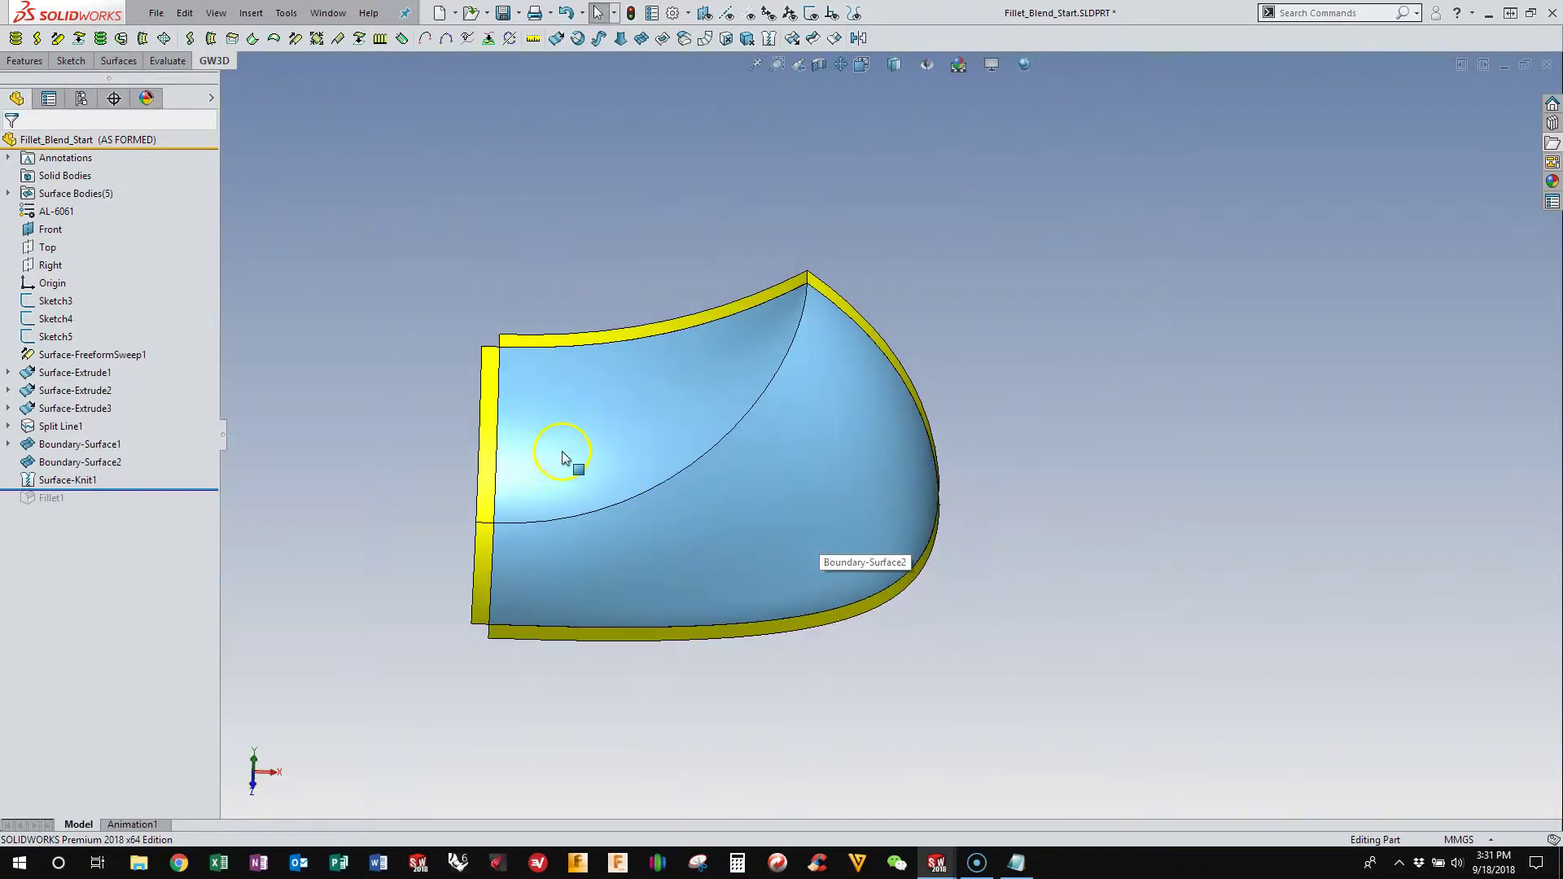
Step: Roll the model forward to include Fillet1 and examine how the fillet narrows toward the side flange
{"action": "middle_click_drag", "start_coordinate": [562, 457], "coordinate": [552, 461]}
{"action": "left_click_drag", "start_coordinate": [118, 489], "coordinate": [101, 510]}
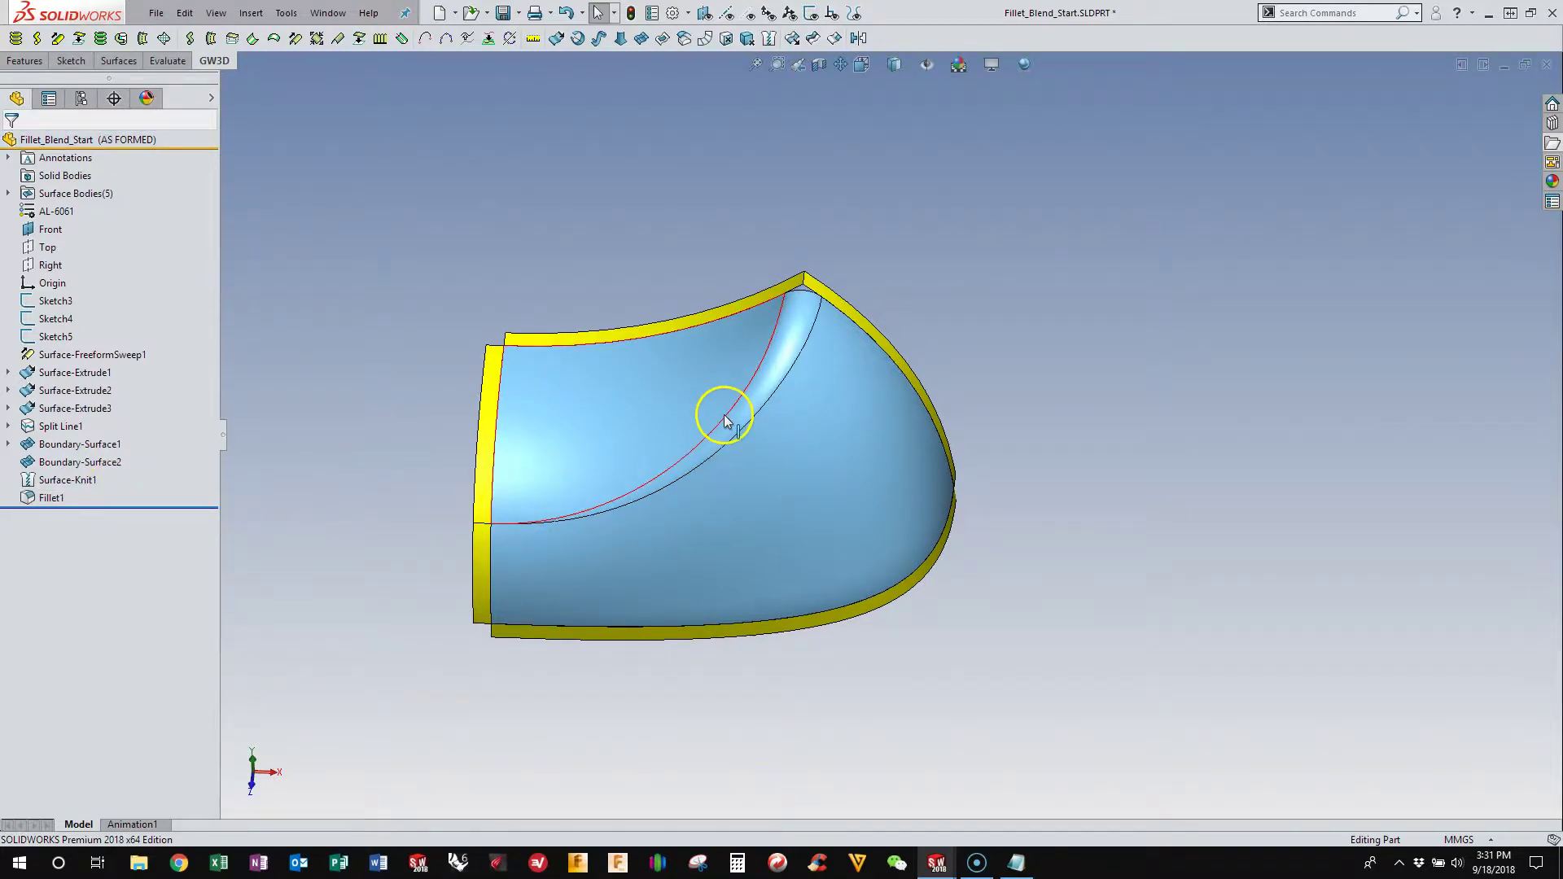
{"action": "scroll", "coordinate": [547, 525], "scroll_direction": "down", "scroll_amount": 3}
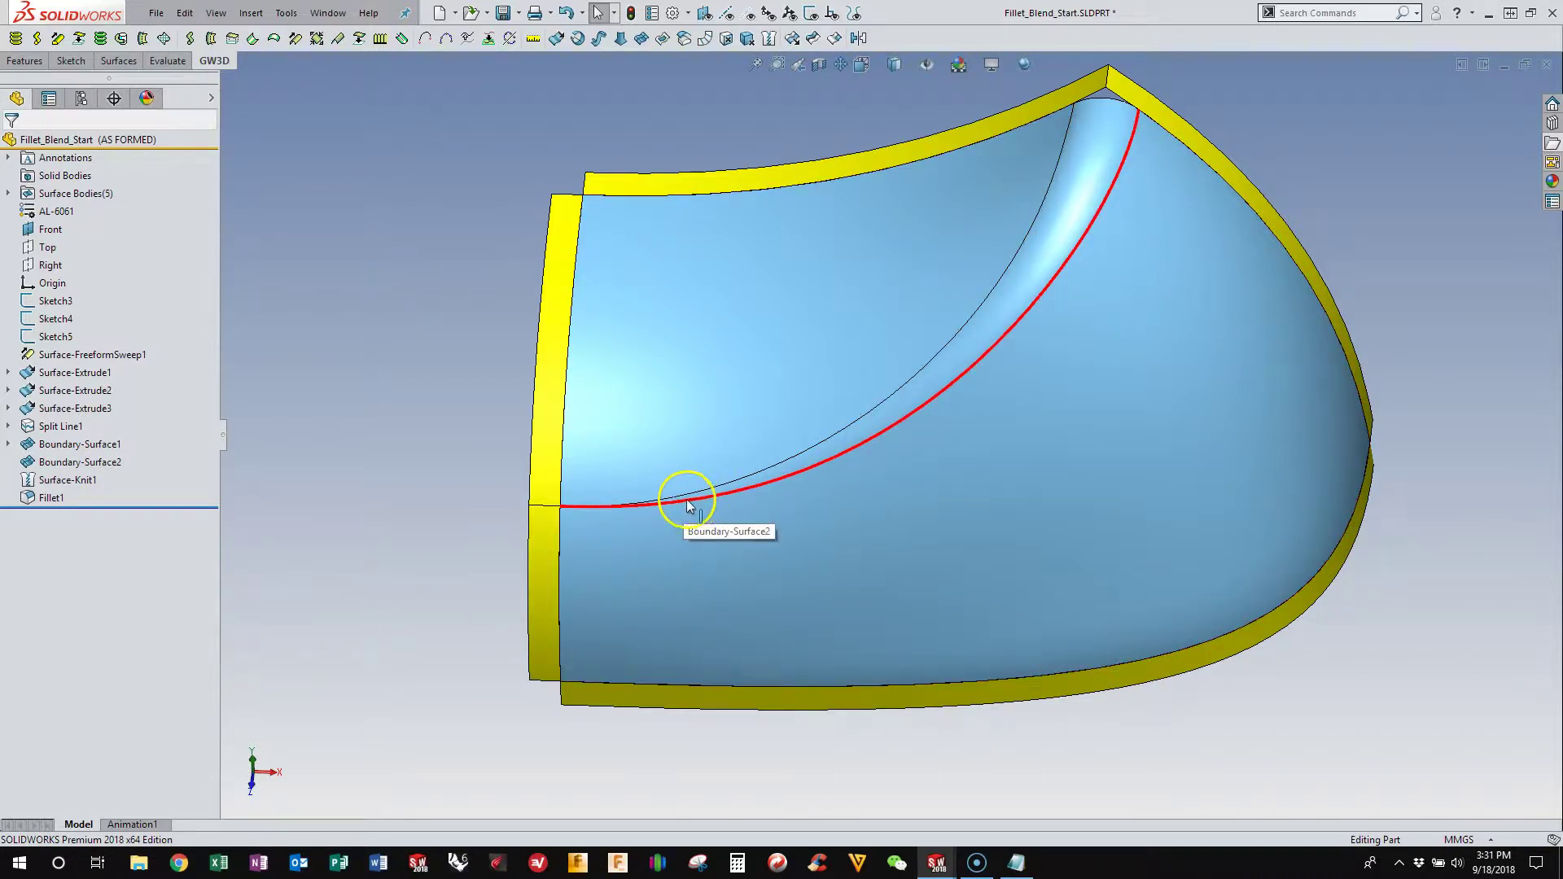
{"action": "middle_click_drag", "start_coordinate": [774, 523], "coordinate": [824, 464]}
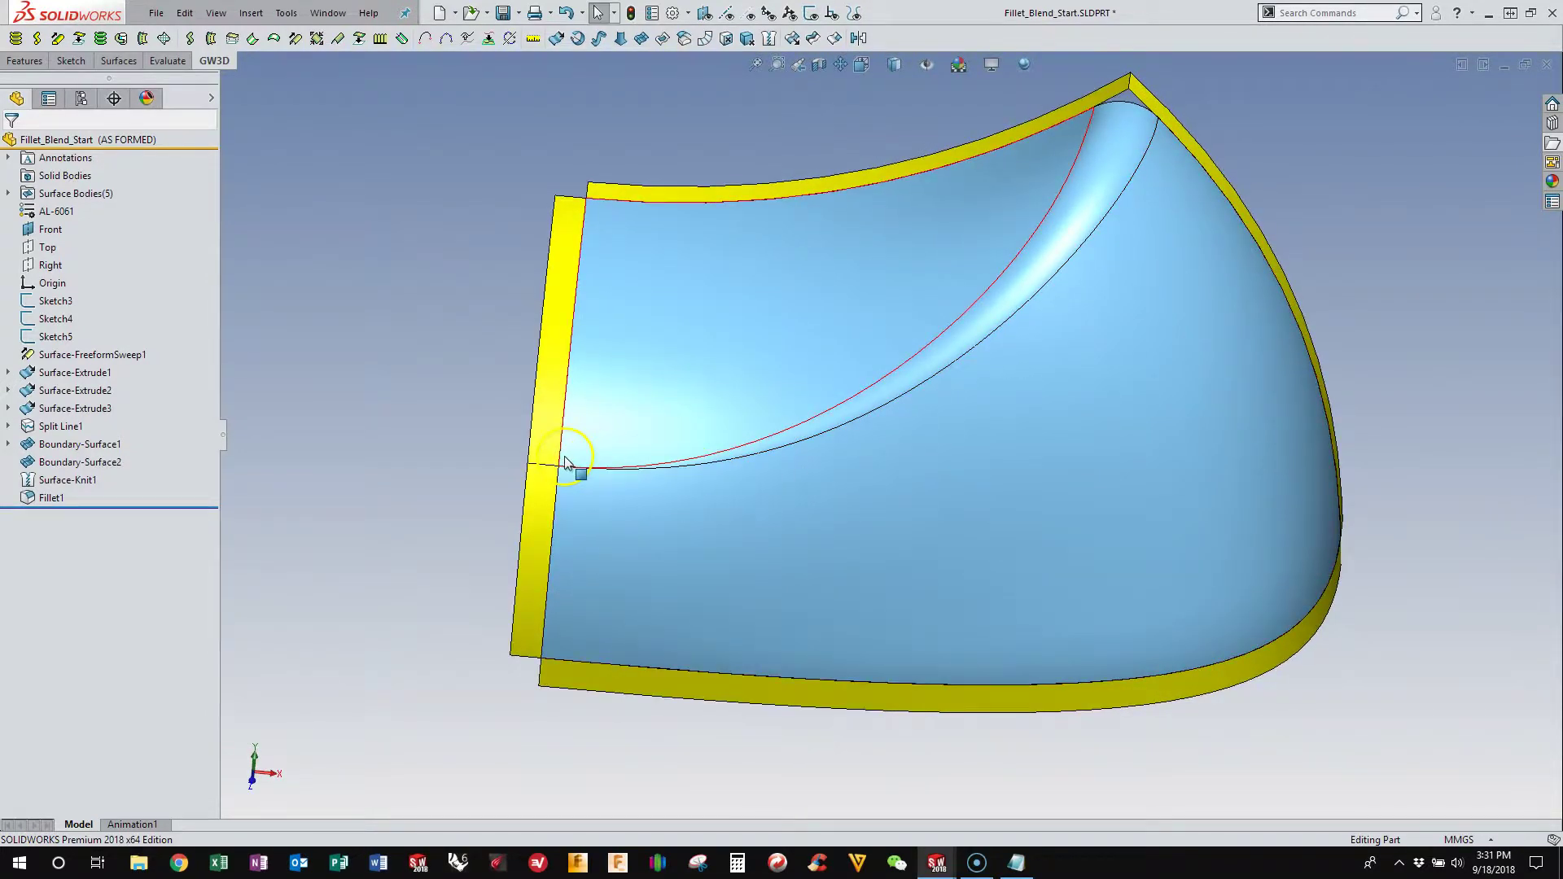
{"action": "scroll", "coordinate": [696, 476], "scroll_direction": "down", "scroll_amount": 5}
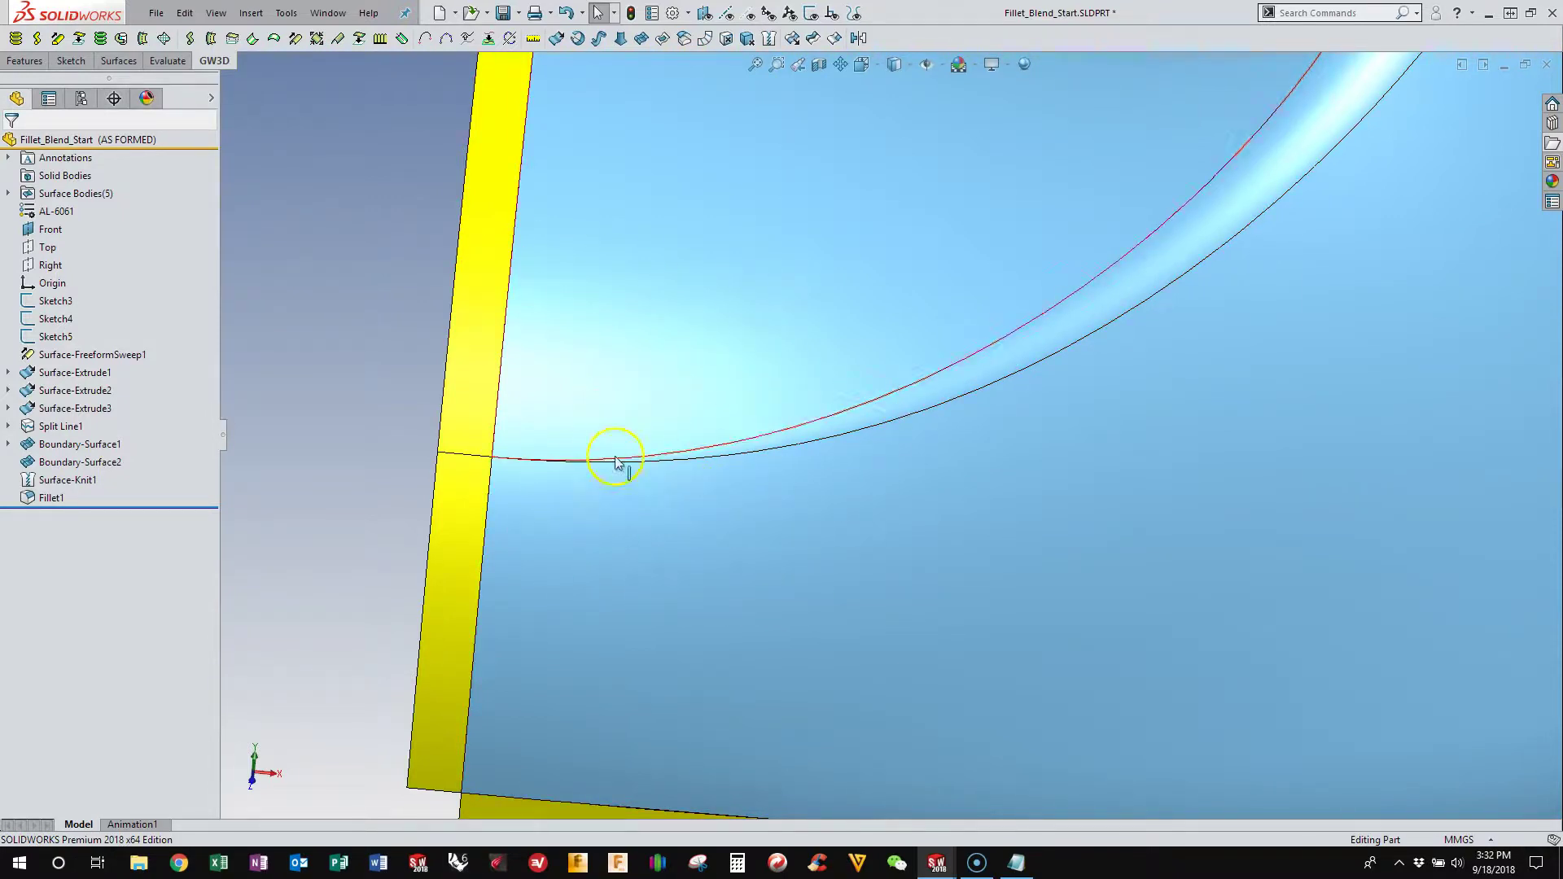
{"action": "scroll", "coordinate": [733, 464], "scroll_direction": "up", "scroll_amount": 5}
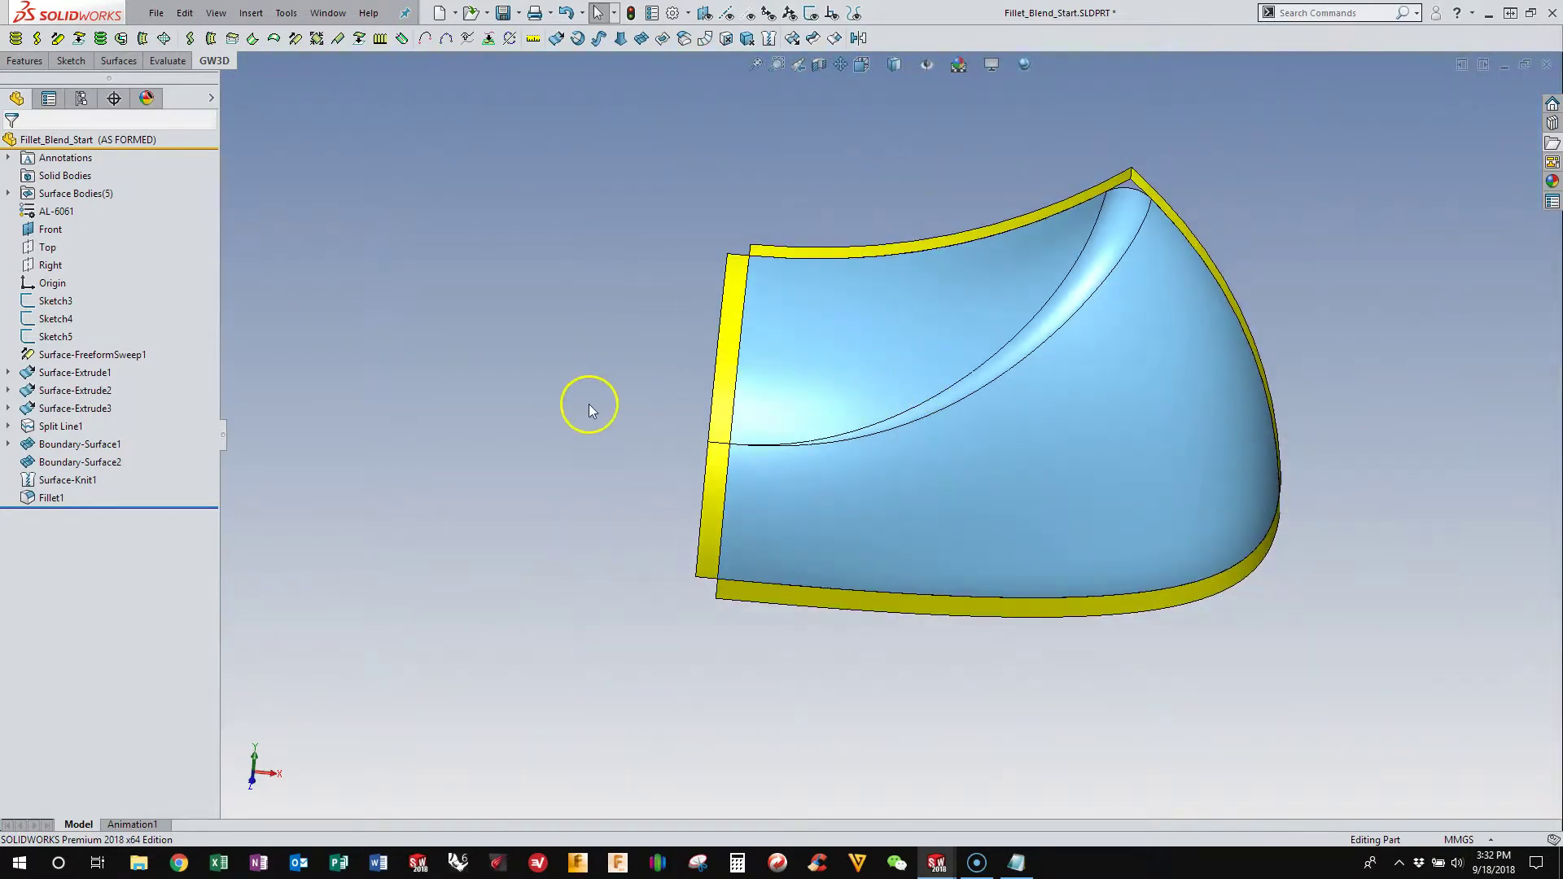
{"action": "scroll", "coordinate": [907, 385], "scroll_direction": "down", "scroll_amount": 3}
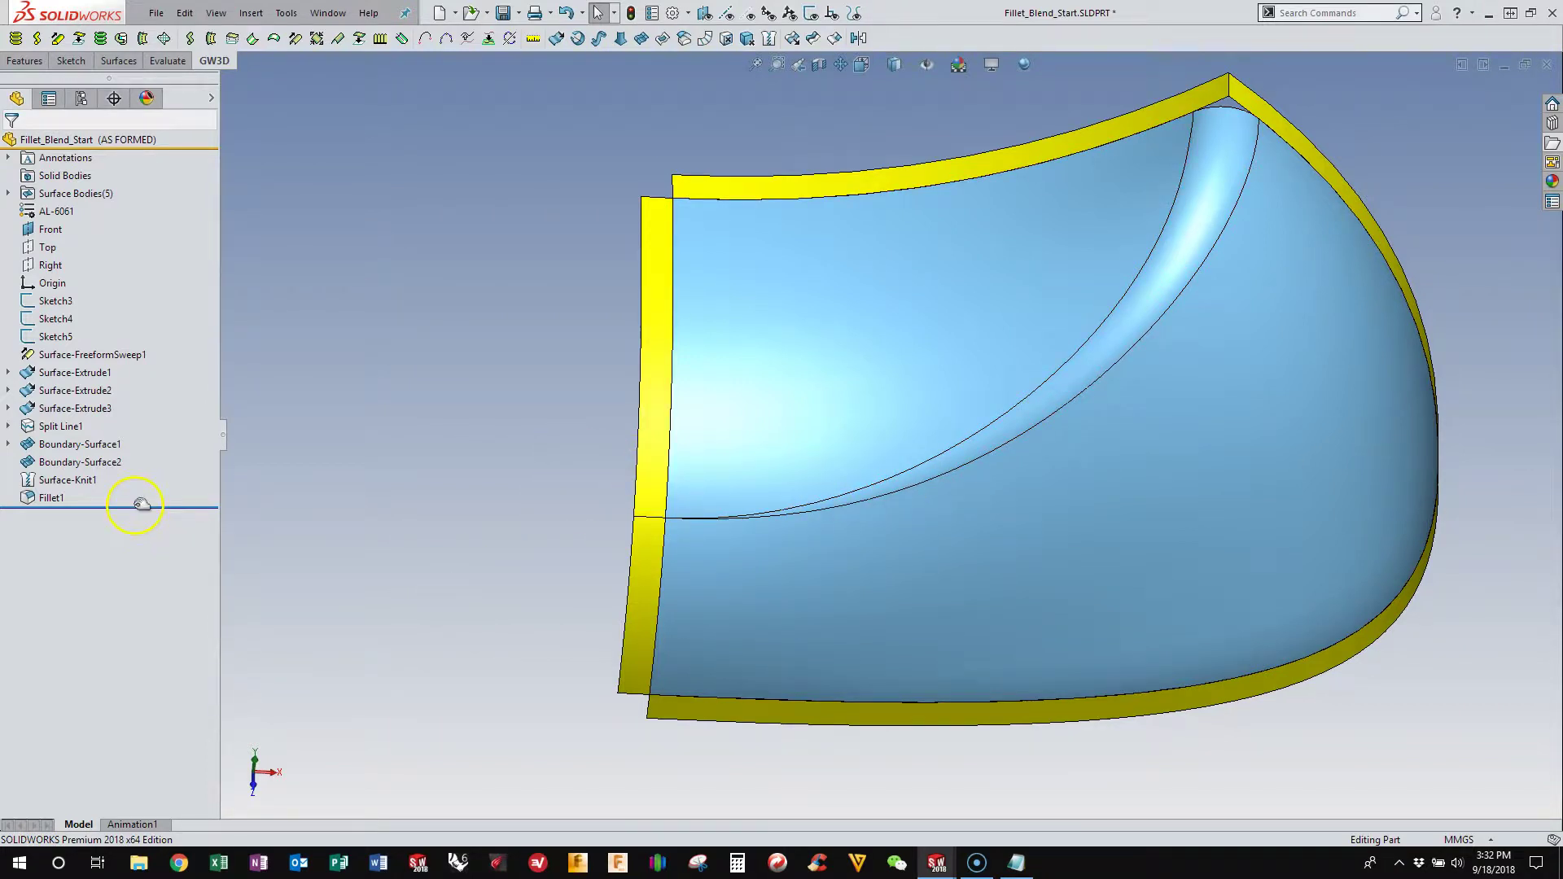
Step: Roll back to before Fillet1, open Boundary-Surface1 for editing and set its preview mesh density to 8
{"action": "left_click_drag", "start_coordinate": [140, 504], "coordinate": [140, 489]}
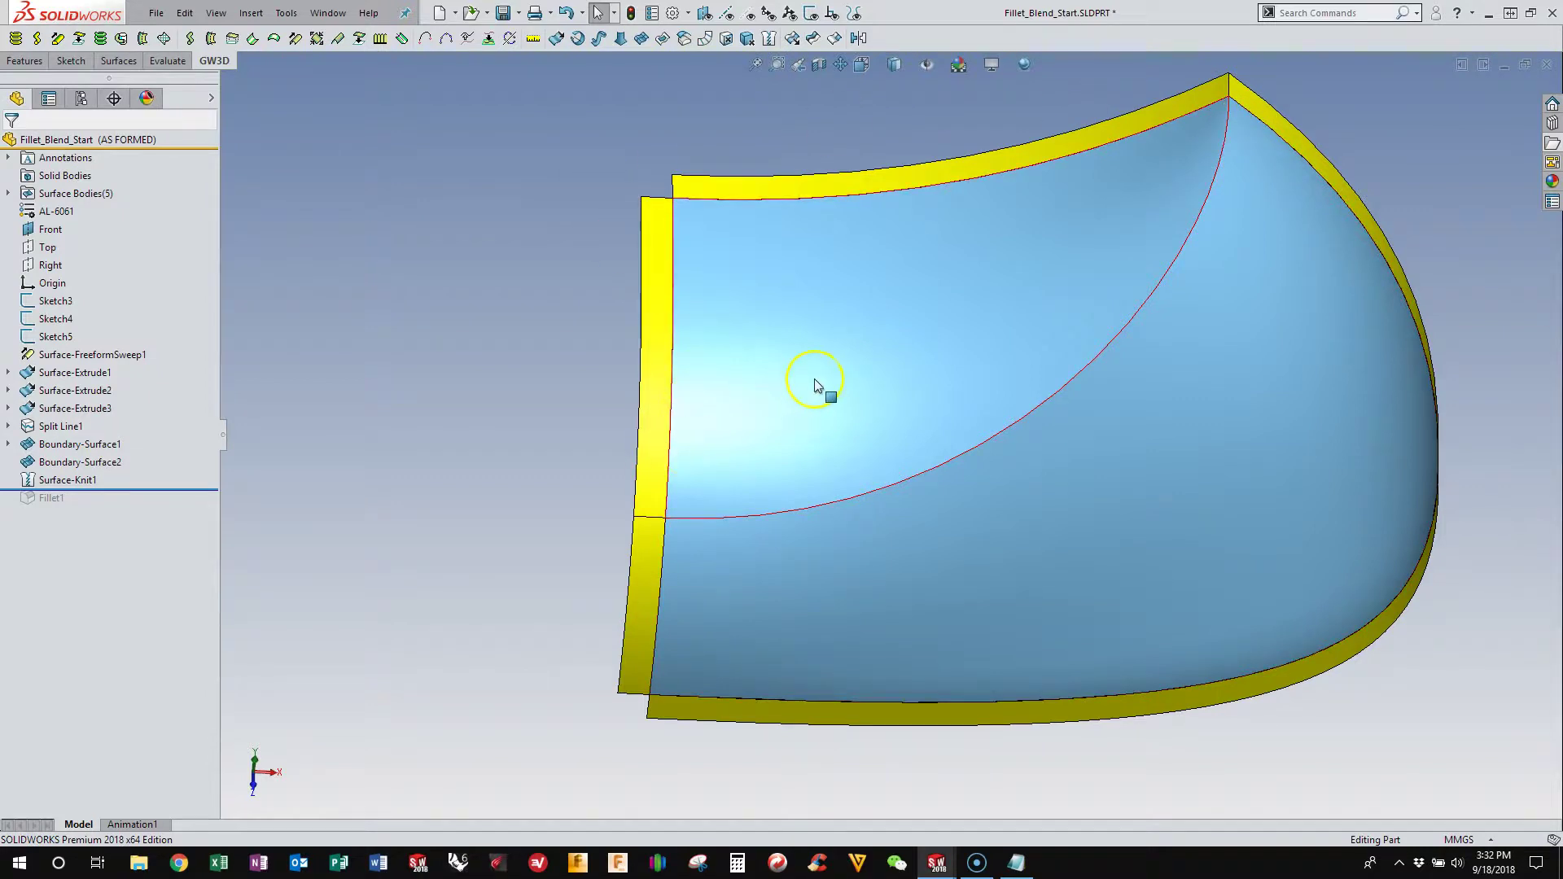
{"action": "left_click", "coordinate": [823, 261]}
{"action": "left_click", "coordinate": [860, 234]}
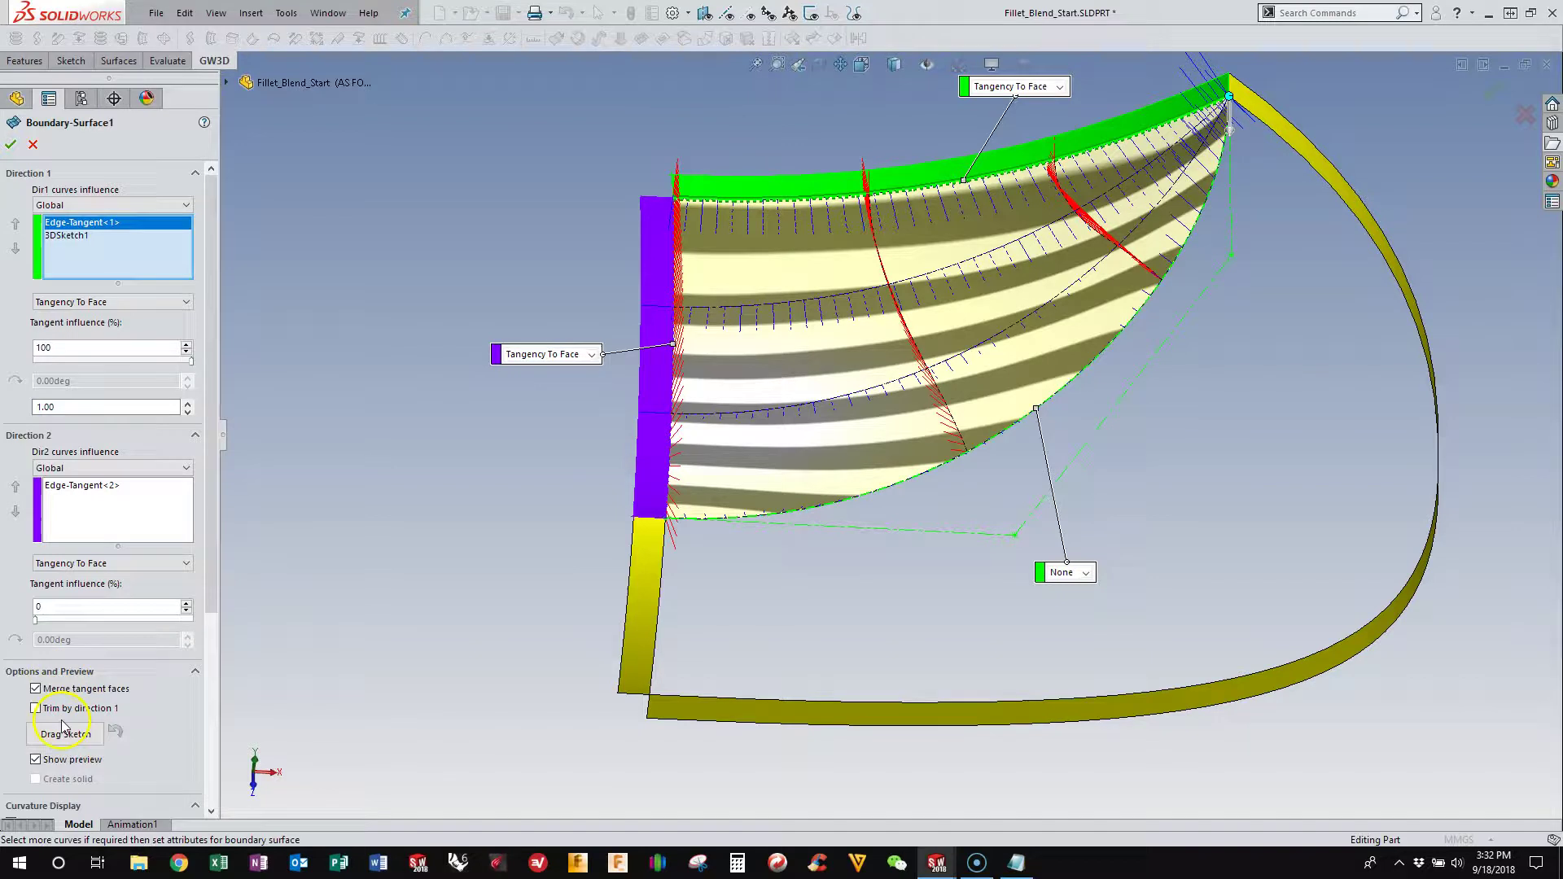
{"action": "left_click_drag", "start_coordinate": [209, 611], "coordinate": [187, 702]}
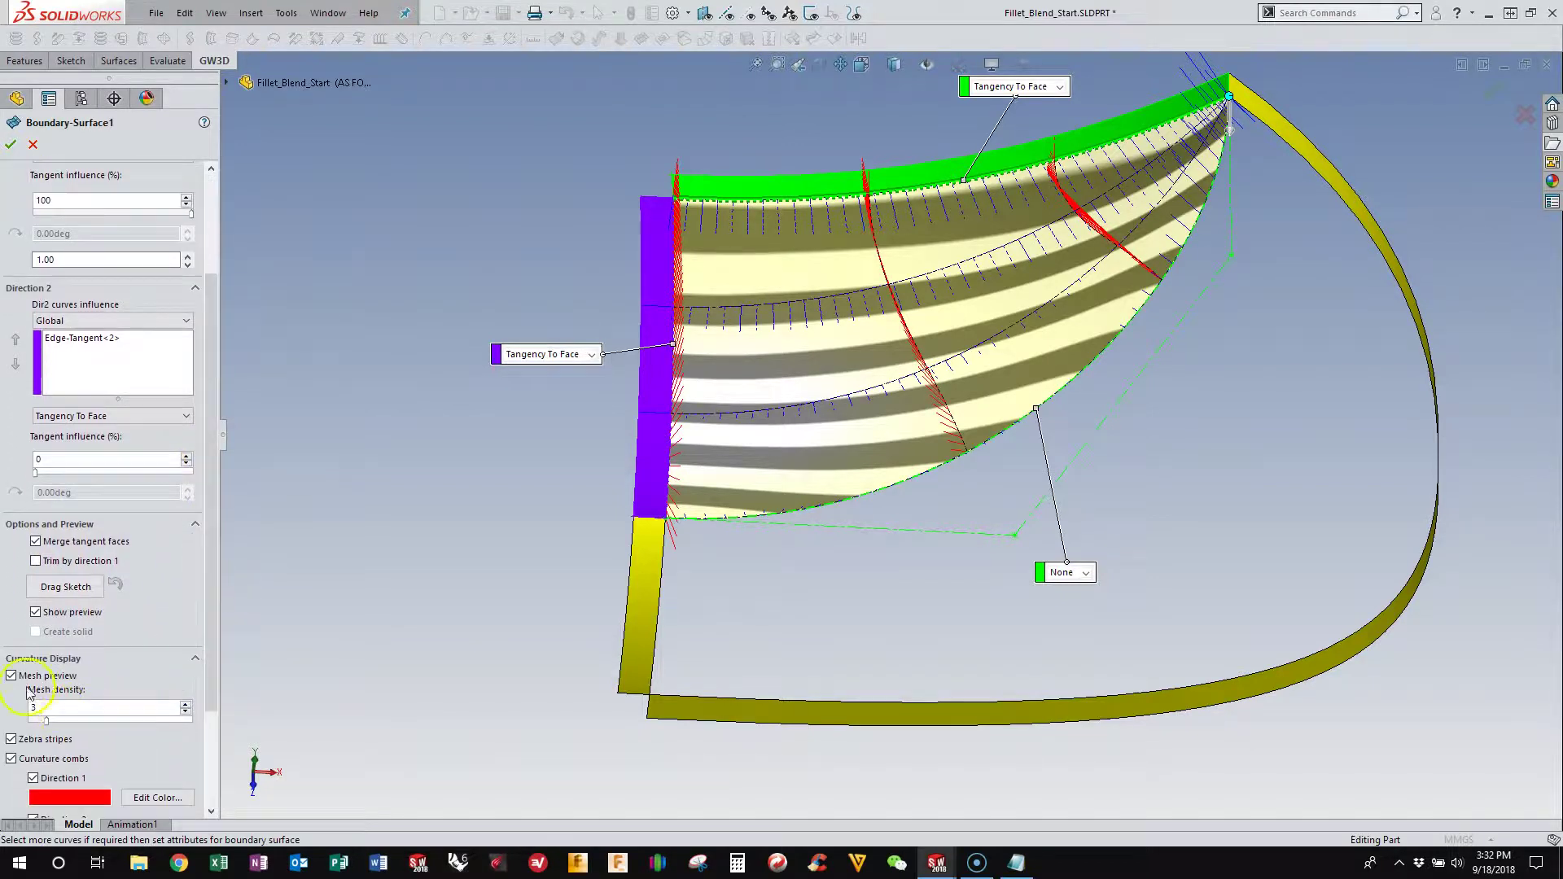
{"action": "left_click_drag", "start_coordinate": [47, 722], "coordinate": [94, 727]}
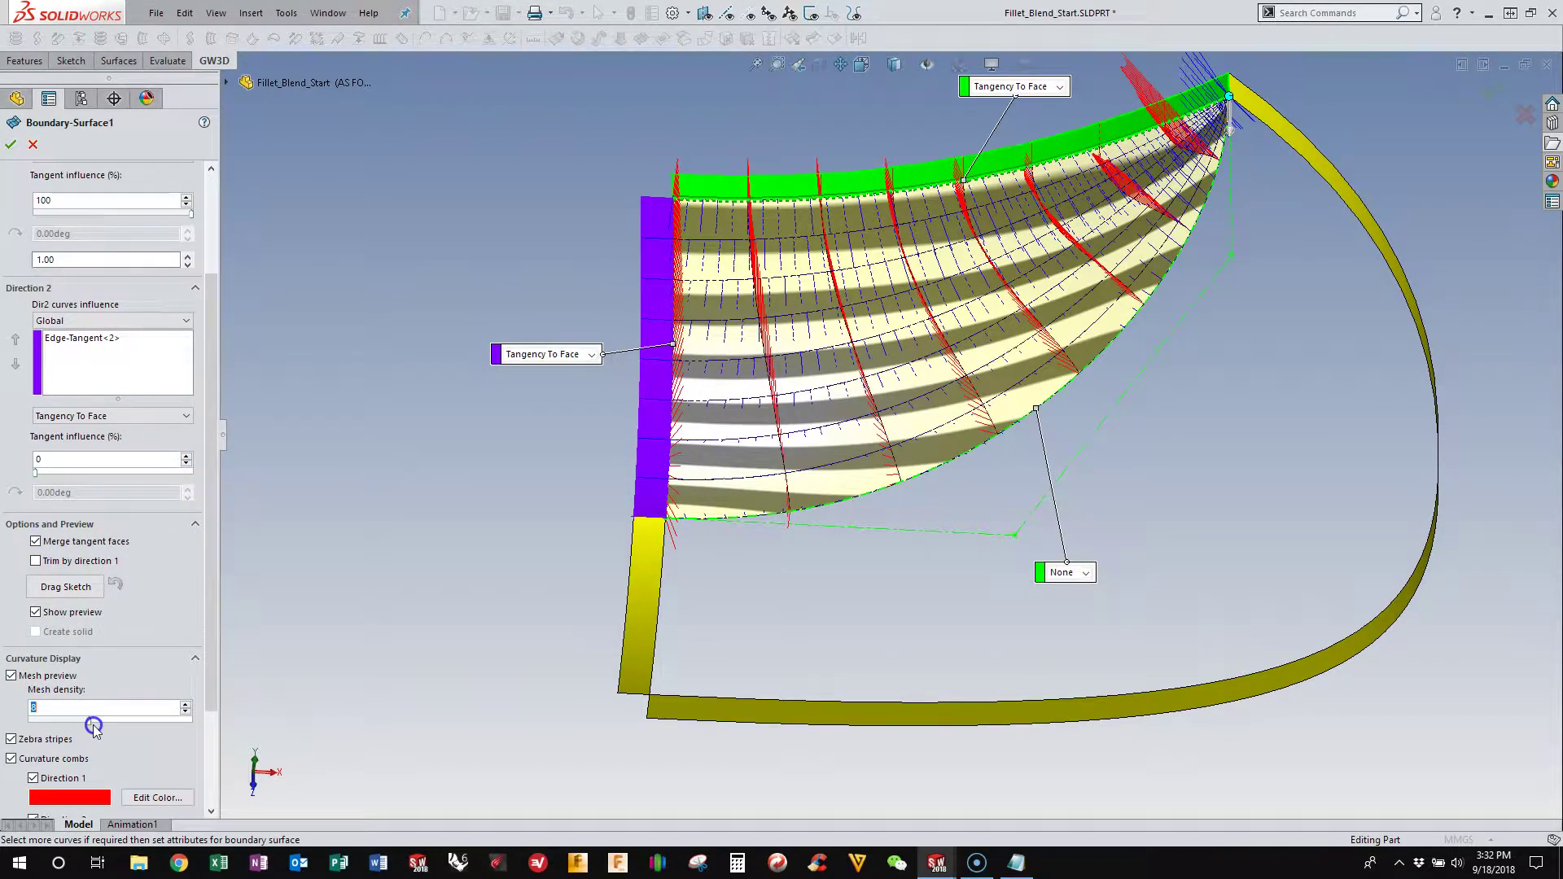
Step: Hide the Direction 1 curvature combs, examine the Direction 2 combs at the surface's pointed corner, and leave the edit without saving changes
{"action": "middle_click_drag", "start_coordinate": [1122, 160], "coordinate": [1062, 186]}
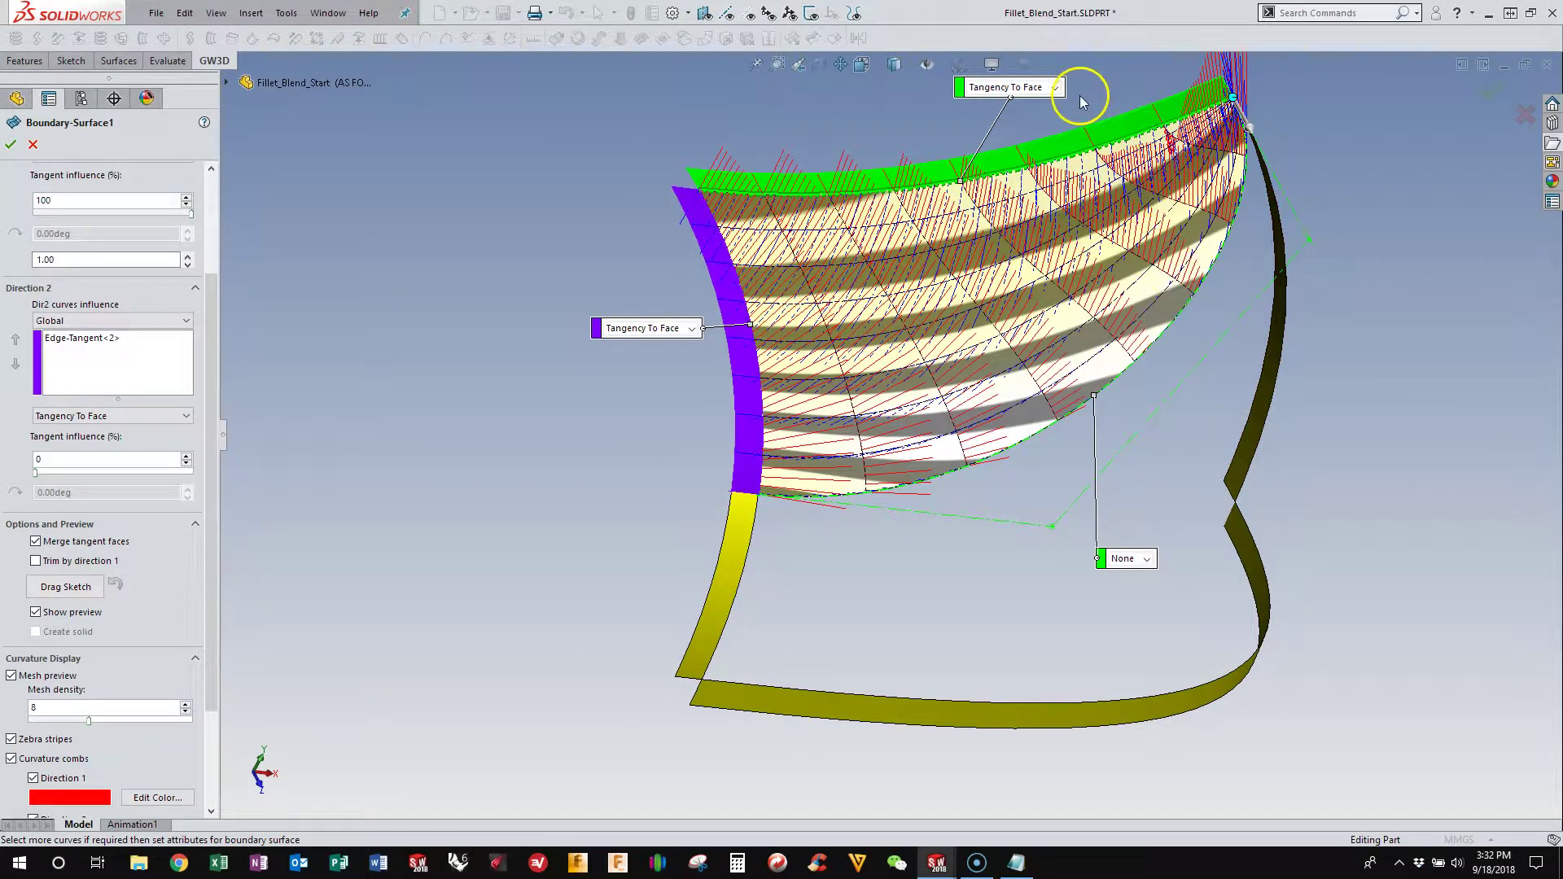
{"action": "scroll", "coordinate": [1228, 117], "scroll_direction": "down", "scroll_amount": 3}
{"action": "middle_click_drag", "start_coordinate": [1228, 118], "coordinate": [1035, 253]}
{"action": "left_click", "coordinate": [33, 779]}
{"action": "middle_click_drag", "start_coordinate": [918, 560], "coordinate": [1042, 443]}
{"action": "scroll", "coordinate": [1168, 260], "scroll_direction": "down", "scroll_amount": 3}
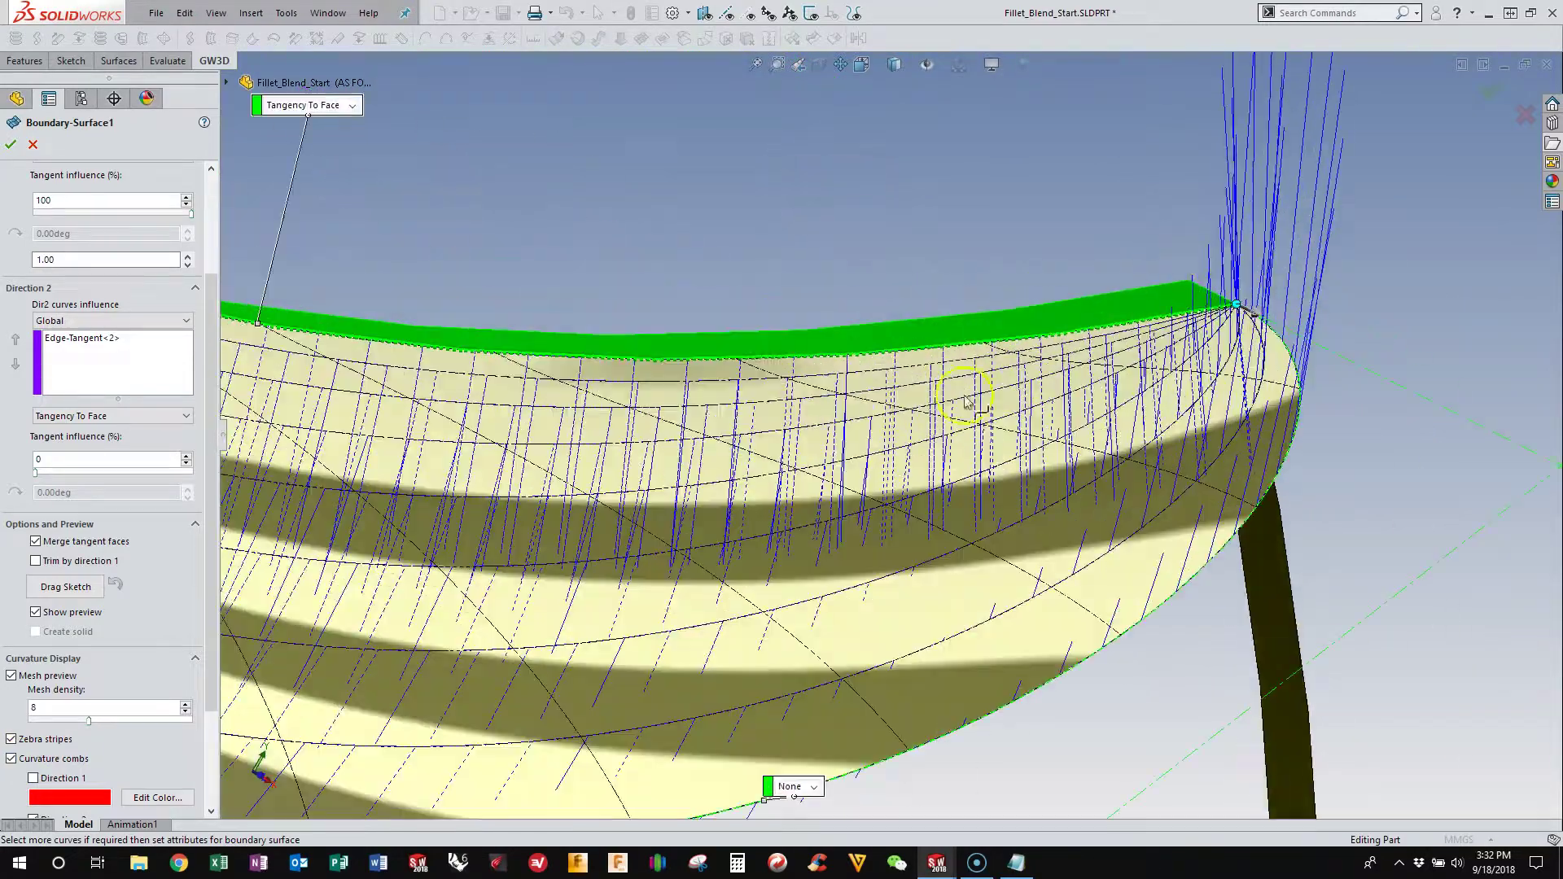
{"action": "middle_click_drag", "start_coordinate": [1110, 286], "coordinate": [975, 477]}
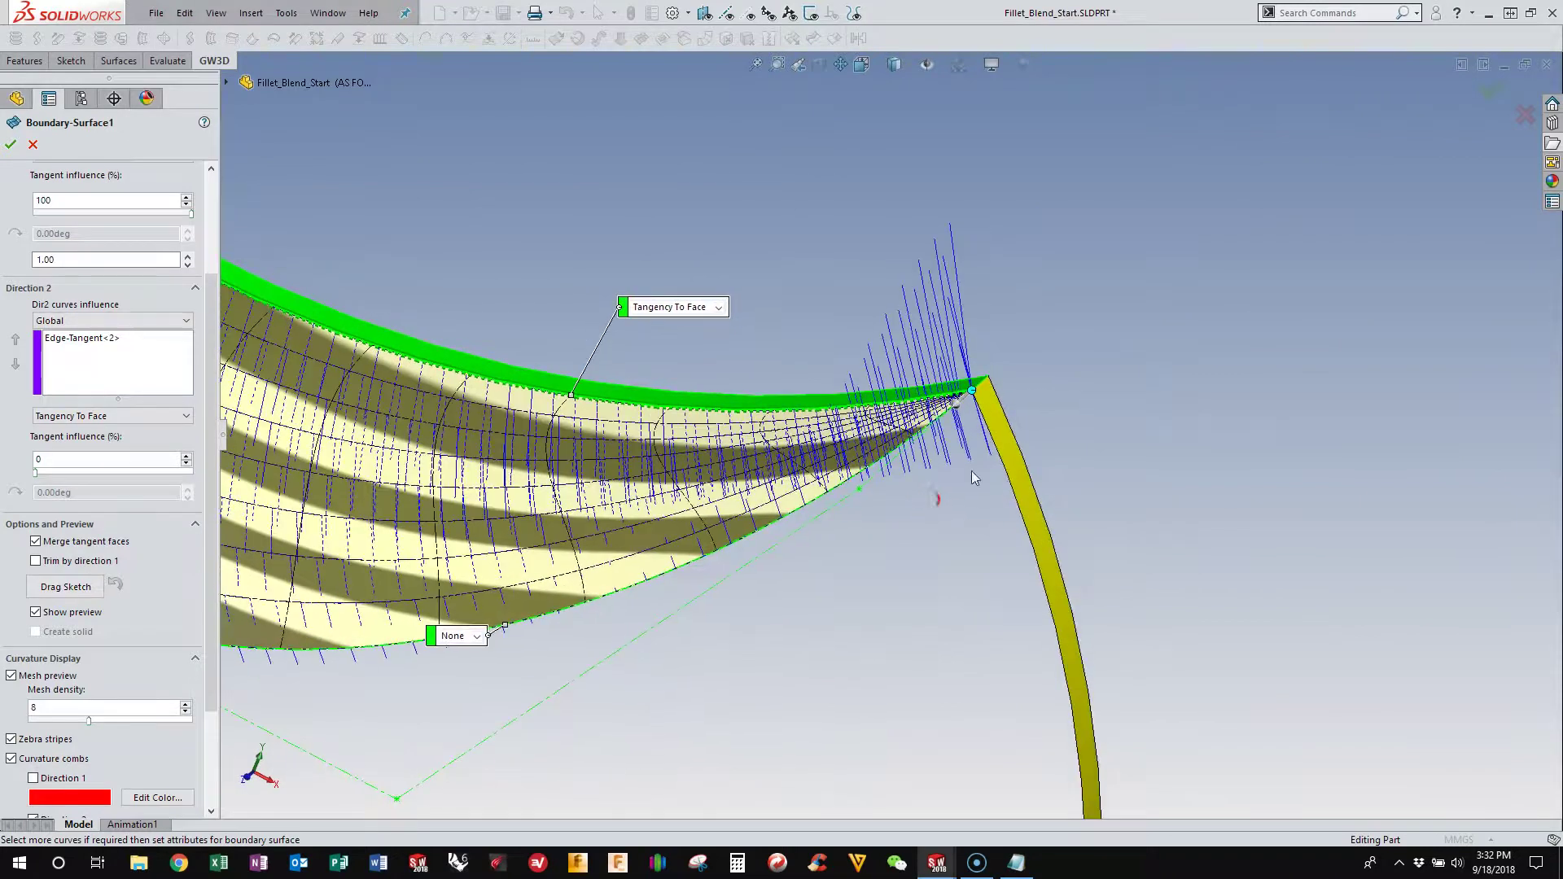
{"action": "left_click", "coordinate": [1525, 114]}
Step: Roll the model forward past Fillet1 and back again to compare the shared edge with and without the fillet
{"action": "scroll", "coordinate": [994, 310], "scroll_direction": "up", "scroll_amount": 5}
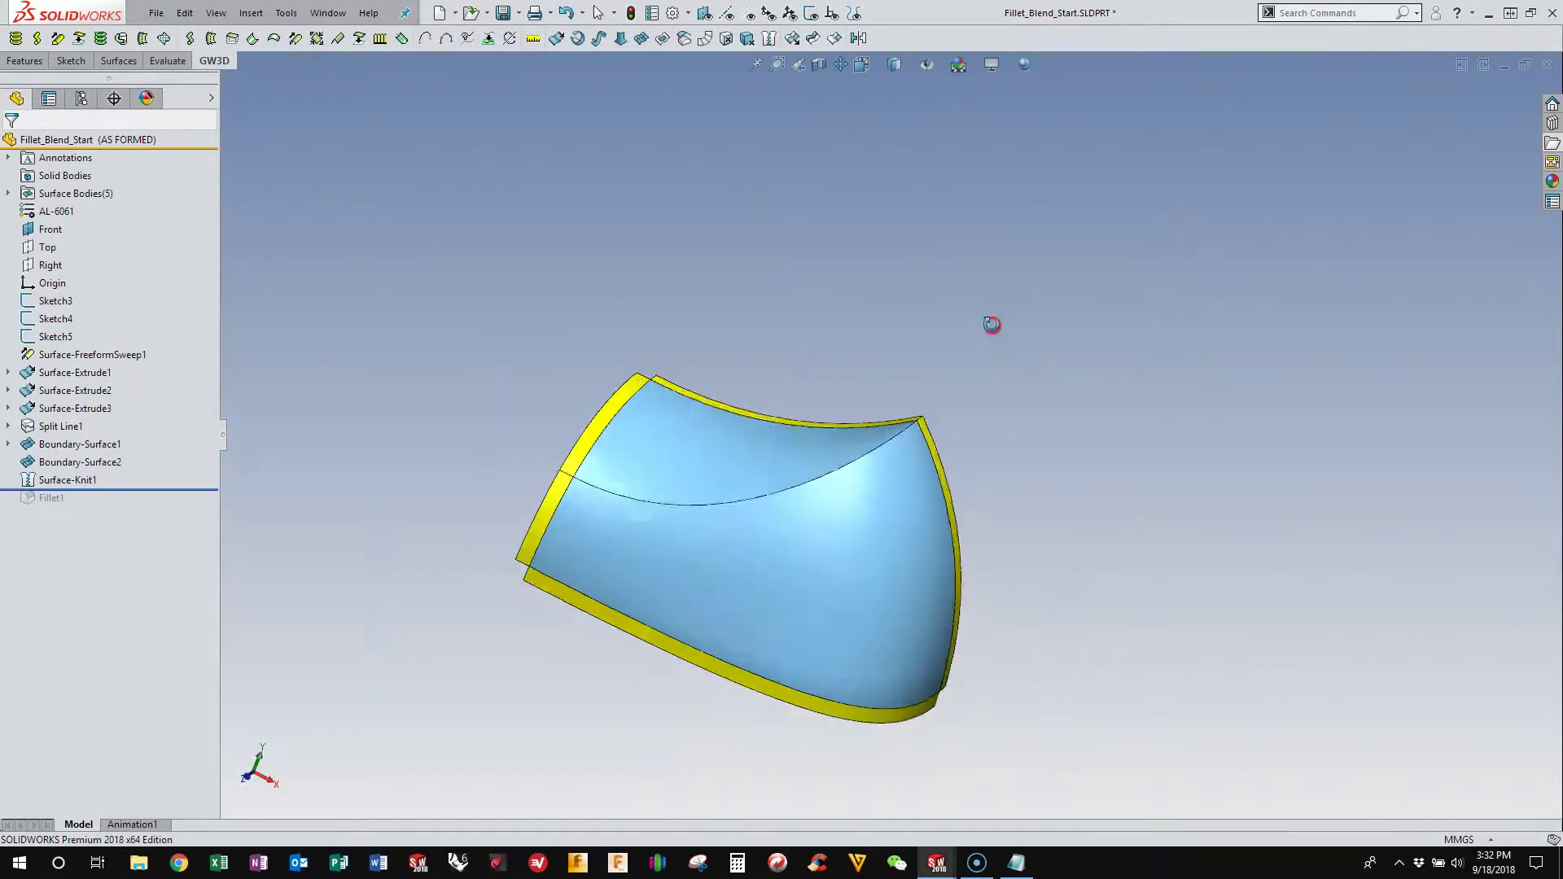
{"action": "middle_click_drag", "start_coordinate": [994, 310], "coordinate": [937, 448]}
{"action": "left_click", "coordinate": [252, 435]}
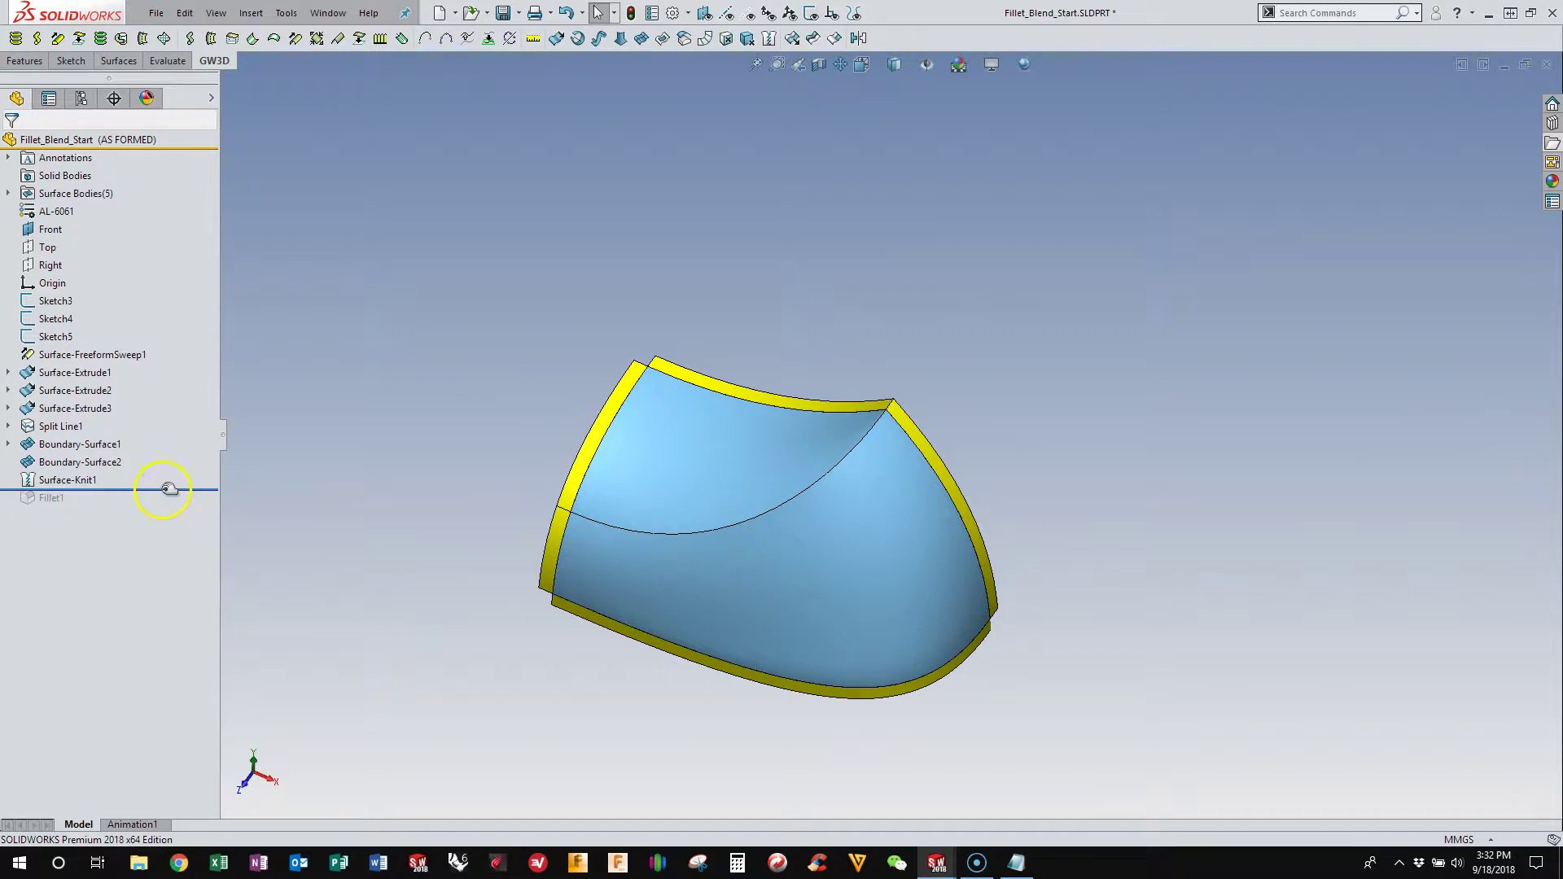
{"action": "left_click_drag", "start_coordinate": [169, 489], "coordinate": [202, 551]}
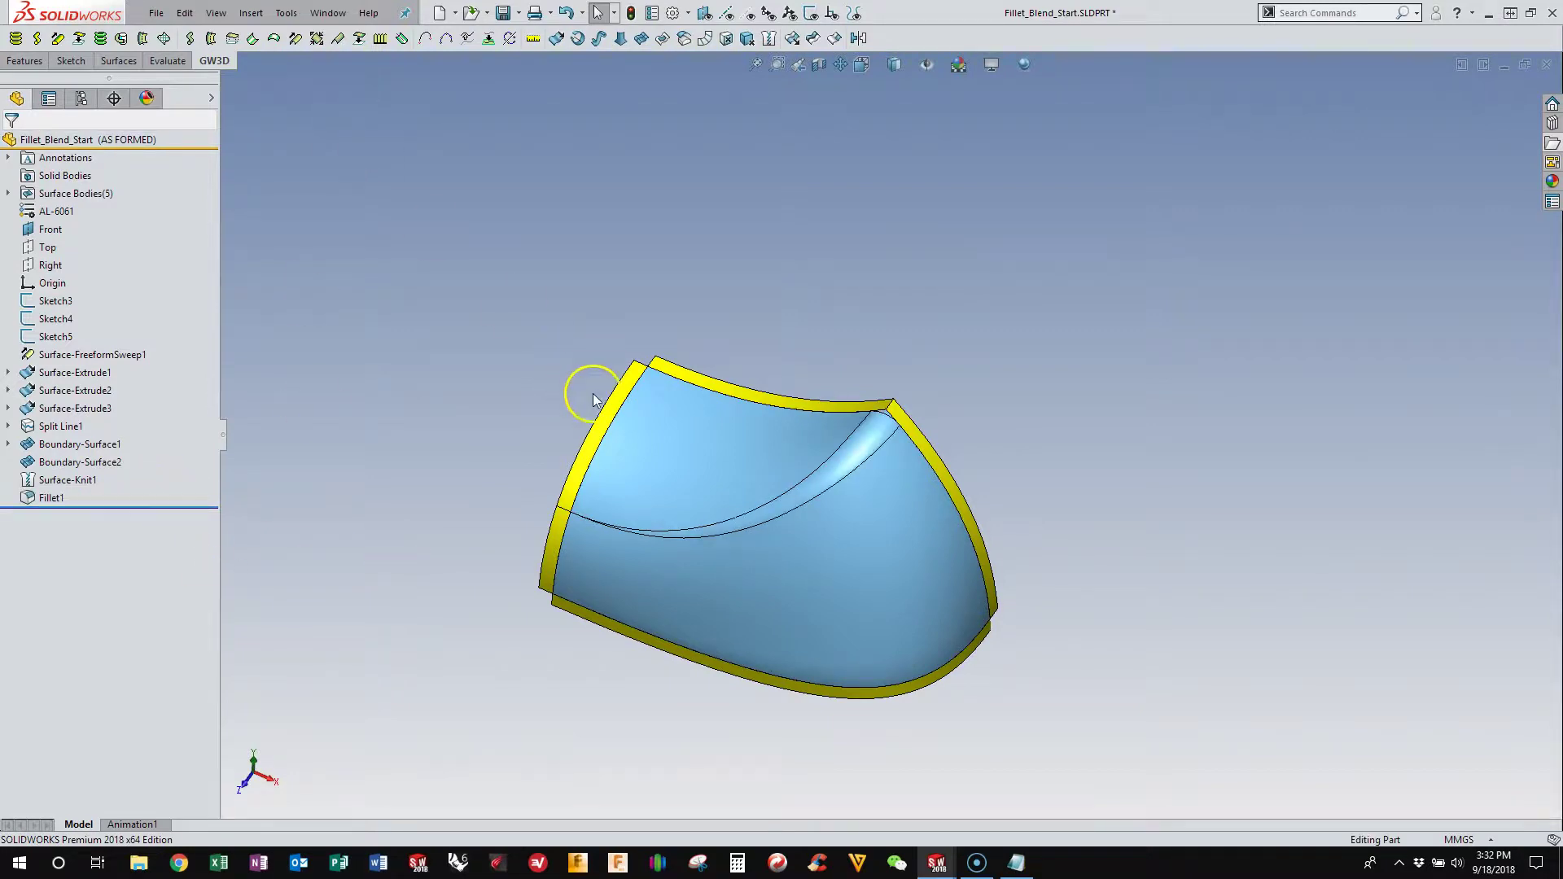
{"action": "left_click_drag", "start_coordinate": [167, 505], "coordinate": [173, 495]}
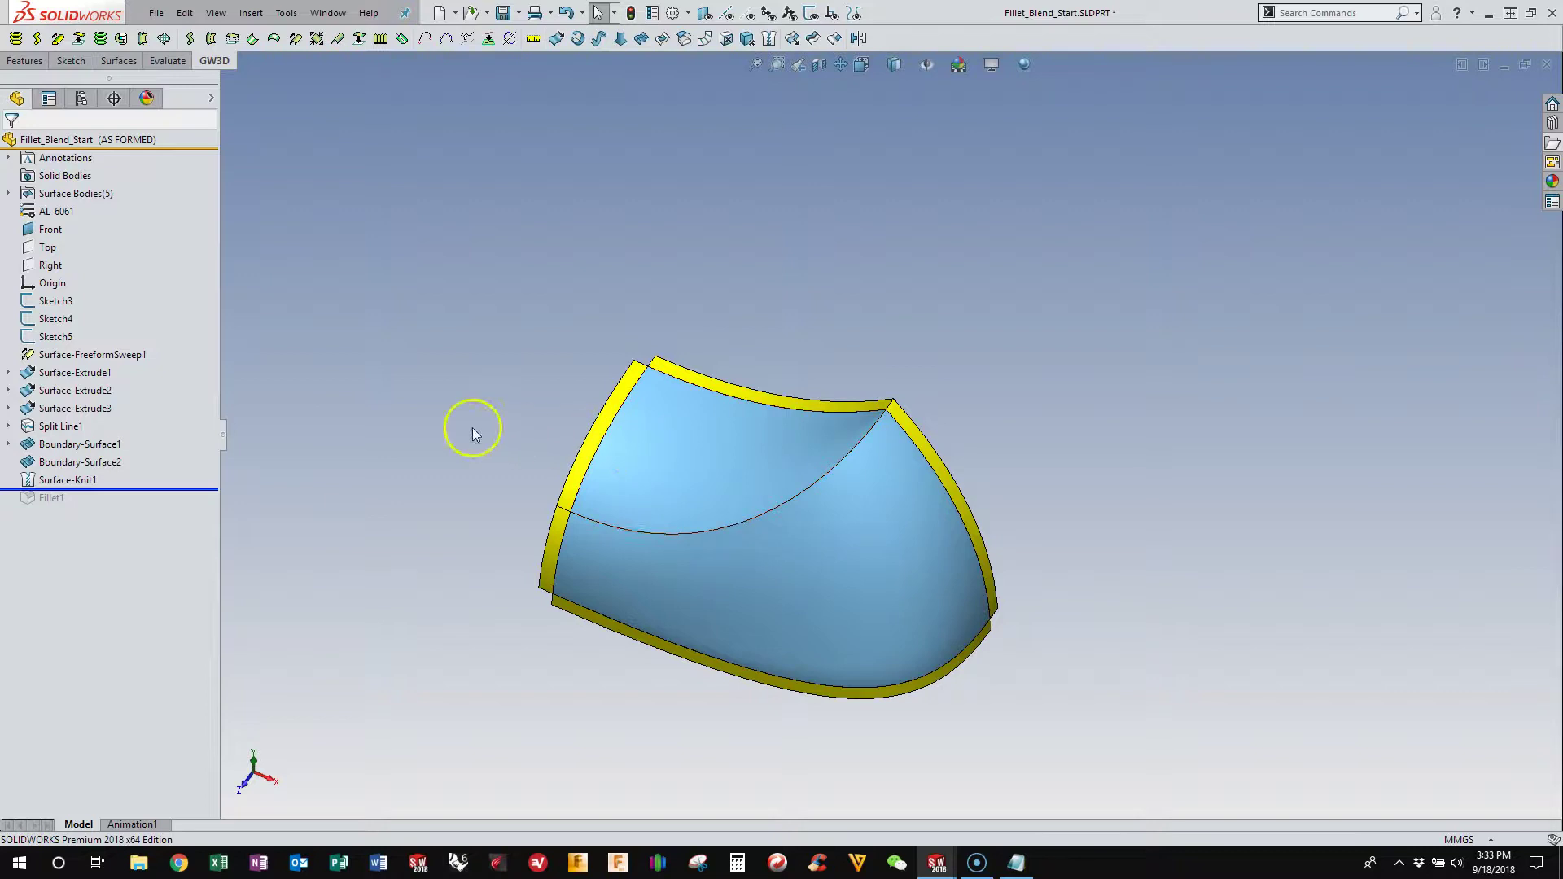
{"action": "middle_click_drag", "start_coordinate": [687, 552], "coordinate": [625, 559]}
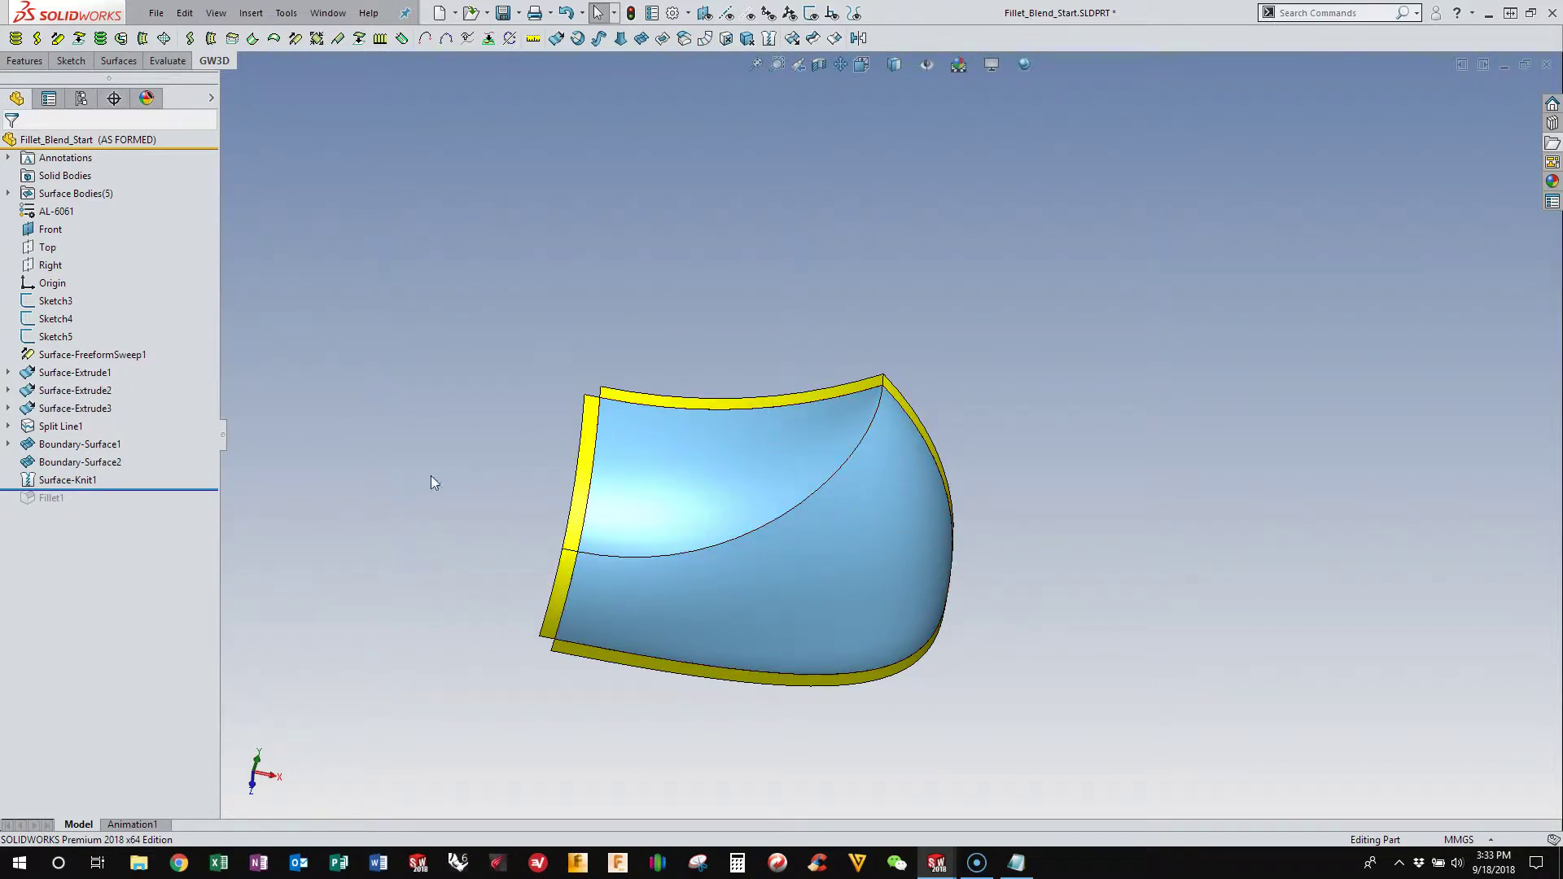
Step: Switch to the open Fillet_Blend_SolidWorks part and turn the view to show its yellow flange surfaces
{"action": "left_click", "coordinate": [326, 13]}
{"action": "left_click", "coordinate": [383, 231]}
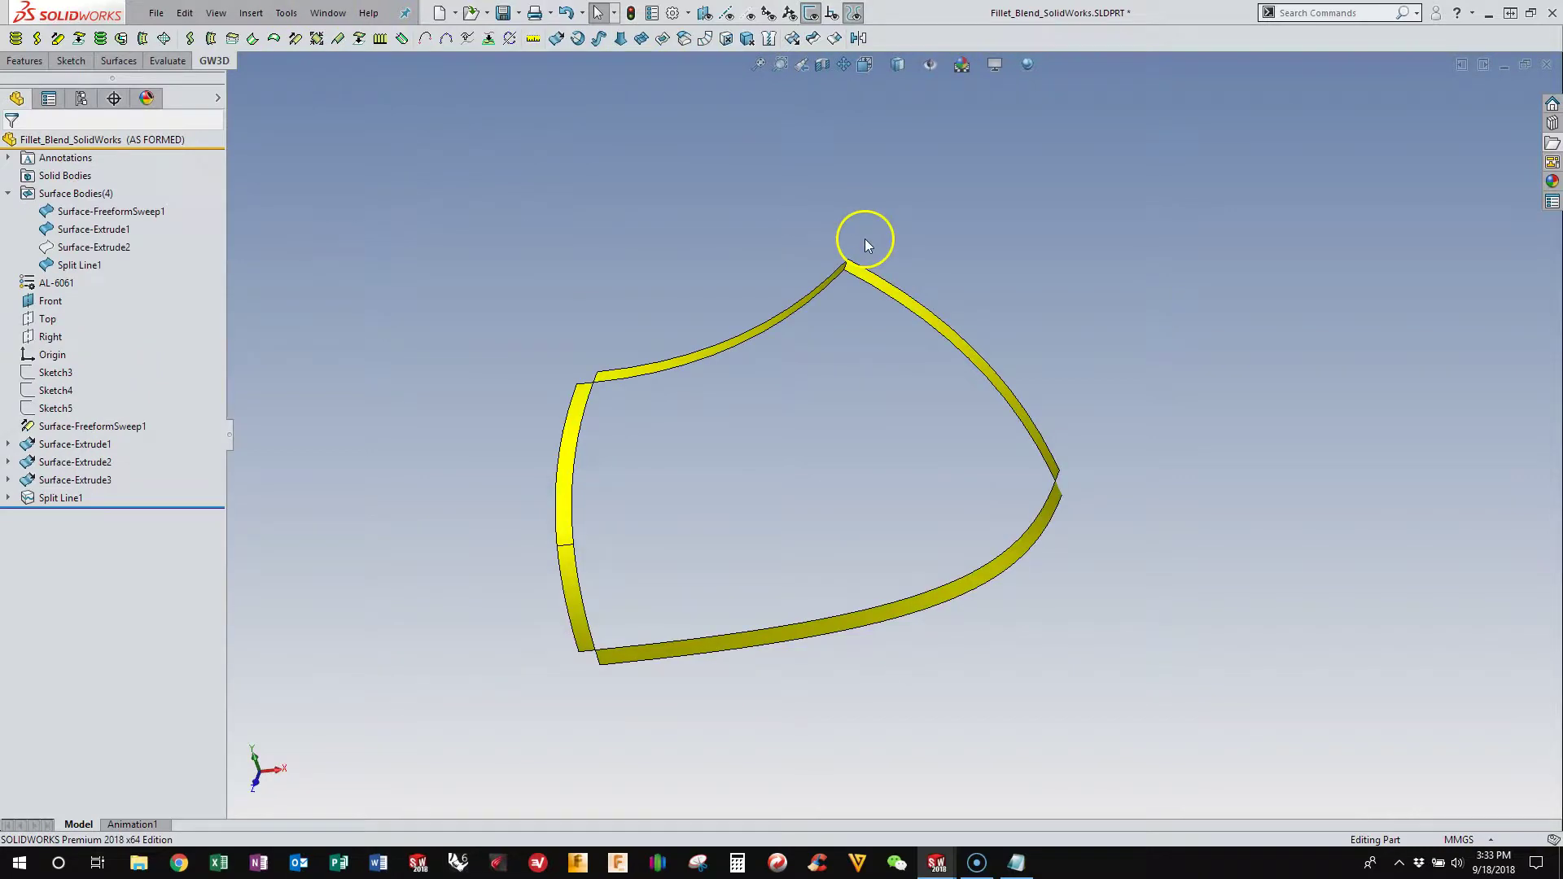
{"action": "middle_click_drag", "start_coordinate": [672, 222], "coordinate": [432, 421]}
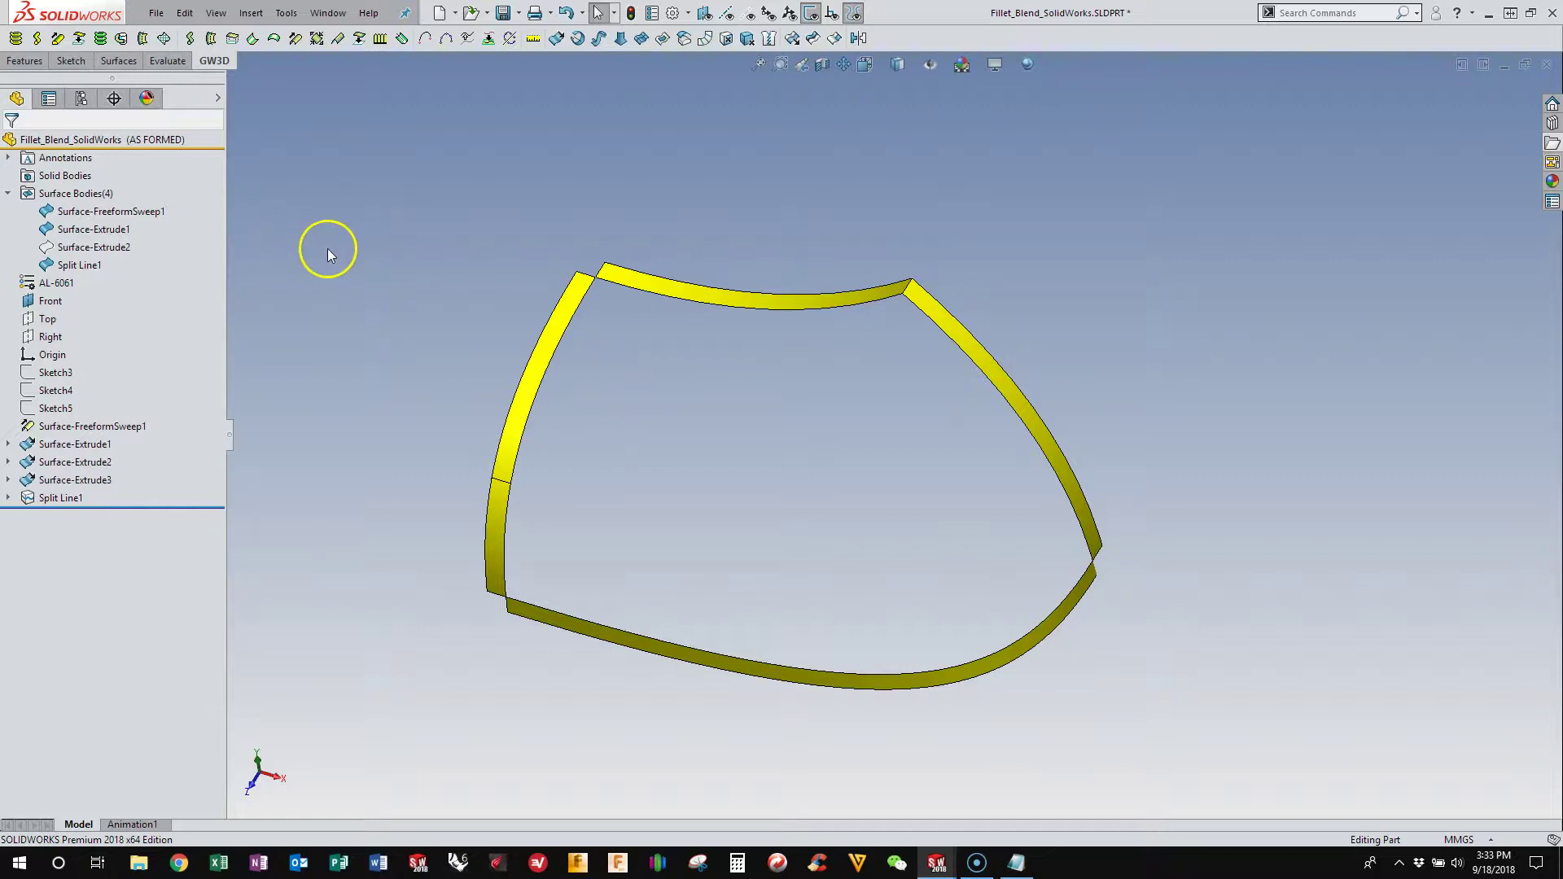
Step: Start a boundary surface with the top flange's inner edge as Direction 1 and the upper split side flange's inner edge as Direction 2
{"action": "left_click", "coordinate": [114, 61]}
{"action": "left_click", "coordinate": [101, 38]}
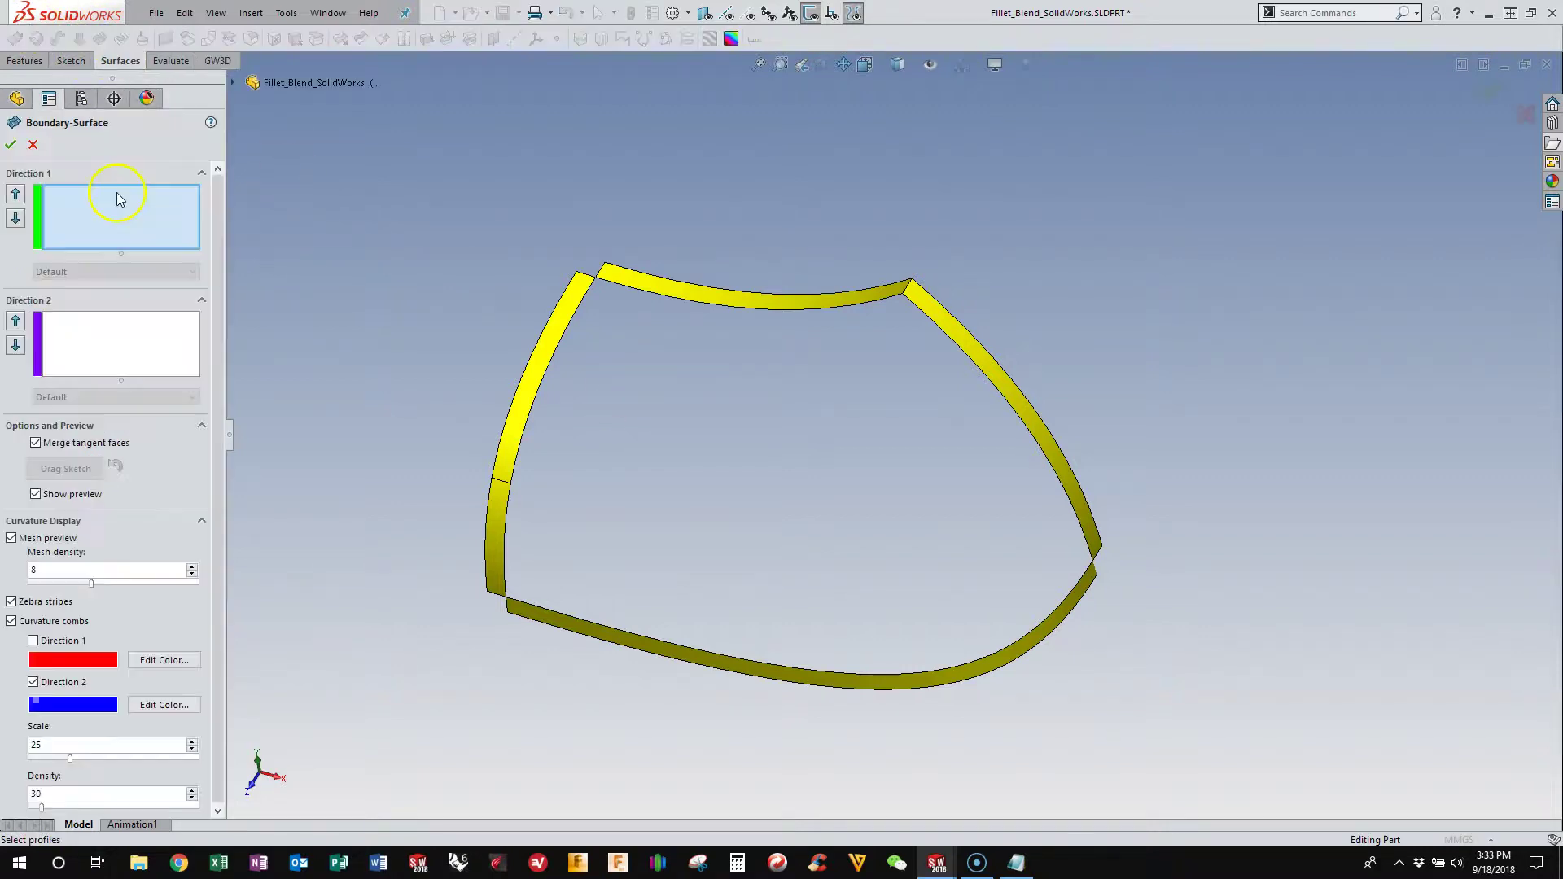
{"action": "left_click", "coordinate": [621, 289]}
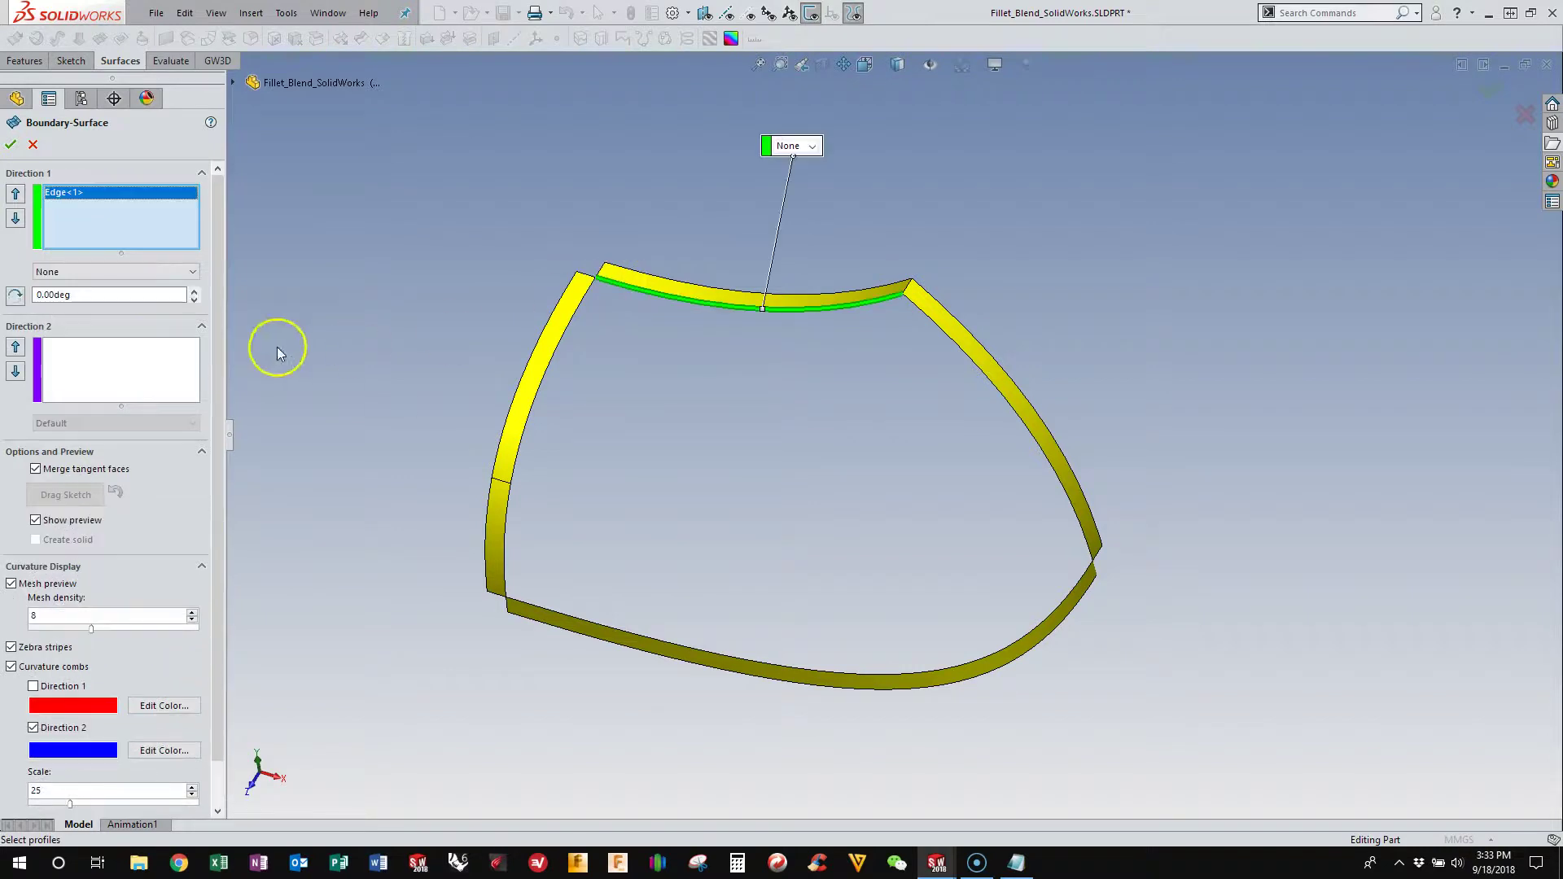
{"action": "left_click", "coordinate": [167, 354]}
{"action": "left_click", "coordinate": [561, 342]}
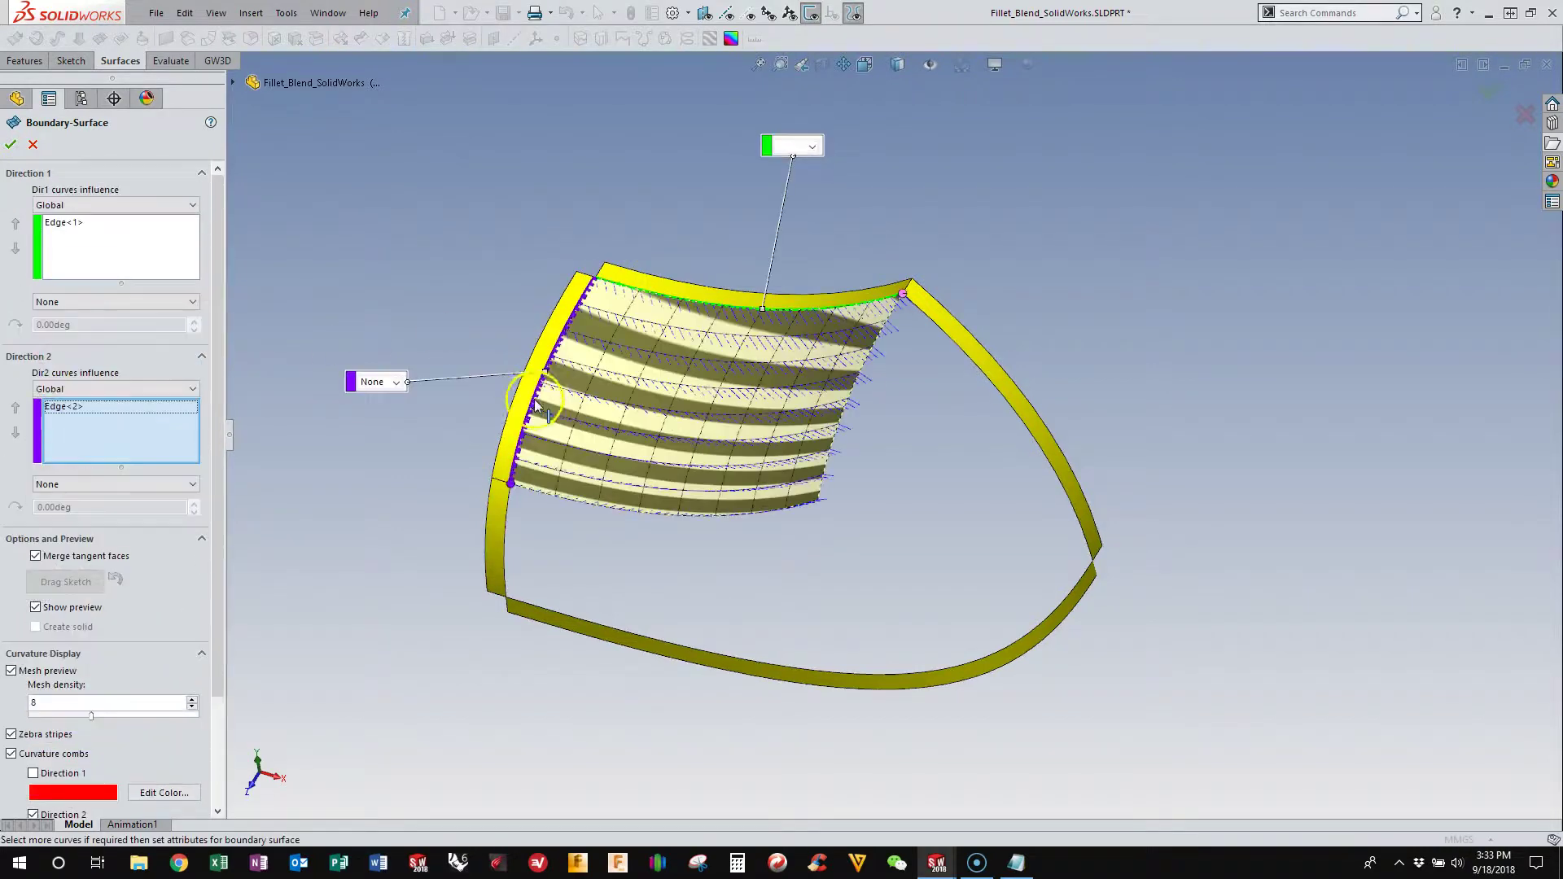
Step: Set both boundary edges to Tangency To Face and create the boundary surface
{"action": "left_click", "coordinate": [396, 382]}
{"action": "left_click", "coordinate": [395, 417]}
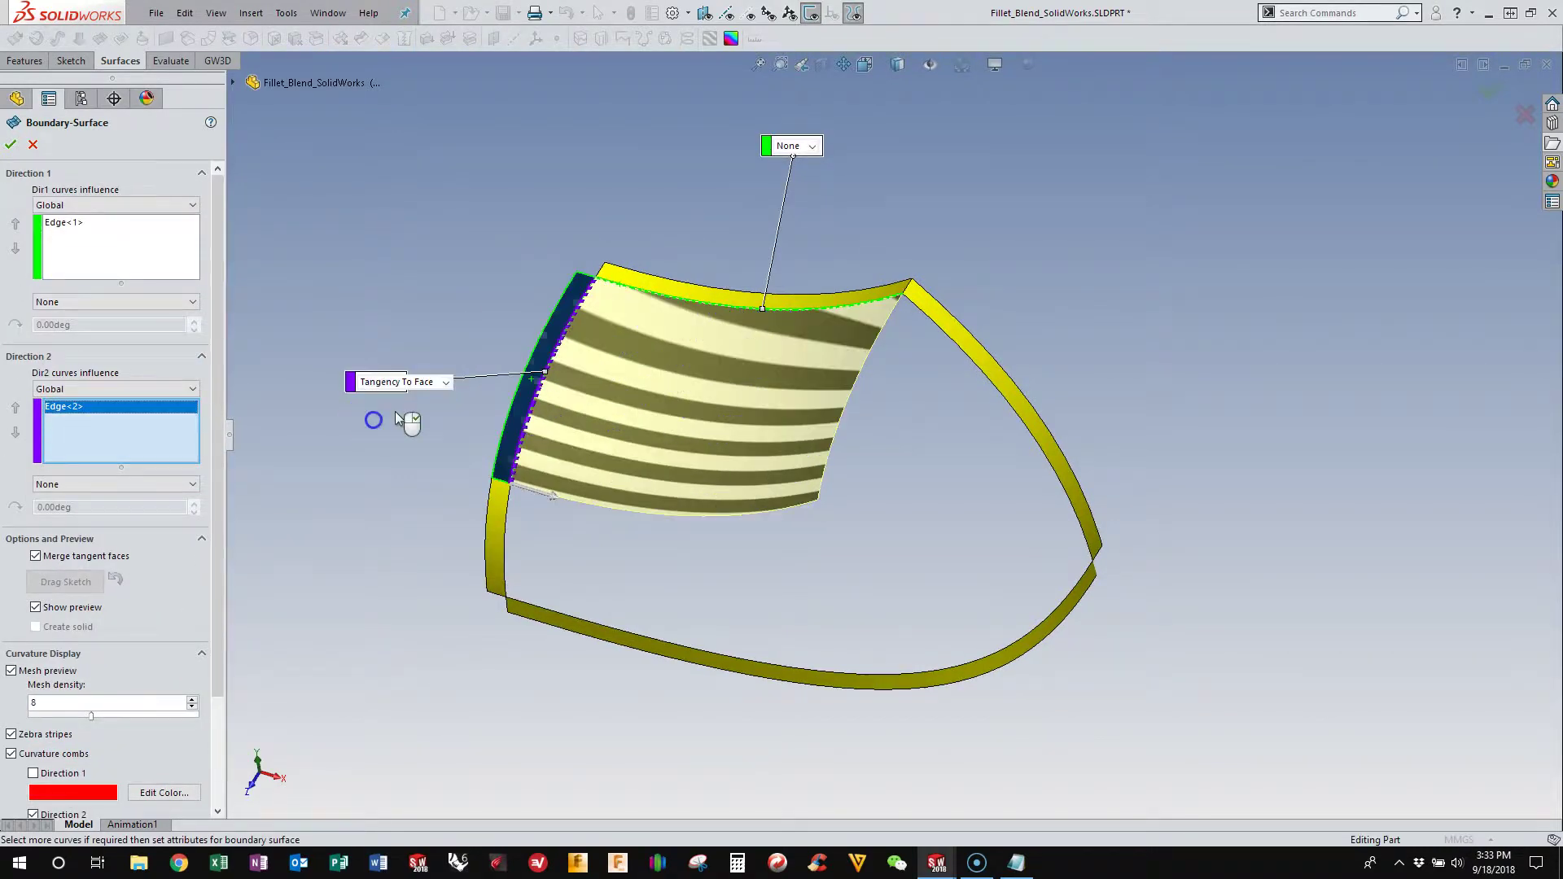
{"action": "left_click", "coordinate": [811, 146]}
{"action": "left_click", "coordinate": [796, 186]}
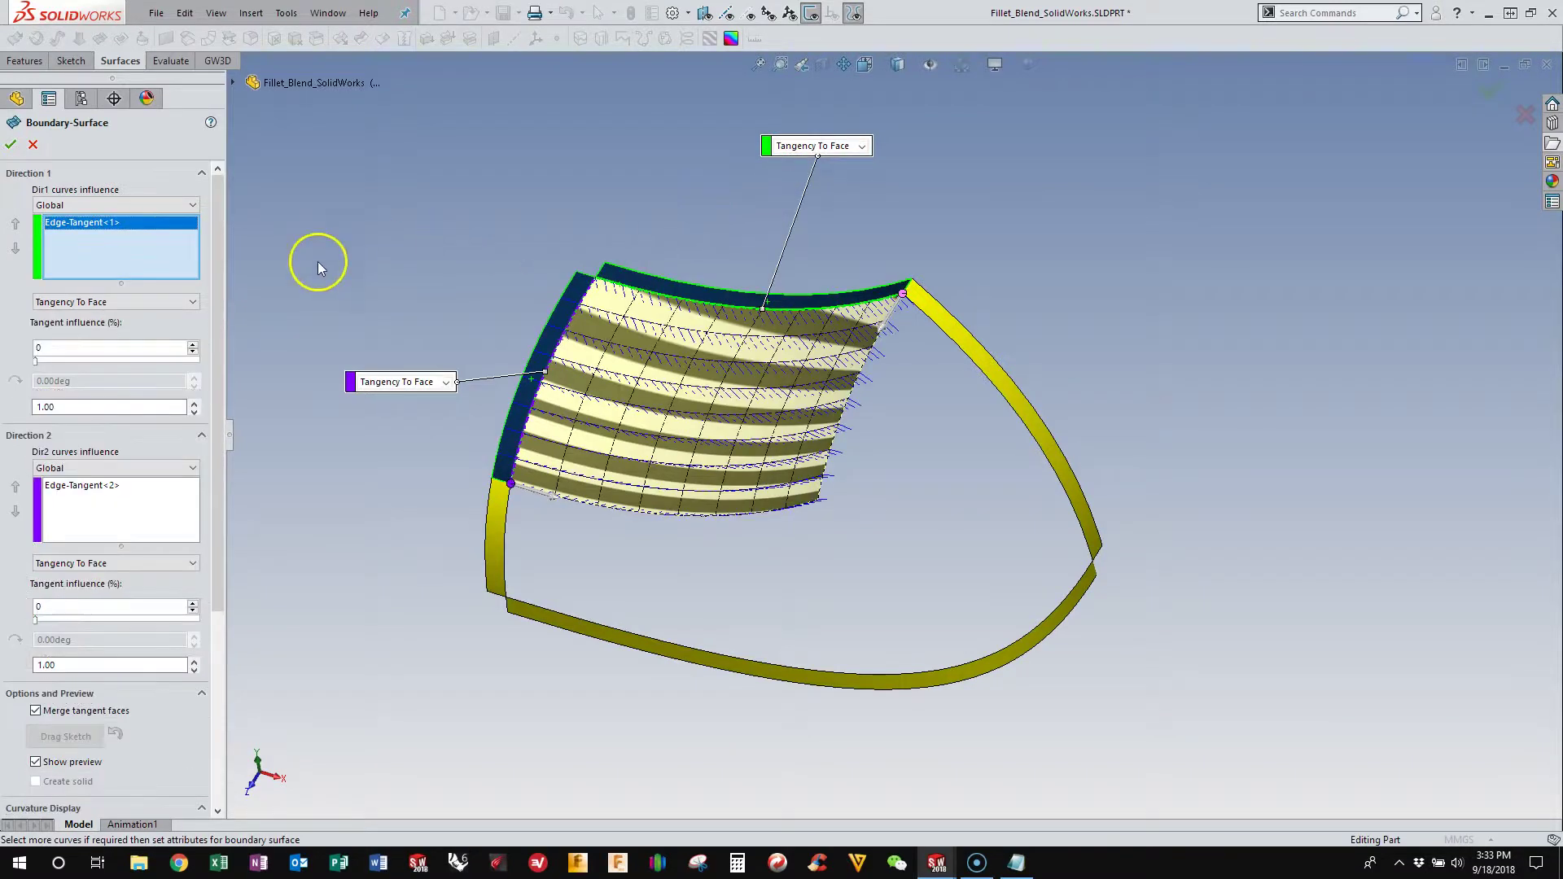
{"action": "right_click", "coordinate": [454, 241]}
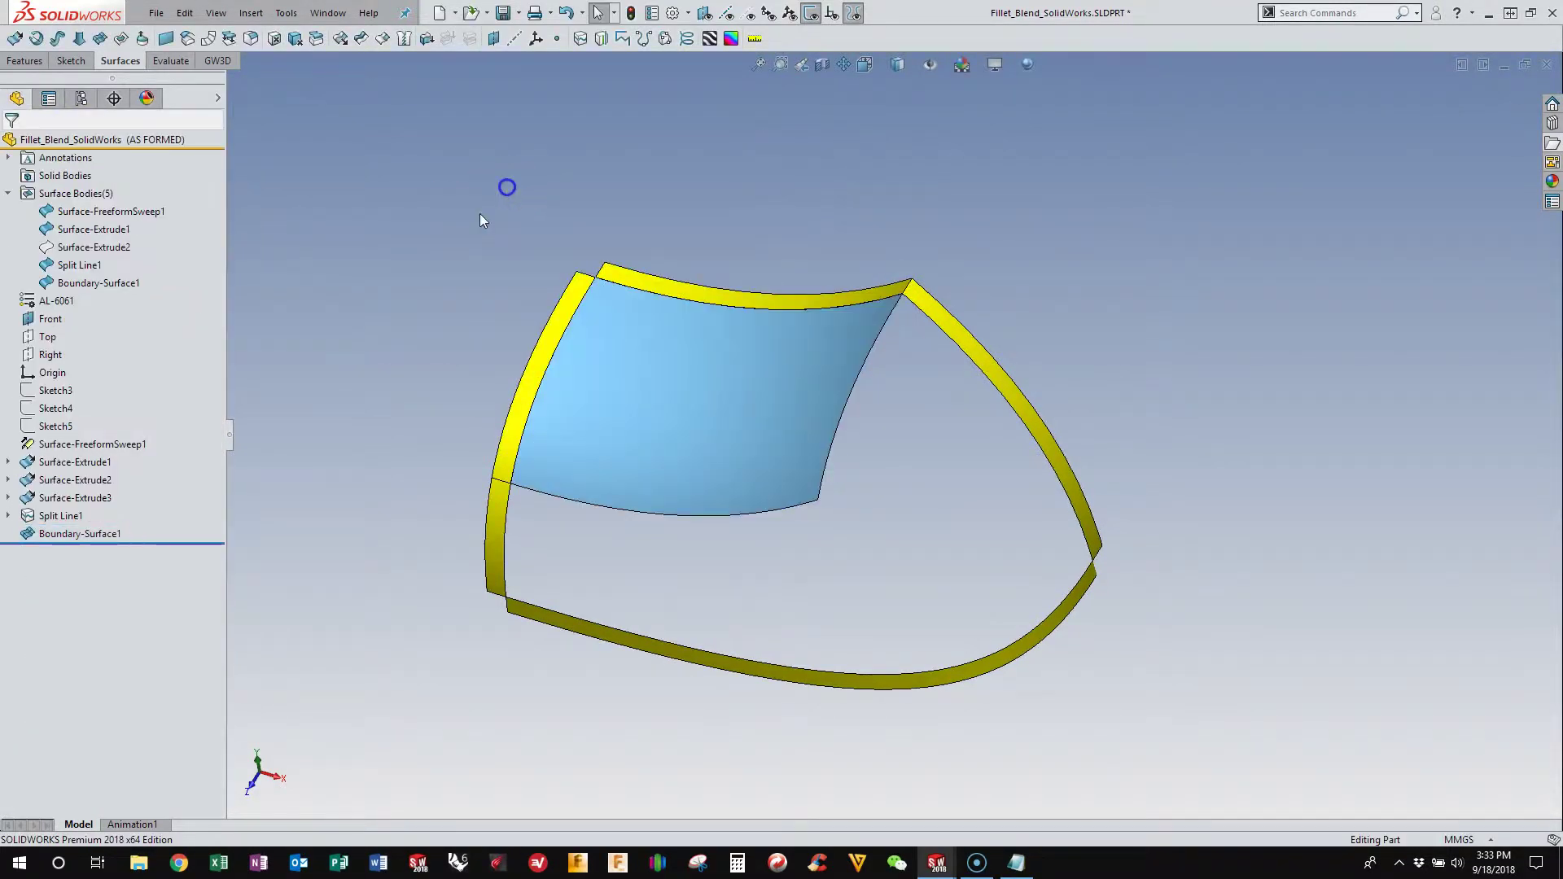
Step: Check the new boundary surface with zebra stripes and turn the stripe display off again
{"action": "left_click", "coordinate": [705, 49]}
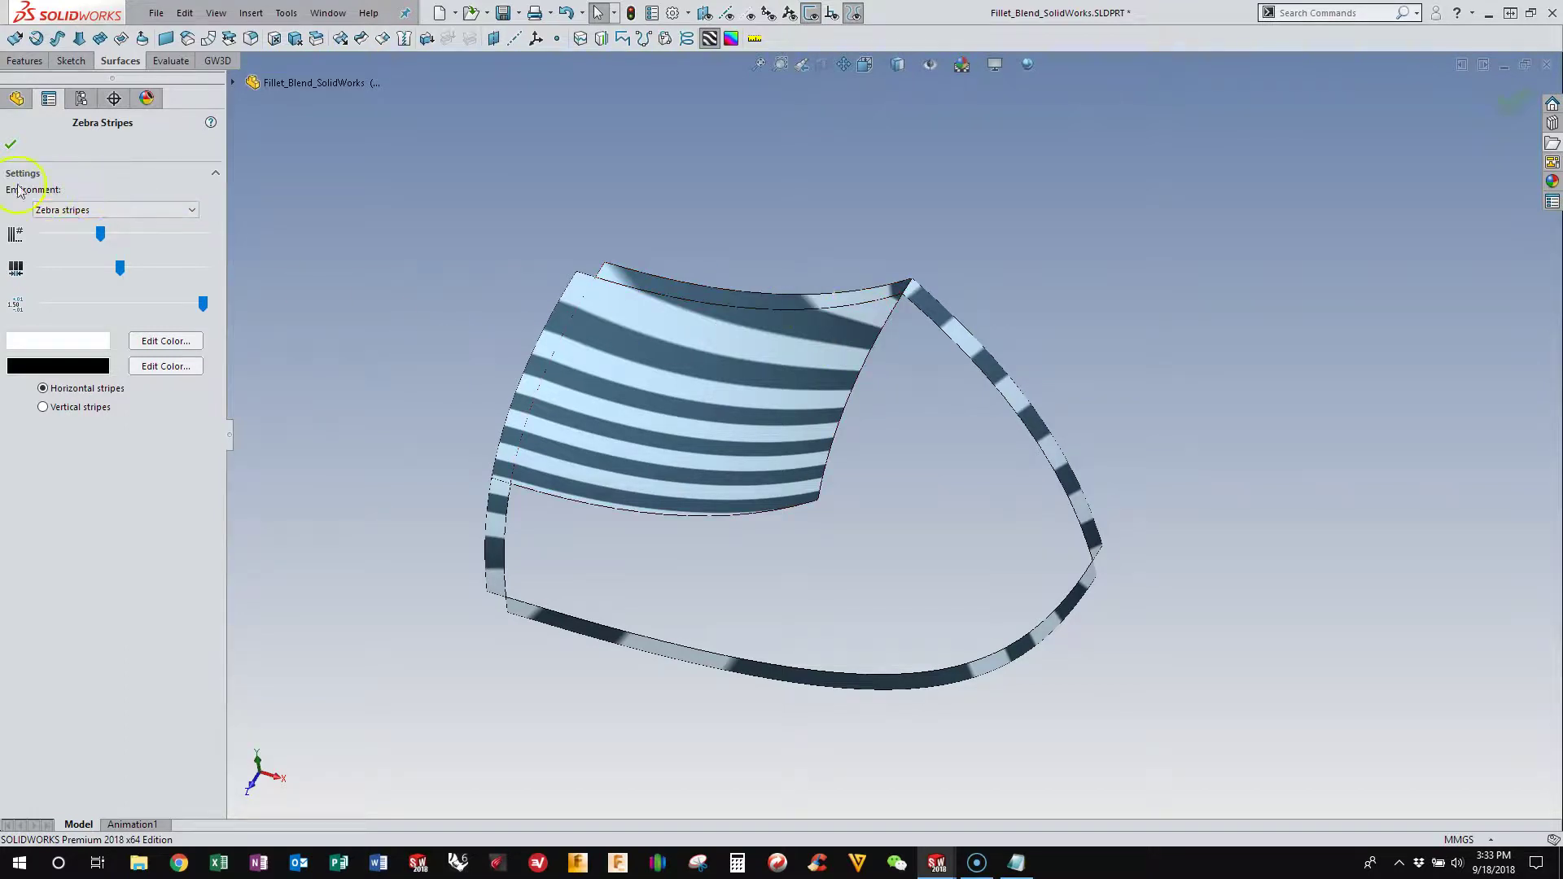
{"action": "left_click", "coordinate": [9, 145]}
{"action": "left_click", "coordinate": [710, 38]}
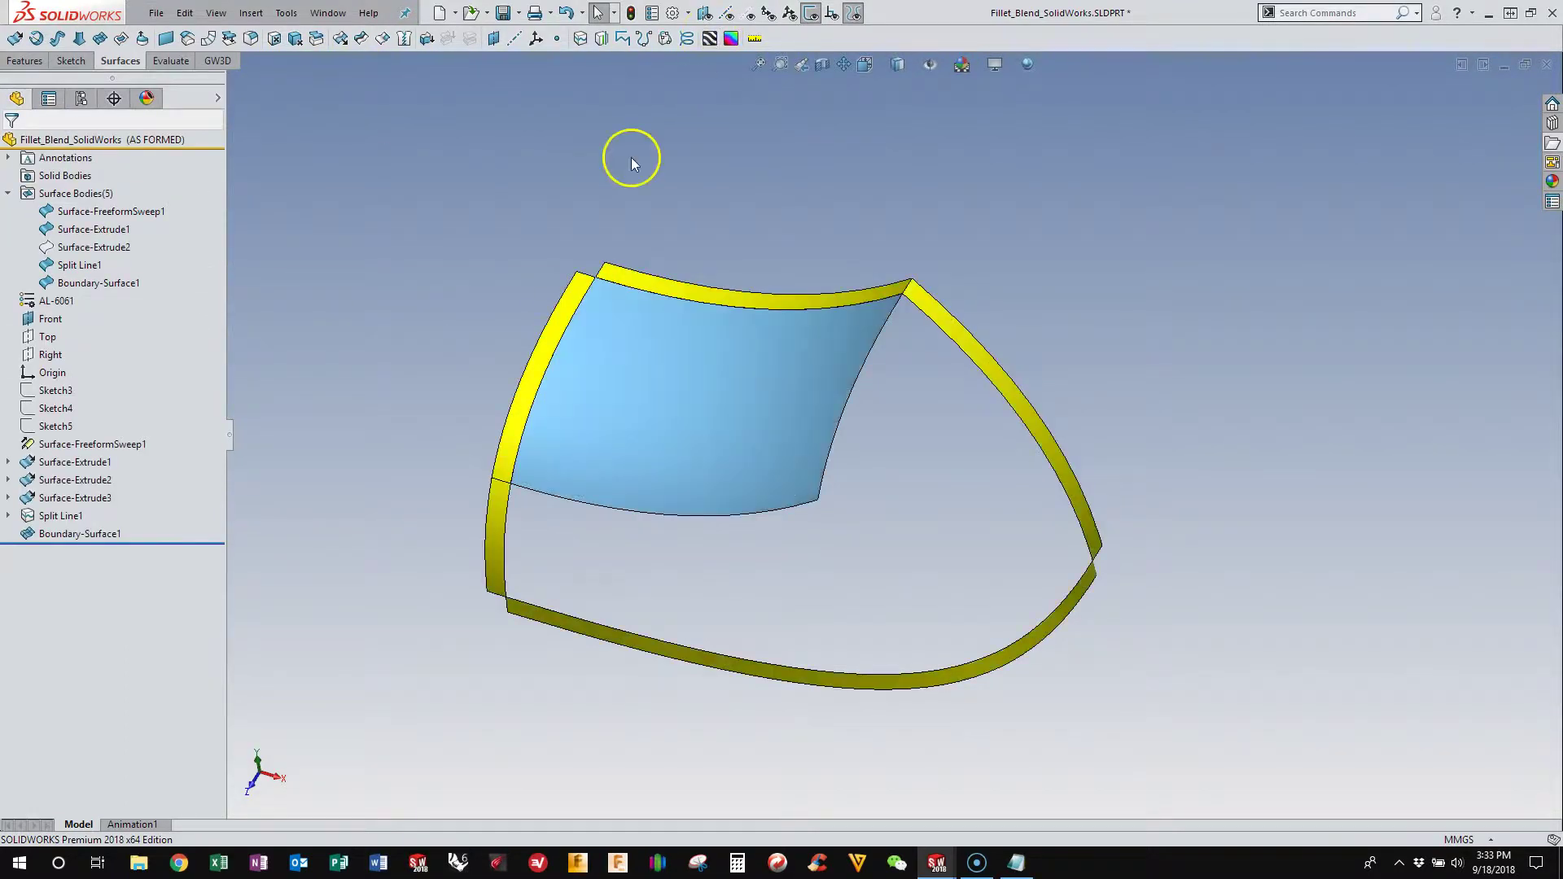
Step: Start a 3D sketch and draw a four-point Bezier style spline from the side flange's split point to the top flange's far corner
{"action": "middle_click_drag", "start_coordinate": [632, 158], "coordinate": [462, 81]}
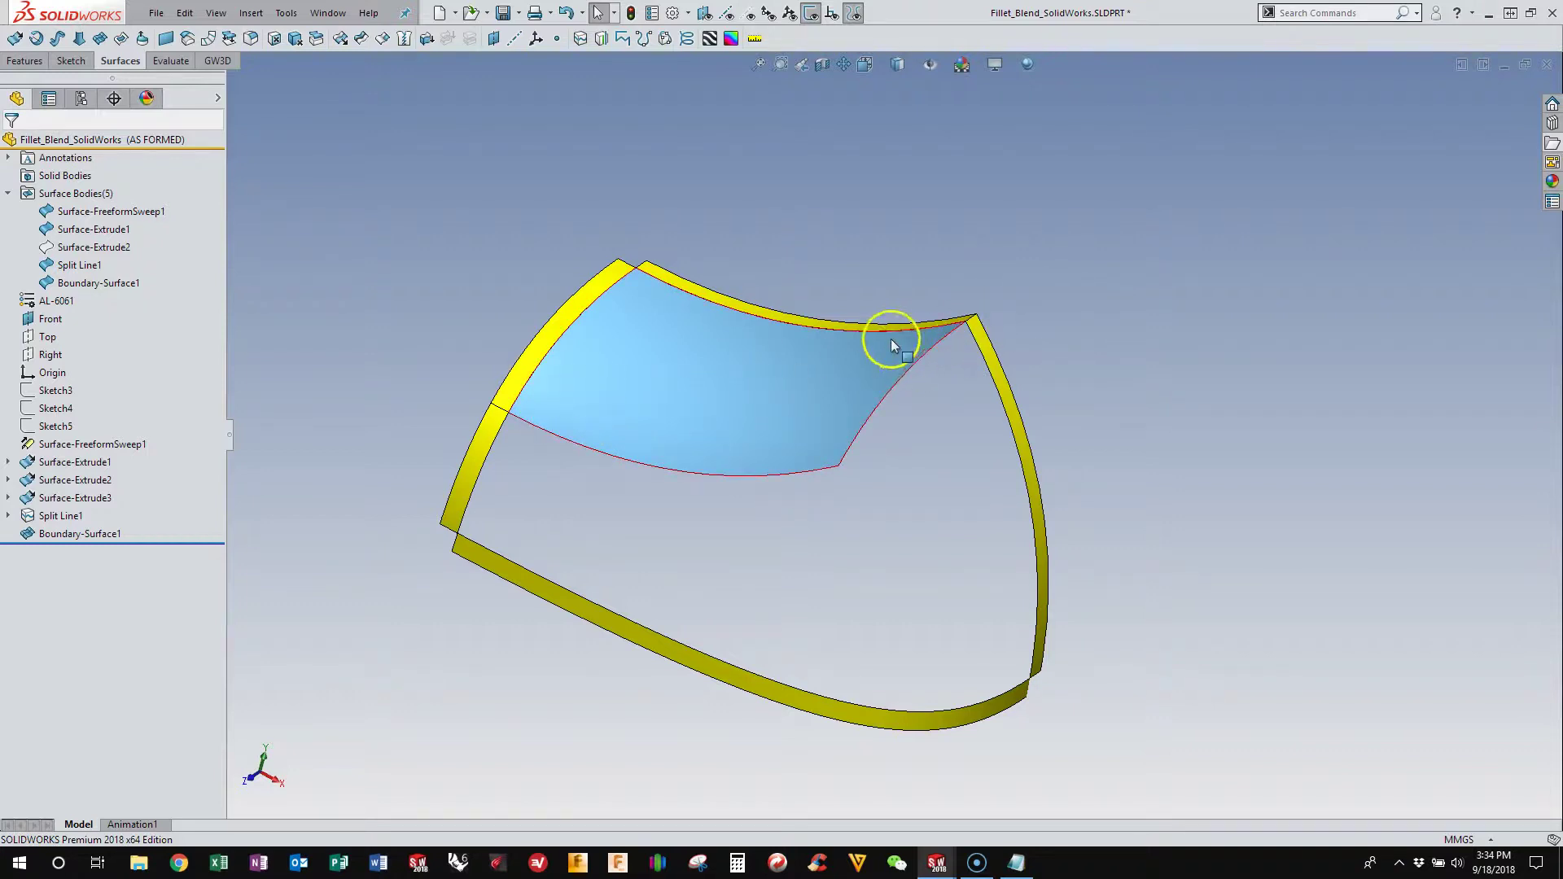
{"action": "left_click", "coordinate": [251, 12]}
{"action": "left_click", "coordinate": [312, 441]}
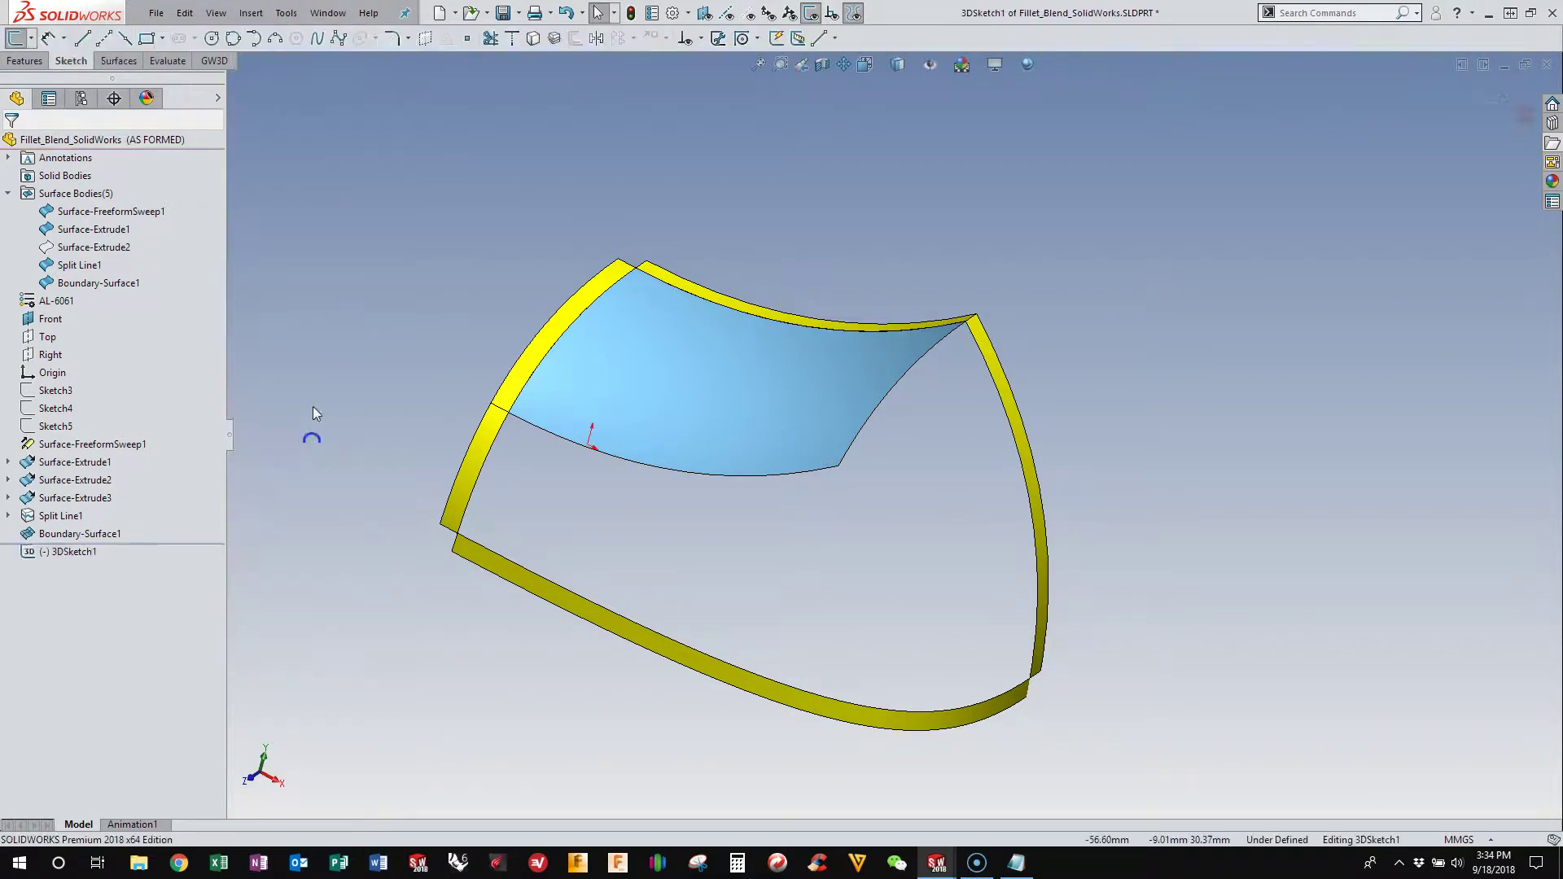
{"action": "left_click", "coordinate": [338, 38]}
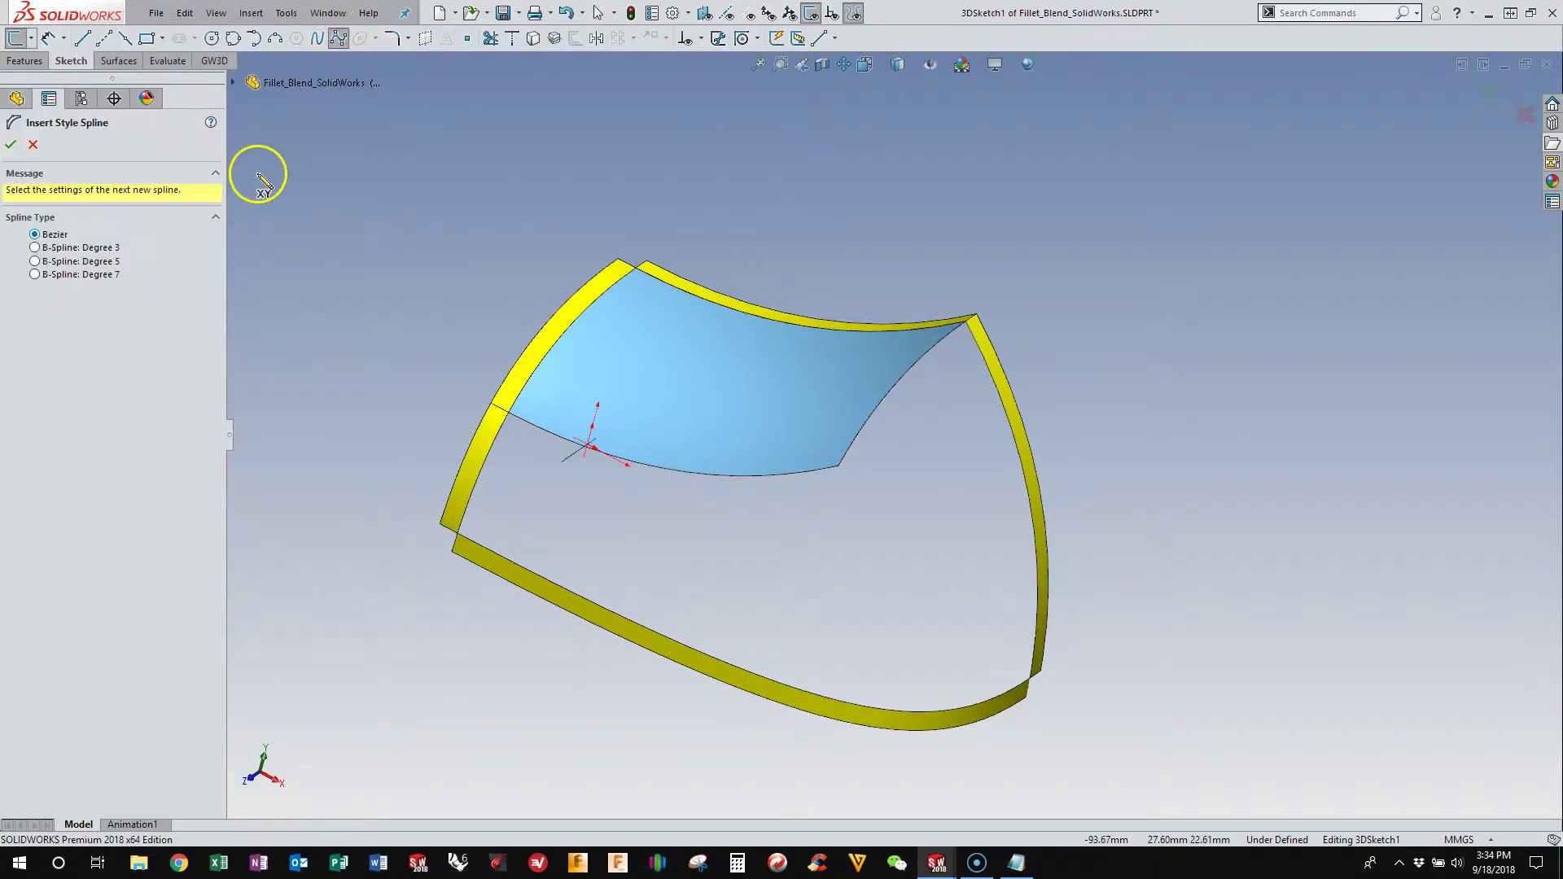
{"action": "left_click", "coordinate": [509, 413]}
{"action": "left_click", "coordinate": [716, 537]}
{"action": "left_click", "coordinate": [913, 503]}
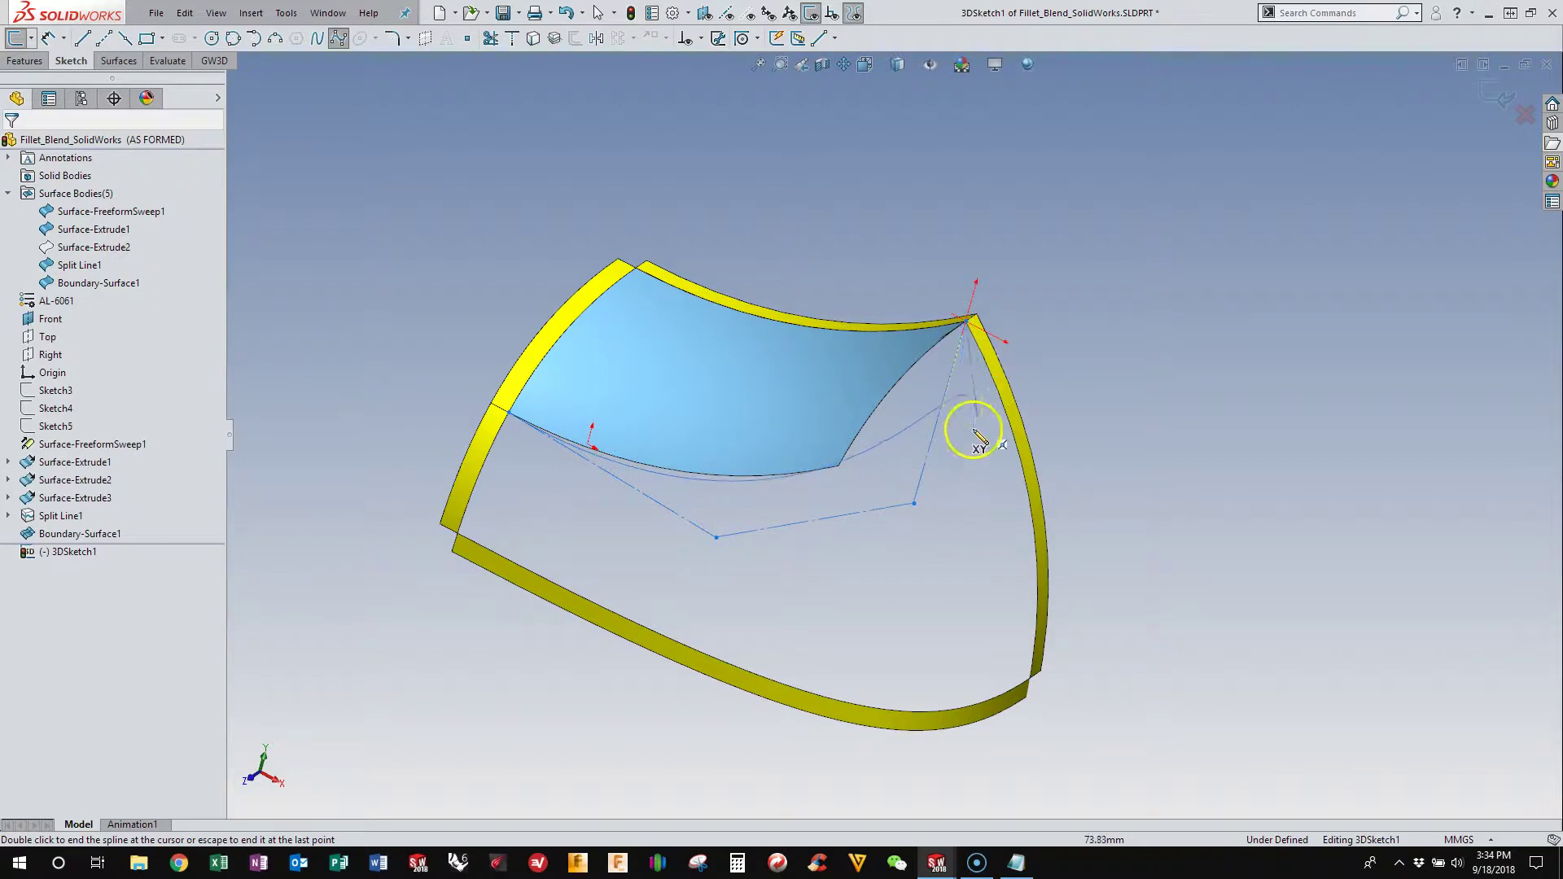
{"action": "middle_click_drag", "start_coordinate": [855, 499], "coordinate": [703, 544]}
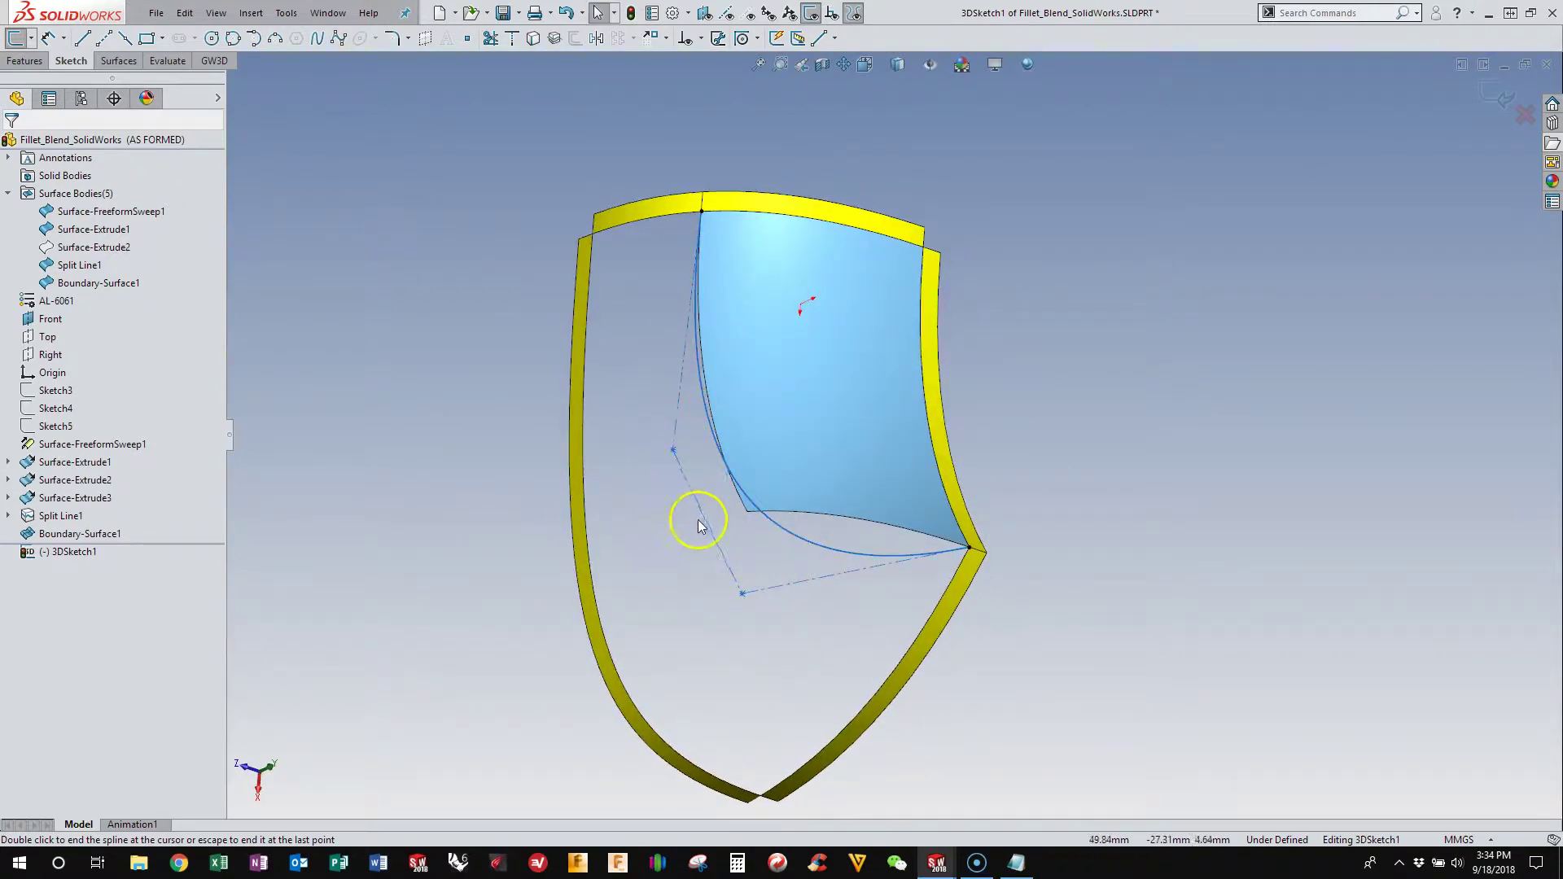
Step: Add a relation aligning the spline's control line at the top flange's far corner with the flange's short end edge
{"action": "double_click", "coordinate": [779, 593]}
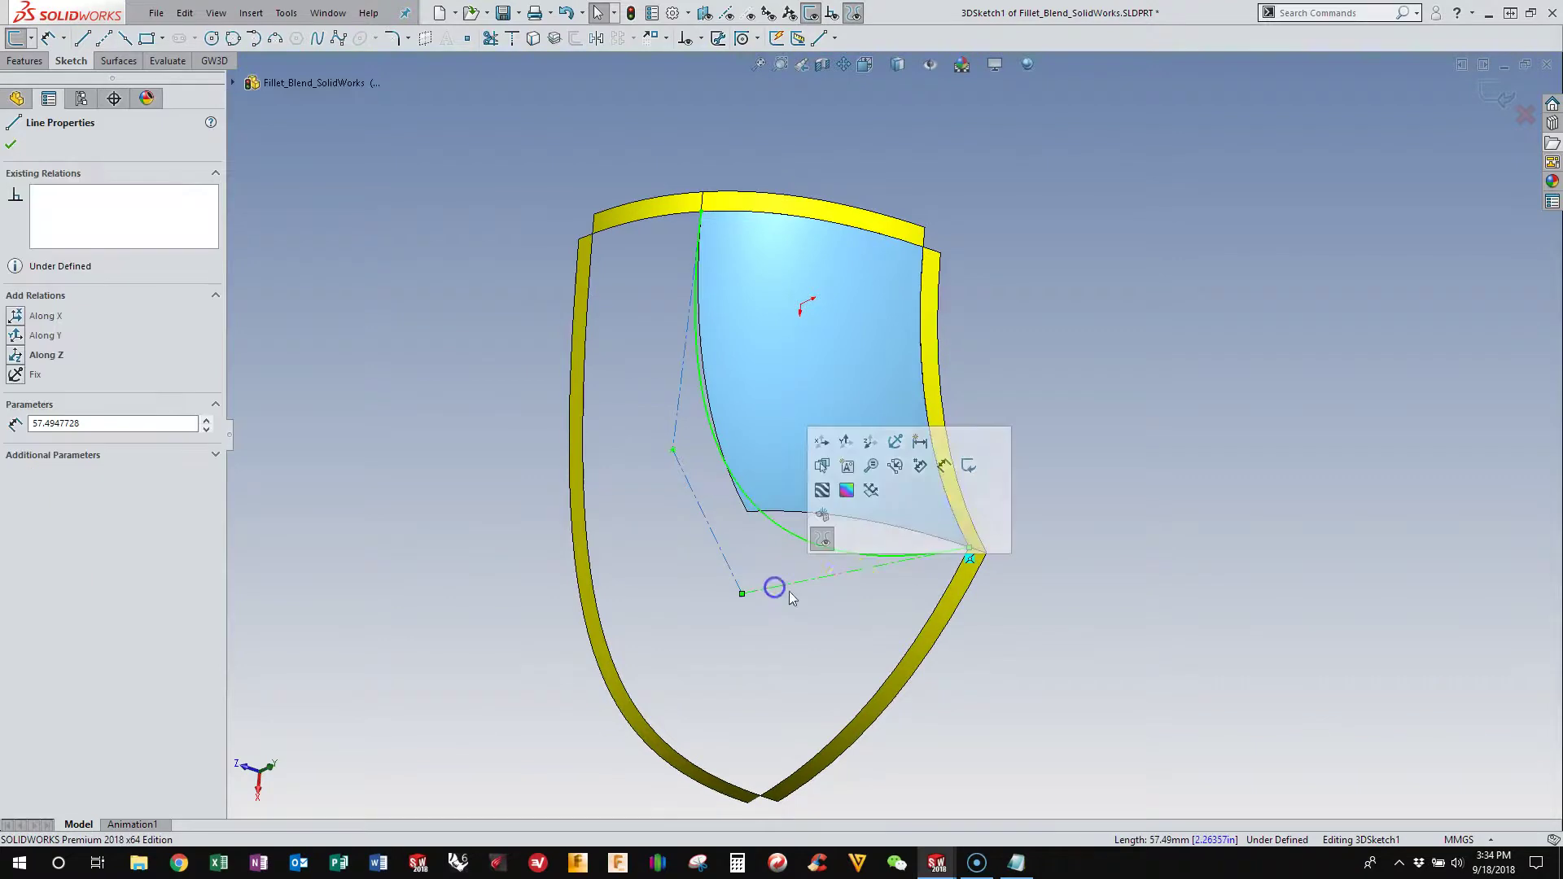
{"action": "left_click", "coordinate": [980, 553], "text": "ctrl"}
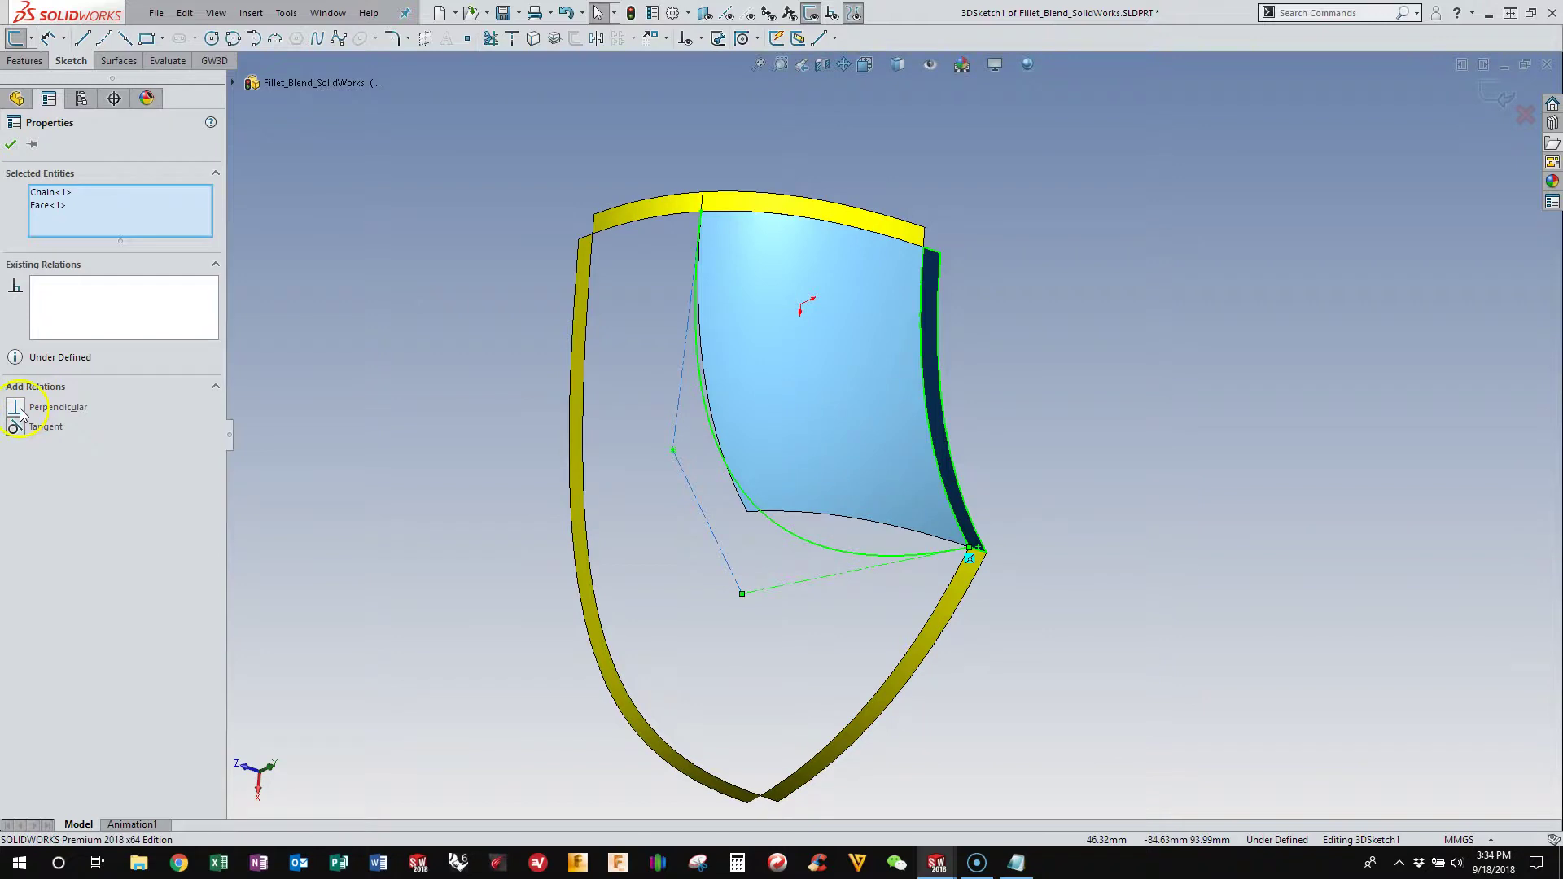
{"action": "left_click", "coordinate": [407, 576]}
{"action": "left_click", "coordinate": [819, 575]}
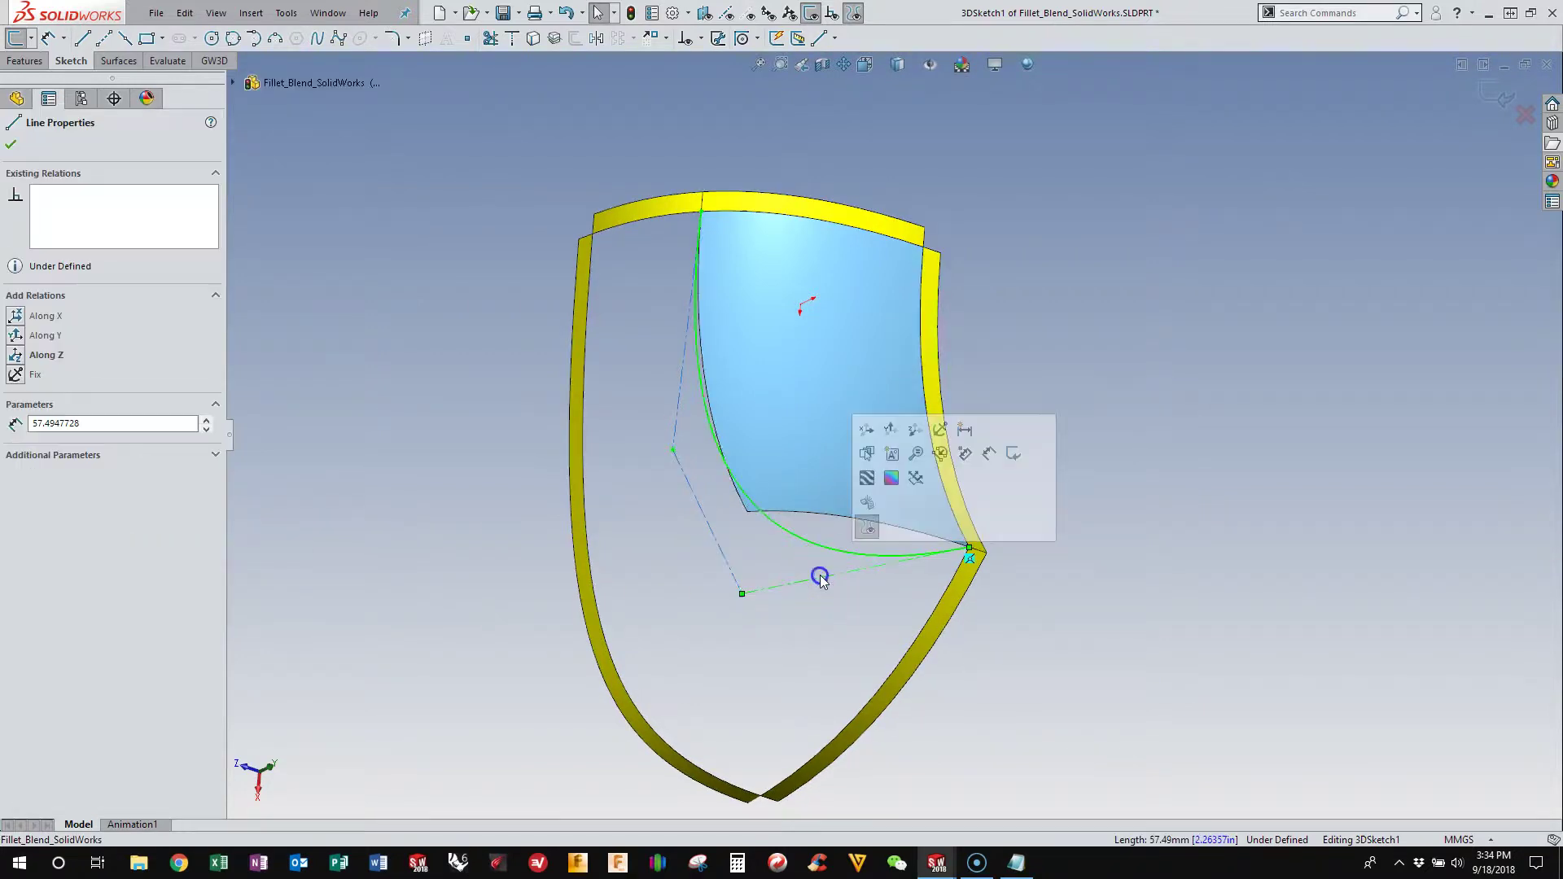
{"action": "scroll", "coordinate": [970, 547], "scroll_direction": "down", "scroll_amount": 4}
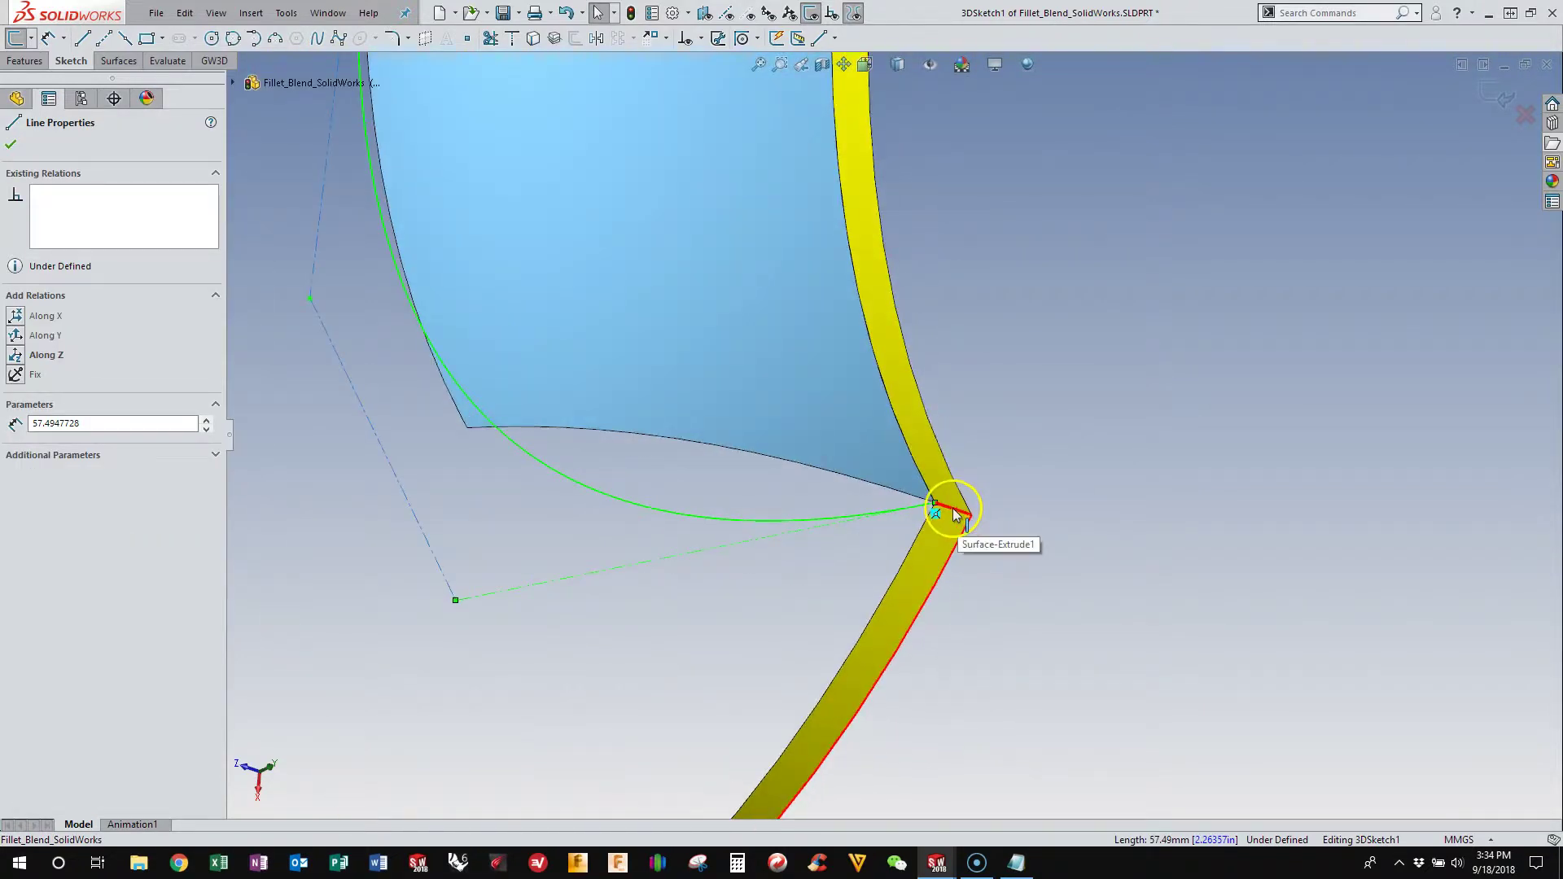
{"action": "left_click", "coordinate": [962, 518], "text": "ctrl"}
{"action": "left_click", "coordinate": [14, 413]}
{"action": "left_click", "coordinate": [1299, 513]}
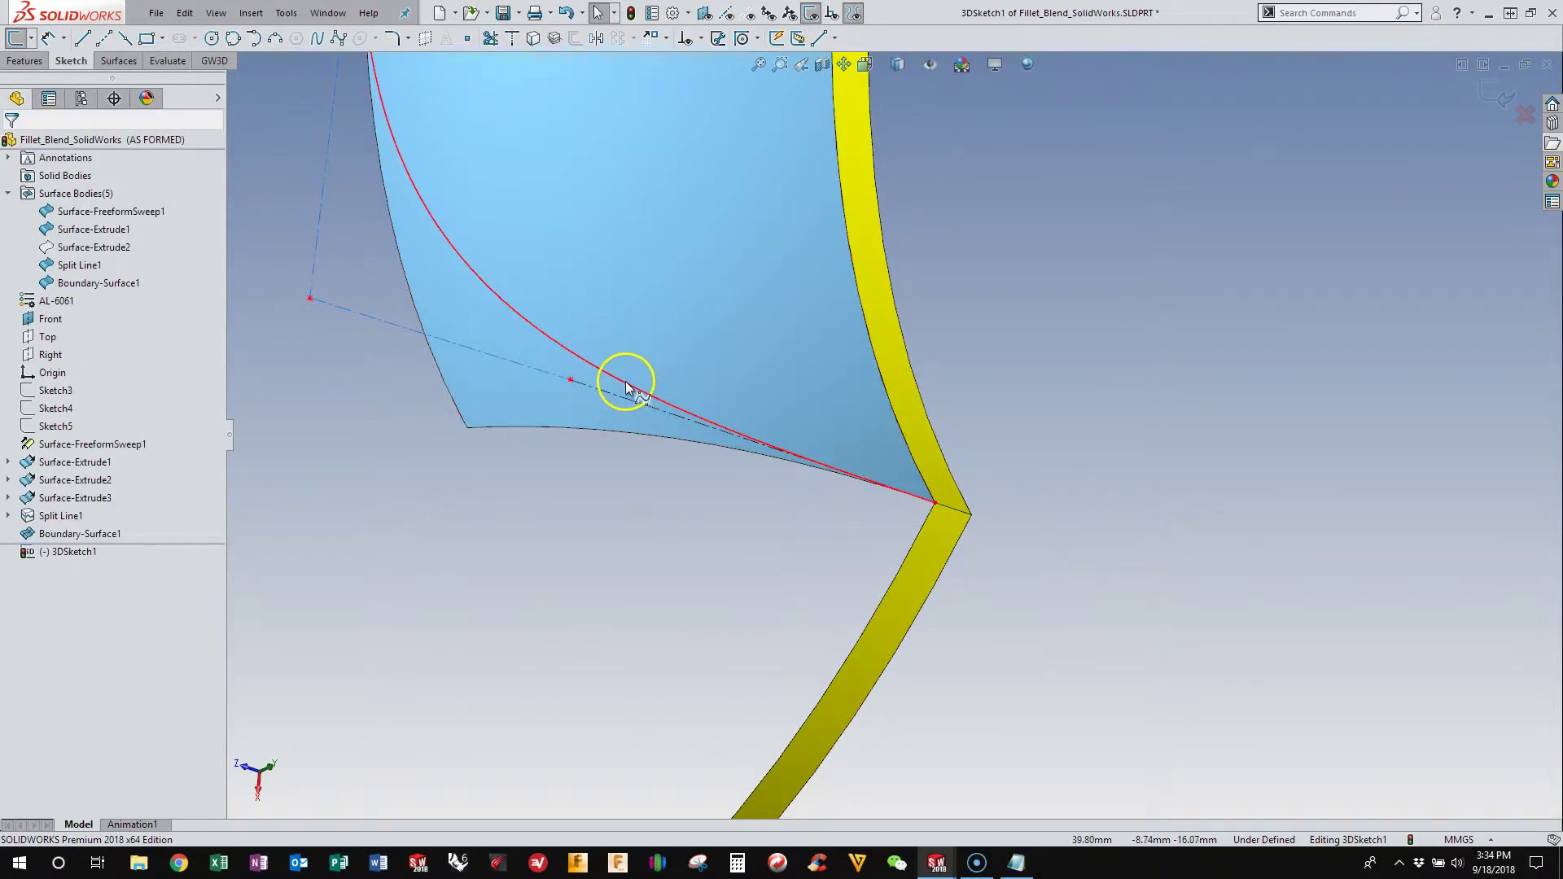
Step: Add a relation aligning the spline's other end control line with the short split edge across the side flange
{"action": "scroll", "coordinate": [950, 443], "scroll_direction": "up", "scroll_amount": 6}
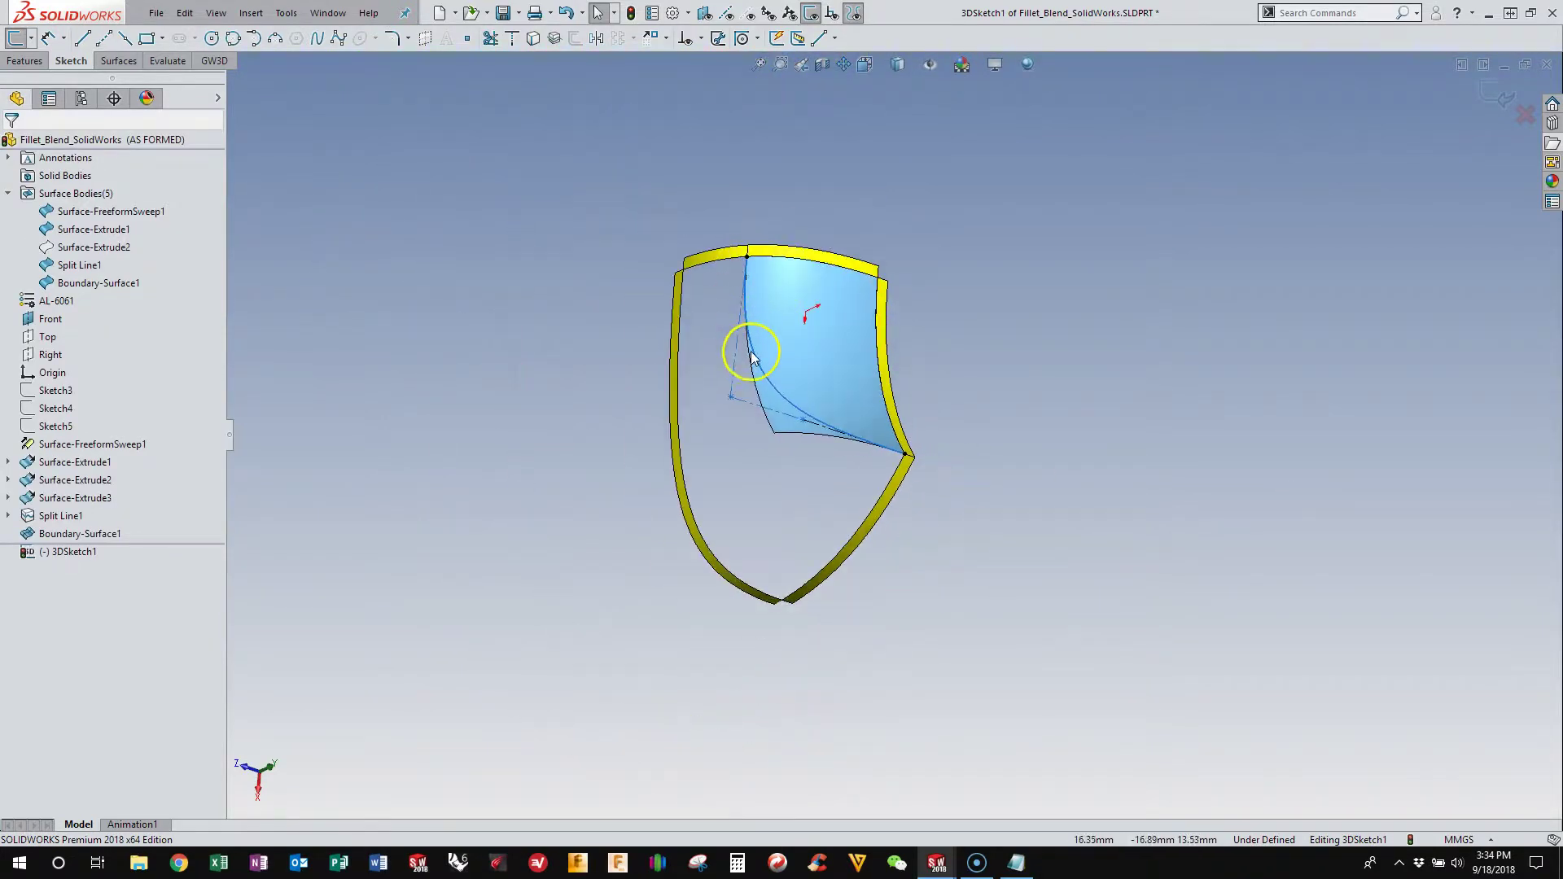
{"action": "left_click", "coordinate": [744, 247]}
{"action": "scroll", "coordinate": [743, 244], "scroll_direction": "down", "scroll_amount": 5}
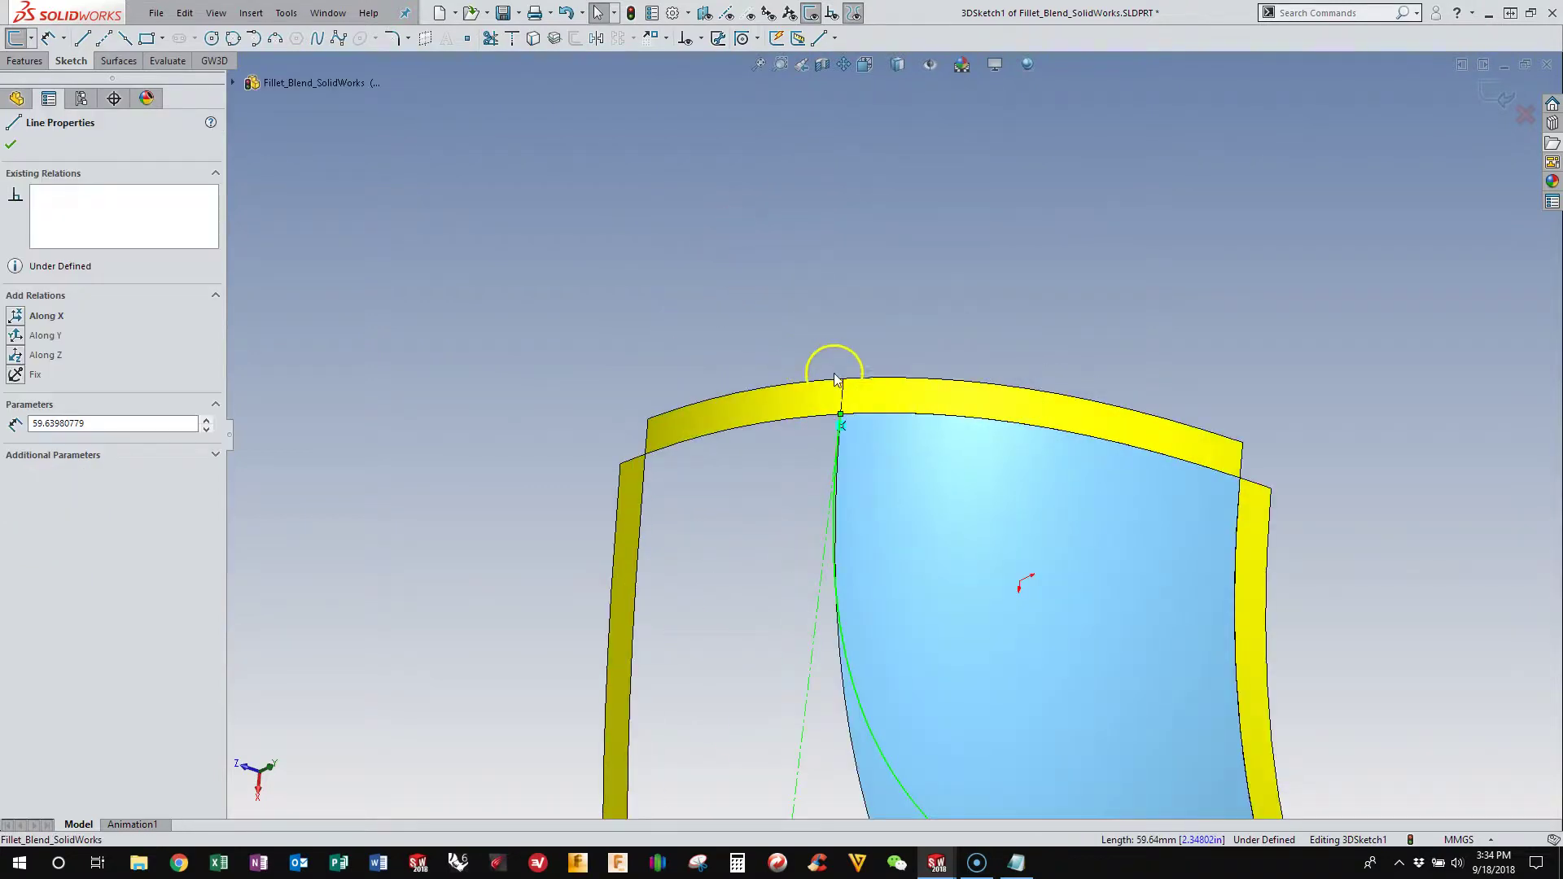
{"action": "left_click", "coordinate": [843, 397], "text": "ctrl"}
{"action": "left_click", "coordinate": [17, 407]}
{"action": "left_click", "coordinate": [671, 211]}
Step: Move the spline's control vertex nearest the split side flange to about X 62.13, Y 30, Z 49.86 mm
{"action": "scroll", "coordinate": [671, 211], "scroll_direction": "up", "scroll_amount": 5}
{"action": "mouse_move", "coordinate": [670, 212]}
{"action": "middle_mouse_down"}
{"action": "mouse_move", "coordinate": [745, 269]}
{"action": "mouse_move", "coordinate": [766, 467]}
{"action": "middle_mouse_up"}
{"action": "middle_click_drag", "start_coordinate": [964, 602], "coordinate": [942, 639]}
{"action": "middle_click_drag", "start_coordinate": [743, 639], "coordinate": [730, 569]}
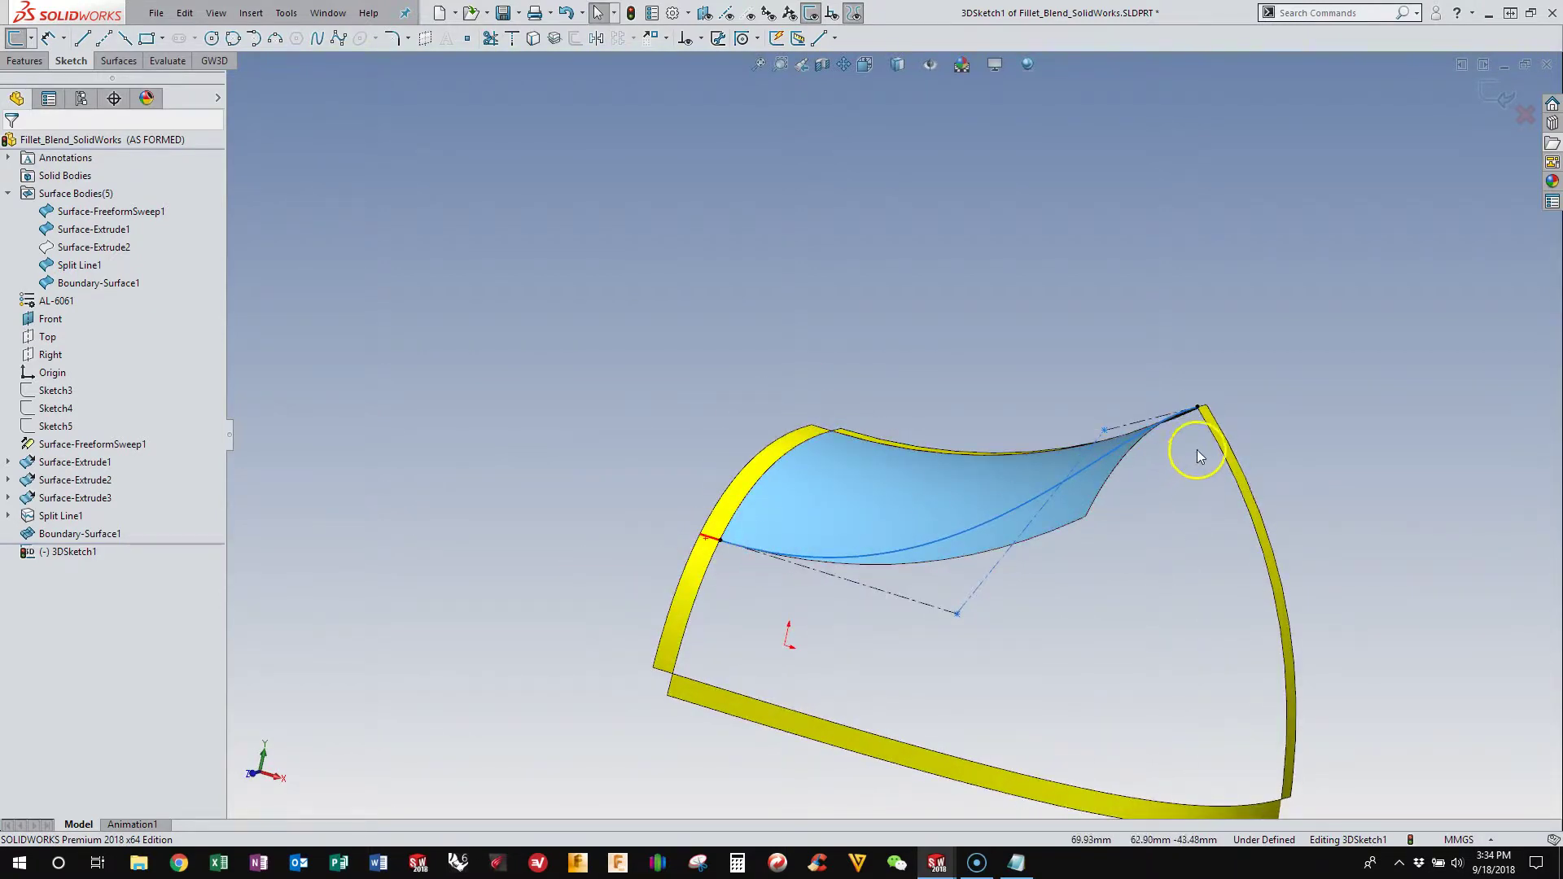
{"action": "middle_click_drag", "start_coordinate": [1204, 422], "coordinate": [937, 456]}
{"action": "middle_click_drag", "start_coordinate": [806, 533], "coordinate": [859, 718]}
{"action": "mouse_move", "coordinate": [902, 645]}
{"action": "left_mouse_down"}
{"action": "mouse_move", "coordinate": [885, 653]}
{"action": "mouse_move", "coordinate": [920, 652]}
{"action": "left_mouse_up"}
{"action": "middle_click_drag", "start_coordinate": [920, 653], "coordinate": [603, 447]}
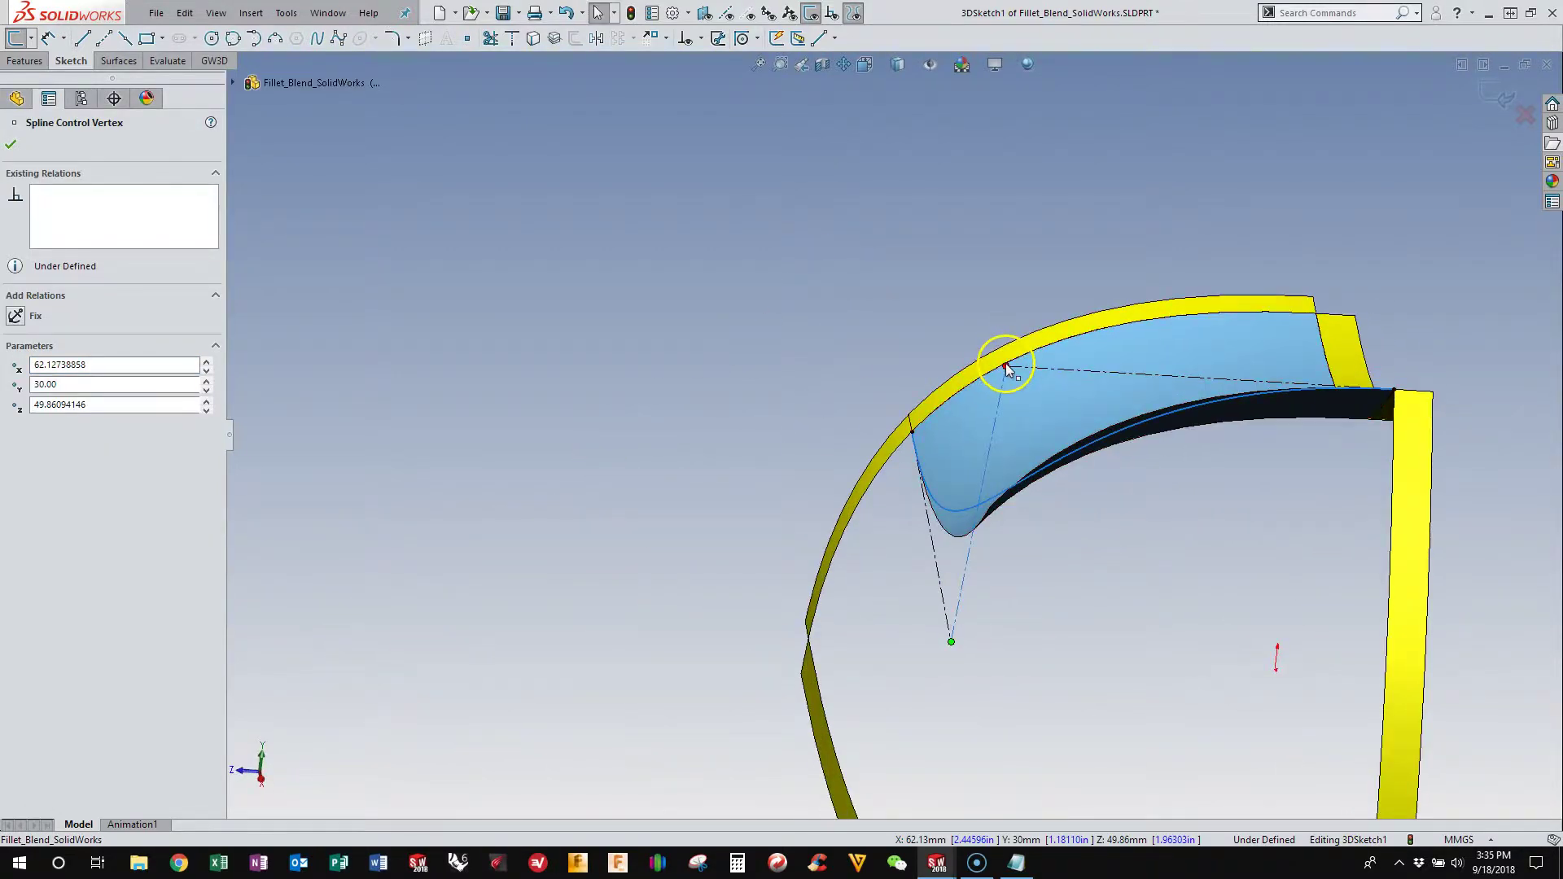
Step: Move the control vertex nearest the far corner to about X 85, Y 80, Z 46.18 mm and exit the 3D sketch
{"action": "left_click_drag", "start_coordinate": [1007, 368], "coordinate": [1029, 359]}
{"action": "middle_click_drag", "start_coordinate": [1033, 359], "coordinate": [1009, 339]}
{"action": "left_click", "coordinate": [873, 414]}
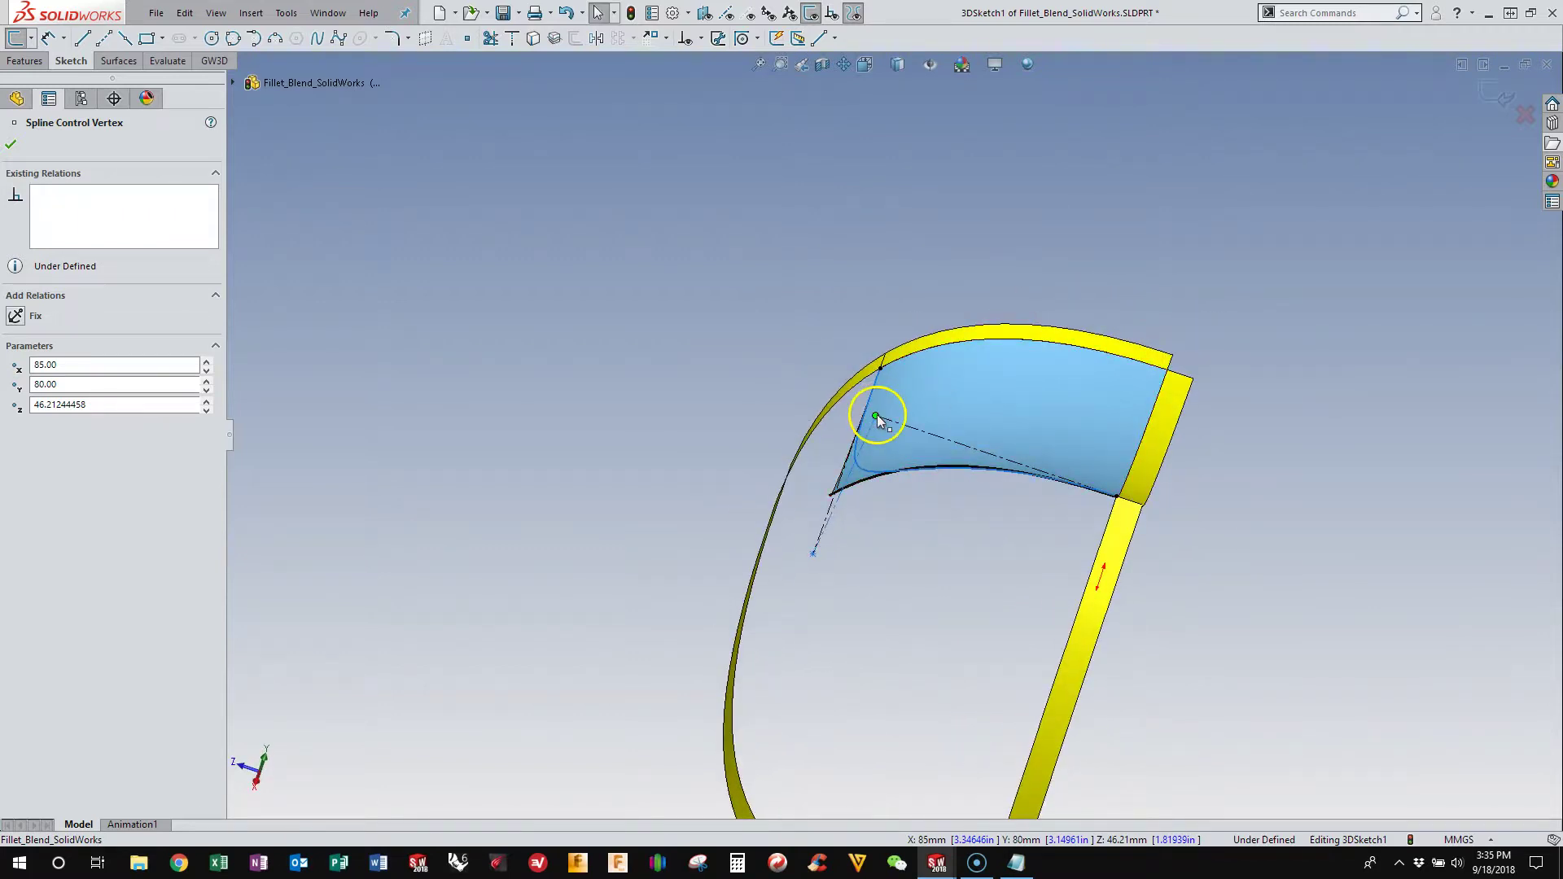
{"action": "left_click_drag", "start_coordinate": [893, 424], "coordinate": [876, 416]}
{"action": "left_click", "coordinate": [1282, 419]}
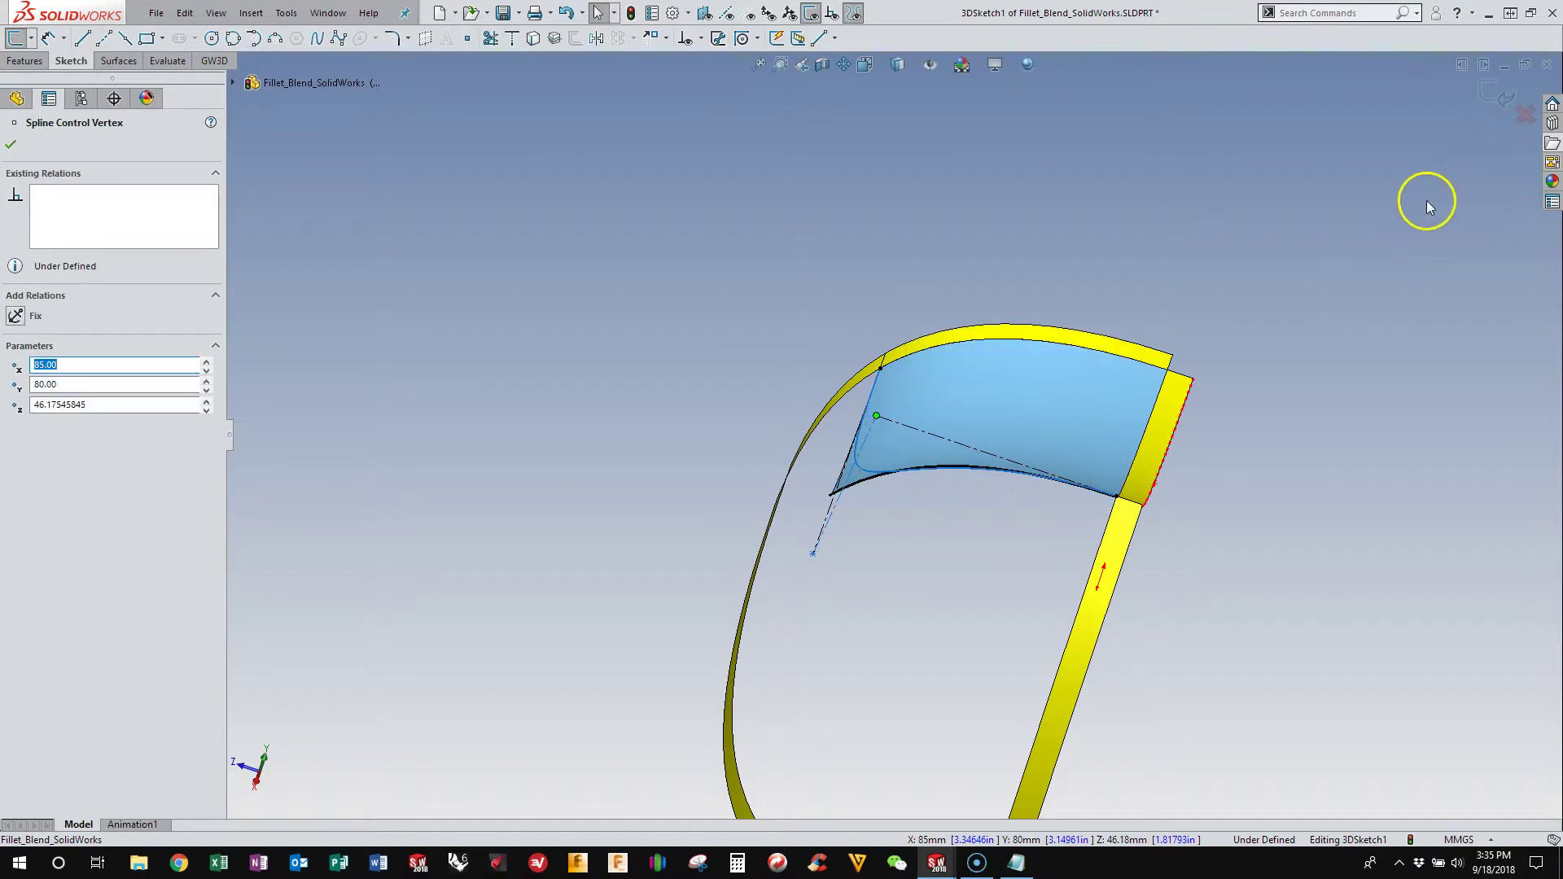
{"action": "left_click", "coordinate": [1499, 96]}
Step: Start a boundary surface using the far and lower split side flange edges for Direction 1, the spline and bottom flange edge for Direction 2, without curvature combs
{"action": "mouse_move", "coordinate": [730, 255]}
{"action": "middle_mouse_down"}
{"action": "mouse_move", "coordinate": [646, 447]}
{"action": "mouse_move", "coordinate": [780, 485]}
{"action": "middle_mouse_up"}
{"action": "scroll", "coordinate": [969, 506], "scroll_direction": "down", "scroll_amount": 3}
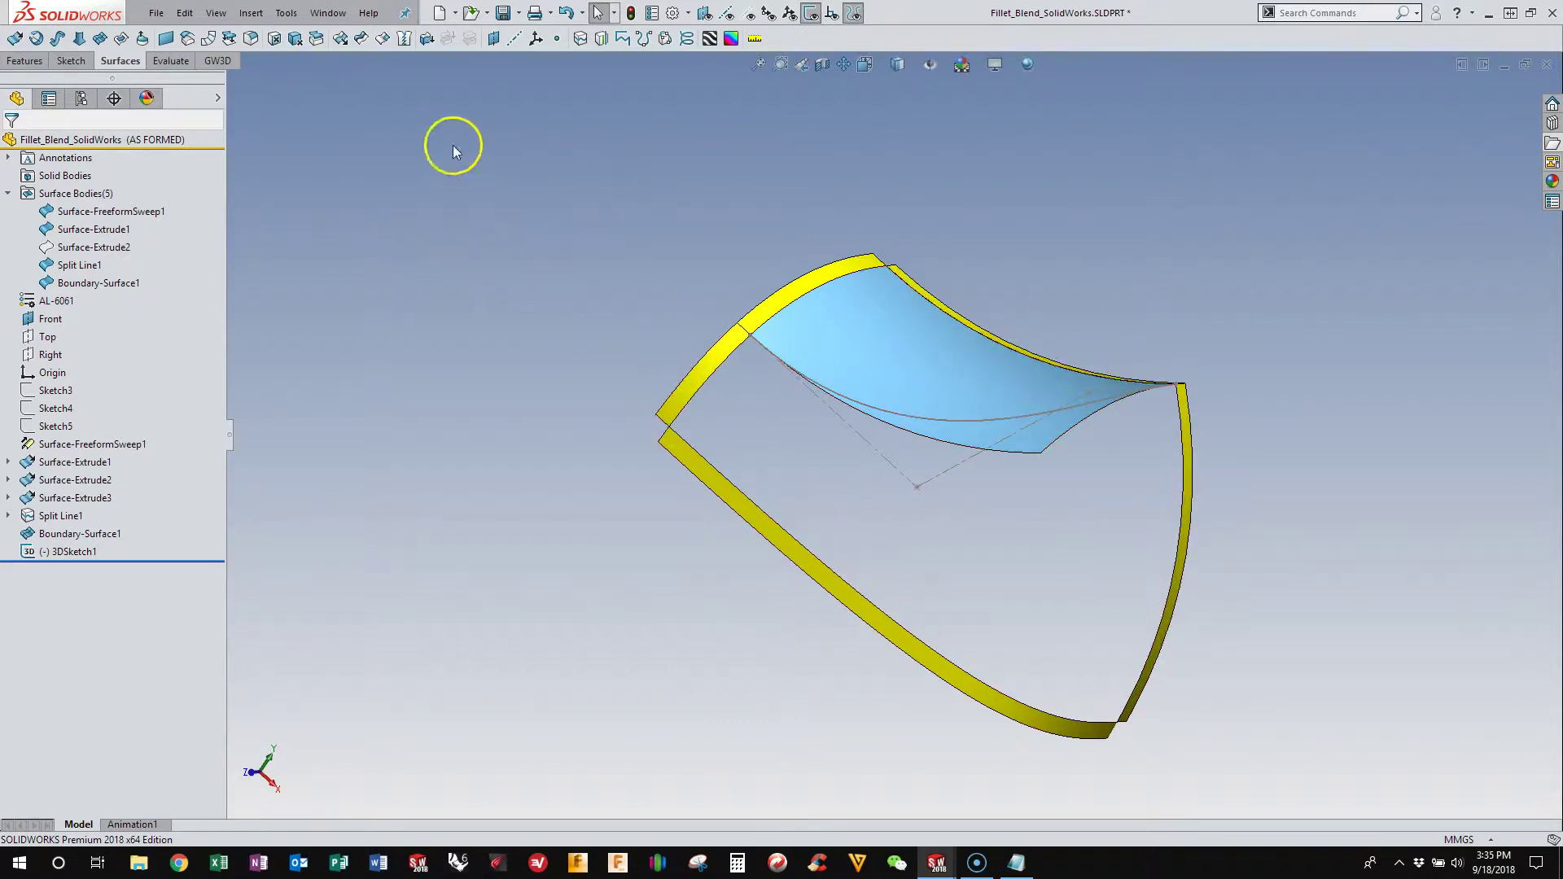
{"action": "left_click", "coordinate": [98, 39]}
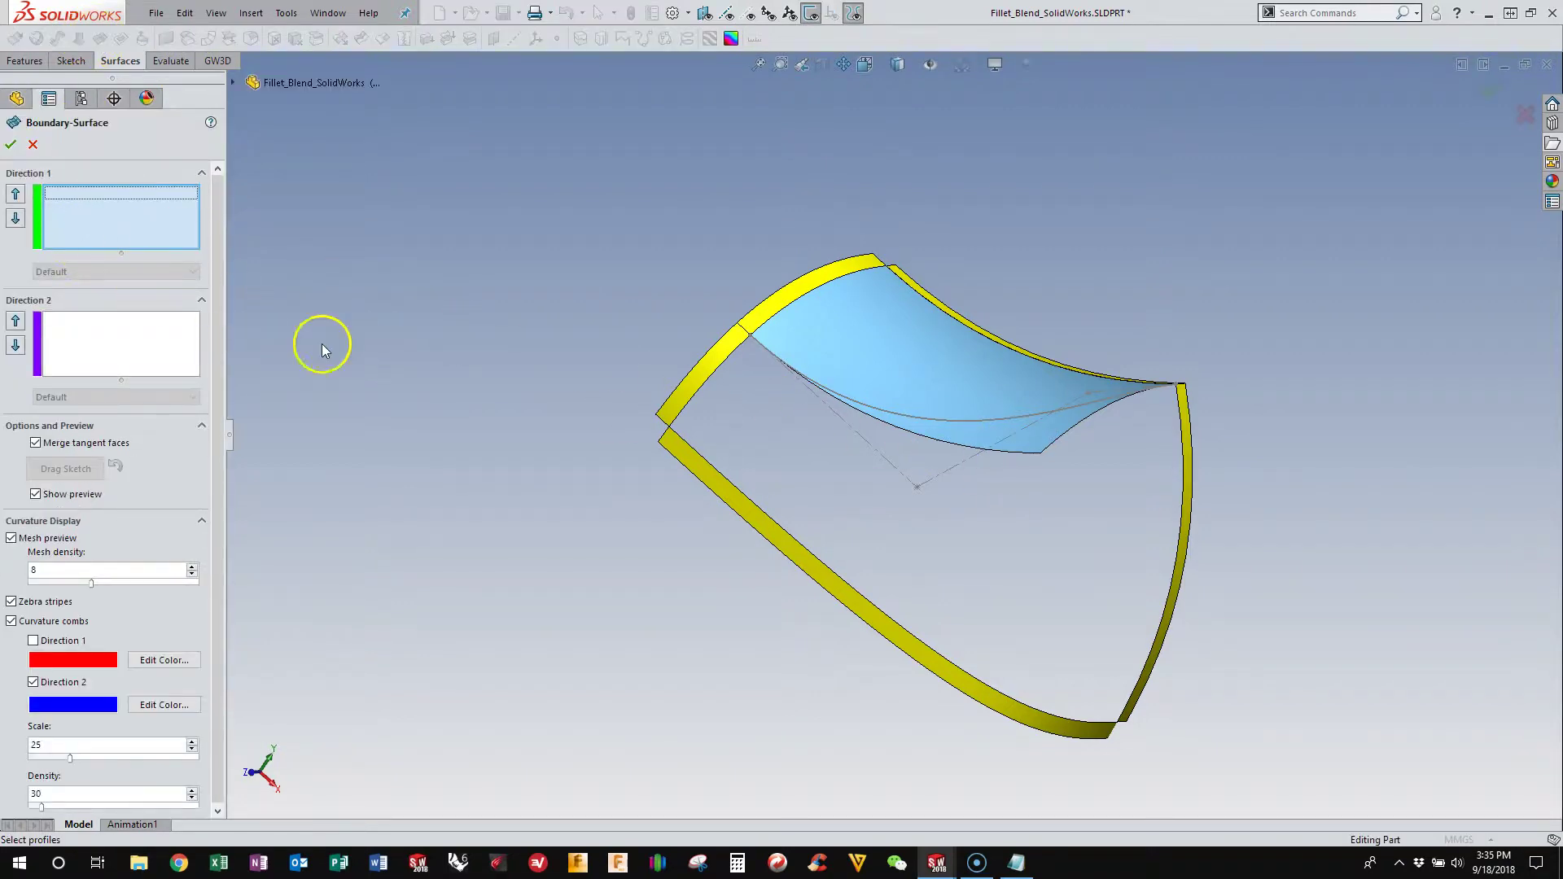
{"action": "left_click", "coordinate": [1179, 442]}
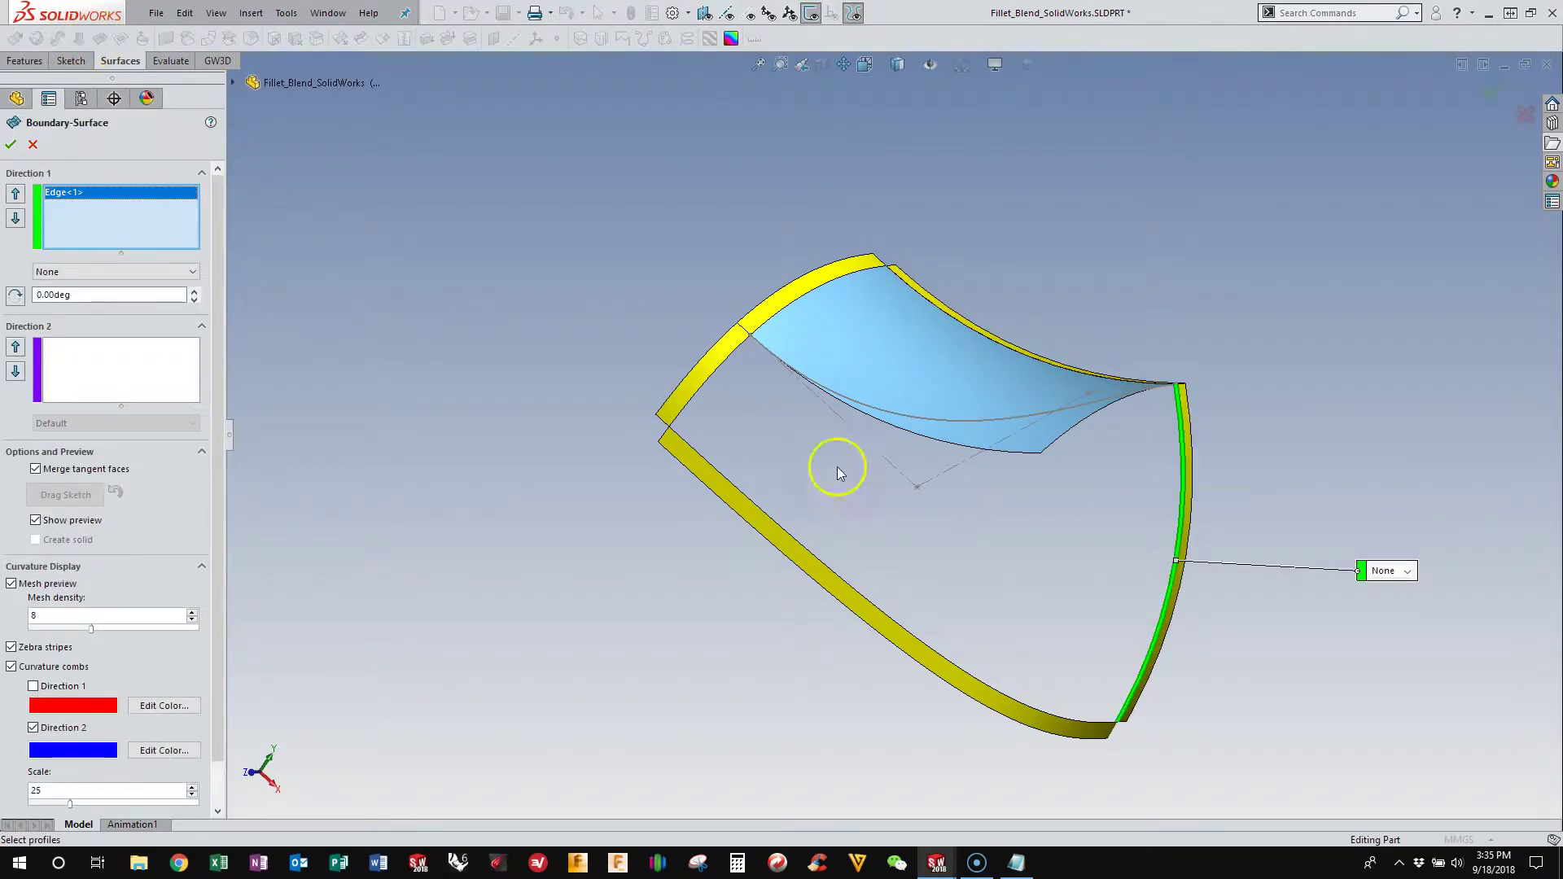
{"action": "left_click", "coordinate": [735, 356]}
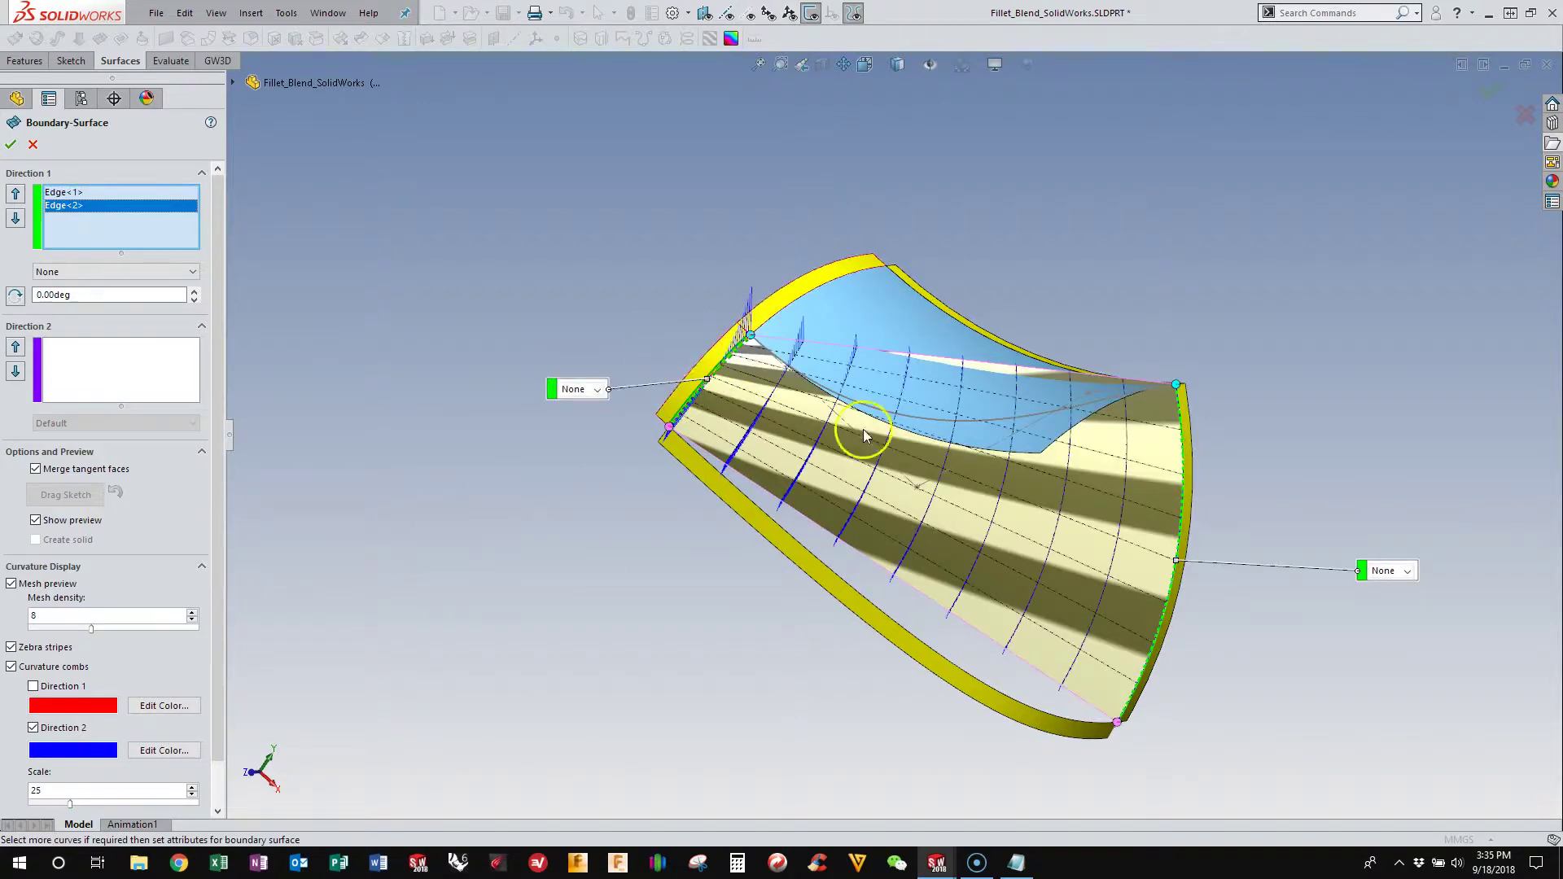
{"action": "left_click", "coordinate": [139, 384]}
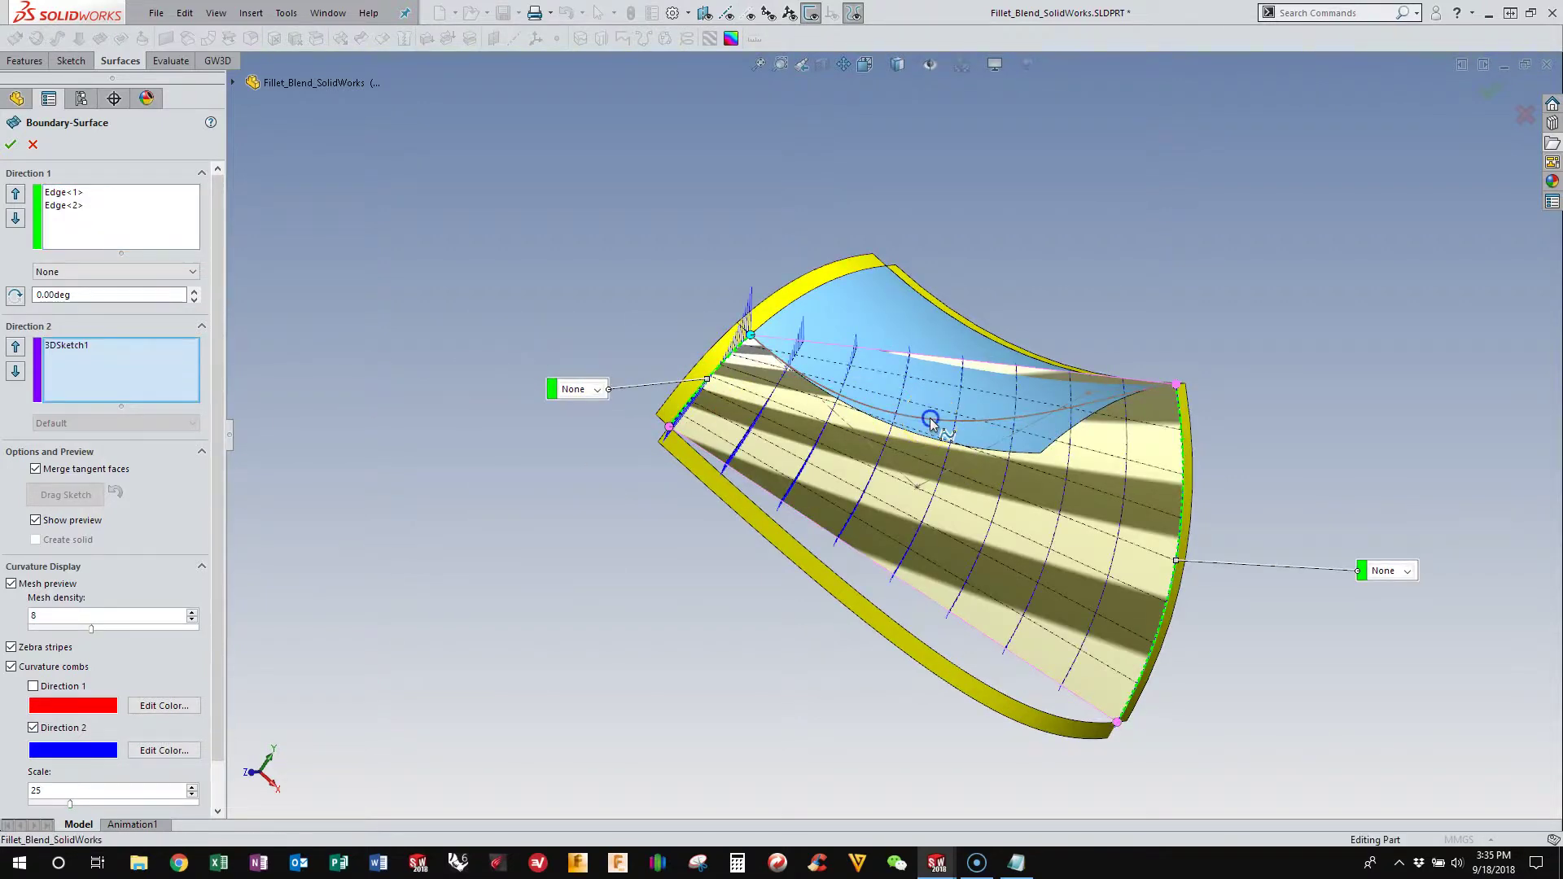
{"action": "left_click", "coordinate": [936, 421]}
{"action": "left_click", "coordinate": [849, 586]}
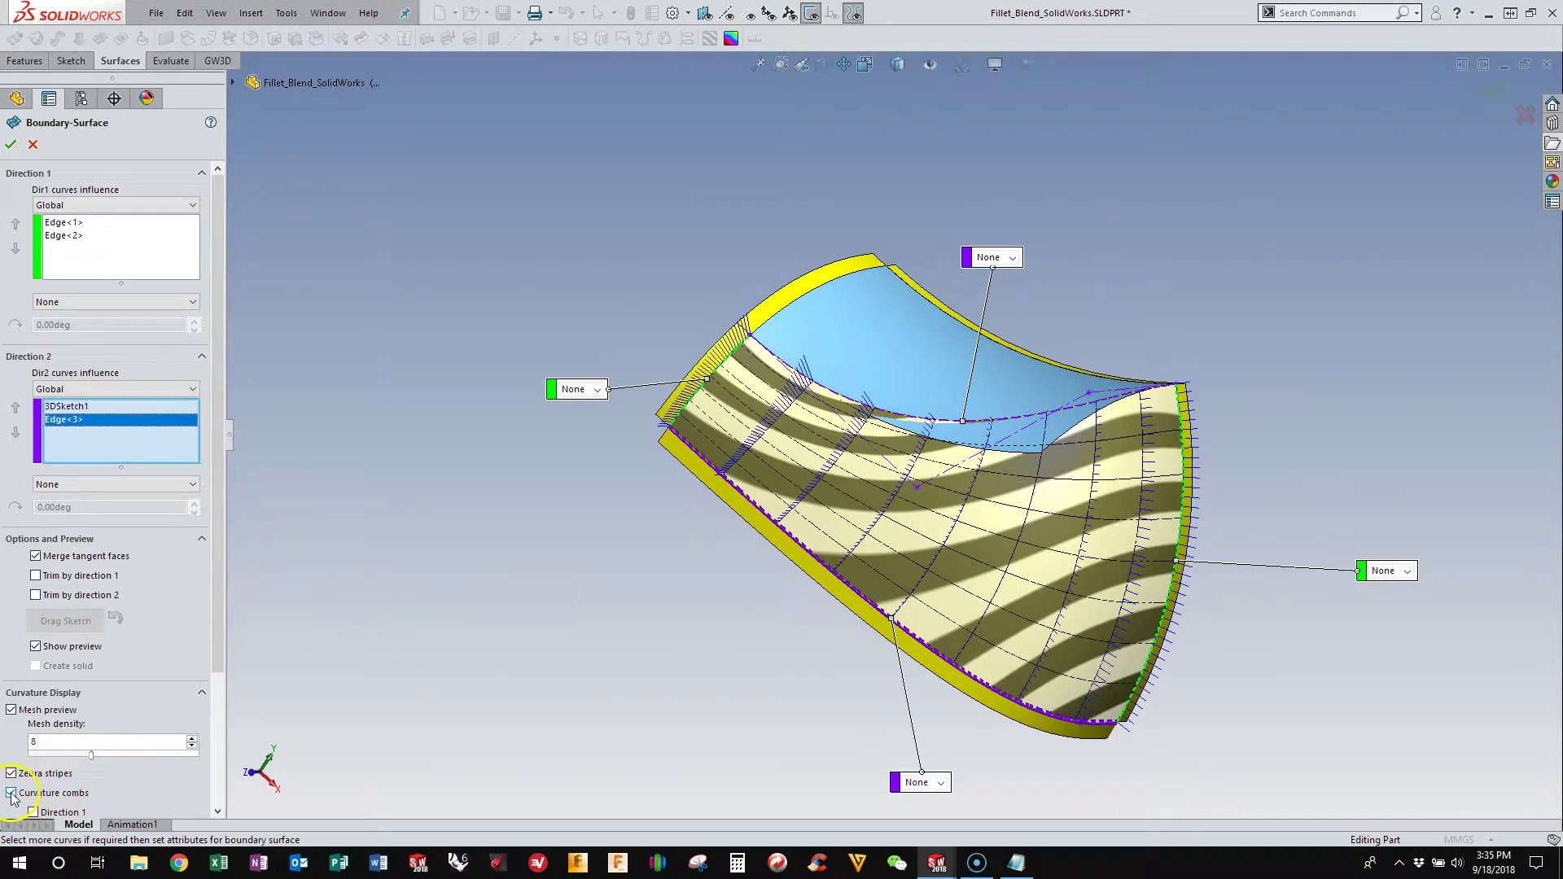
{"action": "left_click", "coordinate": [11, 793]}
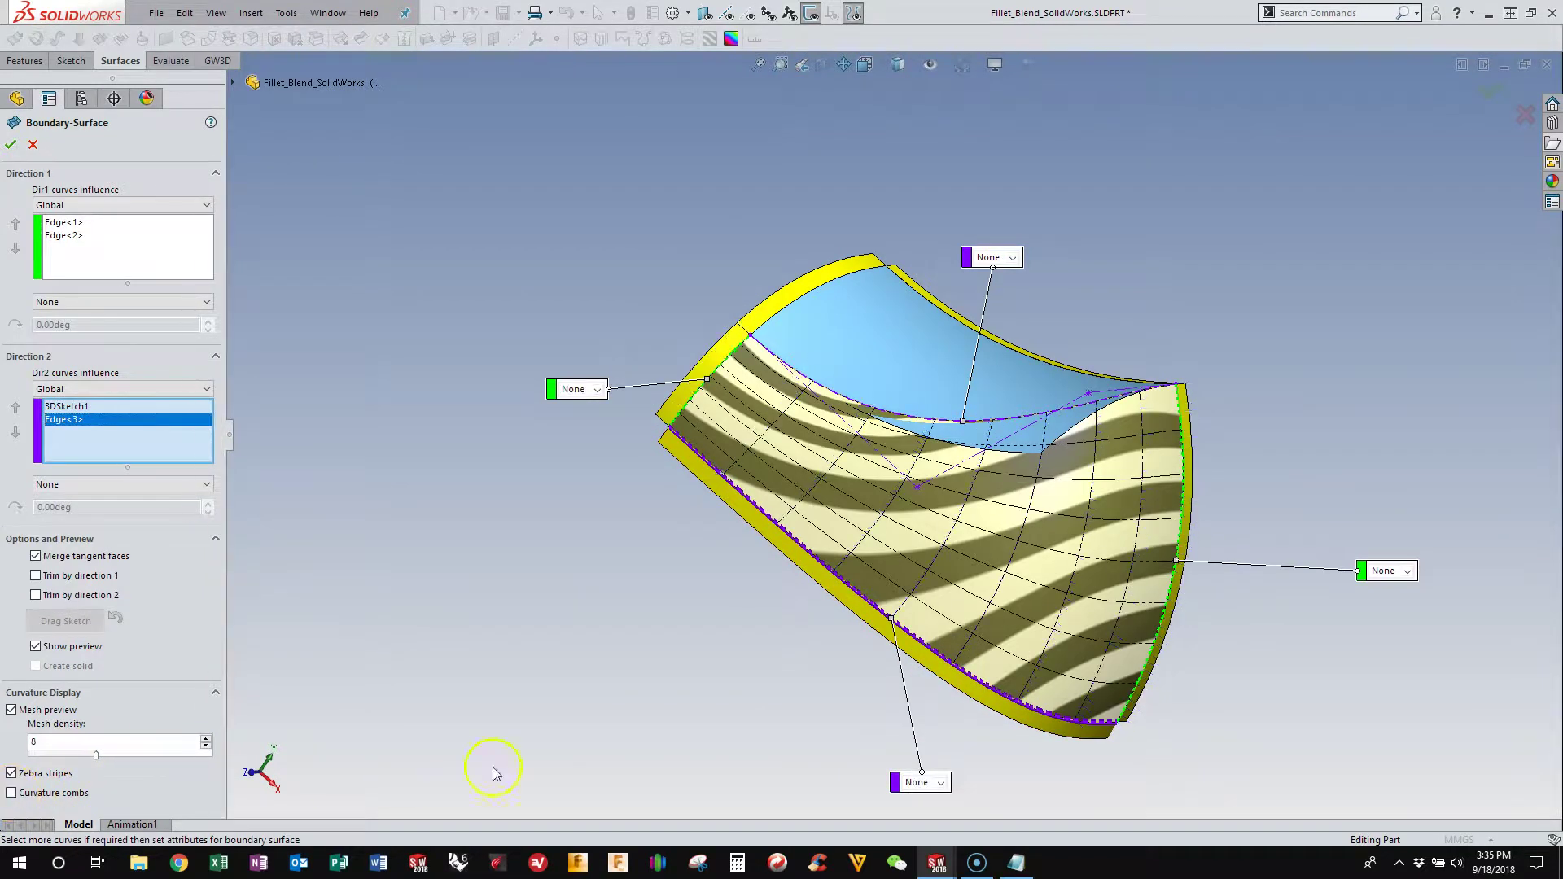
Step: Set the bottom flange edge and both Direction 1 edges to Tangency To Face and create the boundary surface
{"action": "left_click", "coordinate": [940, 783]}
{"action": "left_click", "coordinate": [936, 828]}
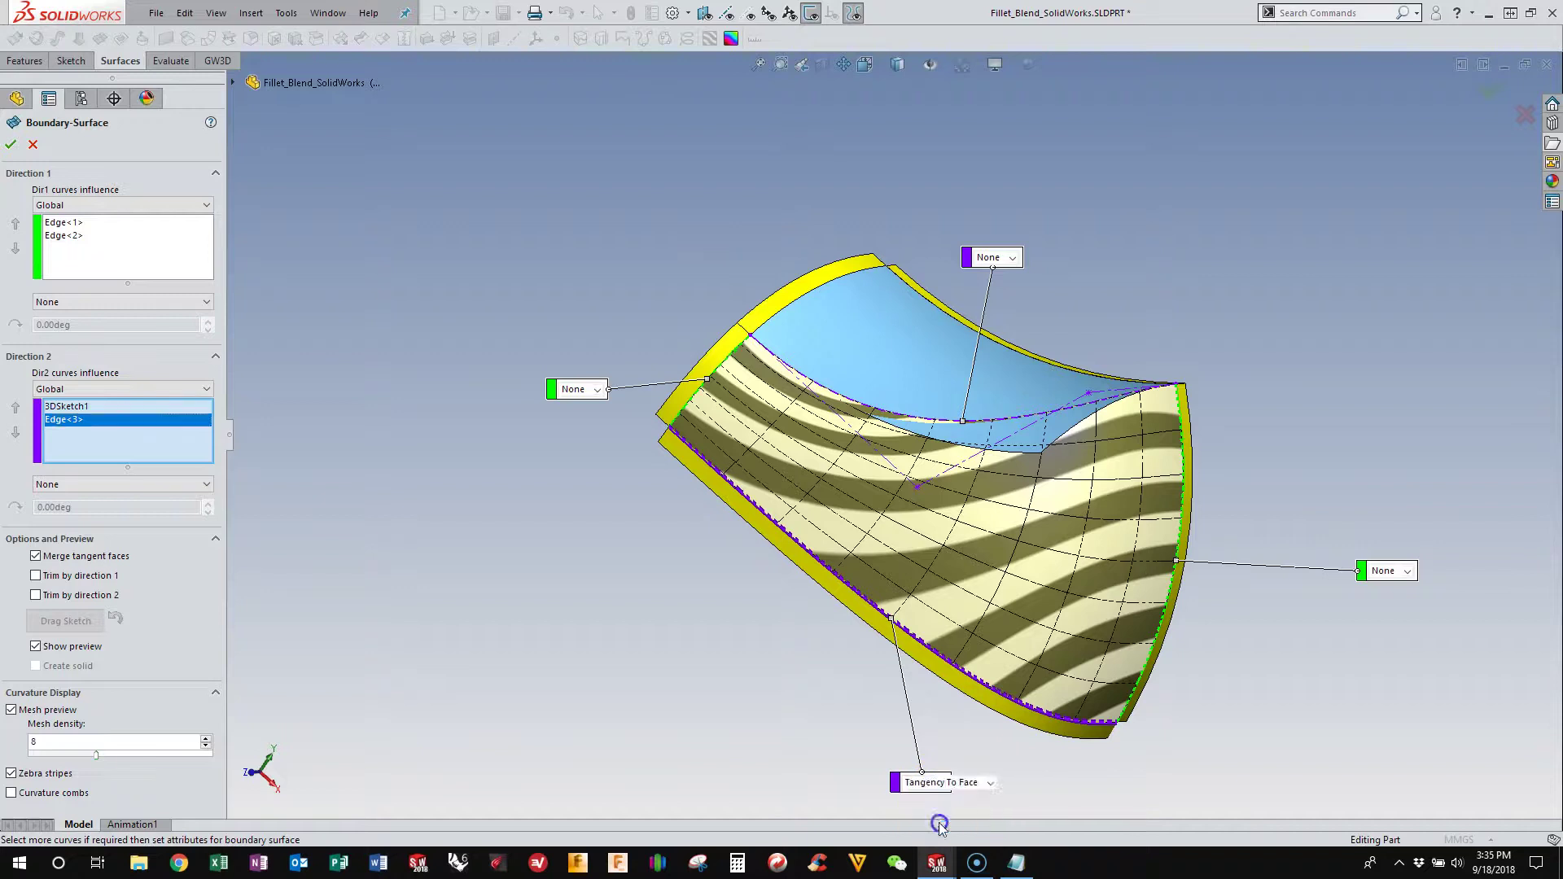
{"action": "left_click", "coordinate": [1407, 570]}
{"action": "left_click", "coordinate": [1412, 617]}
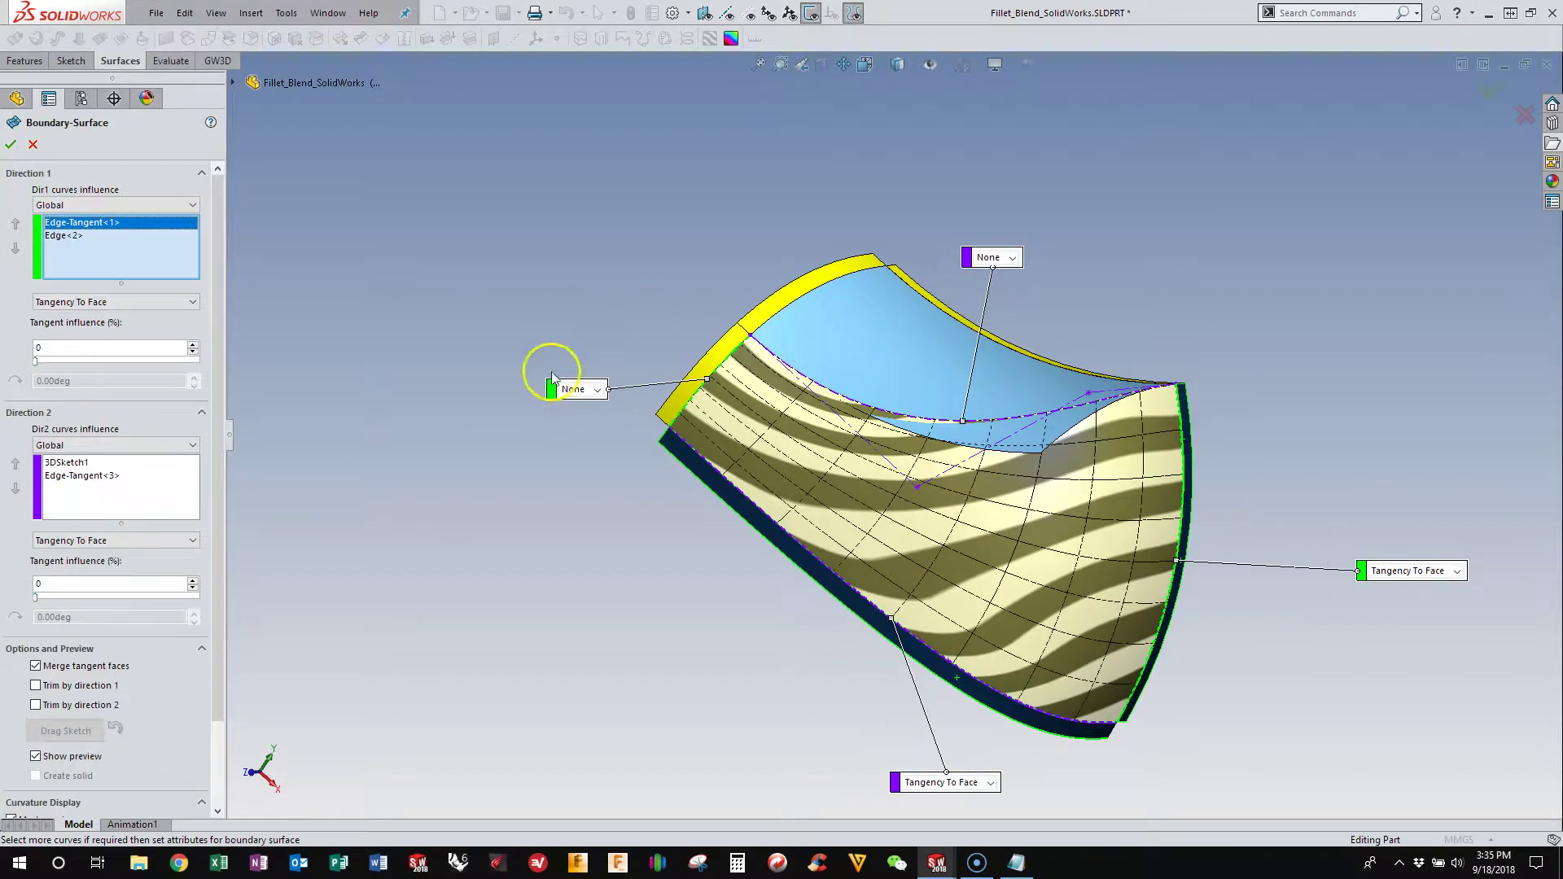
{"action": "left_click", "coordinate": [596, 389]}
{"action": "left_click", "coordinate": [598, 431]}
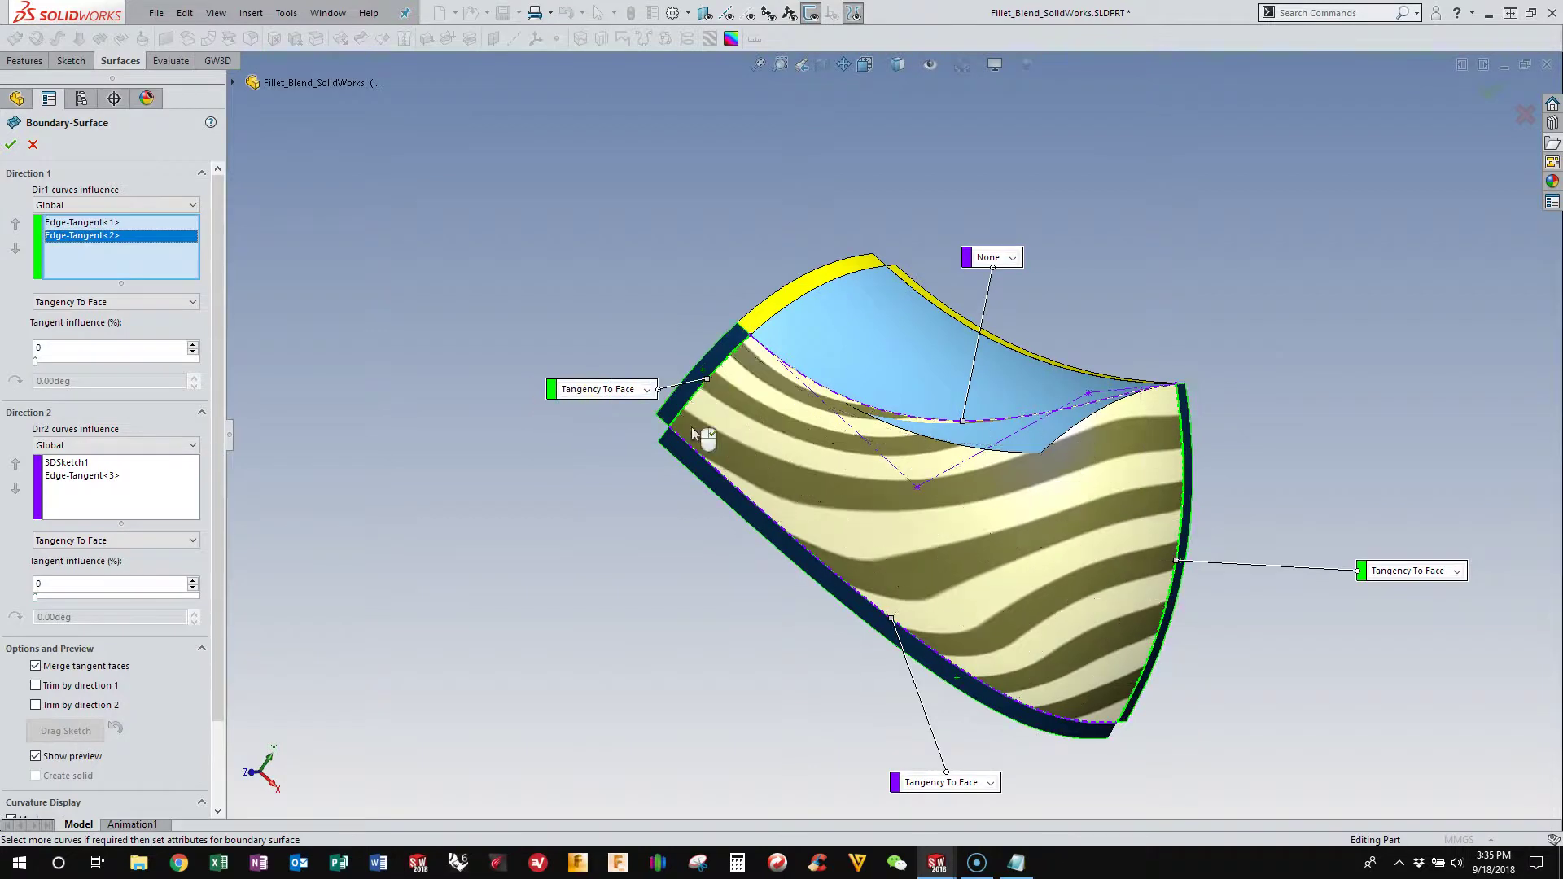
{"action": "middle_click_drag", "start_coordinate": [824, 465], "coordinate": [842, 358]}
{"action": "middle_click_drag", "start_coordinate": [1071, 440], "coordinate": [851, 591]}
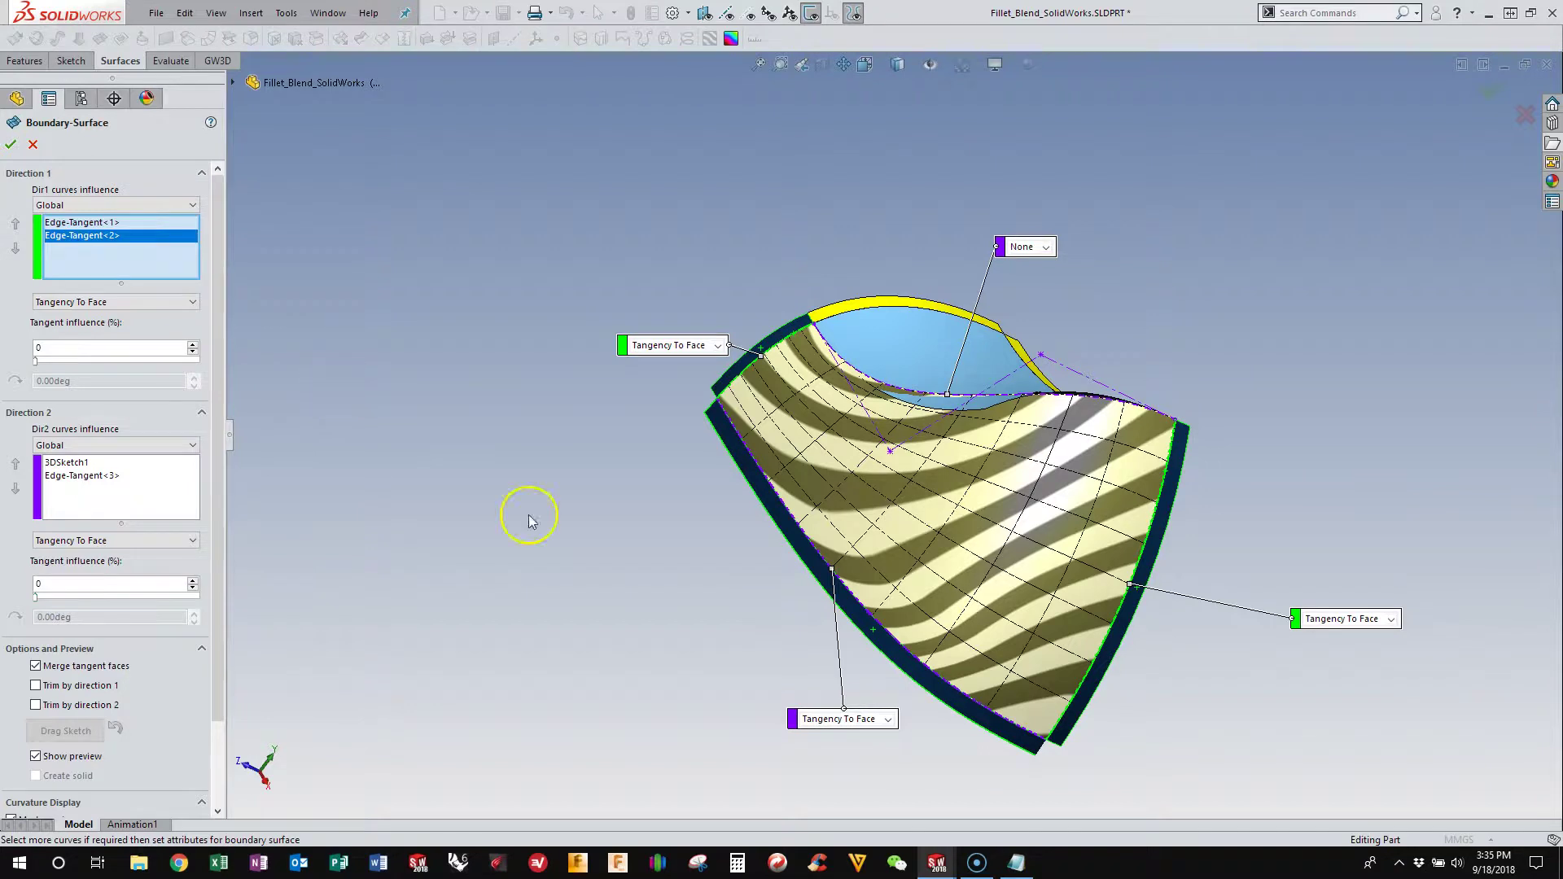
{"action": "scroll", "coordinate": [1127, 516], "scroll_direction": "down", "scroll_amount": 2}
{"action": "middle_click_drag", "start_coordinate": [1127, 517], "coordinate": [841, 520]}
{"action": "left_click", "coordinate": [33, 145]}
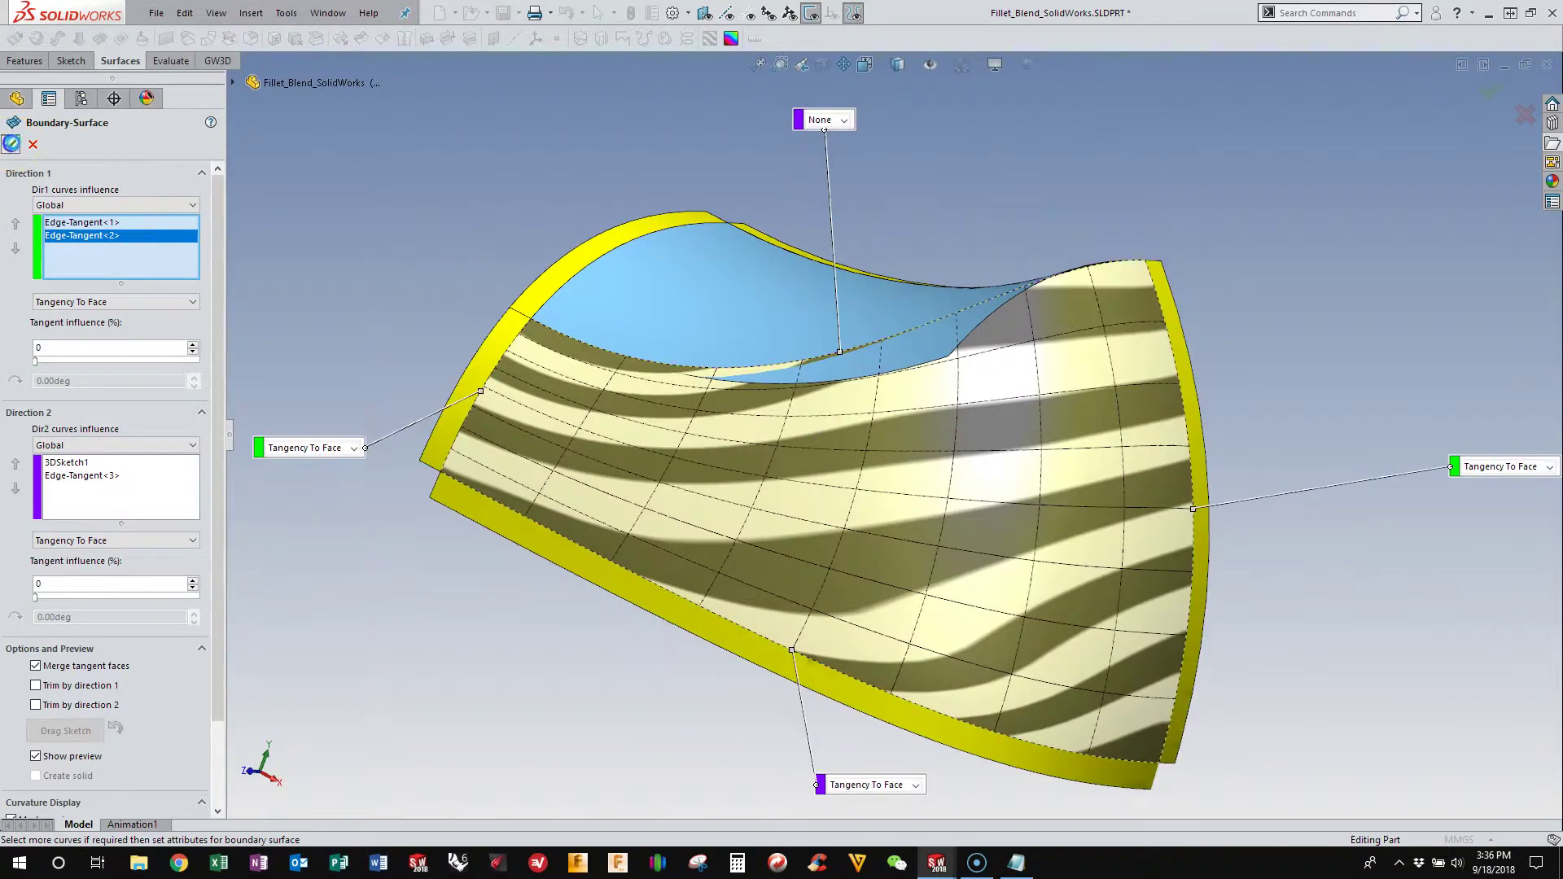
Step: Open the second boundary surface's 3D sketch for editing and show curvature combs on its style spline
{"action": "middle_click_drag", "start_coordinate": [384, 230], "coordinate": [417, 356]}
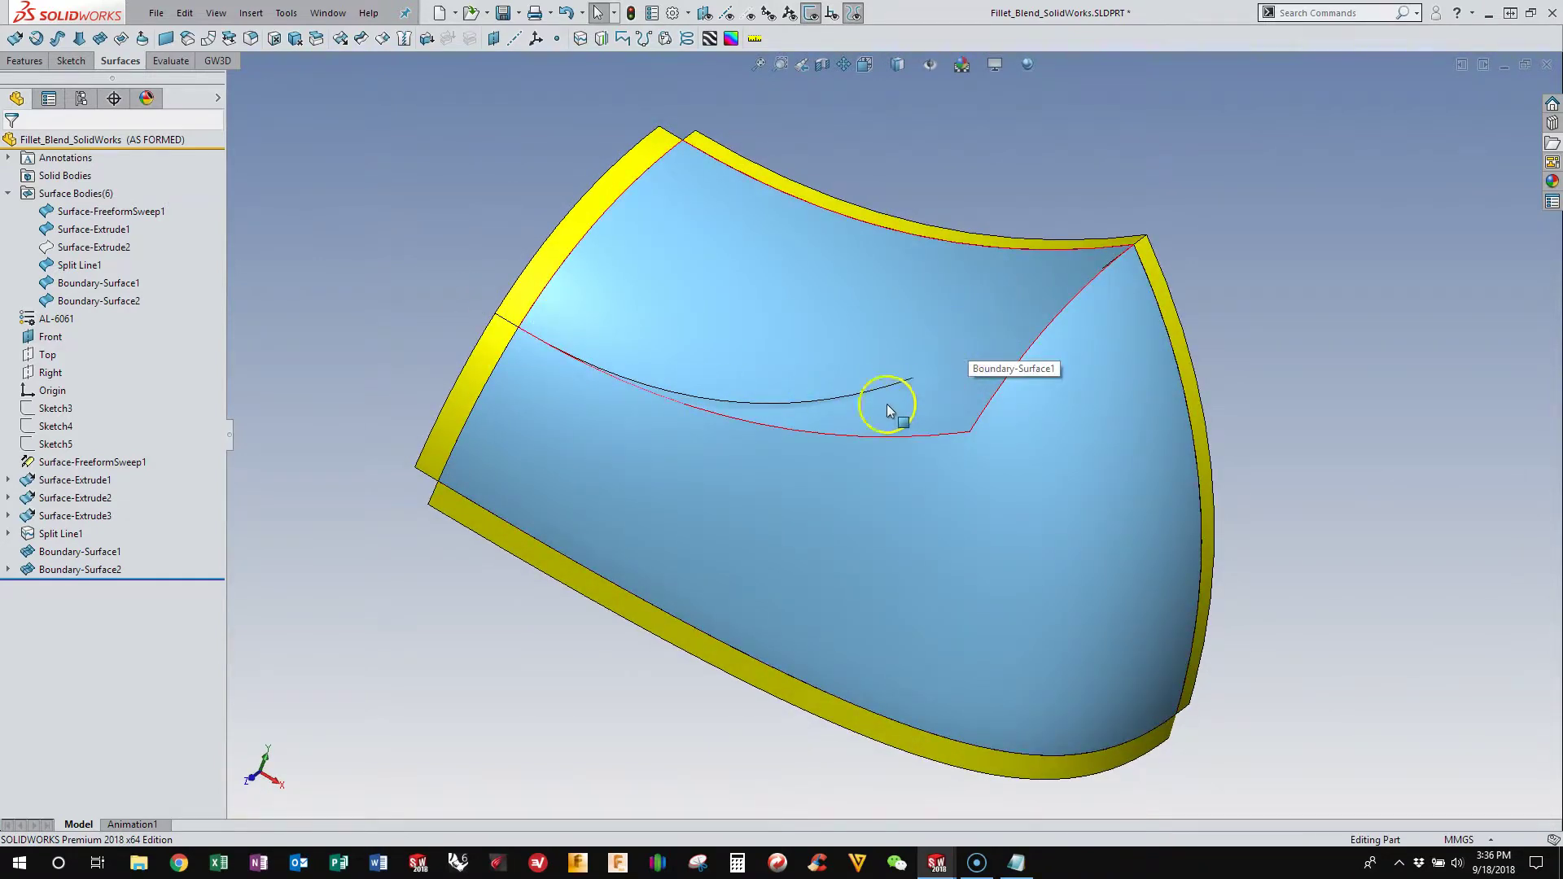
{"action": "middle_click_drag", "start_coordinate": [743, 394], "coordinate": [791, 363]}
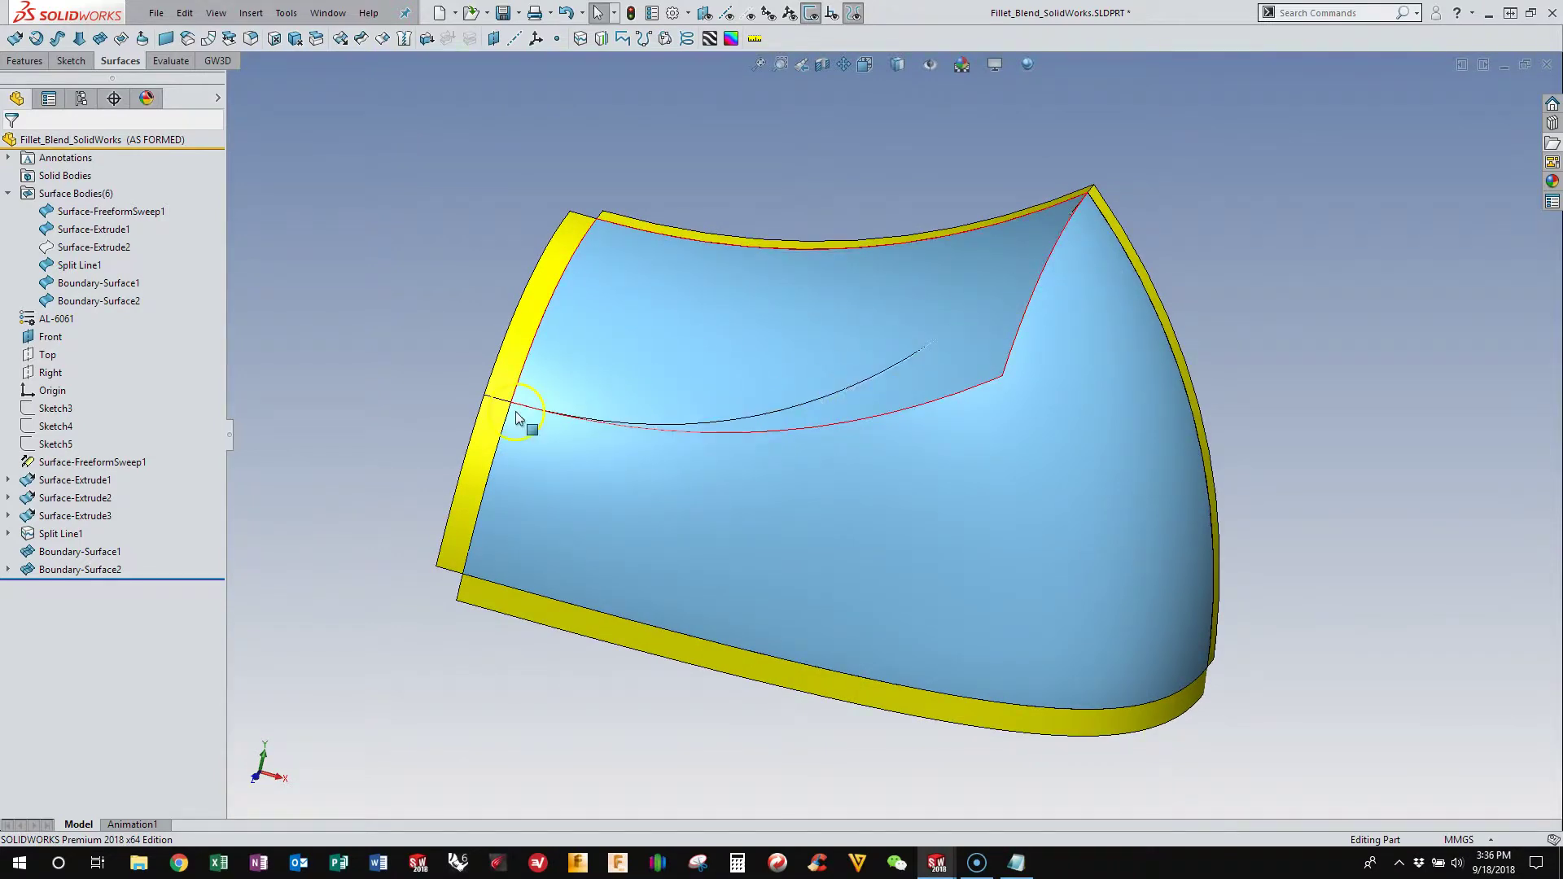
{"action": "left_click", "coordinate": [7, 570]}
{"action": "left_click", "coordinate": [81, 587]}
{"action": "left_click", "coordinate": [80, 539]}
{"action": "mouse_move", "coordinate": [743, 404]}
{"action": "left_mouse_down"}
{"action": "mouse_move", "coordinate": [921, 388]}
{"action": "mouse_move", "coordinate": [890, 367]}
{"action": "left_mouse_up"}
{"action": "right_click", "coordinate": [887, 369]}
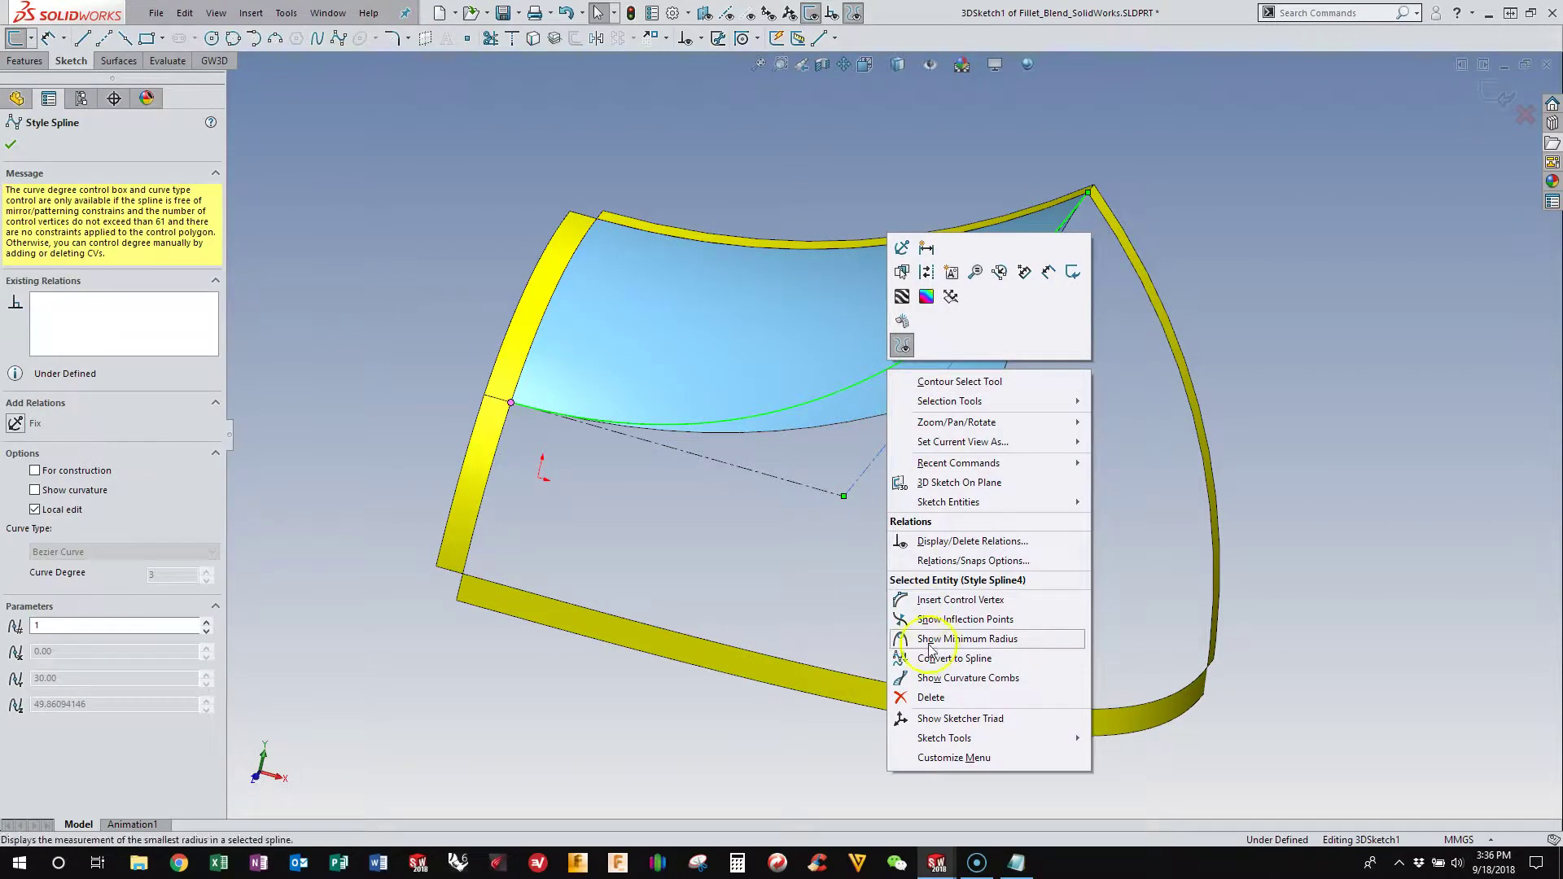
{"action": "left_click", "coordinate": [933, 677]}
{"action": "middle_click_drag", "start_coordinate": [868, 621], "coordinate": [775, 394]}
{"action": "left_click", "coordinate": [11, 146]}
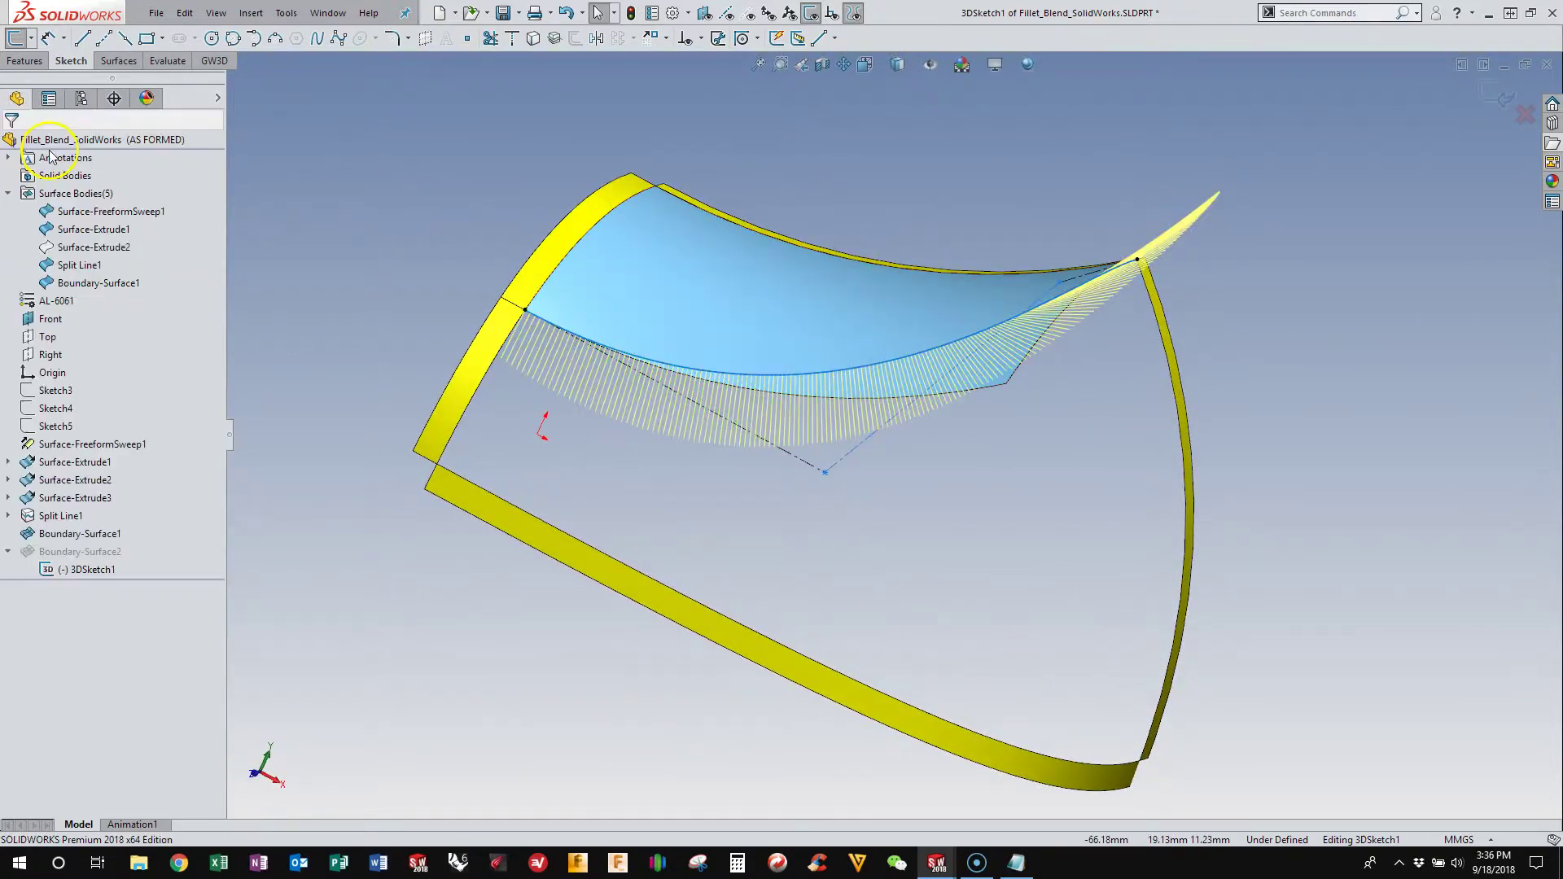
Step: Turn off the spline's curvature combs and exit the 3D sketch to view both boundary surfaces
{"action": "left_click", "coordinate": [847, 369]}
{"action": "right_click", "coordinate": [847, 370]}
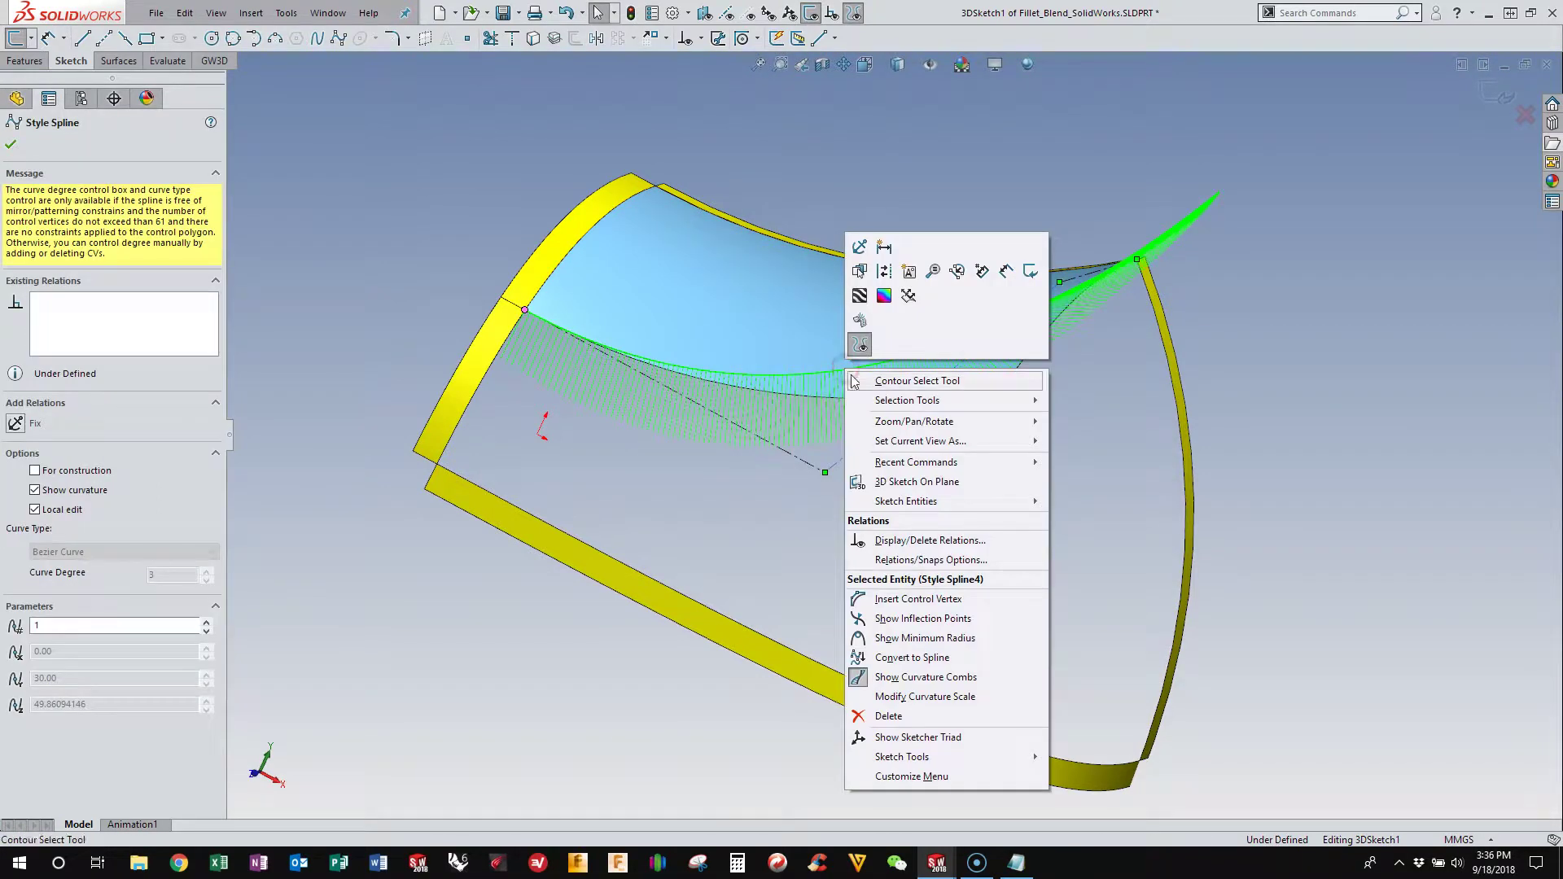
{"action": "left_click", "coordinate": [951, 676]}
{"action": "left_click", "coordinate": [1497, 100]}
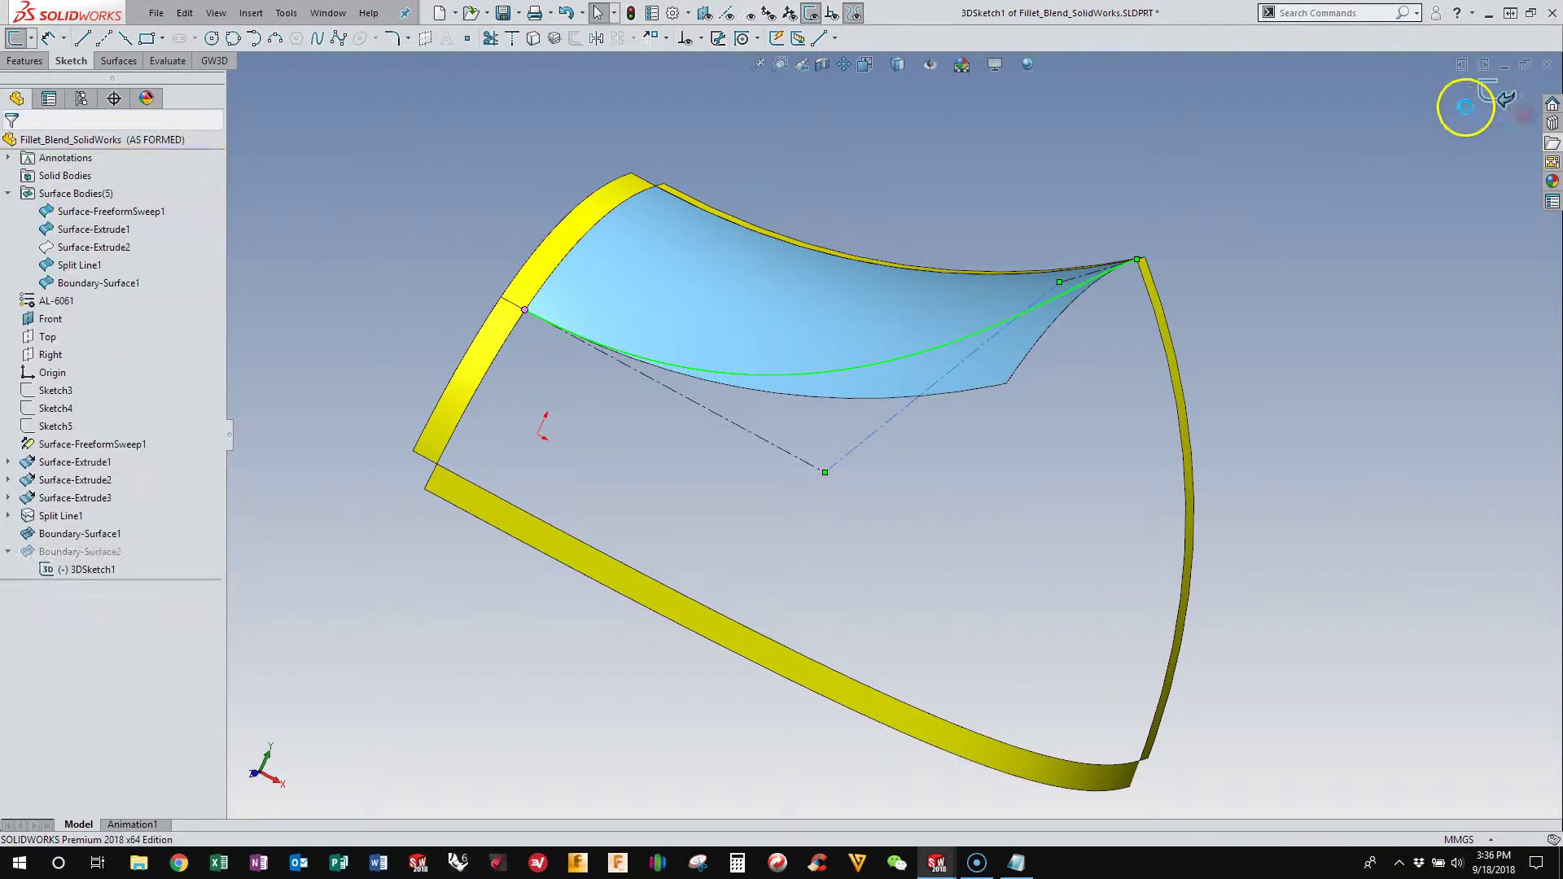
{"action": "middle_click_drag", "start_coordinate": [1009, 164], "coordinate": [1051, 262]}
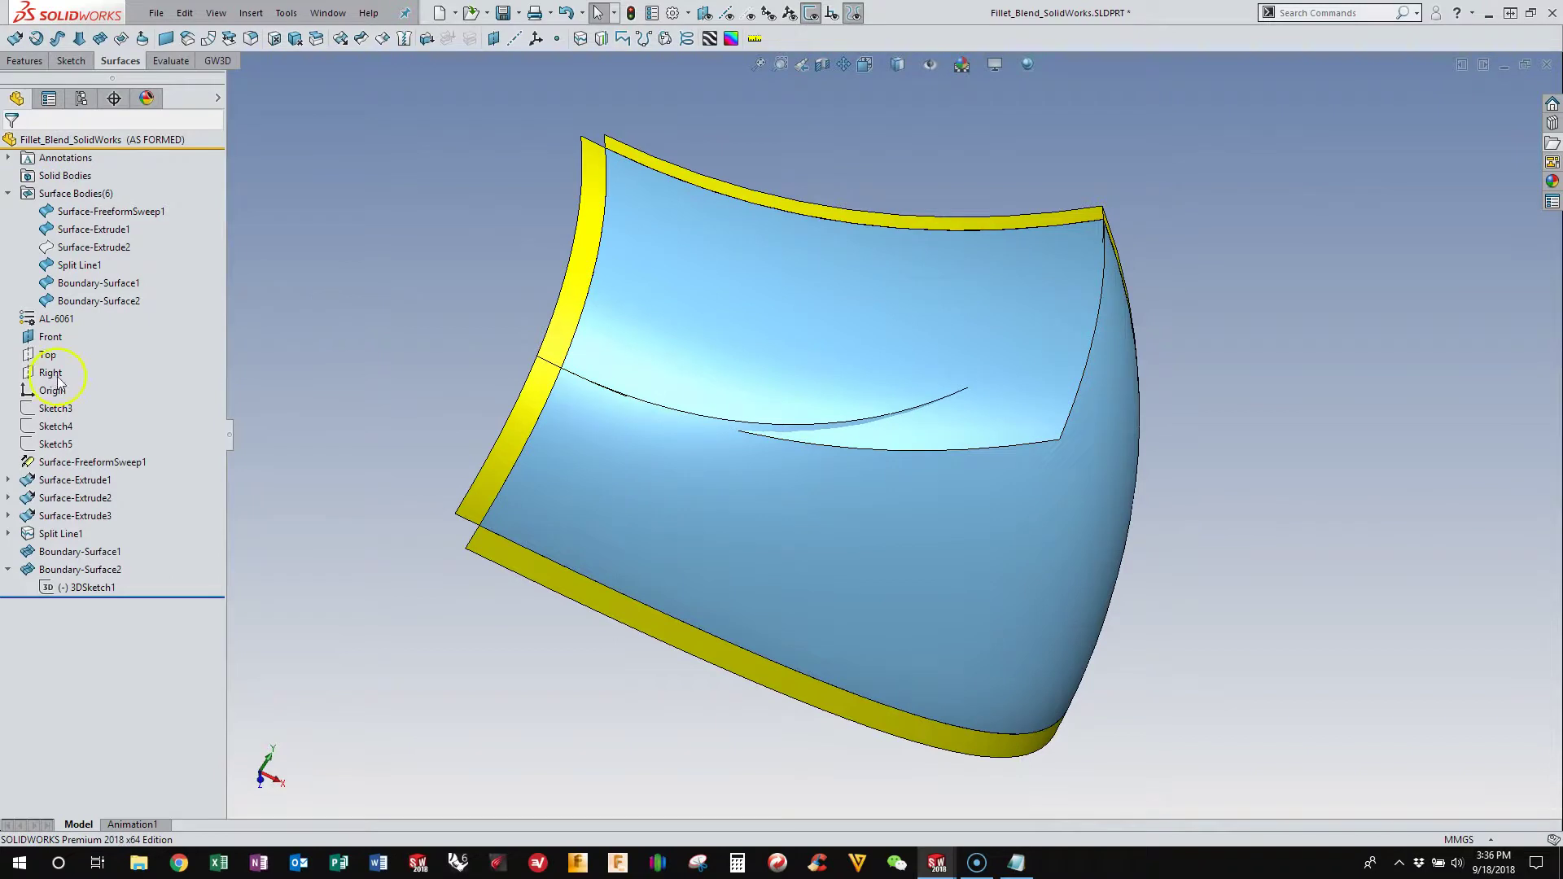
Step: Sketch a circle about 18 mm in diameter on the Front plane, centred on the upper corner where the boundary surfaces meet
{"action": "left_click", "coordinate": [52, 341]}
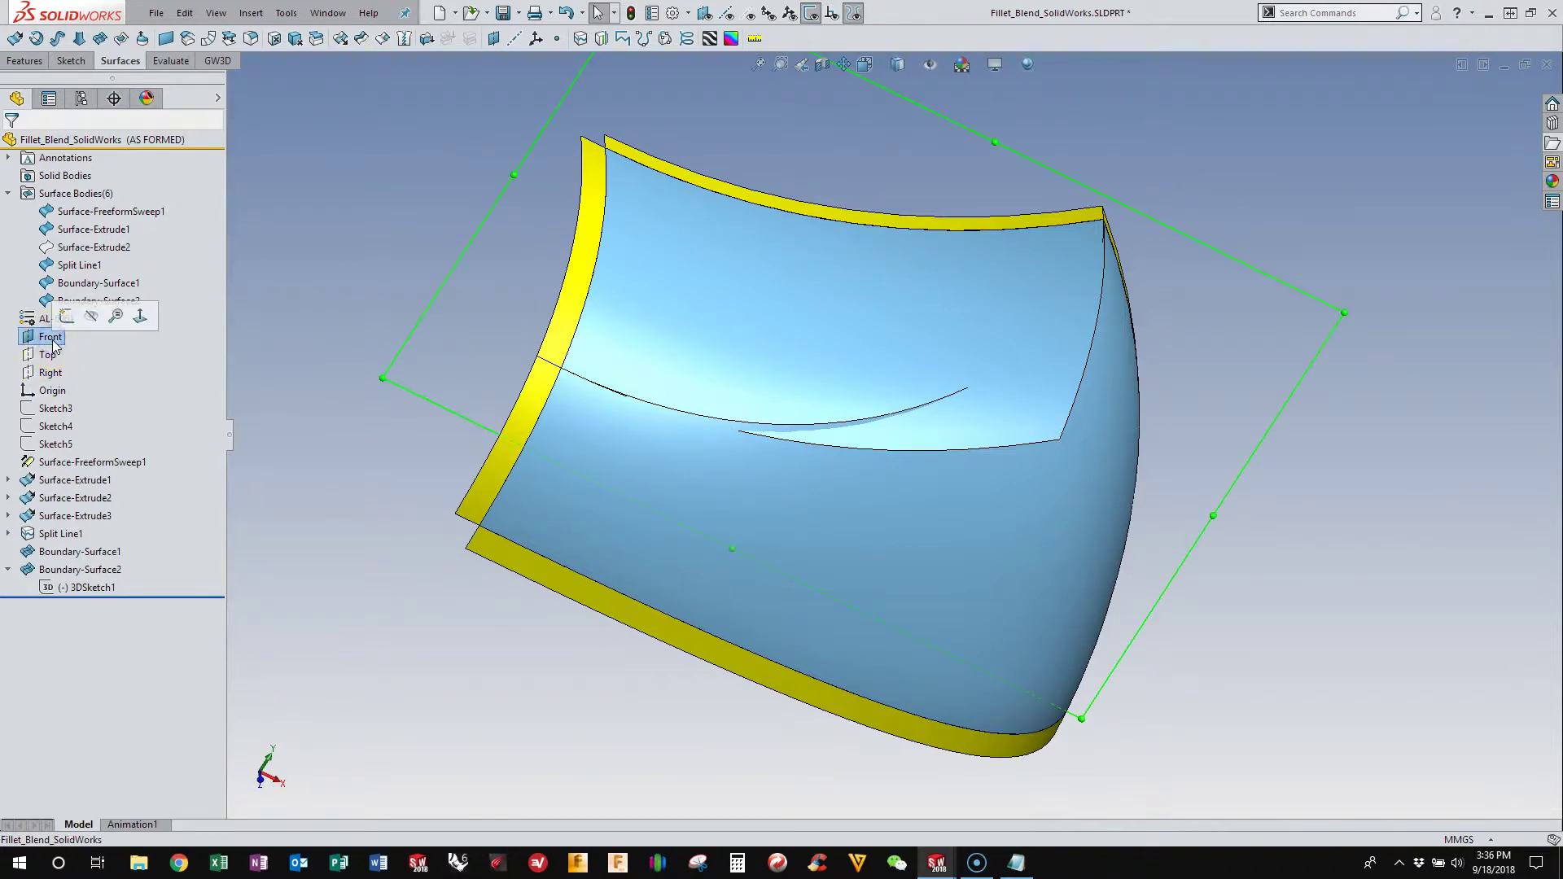
{"action": "left_click", "coordinate": [220, 61]}
{"action": "left_click", "coordinate": [210, 38]}
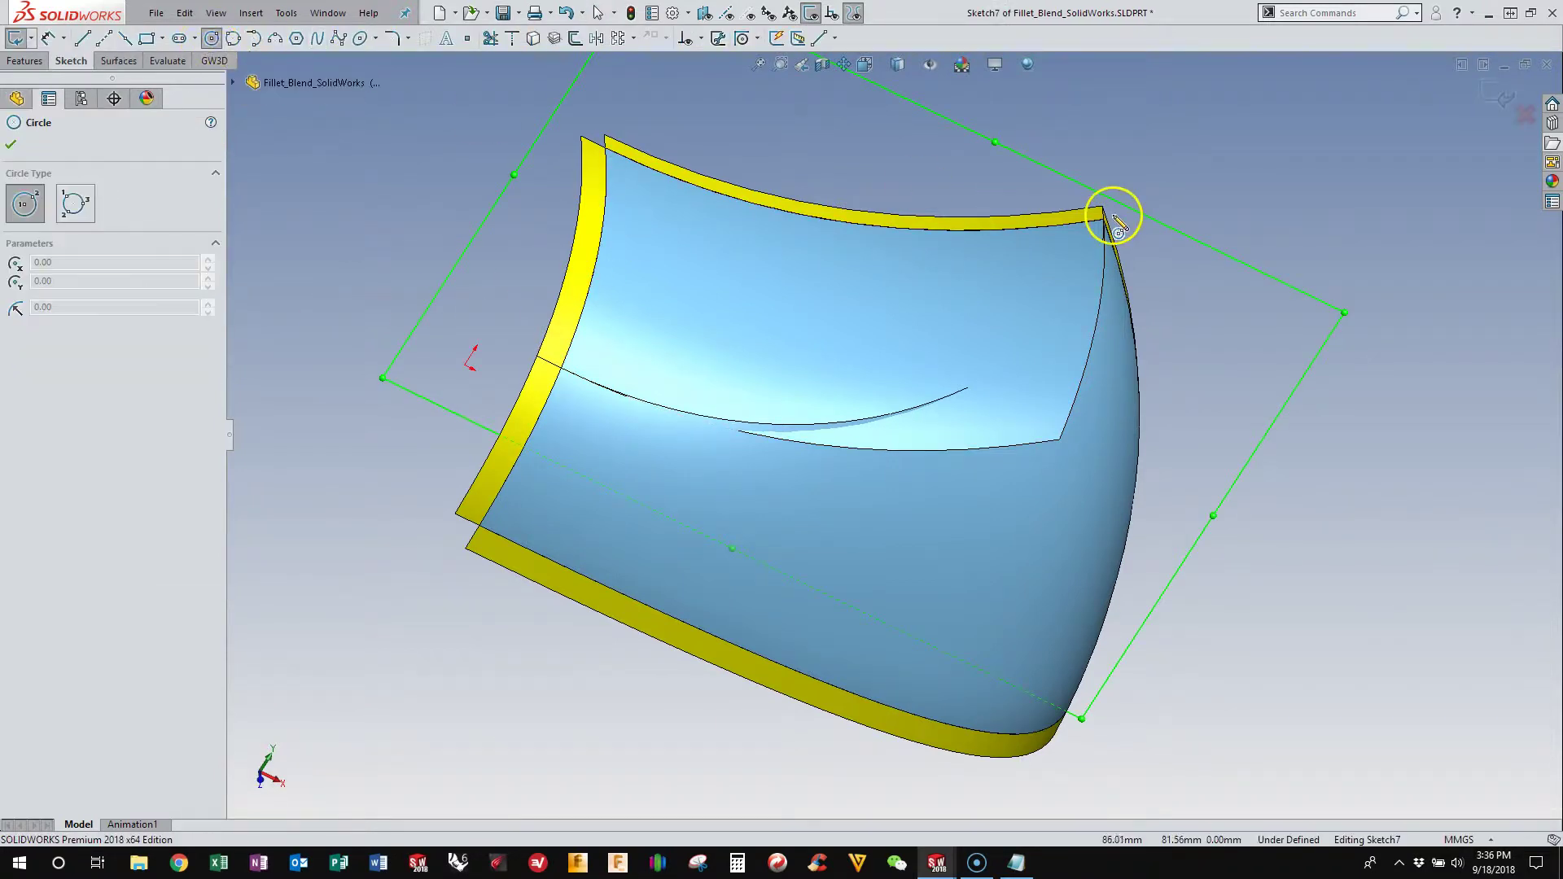
{"action": "left_click", "coordinate": [1105, 220]}
{"action": "left_click", "coordinate": [1138, 204]}
{"action": "key", "text": "Escape"}
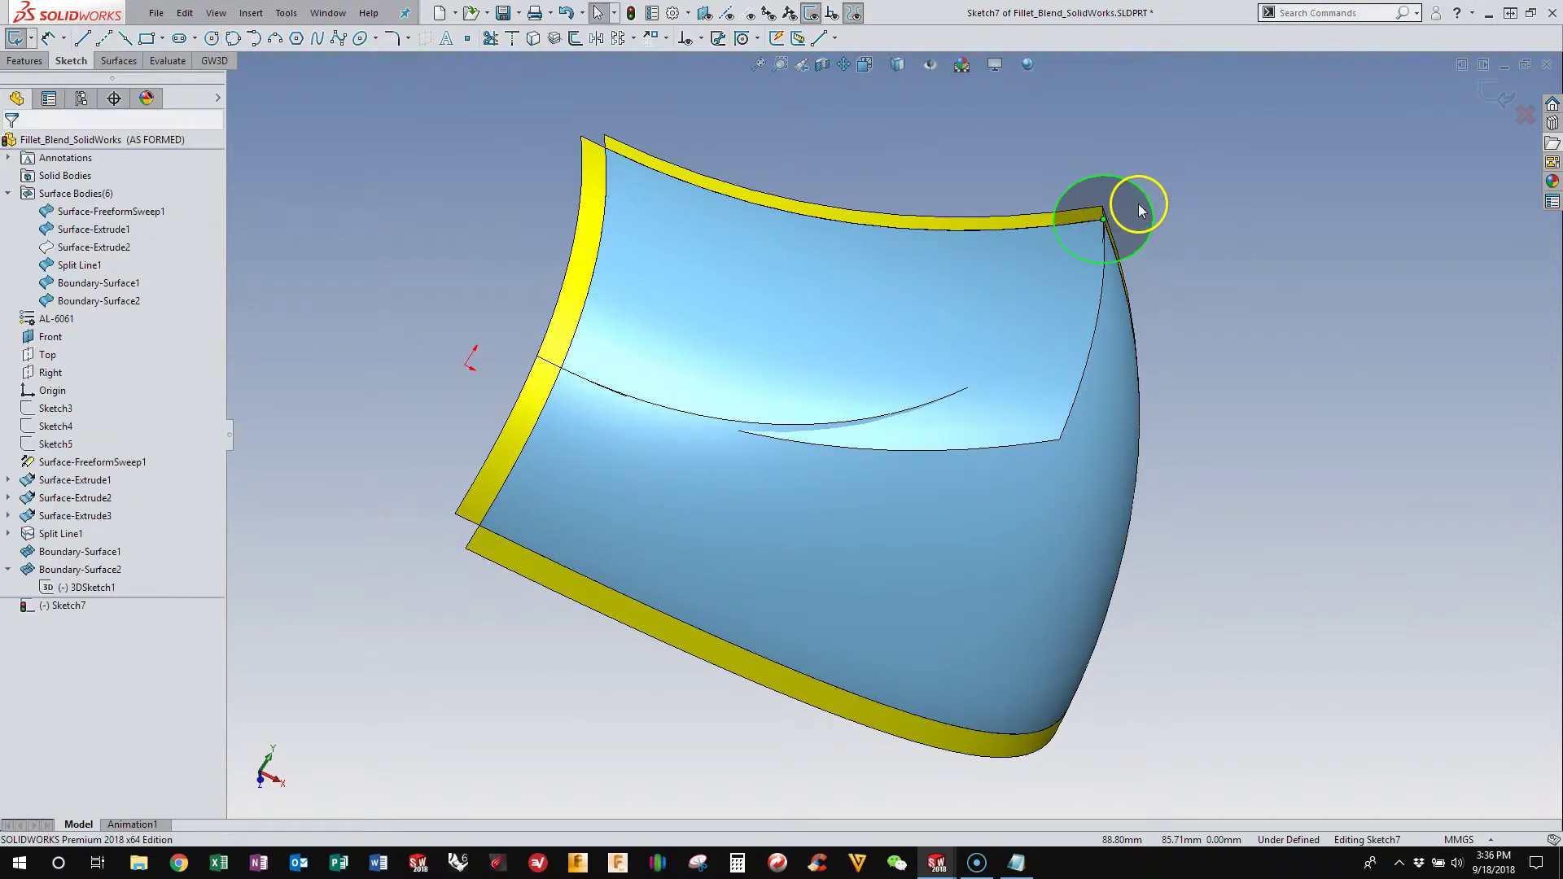
Step: Set the corner circle's diameter to 12 mm and exit the sketch
{"action": "key", "text": "ctrl+8"}
{"action": "right_click_drag", "start_coordinate": [1138, 204], "coordinate": [1161, 171]}
{"action": "left_click", "coordinate": [1108, 169]}
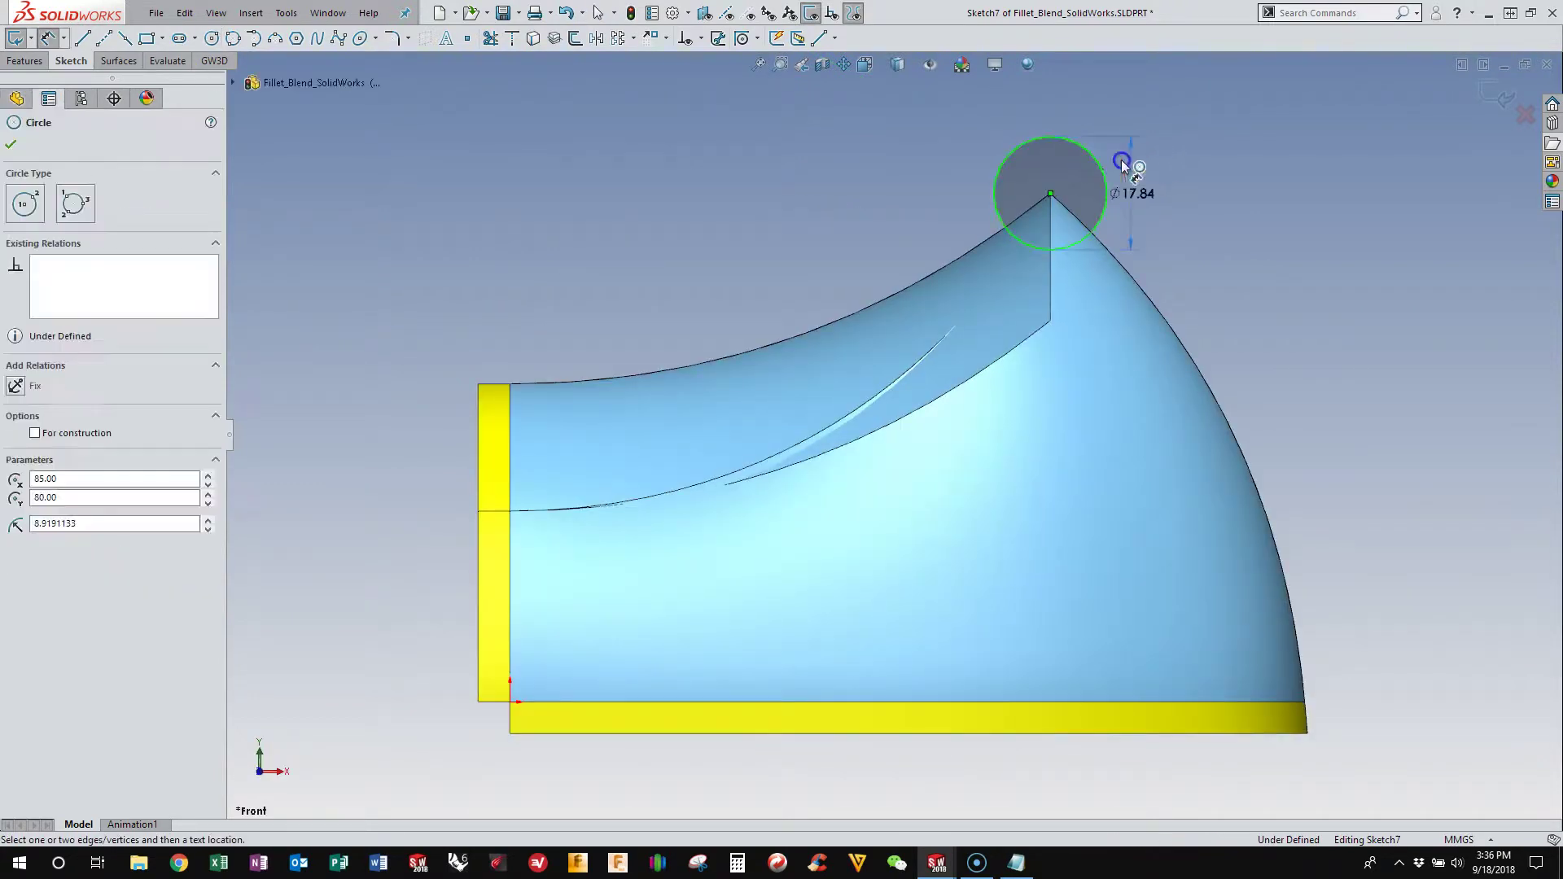
{"action": "left_click", "coordinate": [1178, 127]}
{"action": "type", "text": "12"}
{"action": "key", "text": "Return"}
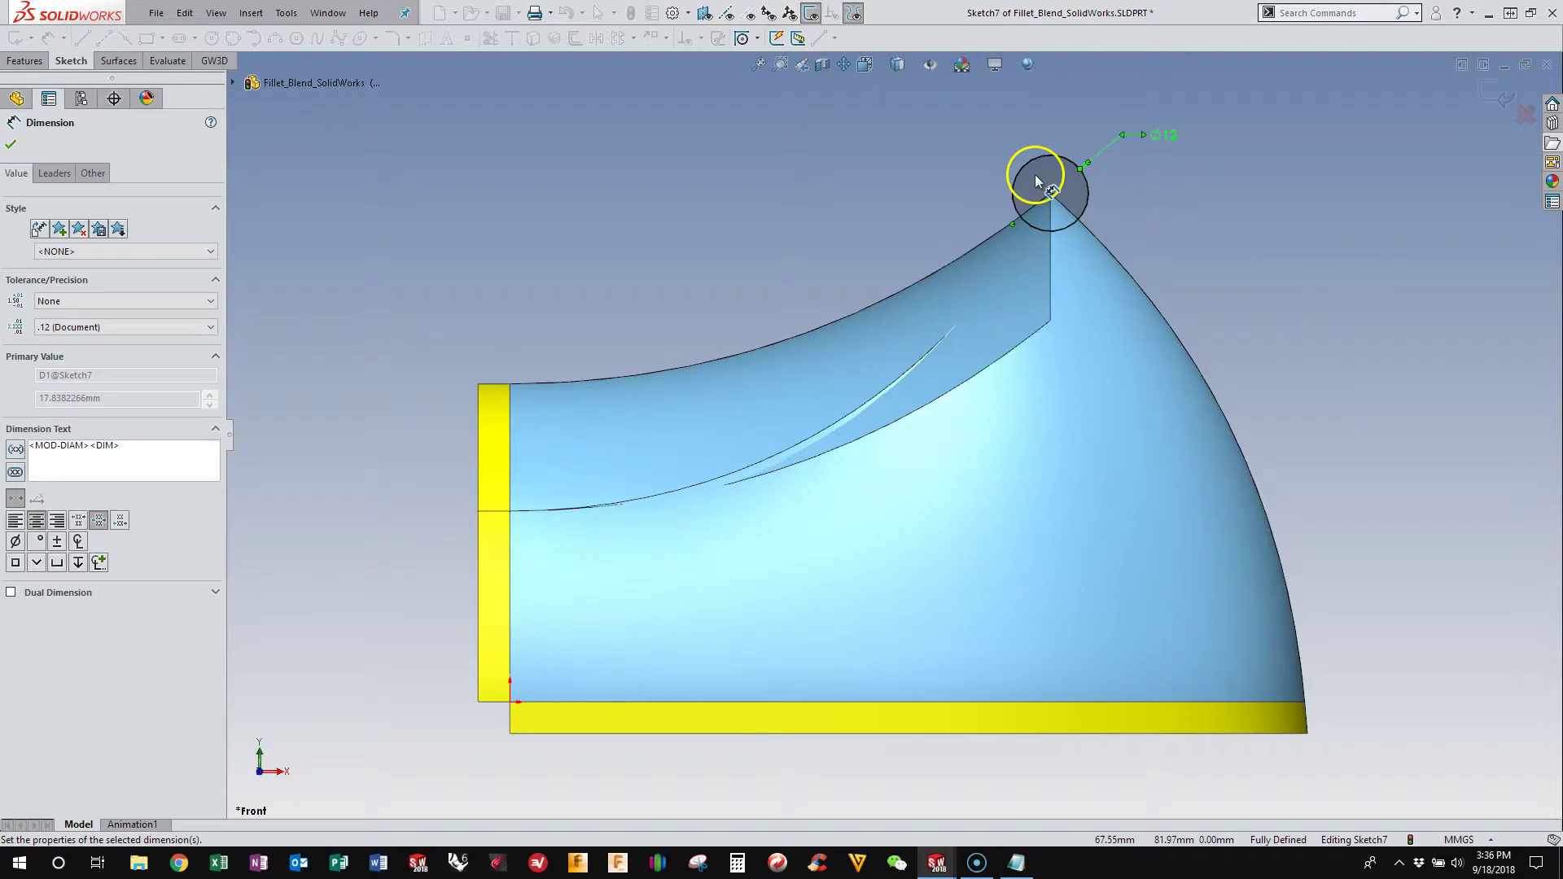
{"action": "left_click", "coordinate": [893, 188]}
{"action": "middle_click_drag", "start_coordinate": [736, 193], "coordinate": [683, 245]}
{"action": "left_click", "coordinate": [1495, 93]}
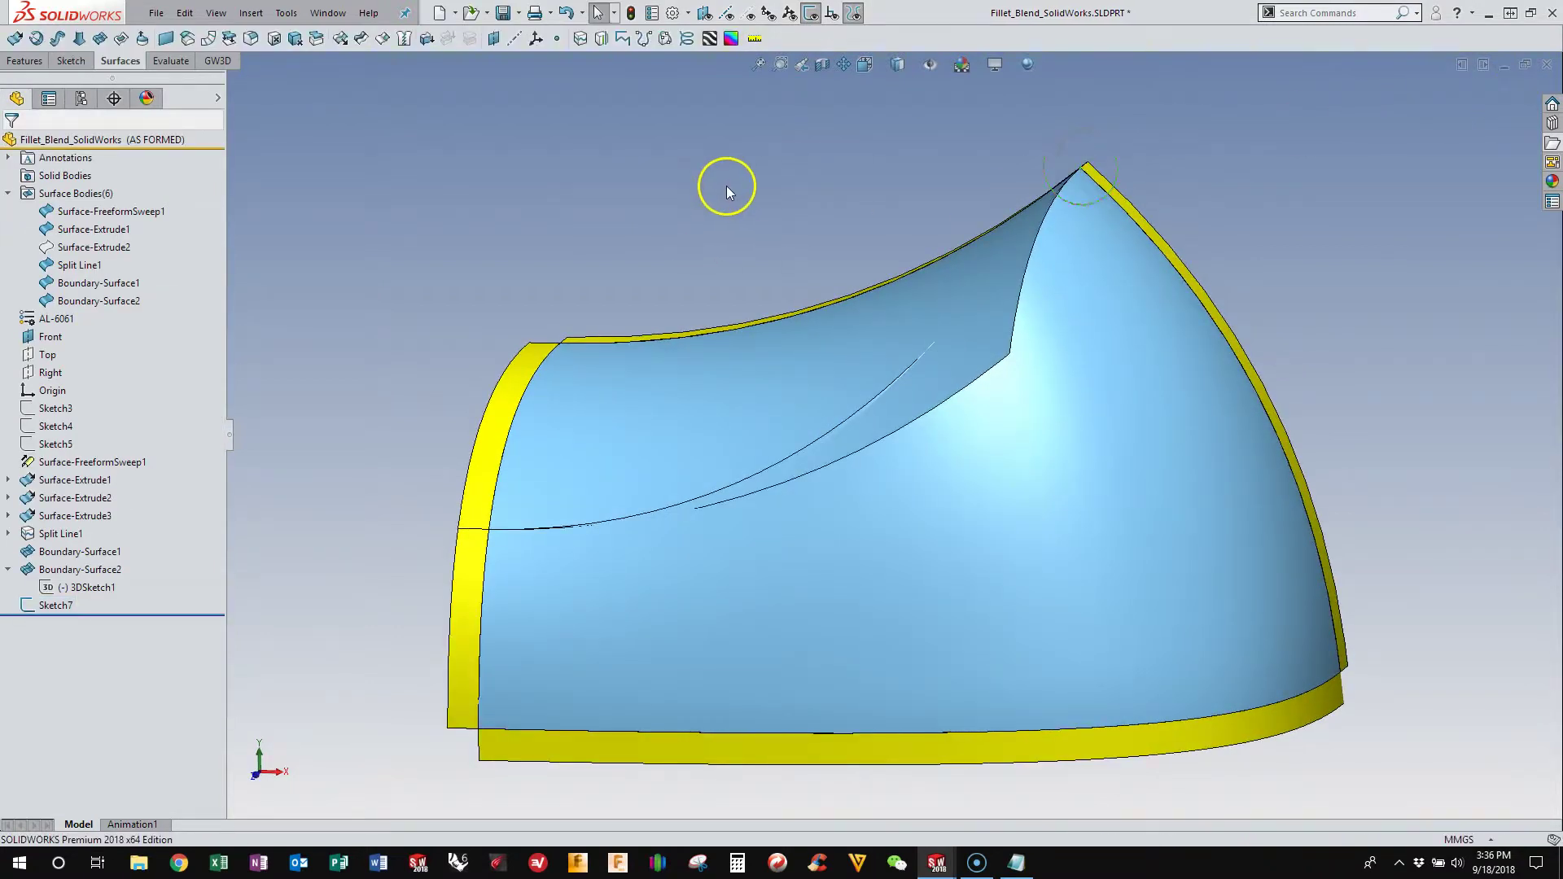
Step: Sketch a circle about 31 mm in diameter on the Right plane, centred on the split point of the side flange's inner edge
{"action": "middle_click_drag", "start_coordinate": [729, 189], "coordinate": [691, 212]}
{"action": "left_click", "coordinate": [42, 376]}
{"action": "left_click", "coordinate": [55, 346]}
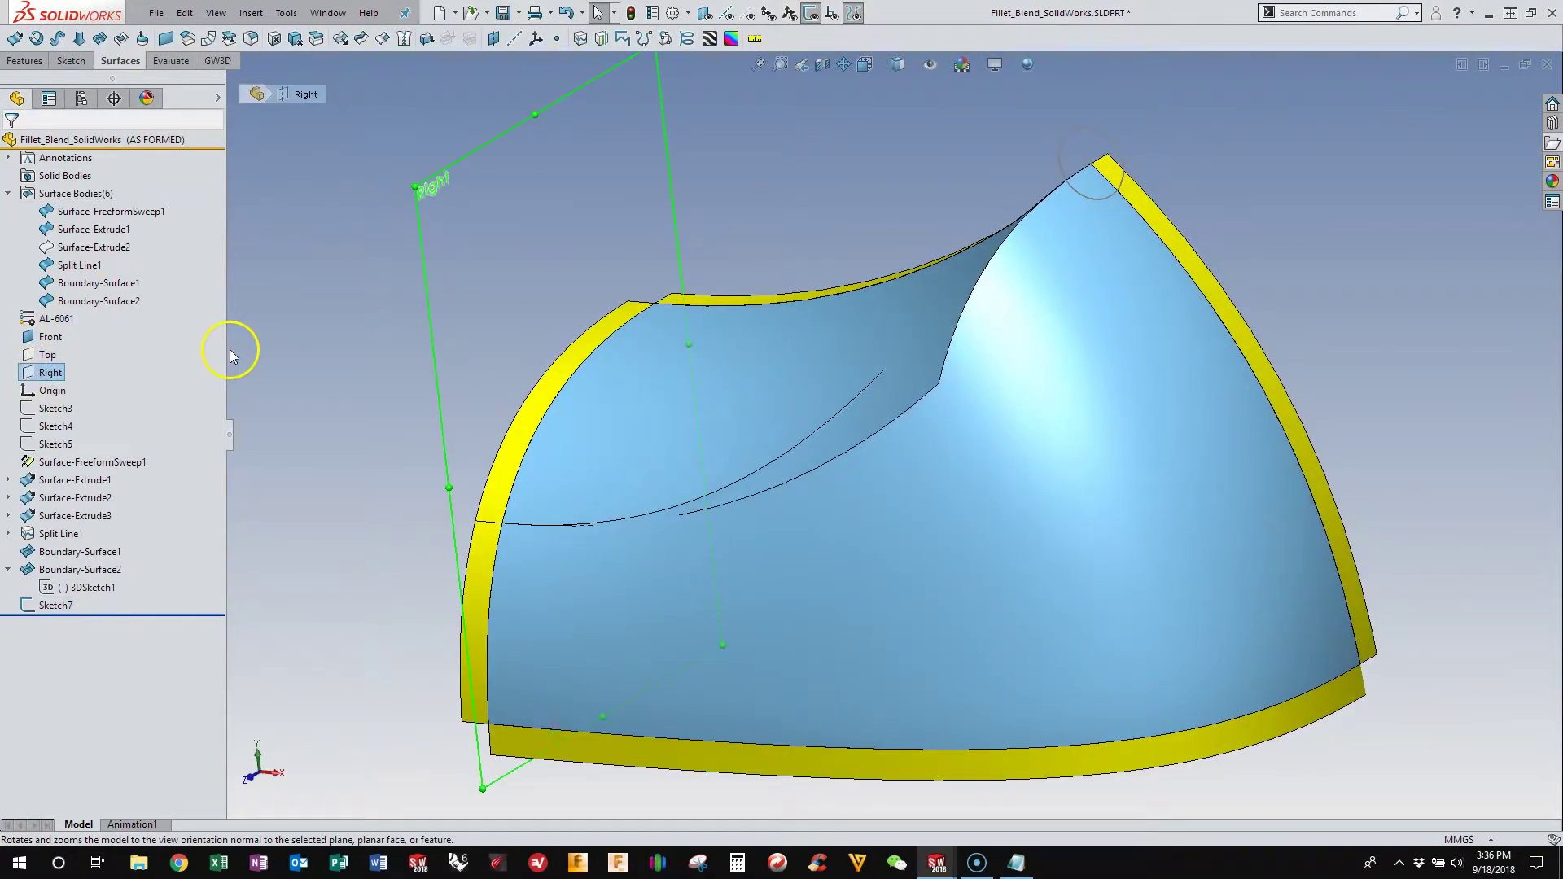
{"action": "left_click", "coordinate": [212, 38]}
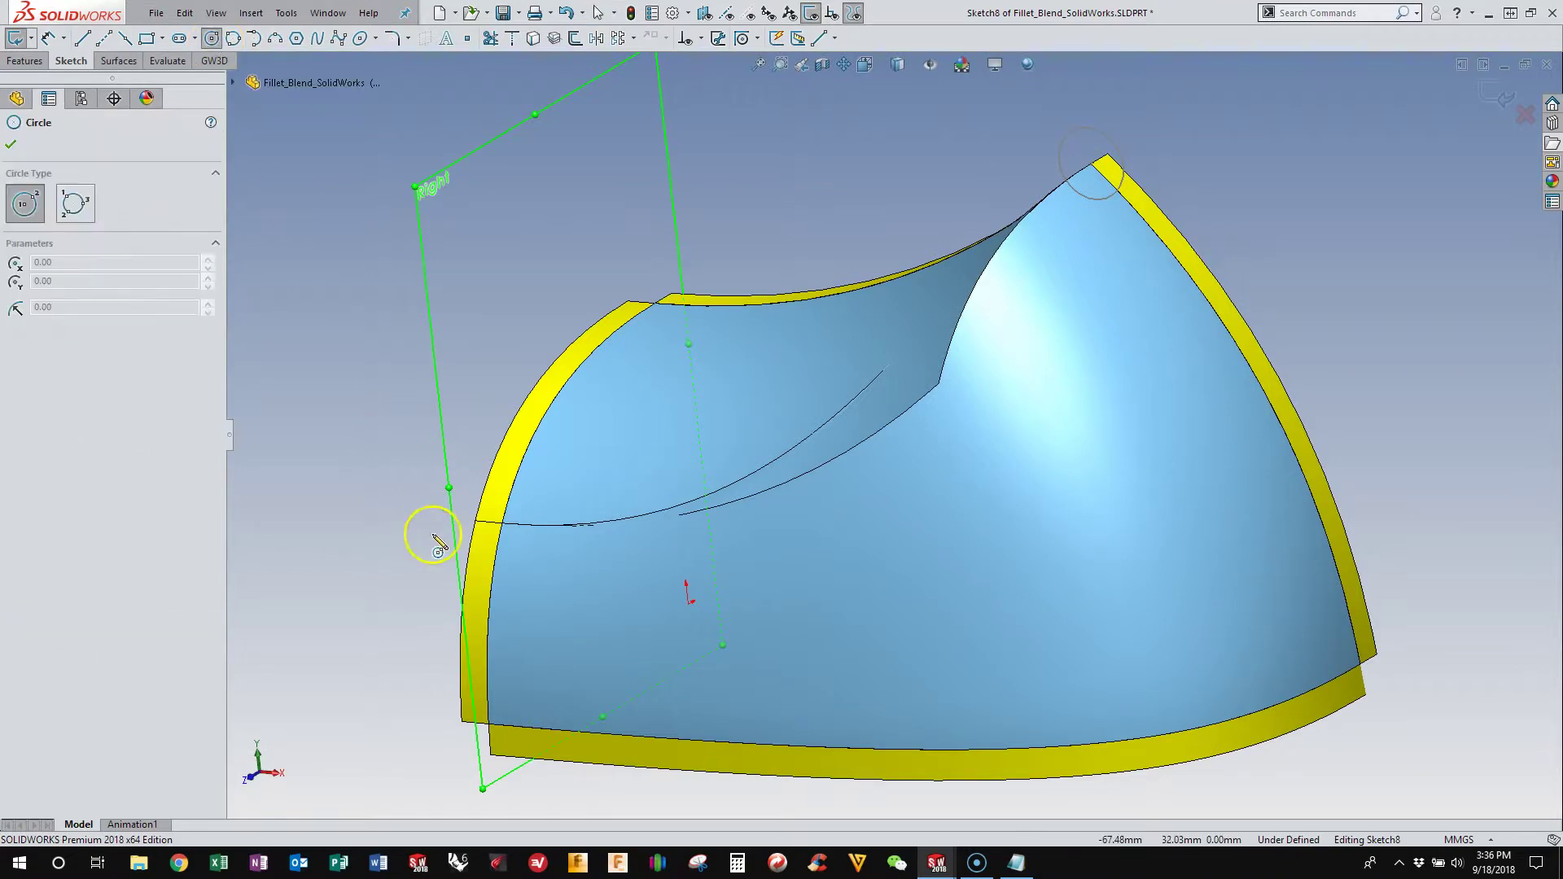
{"action": "left_click", "coordinate": [501, 522]}
{"action": "left_click", "coordinate": [454, 504]}
{"action": "key", "text": "Escape"}
Step: Set the side flange circle's diameter to 18 mm and exit the sketch
{"action": "key", "text": "d"}
{"action": "left_click", "coordinate": [470, 462]}
{"action": "left_click", "coordinate": [399, 469]}
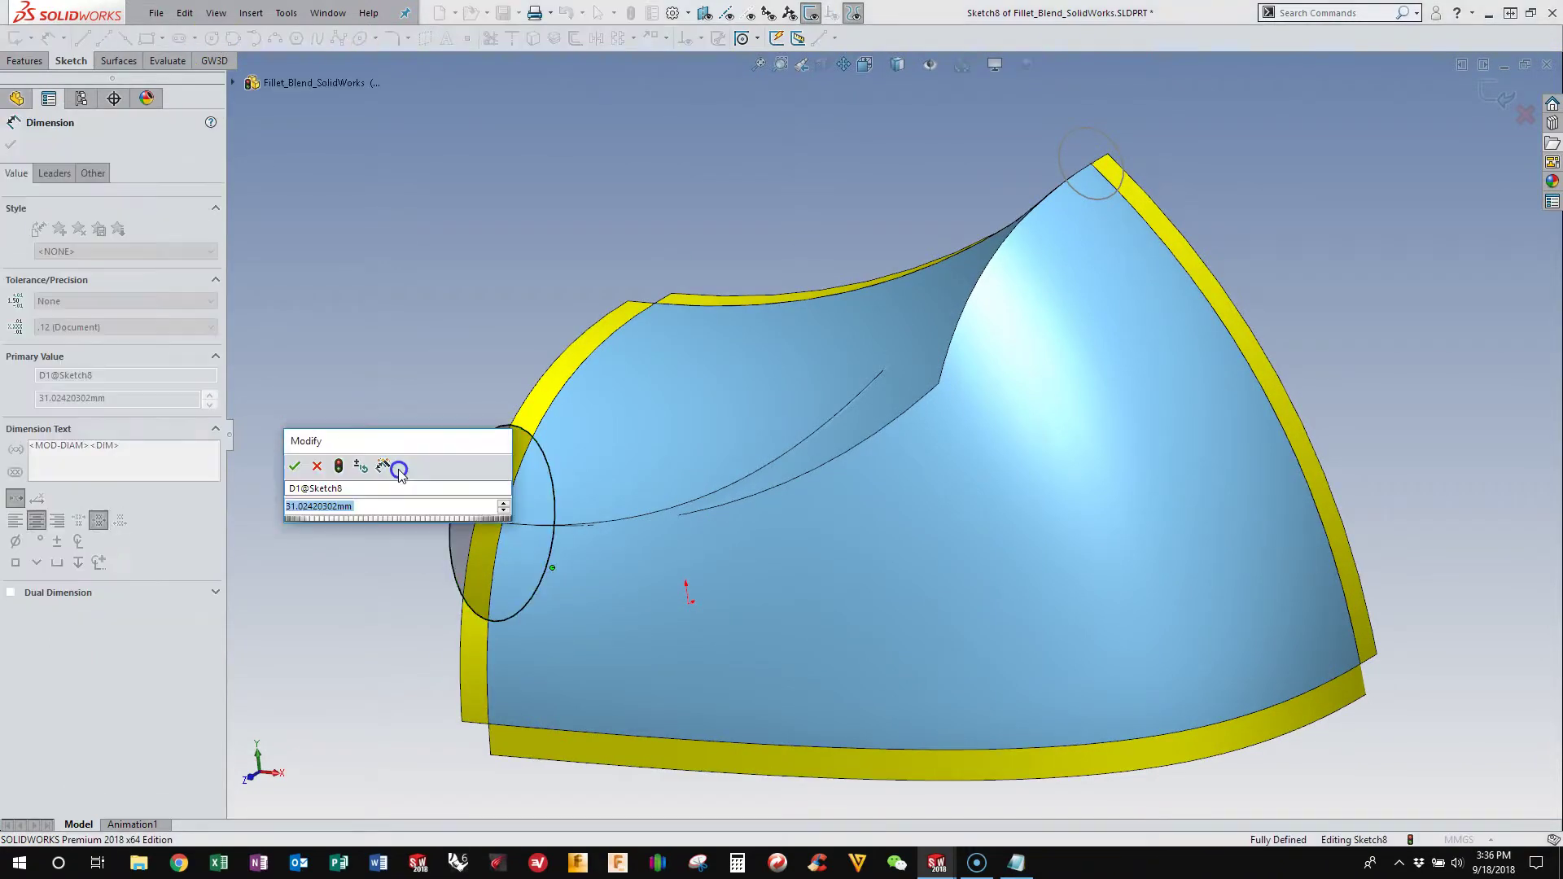
{"action": "type", "text": "18"}
{"action": "key", "text": "Return"}
{"action": "key", "text": "Escape"}
{"action": "scroll", "coordinate": [477, 390], "scroll_direction": "up", "scroll_amount": 1}
{"action": "middle_click_drag", "start_coordinate": [477, 389], "coordinate": [496, 356]}
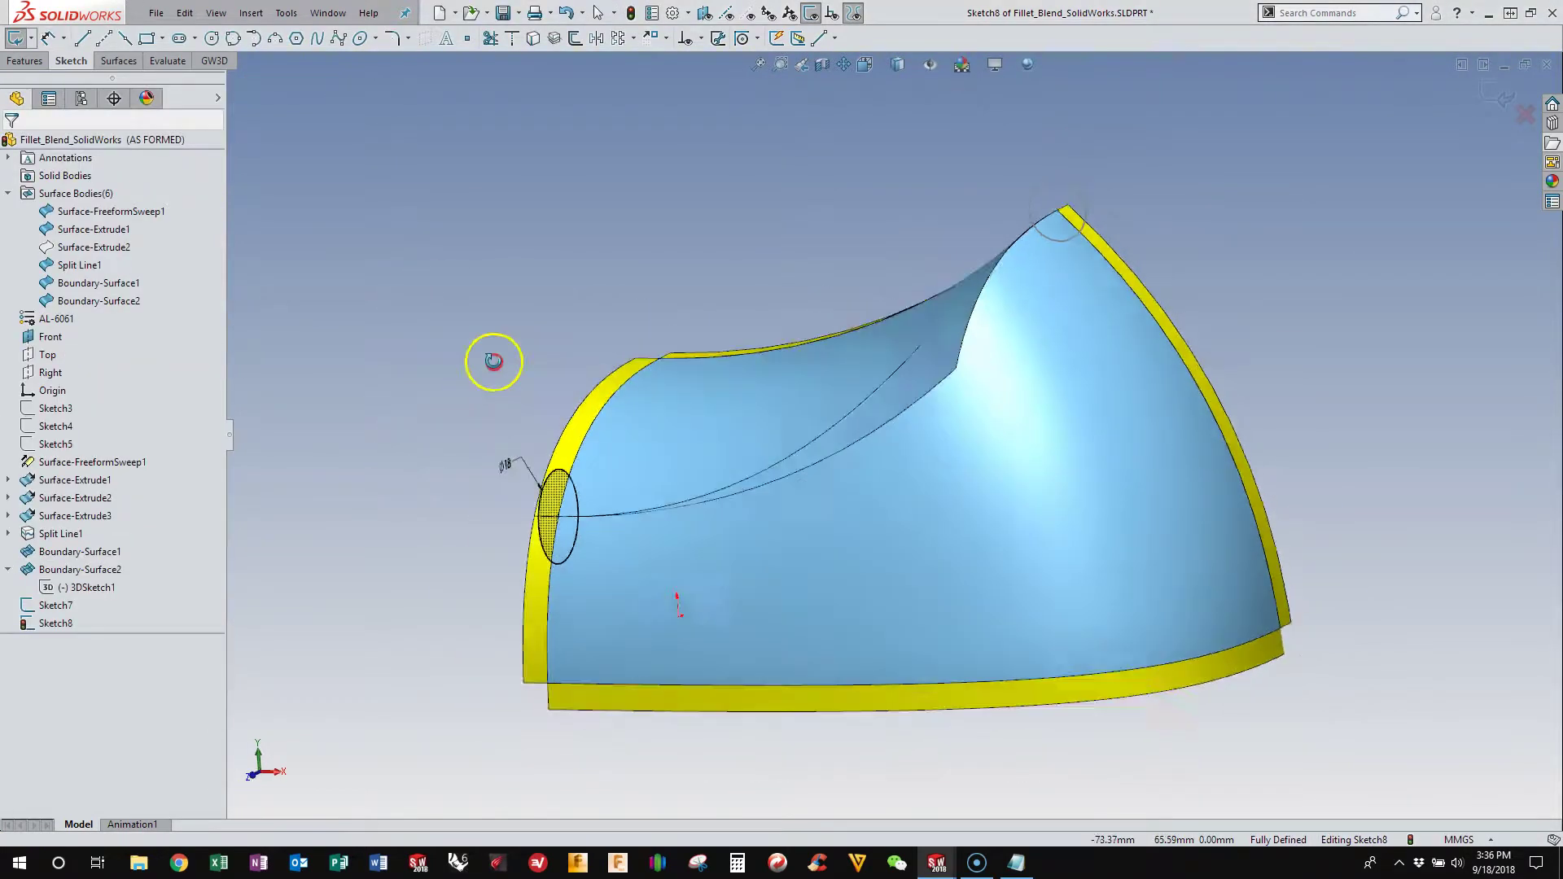
{"action": "left_click", "coordinate": [1502, 95]}
{"action": "middle_click_drag", "start_coordinate": [637, 275], "coordinate": [722, 366]}
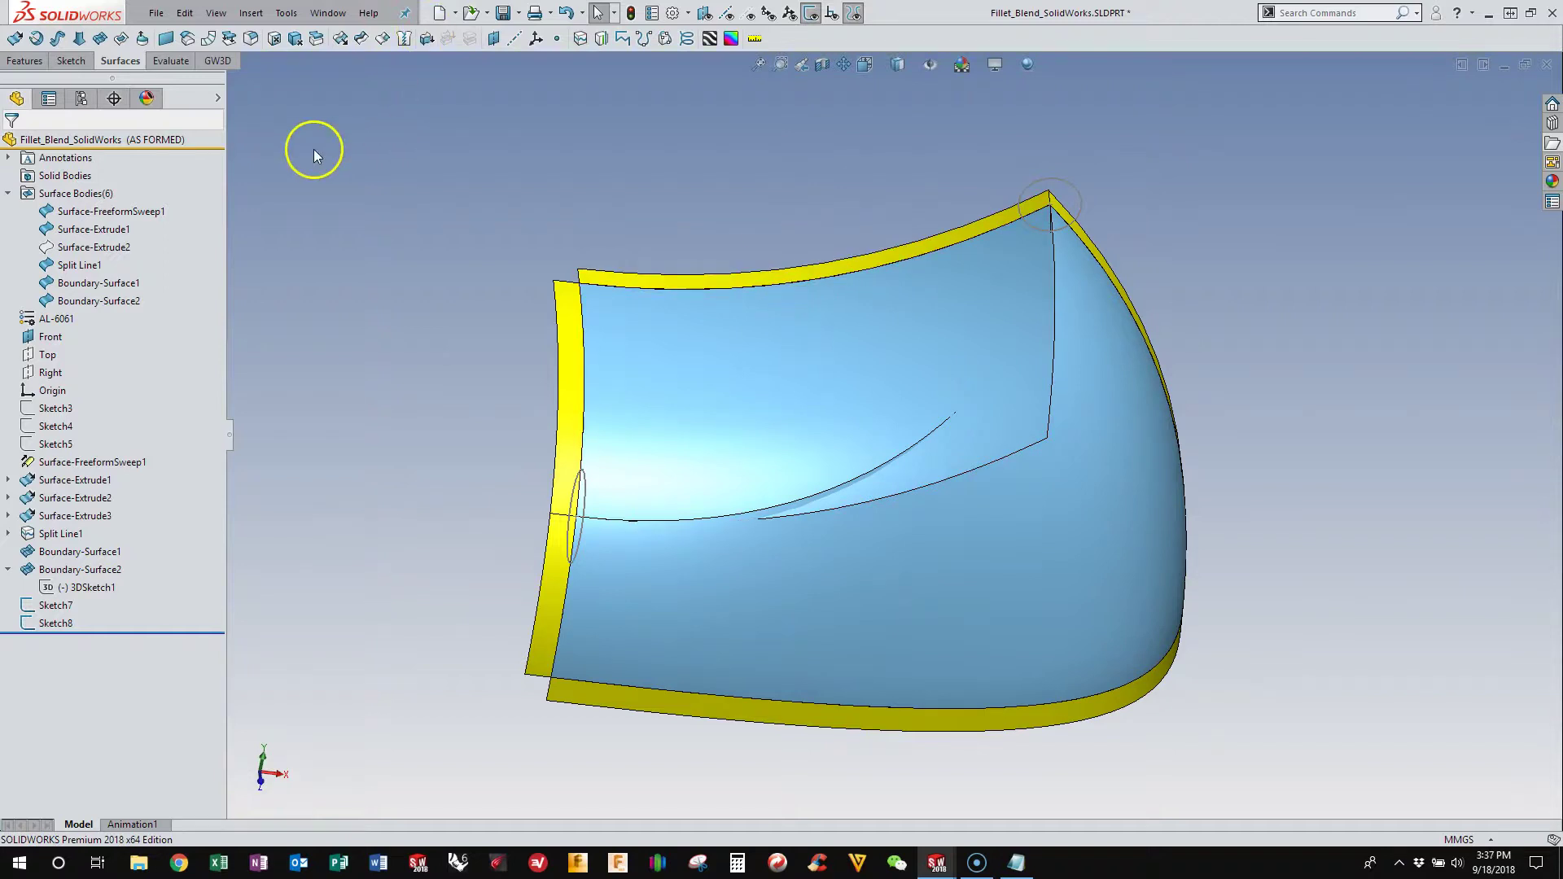
Step: Start a lofted surface using the corner circle and the side flange circle as profiles
{"action": "left_click", "coordinate": [77, 39]}
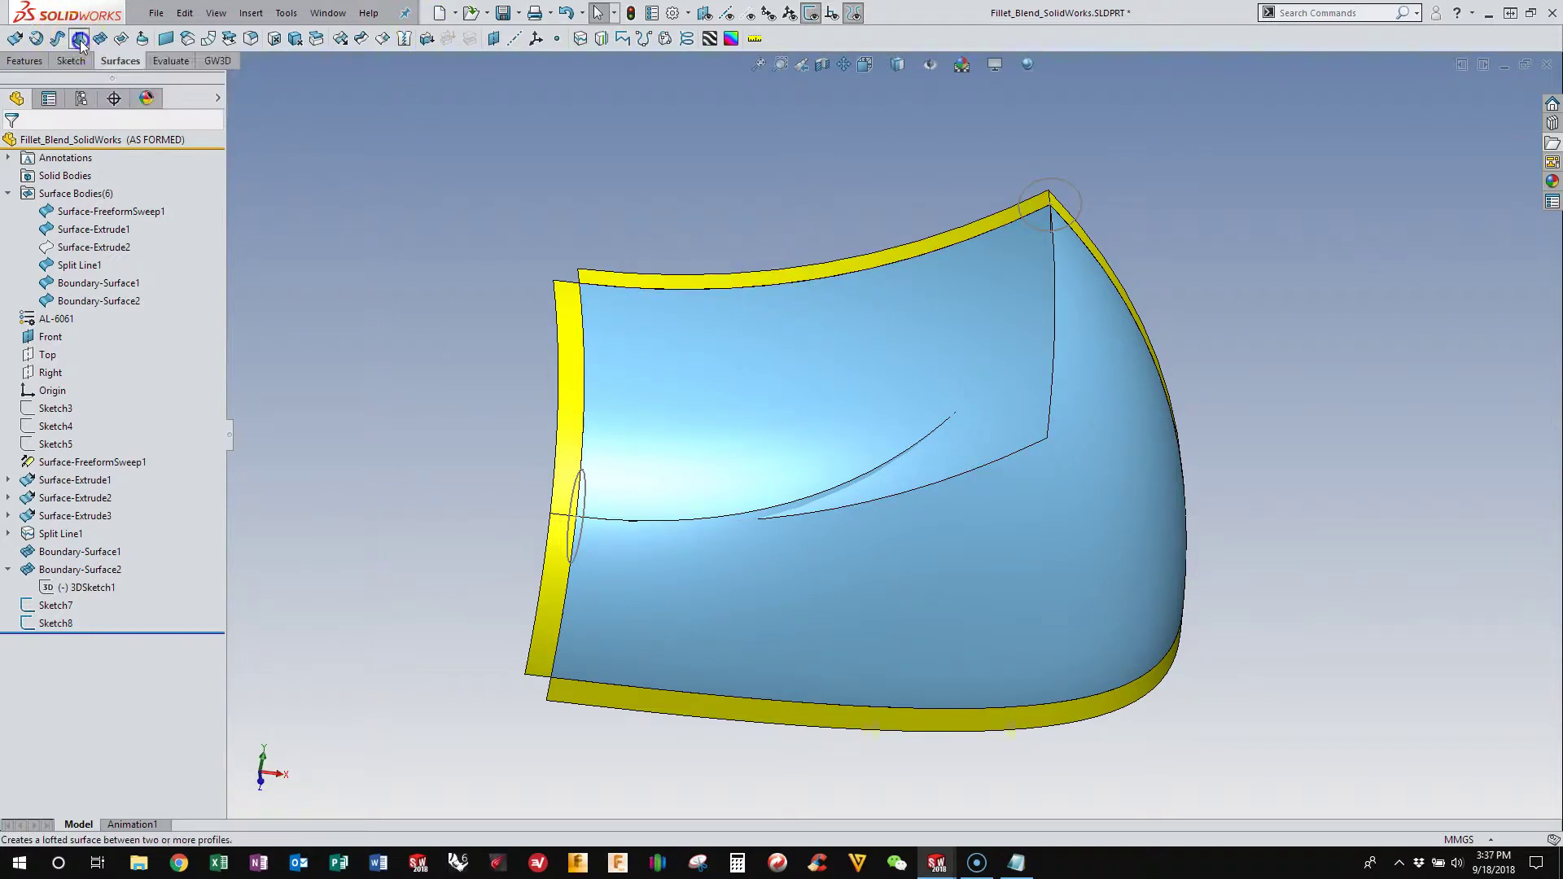
{"action": "left_click", "coordinate": [1077, 188]}
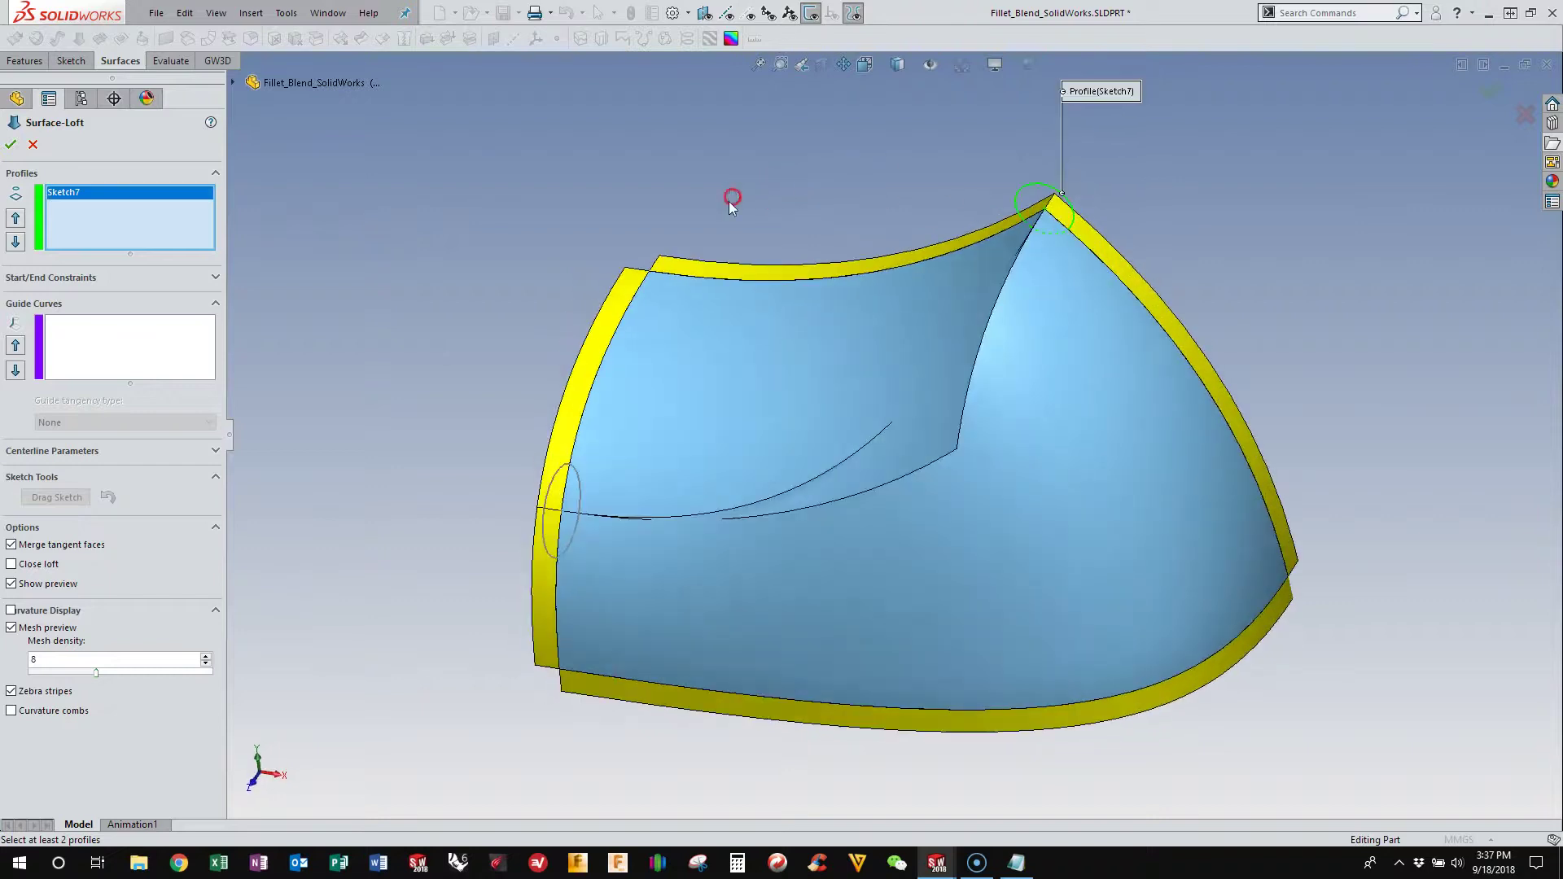
{"action": "left_click", "coordinate": [564, 477]}
Step: Use the second boundary surface's 3D sketch as the loft centerline and create the tubular surface
{"action": "left_click", "coordinate": [12, 452]}
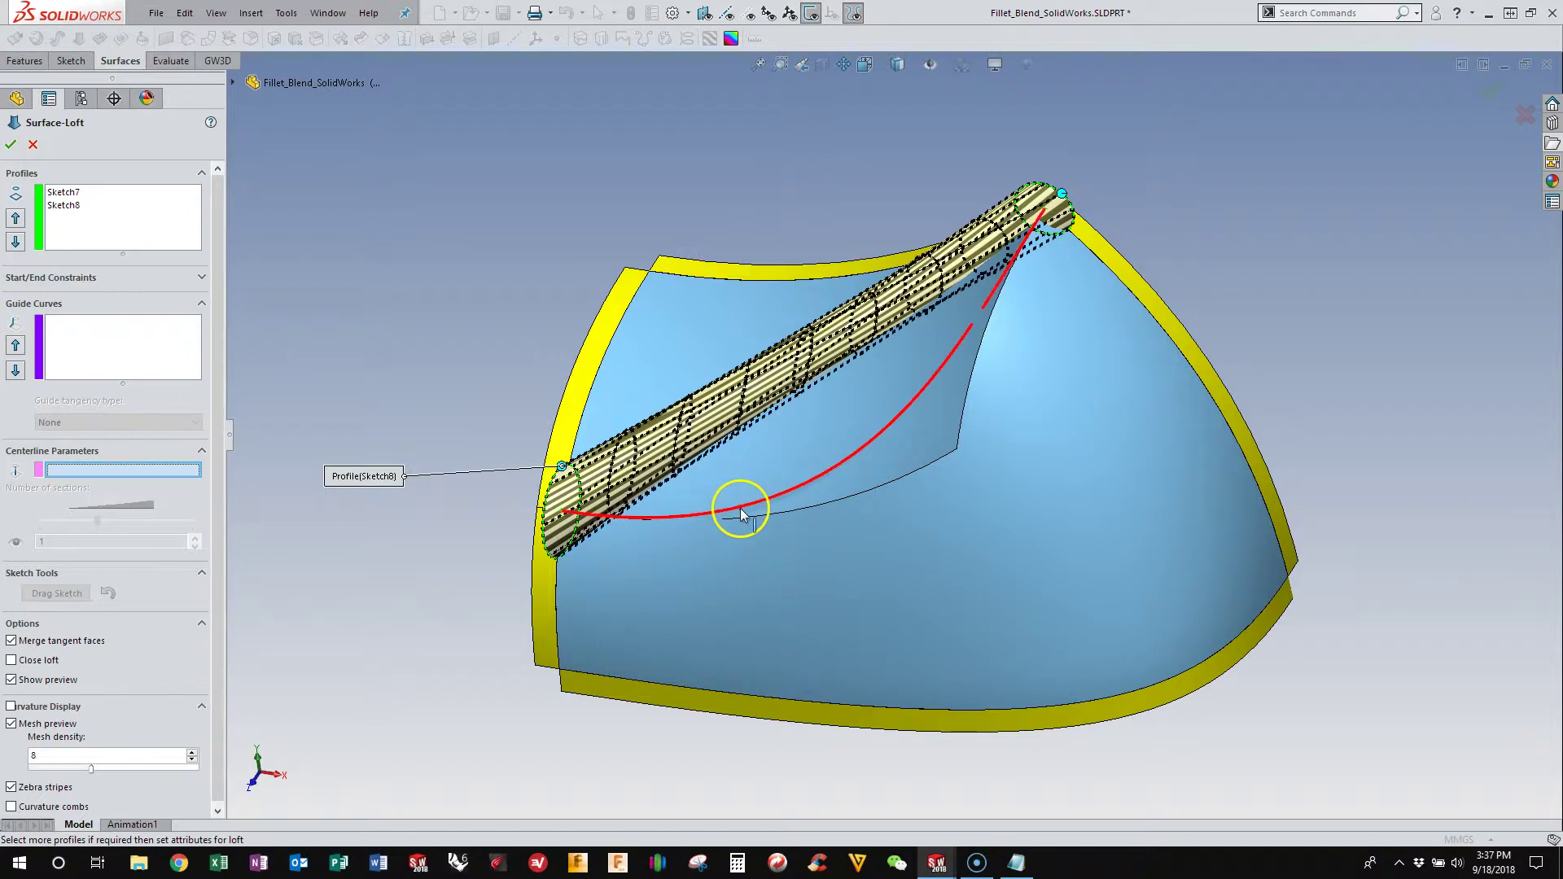
{"action": "scroll", "coordinate": [775, 477], "scroll_direction": "down", "scroll_amount": 2}
{"action": "scroll", "coordinate": [775, 477], "scroll_direction": "up", "scroll_amount": 5}
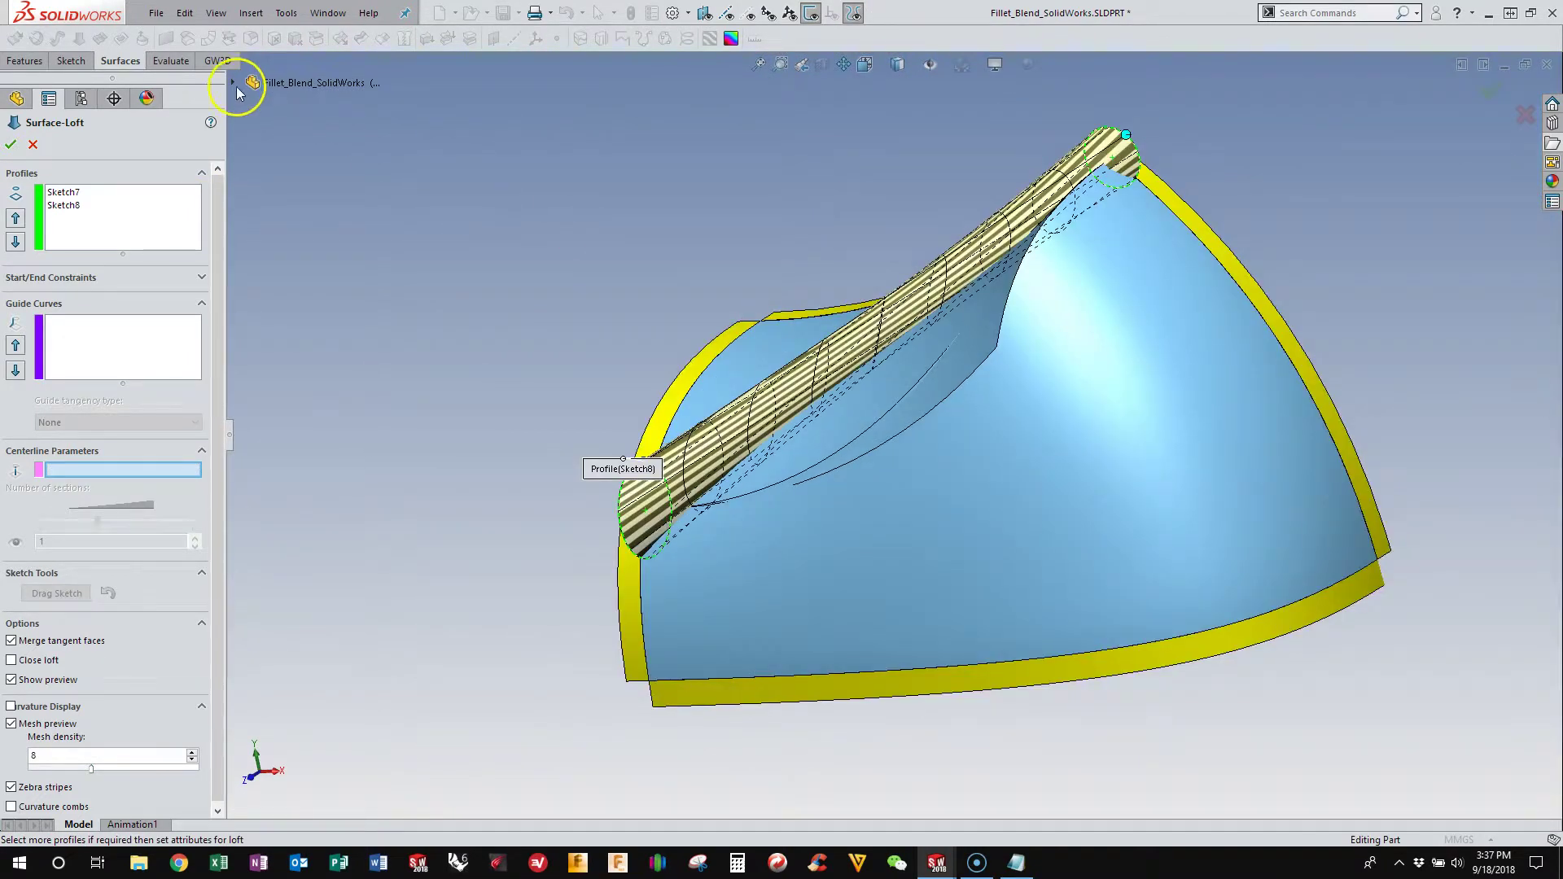
{"action": "left_click", "coordinate": [233, 82]}
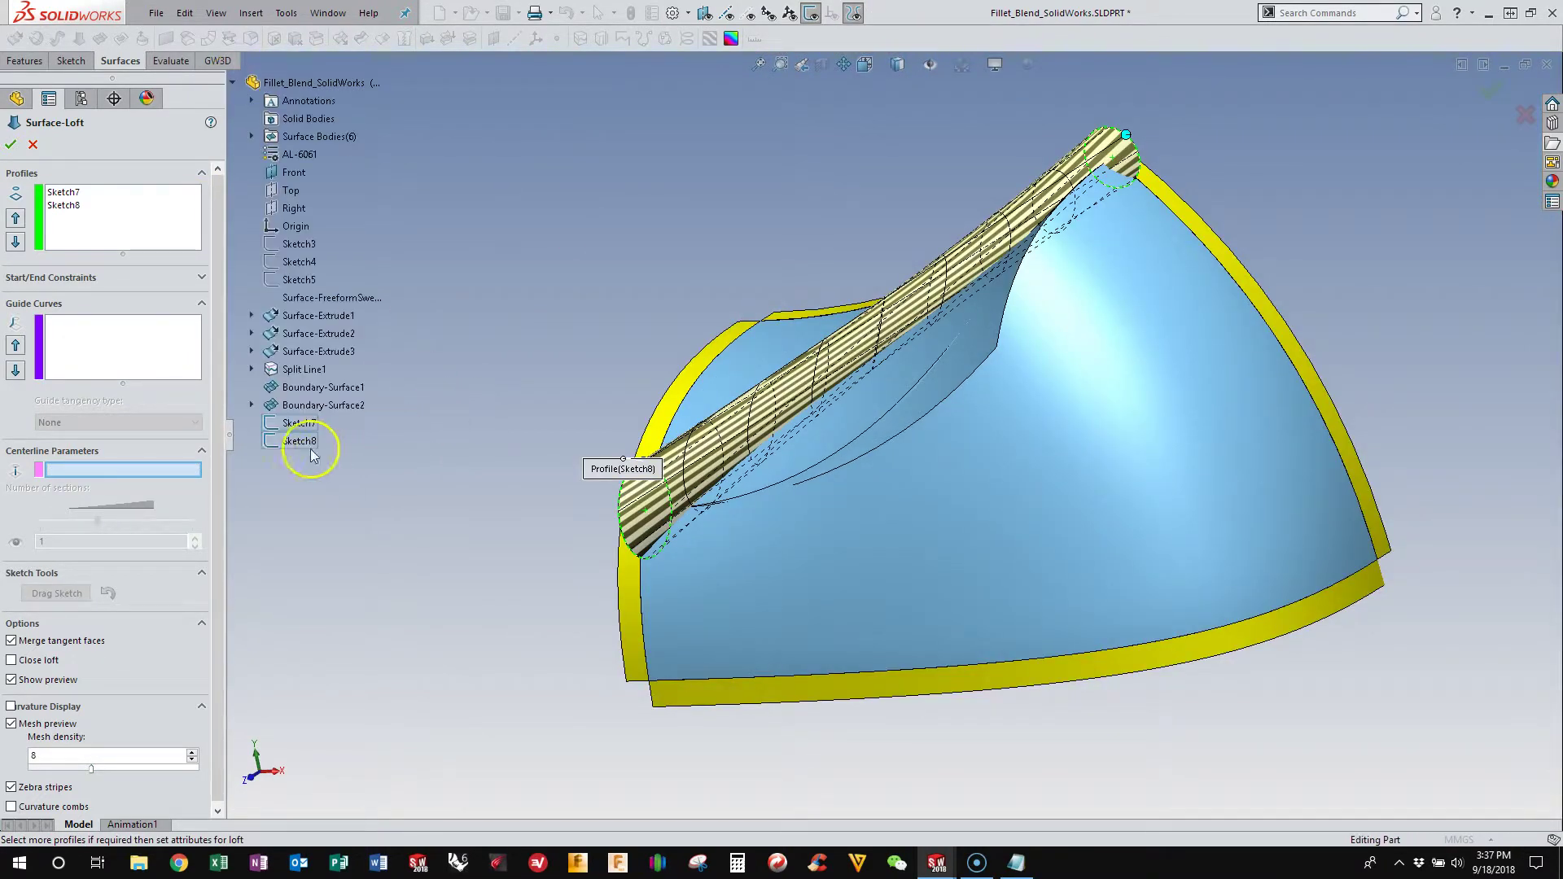
{"action": "left_click", "coordinate": [252, 405]}
{"action": "left_click", "coordinate": [302, 423]}
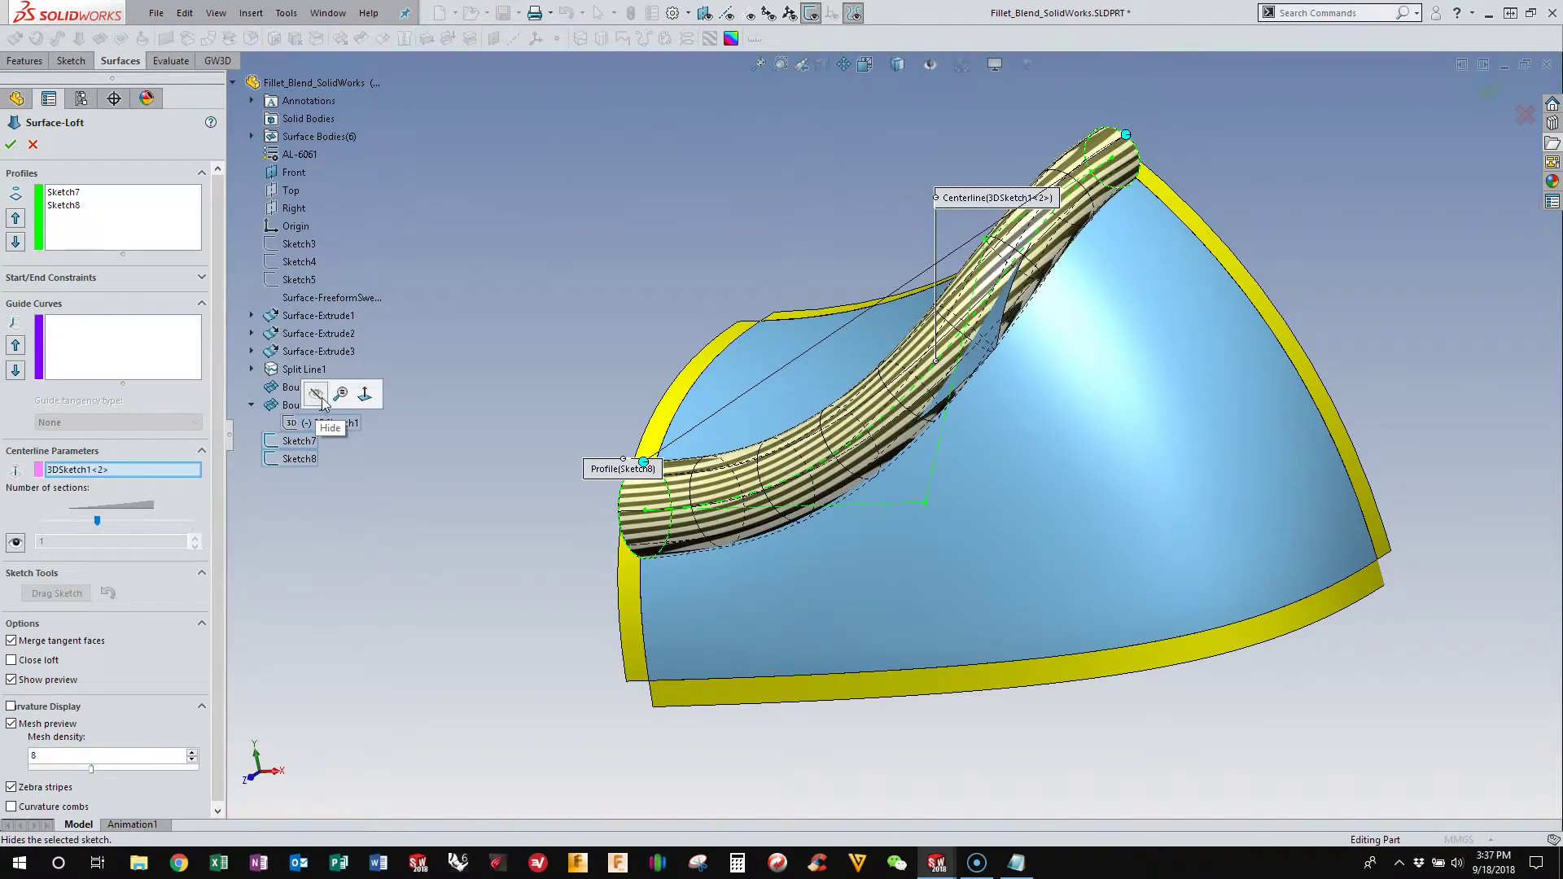
{"action": "left_click", "coordinate": [323, 398]}
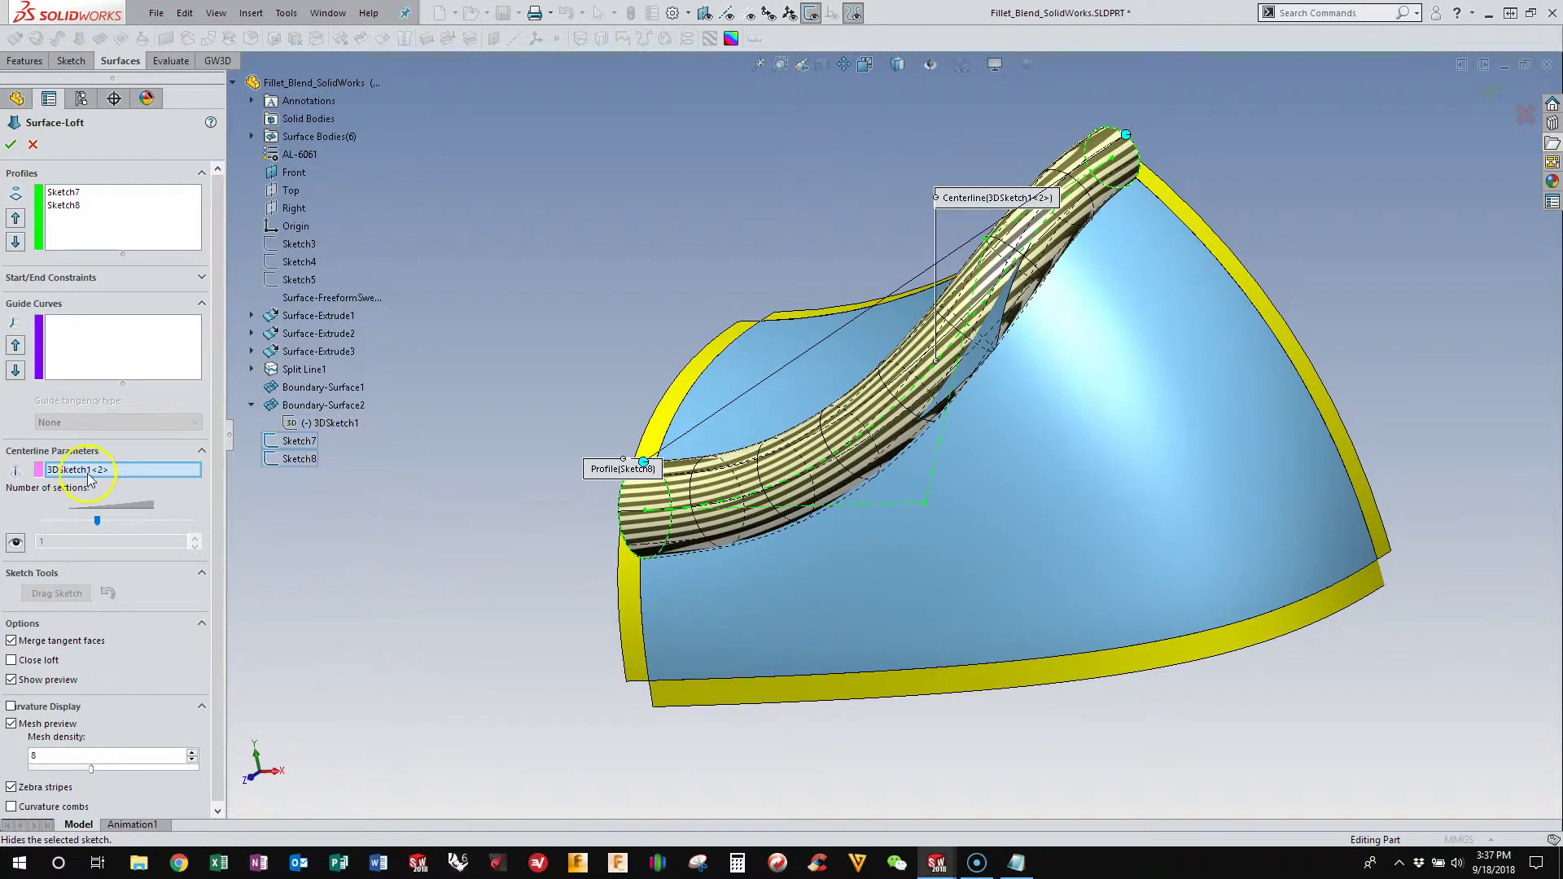
{"action": "middle_click_drag", "start_coordinate": [733, 456], "coordinate": [847, 430]}
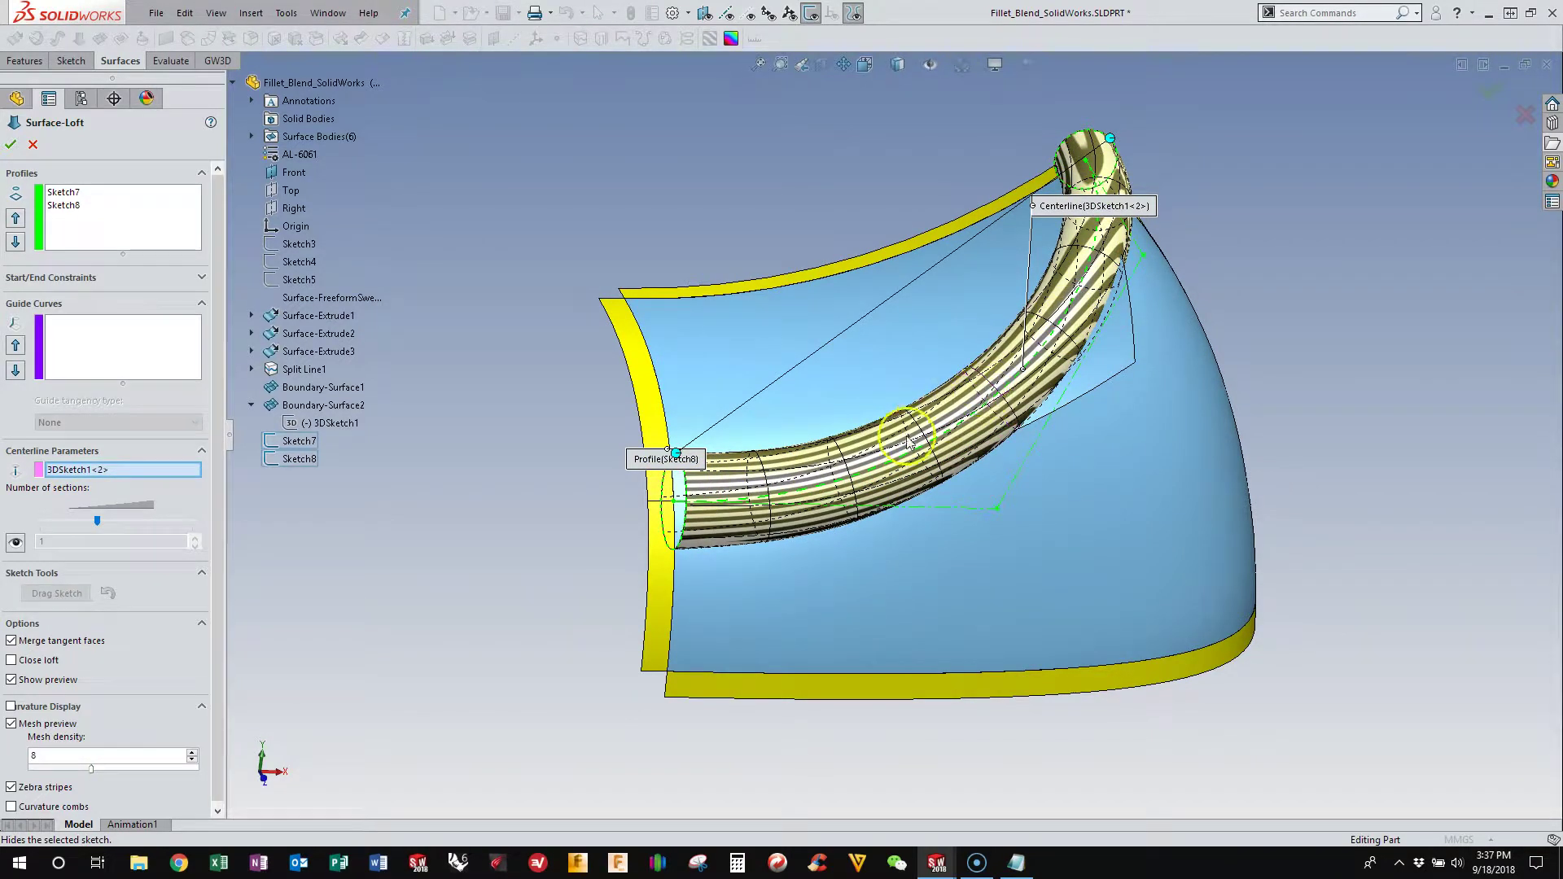
{"action": "middle_click_drag", "start_coordinate": [719, 486], "coordinate": [611, 492]}
{"action": "left_click", "coordinate": [12, 144]}
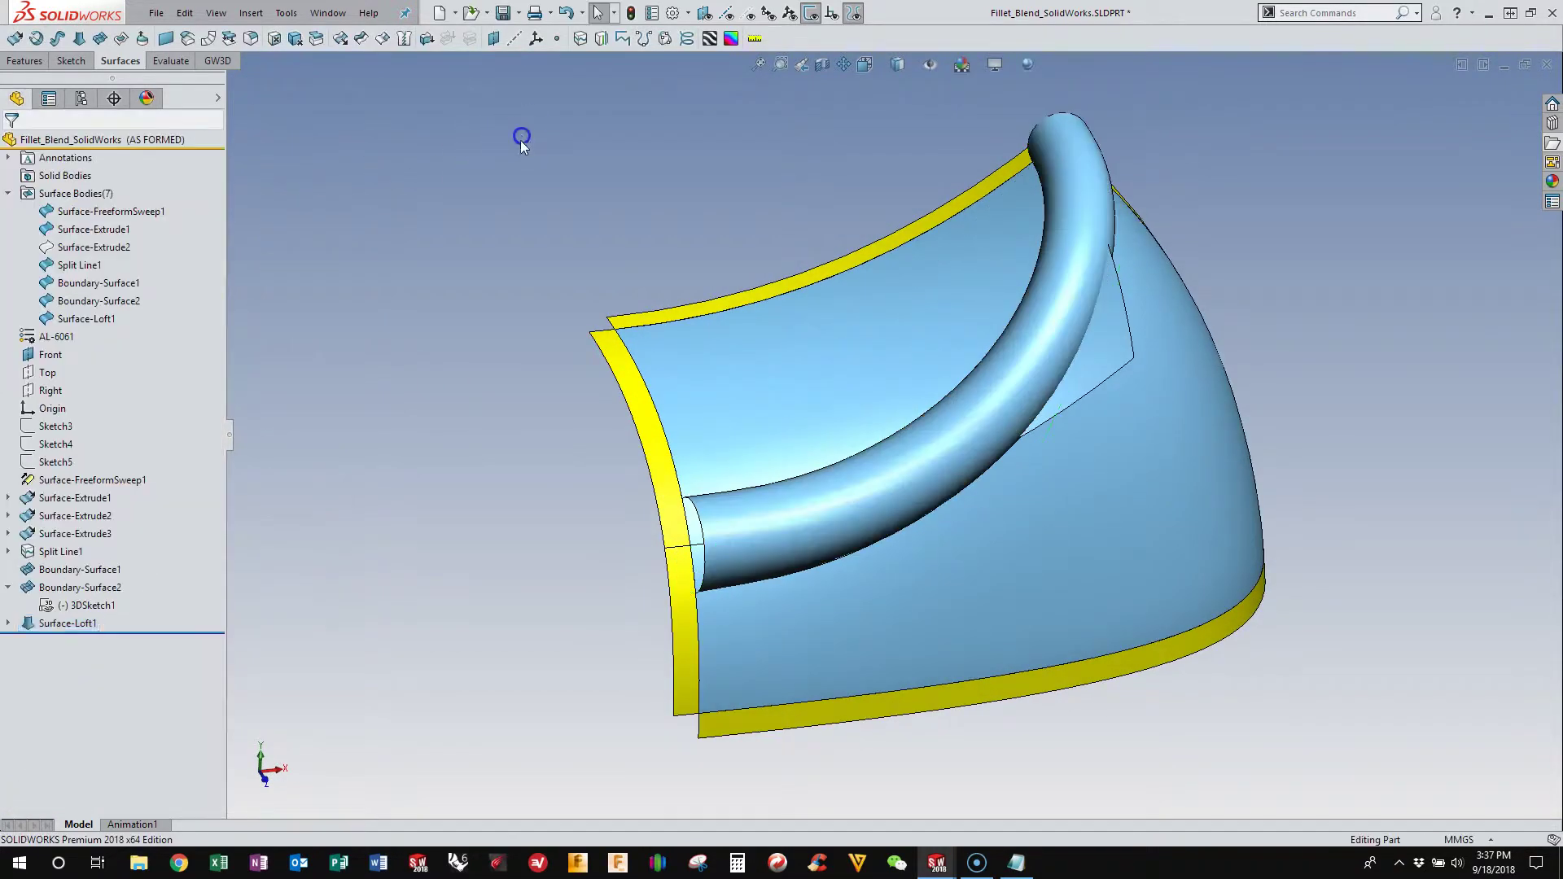
{"action": "mouse_move", "coordinate": [534, 215]}
{"action": "middle_mouse_down"}
{"action": "mouse_move", "coordinate": [506, 252]}
{"action": "mouse_move", "coordinate": [551, 223]}
{"action": "mouse_move", "coordinate": [541, 214]}
{"action": "middle_mouse_up"}
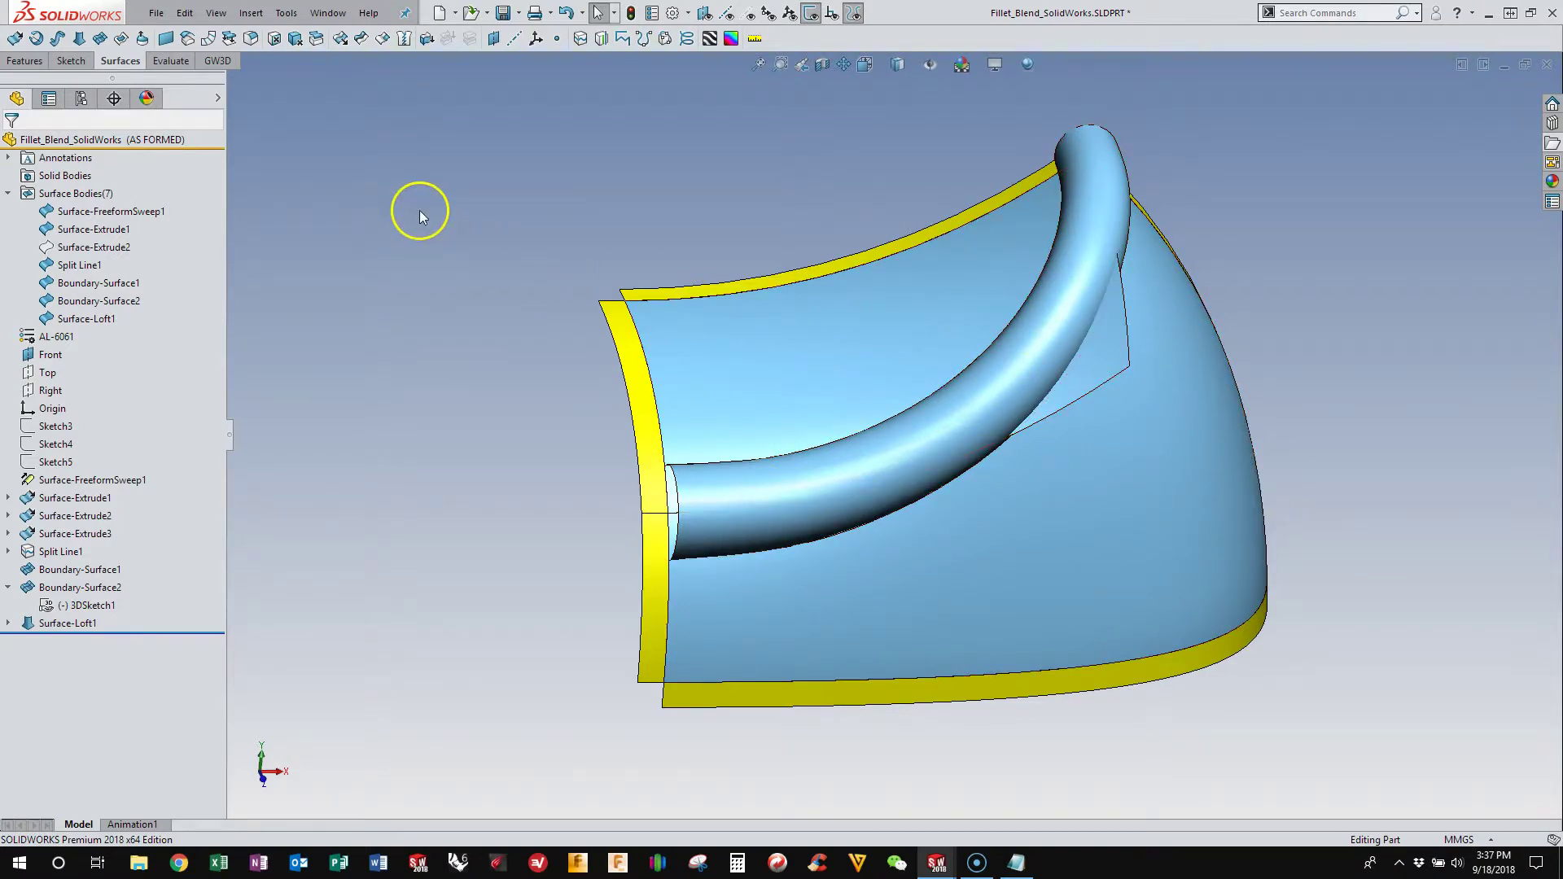
Step: Split both boundary surfaces by intersection with the lofted tube's face, and hide the tube surface
{"action": "left_click", "coordinate": [582, 42]}
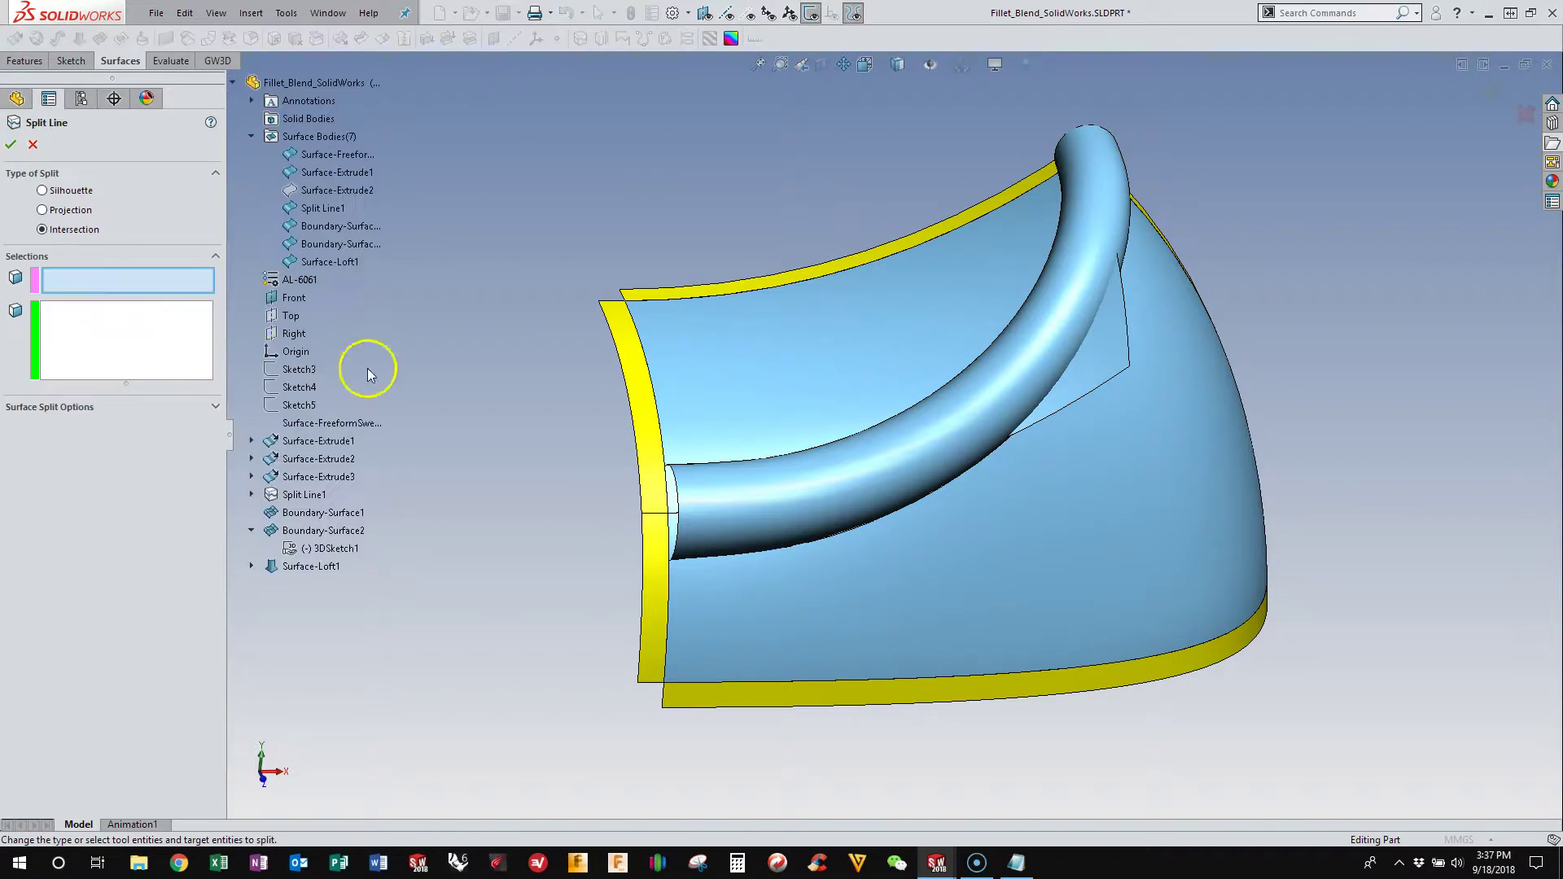
{"action": "left_click", "coordinate": [691, 494]}
{"action": "left_click", "coordinate": [139, 346]}
{"action": "left_click", "coordinate": [812, 419]}
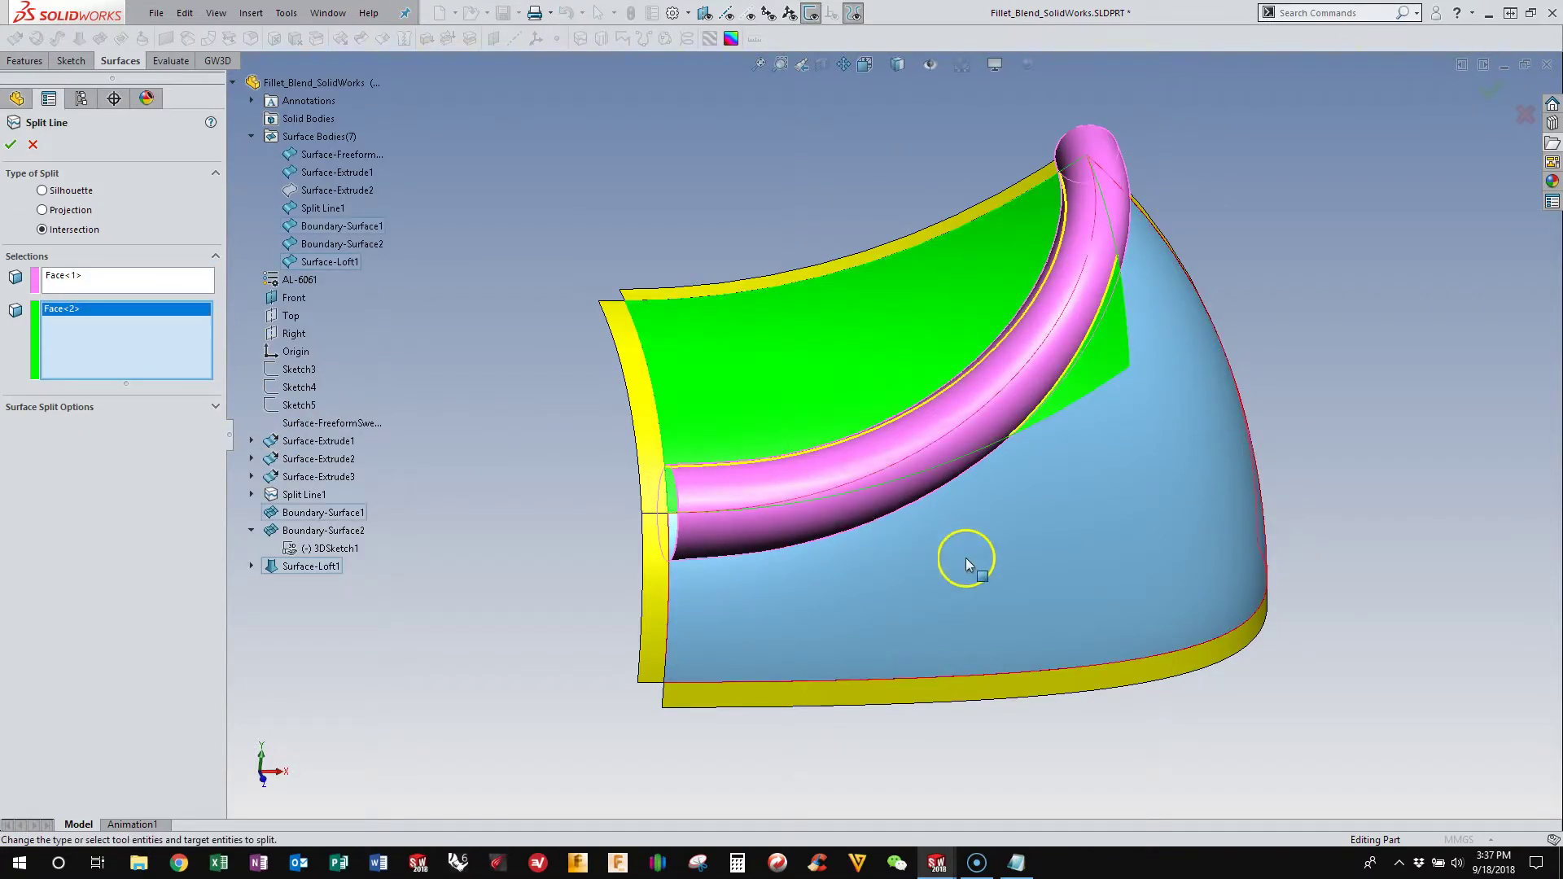
{"action": "left_click", "coordinate": [1033, 559]}
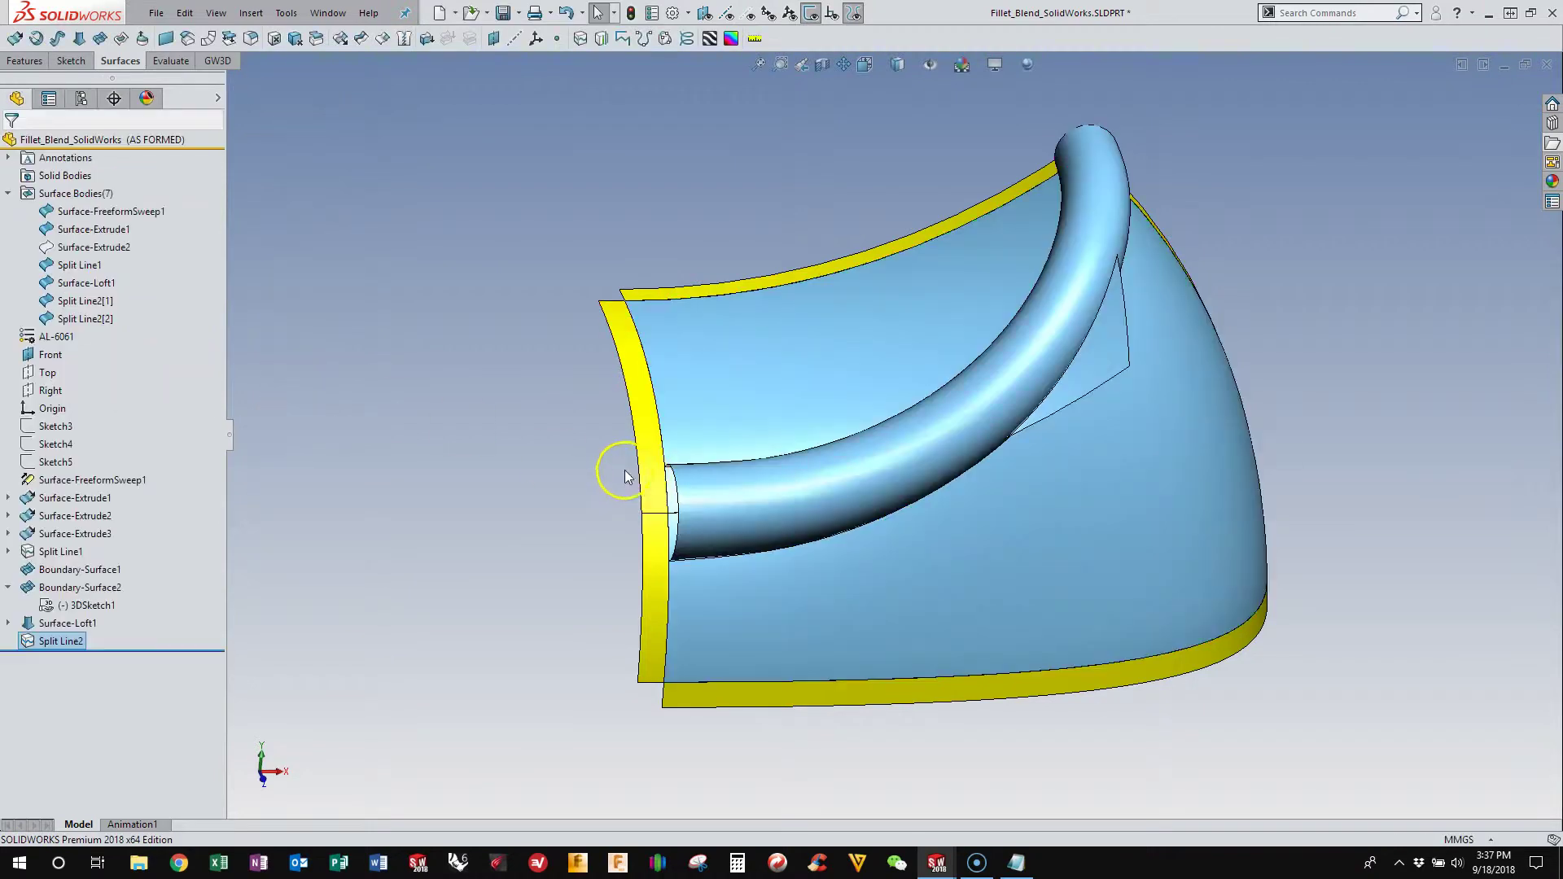
{"action": "left_click", "coordinate": [953, 442]}
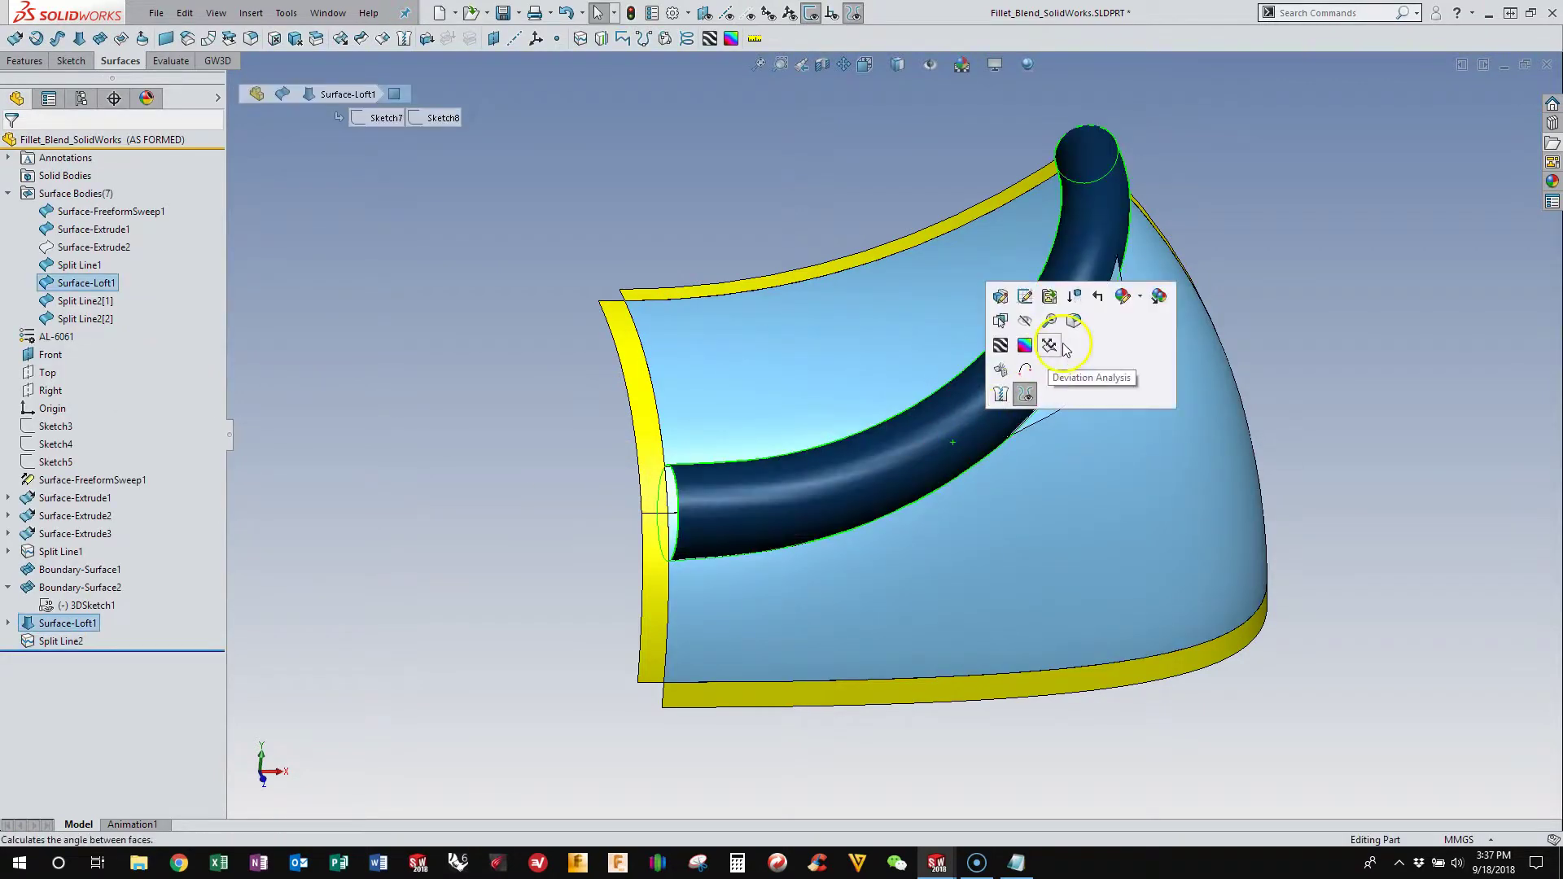
{"action": "left_click", "coordinate": [1024, 320]}
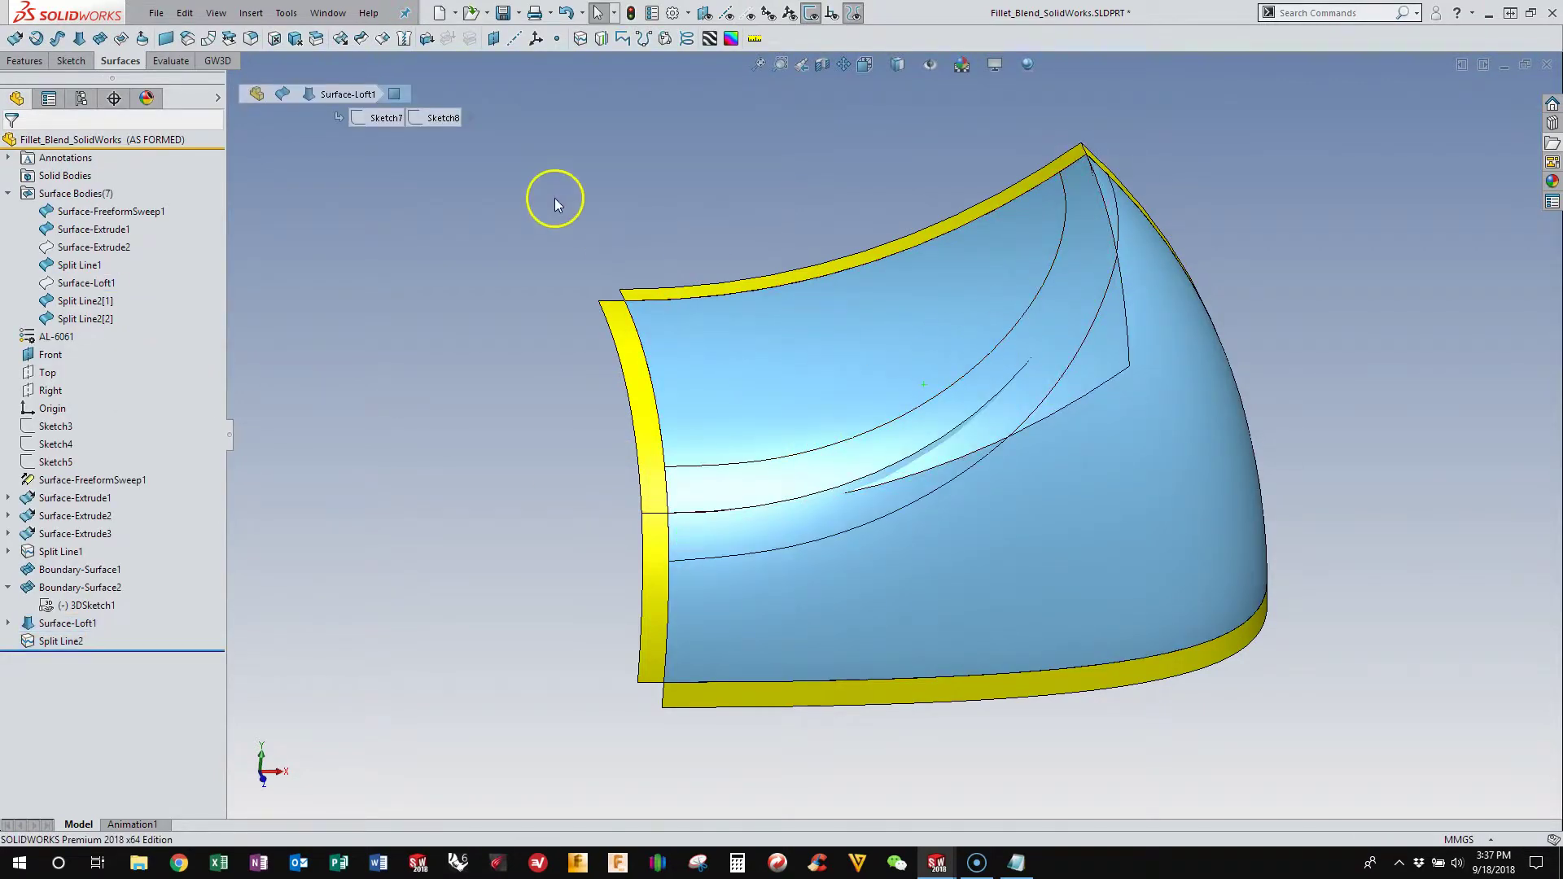
Step: Delete the three split faces inside and beyond the tube's intersection lines, using the Delete option, to leave a curved gap
{"action": "left_click", "coordinate": [275, 39]}
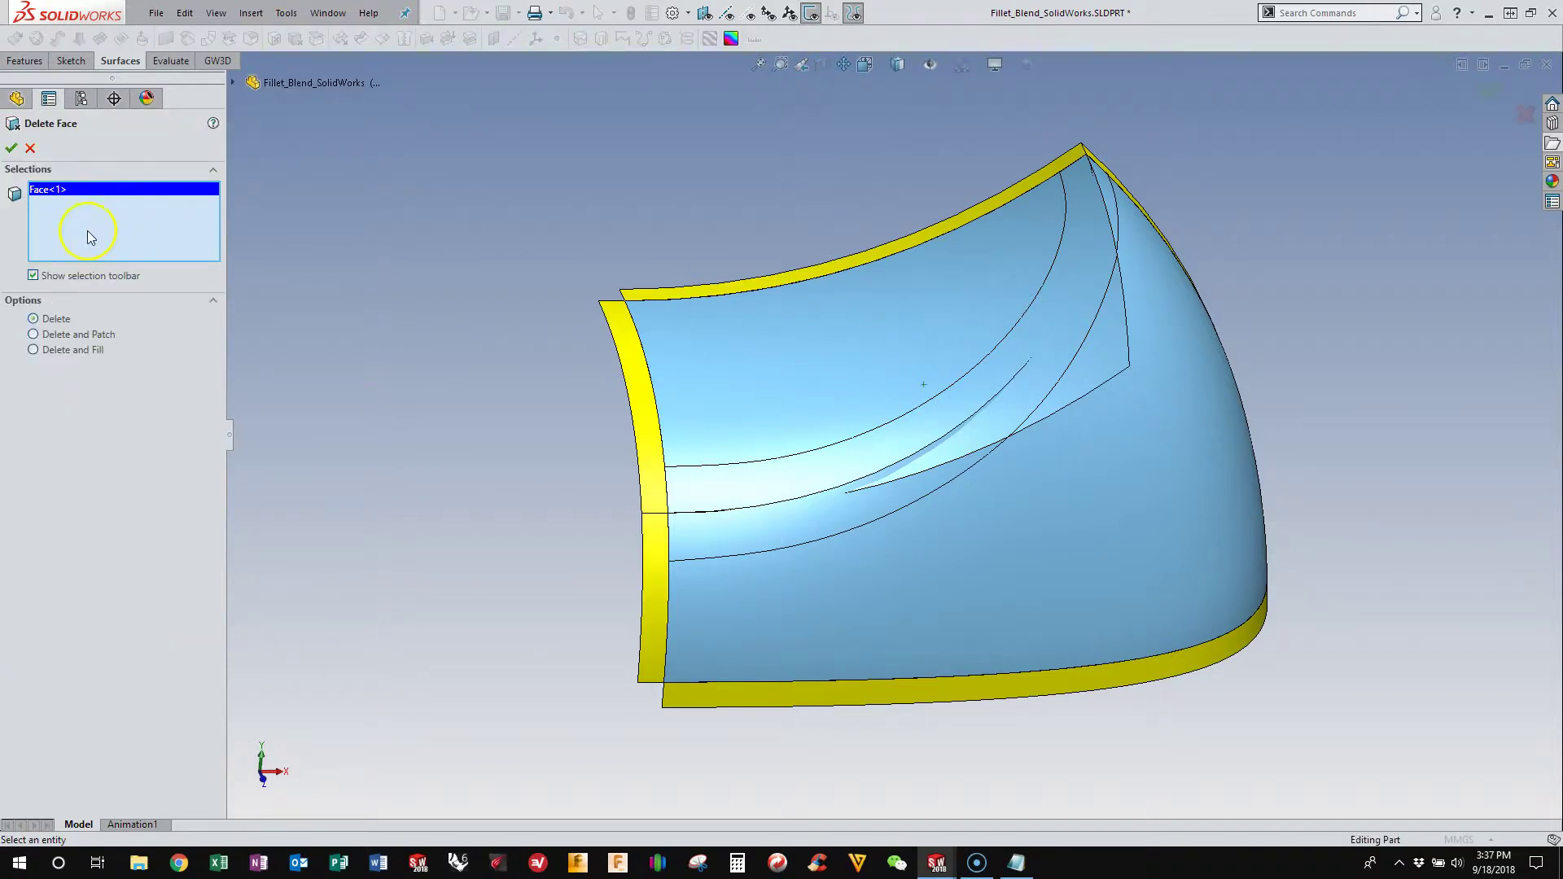
{"action": "right_click", "coordinate": [89, 234]}
{"action": "left_click", "coordinate": [115, 242]}
{"action": "scroll", "coordinate": [831, 550], "scroll_direction": "down", "scroll_amount": 3}
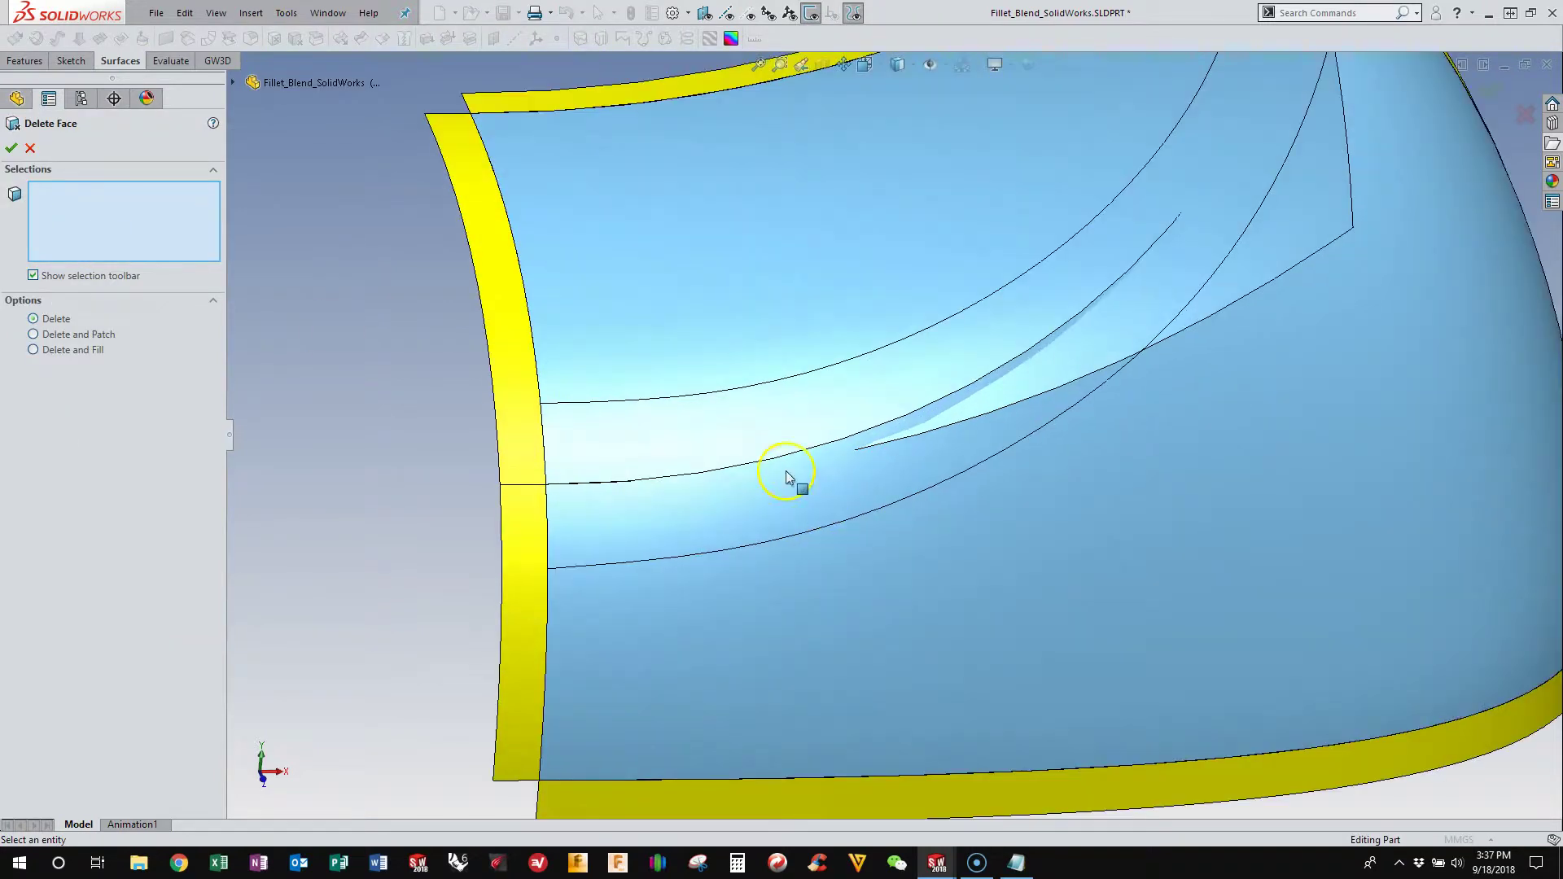
{"action": "left_click", "coordinate": [726, 436]}
{"action": "left_click", "coordinate": [747, 497]}
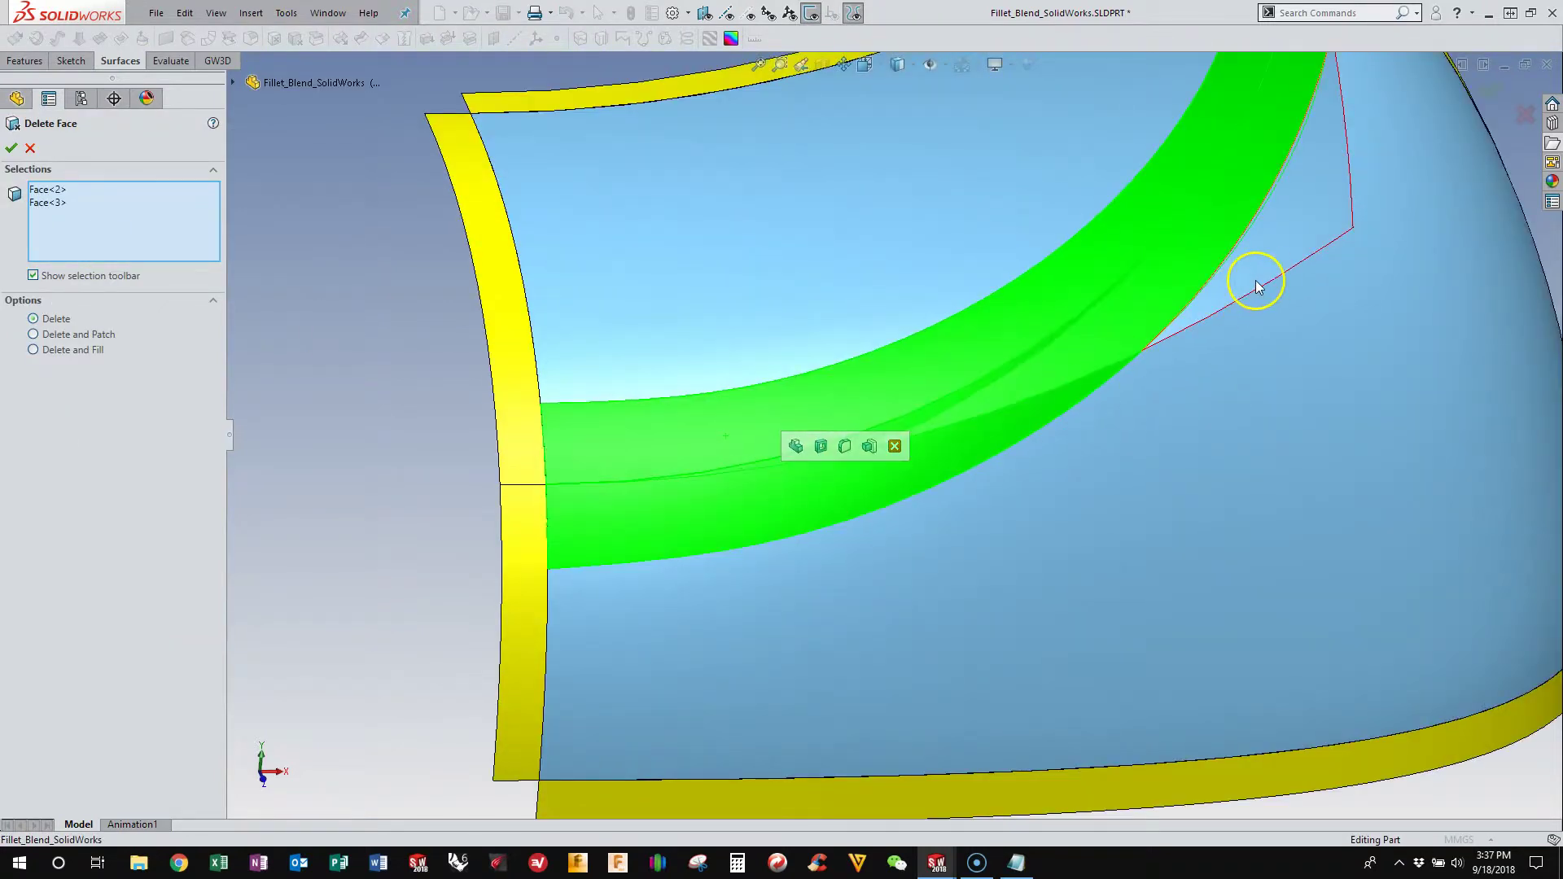
{"action": "left_click", "coordinate": [11, 147]}
{"action": "scroll", "coordinate": [768, 480], "scroll_direction": "up", "scroll_amount": 5}
{"action": "middle_click_drag", "start_coordinate": [831, 359], "coordinate": [747, 420]}
{"action": "scroll", "coordinate": [1096, 285], "scroll_direction": "down", "scroll_amount": 2}
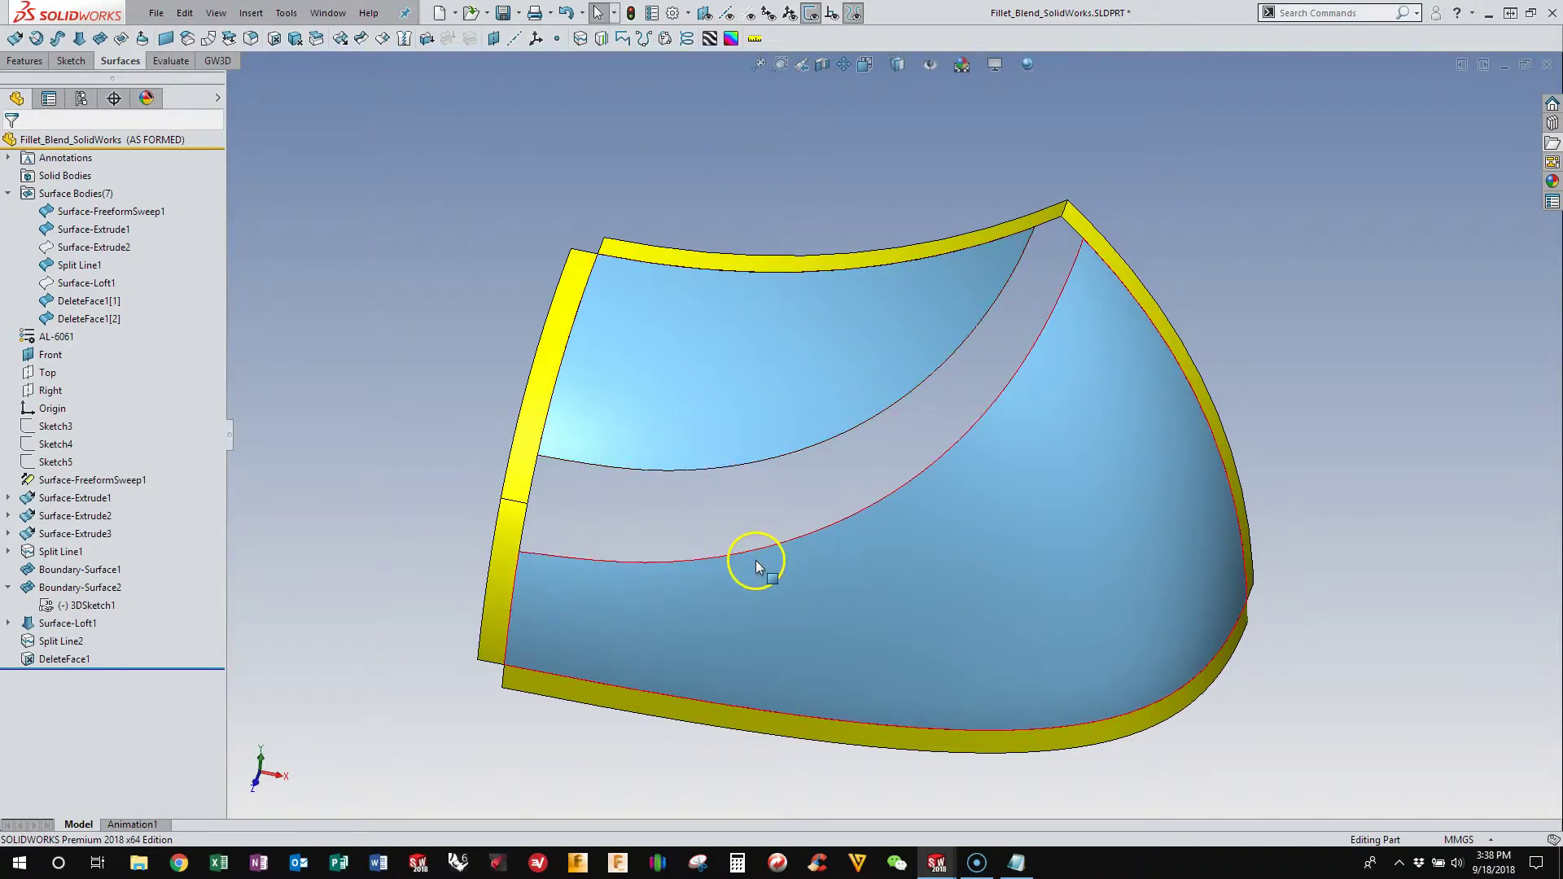
Step: Start a boundary surface with the upper and lower edges of the curved gap as Direction 1
{"action": "left_click", "coordinate": [99, 39]}
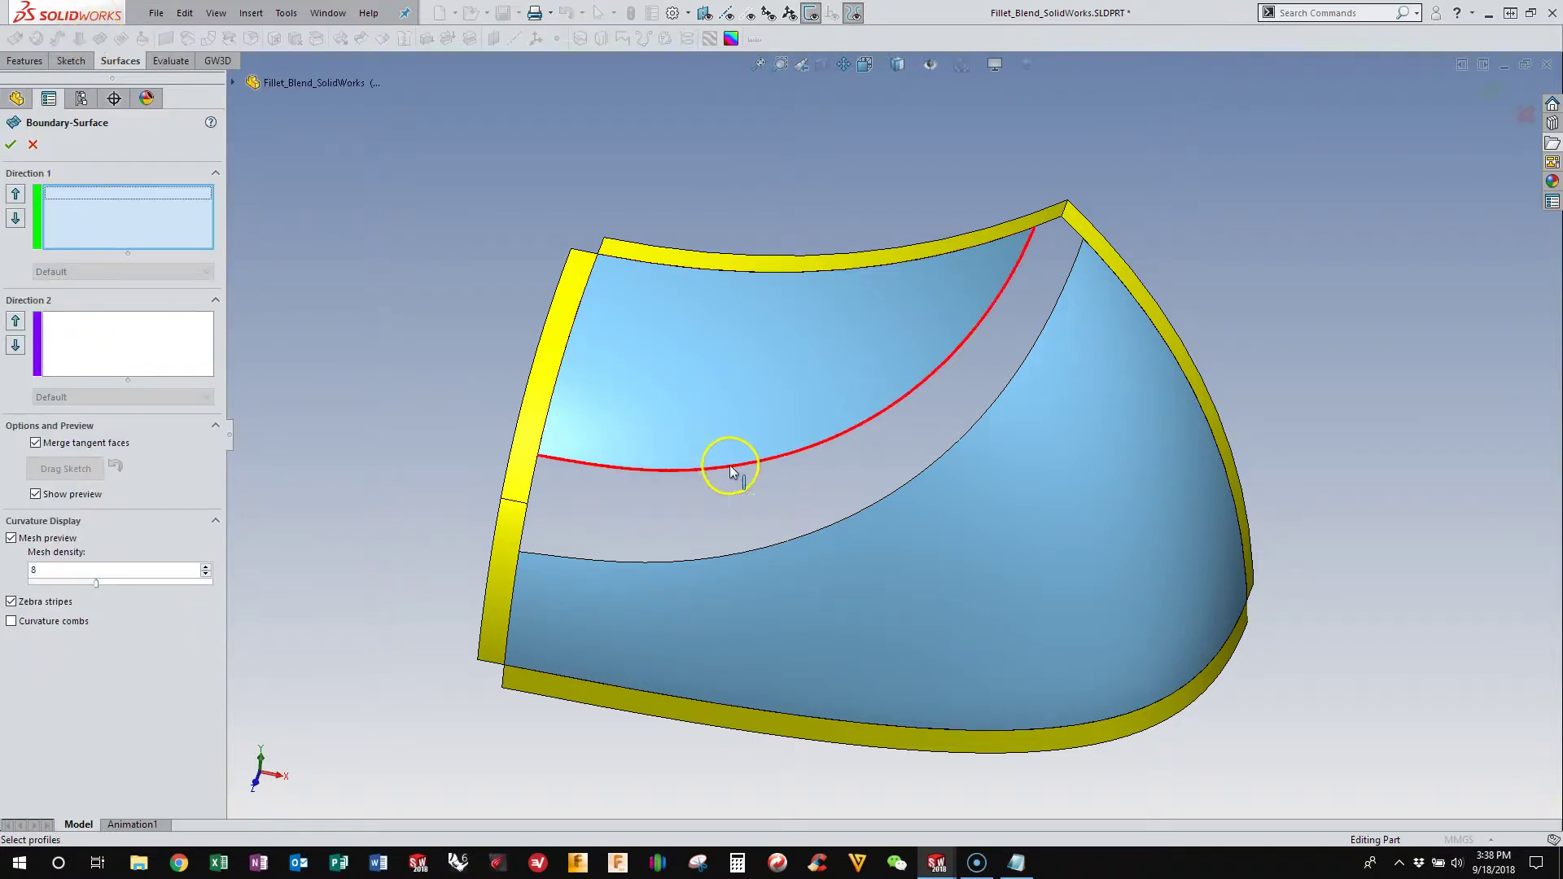
{"action": "left_click", "coordinate": [733, 464]}
{"action": "left_click", "coordinate": [790, 541]}
Step: Set both Direction 1 edges of the gap's boundary surface to Tangency To Face
{"action": "left_click", "coordinate": [896, 669]}
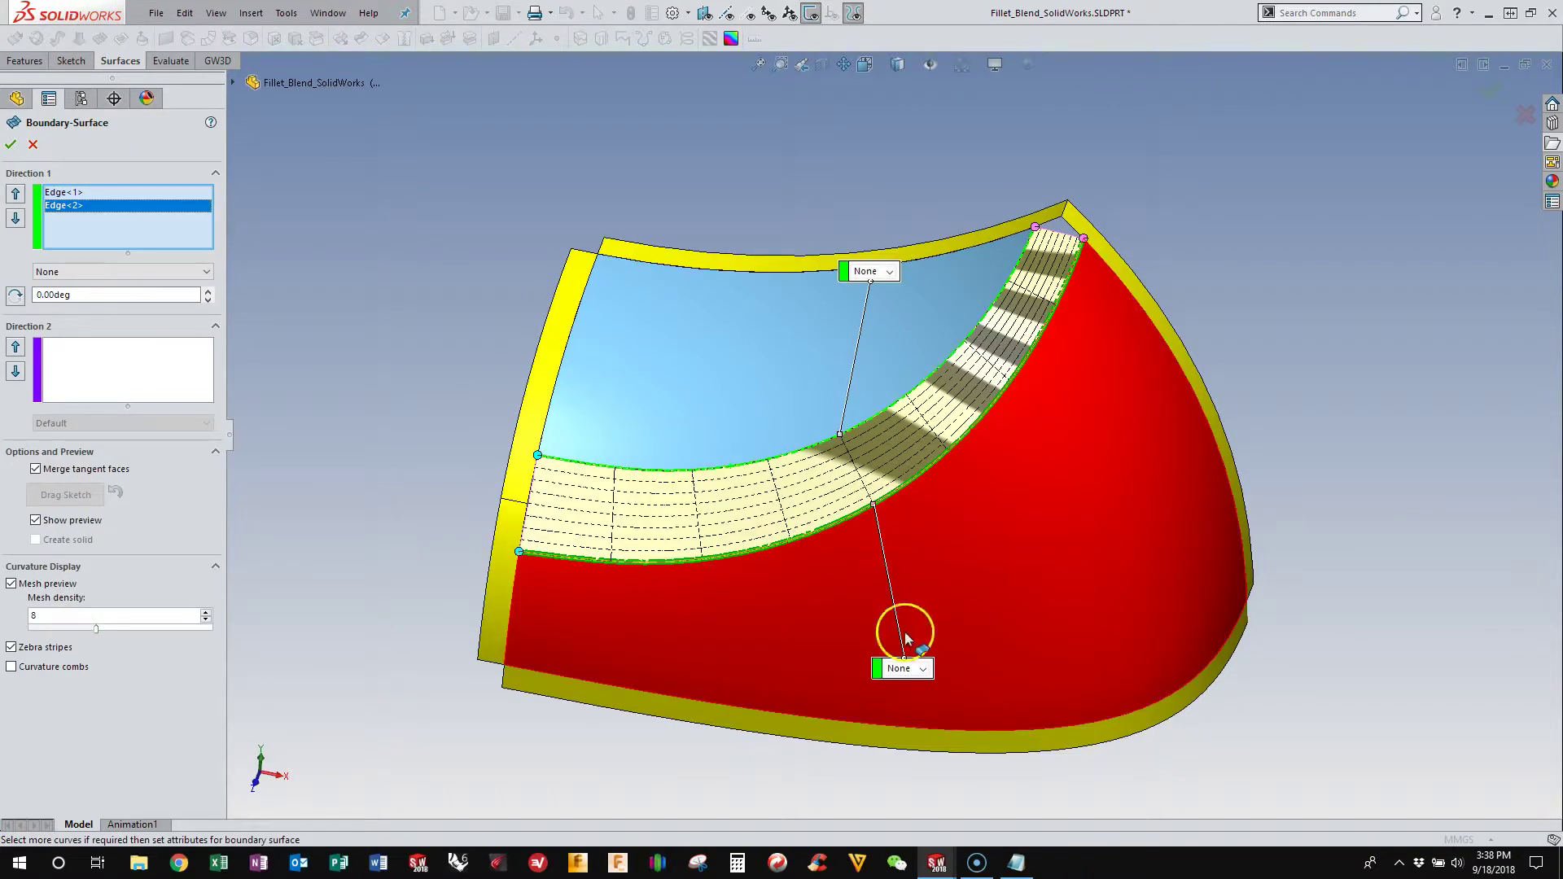
{"action": "left_click", "coordinate": [912, 701]}
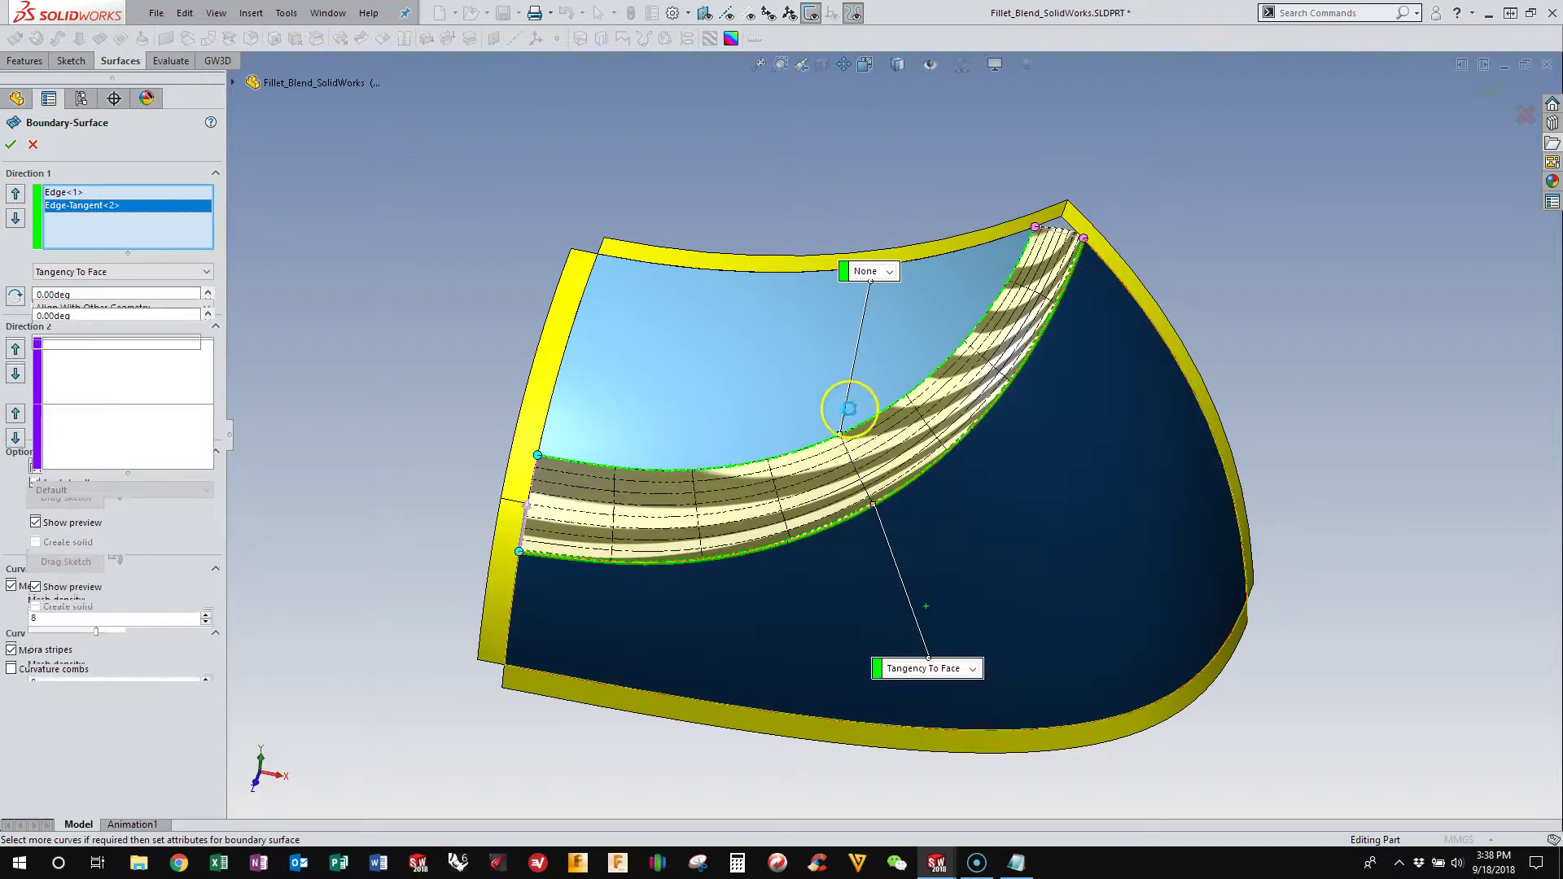
{"action": "left_click", "coordinate": [865, 271]}
{"action": "left_click", "coordinate": [843, 290]}
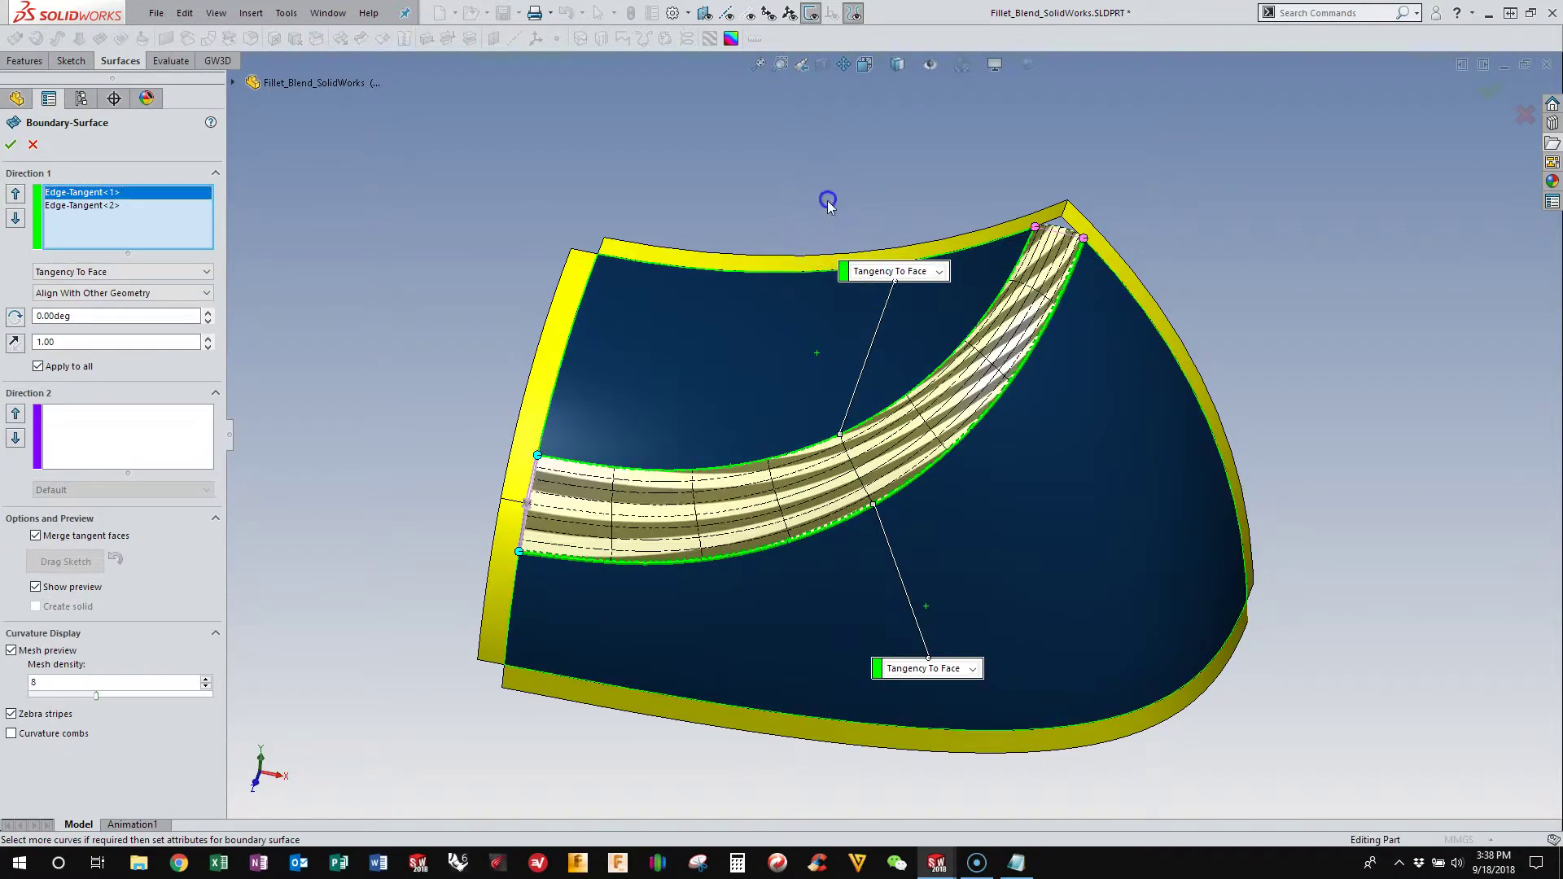
{"action": "scroll", "coordinate": [1032, 295], "scroll_direction": "down", "scroll_amount": 3}
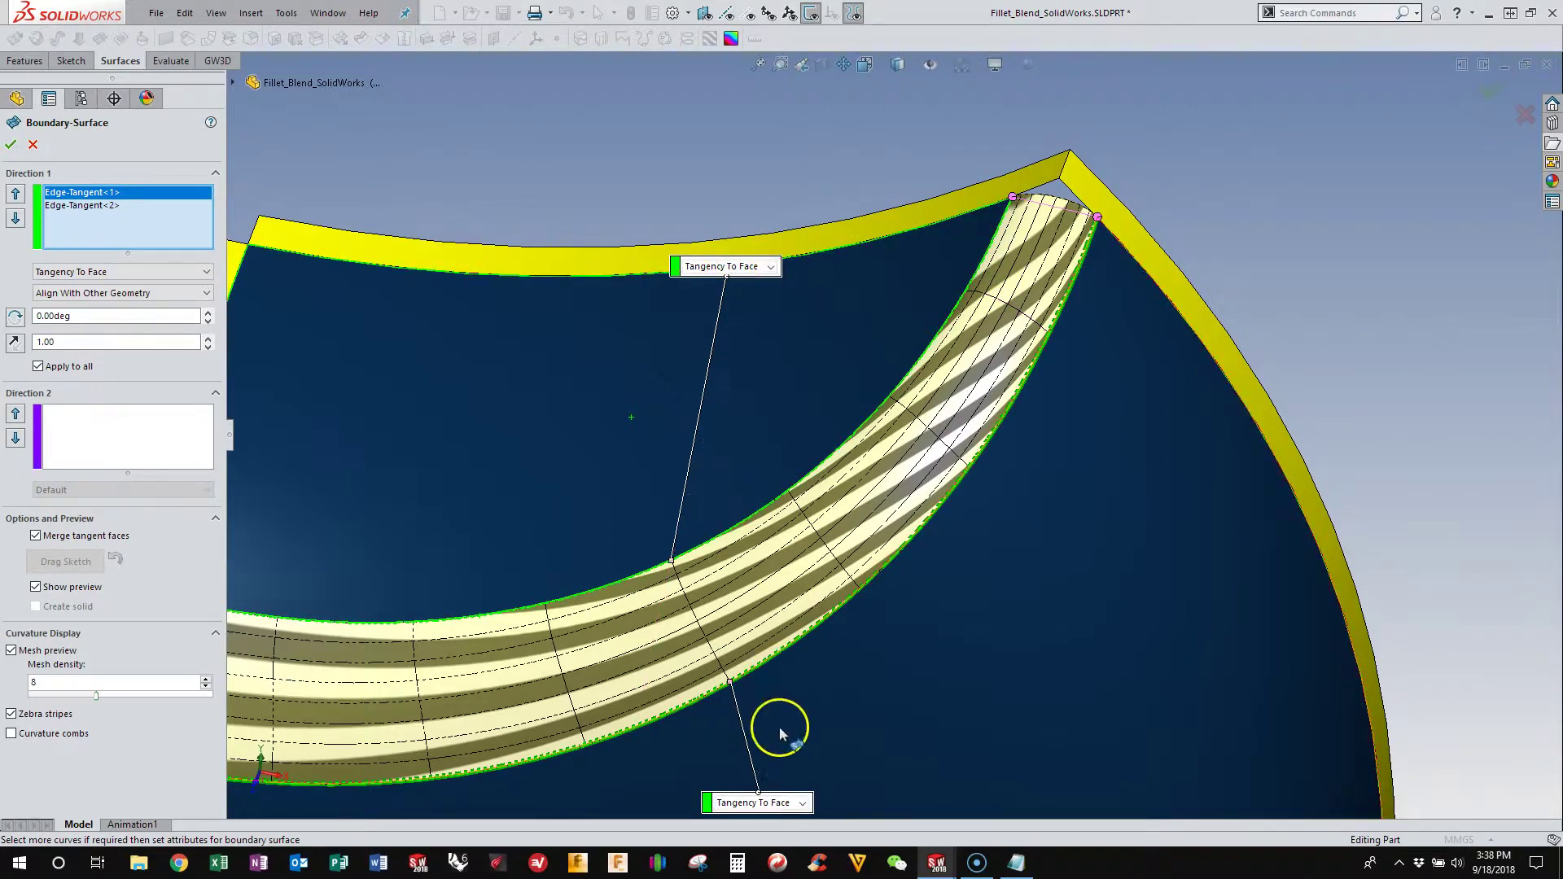
Step: Inspect the boundary surface preview's unguided end at the peak and cancel the boundary surface
{"action": "scroll", "coordinate": [1115, 175], "scroll_direction": "down", "scroll_amount": 3}
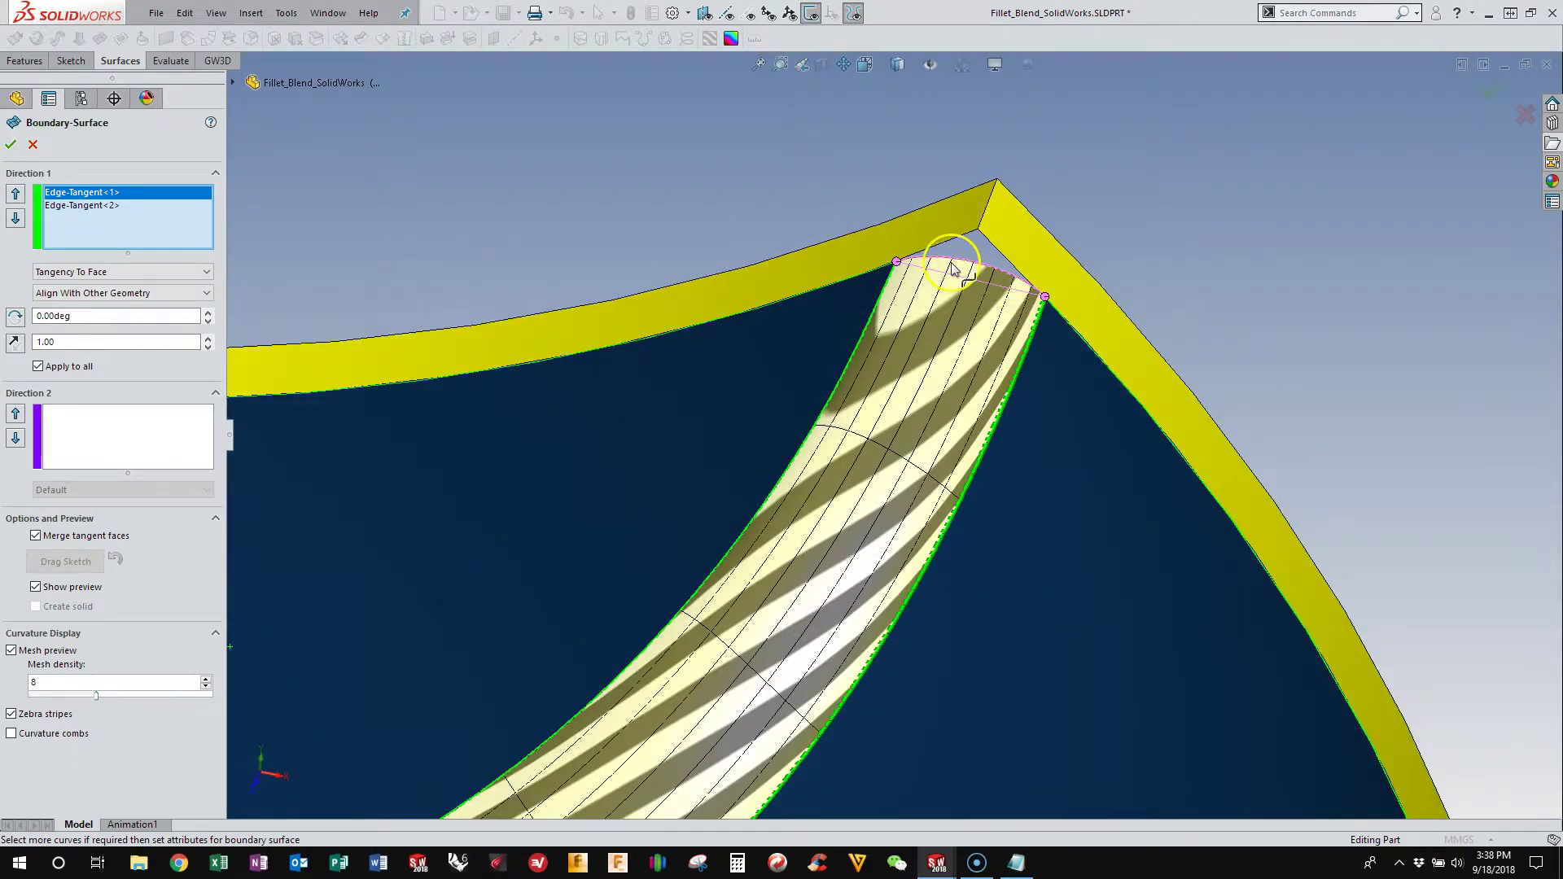
{"action": "middle_click_drag", "start_coordinate": [1018, 275], "coordinate": [1032, 142]}
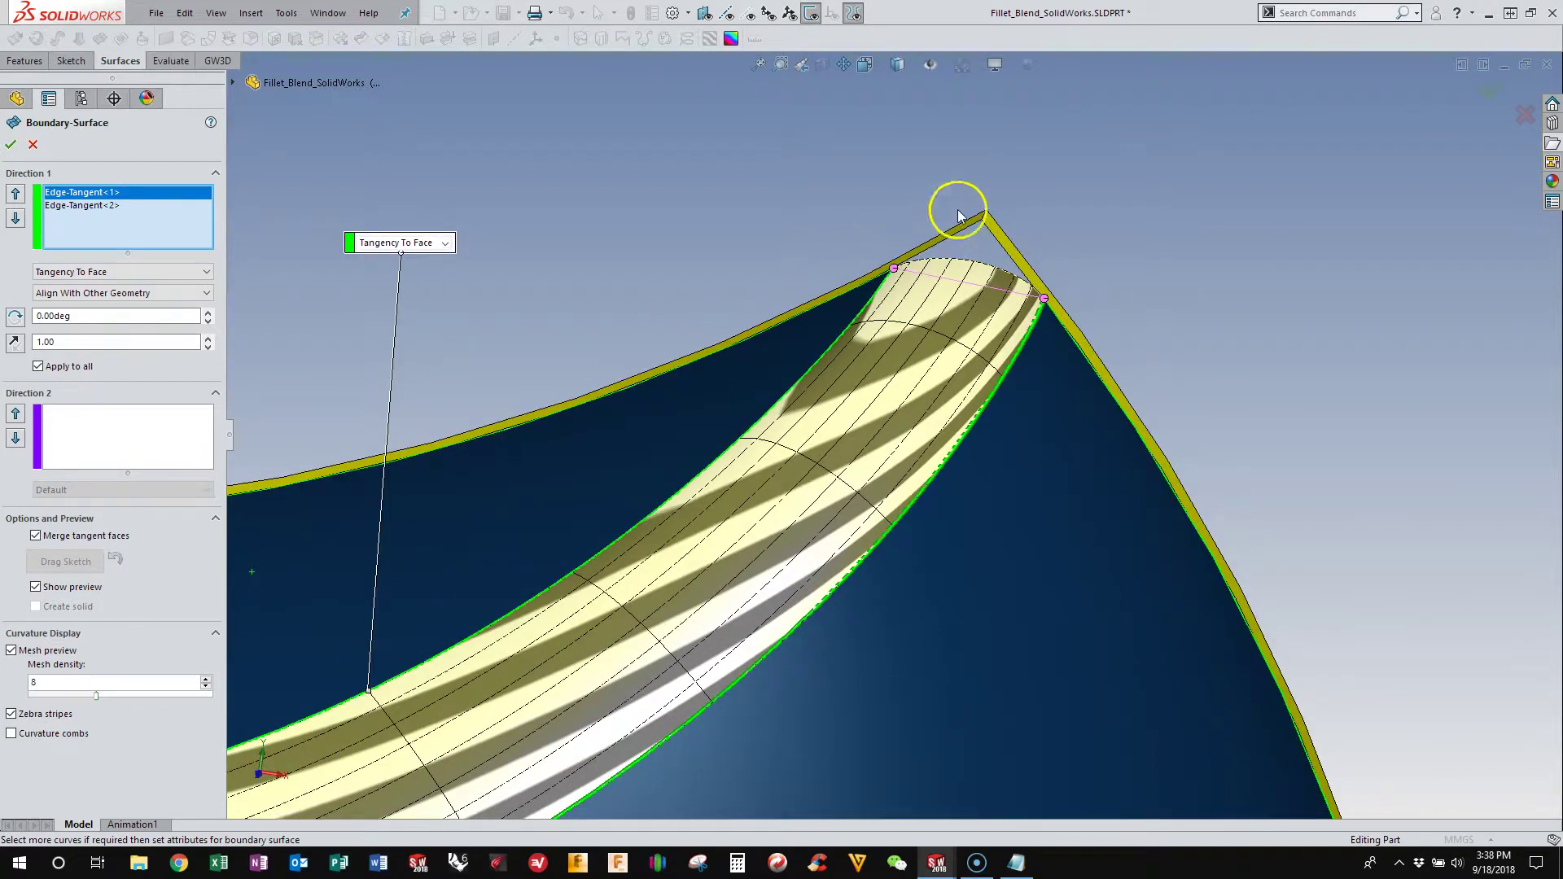
{"action": "left_click", "coordinate": [32, 145]}
{"action": "scroll", "coordinate": [863, 232], "scroll_direction": "up", "scroll_amount": 5}
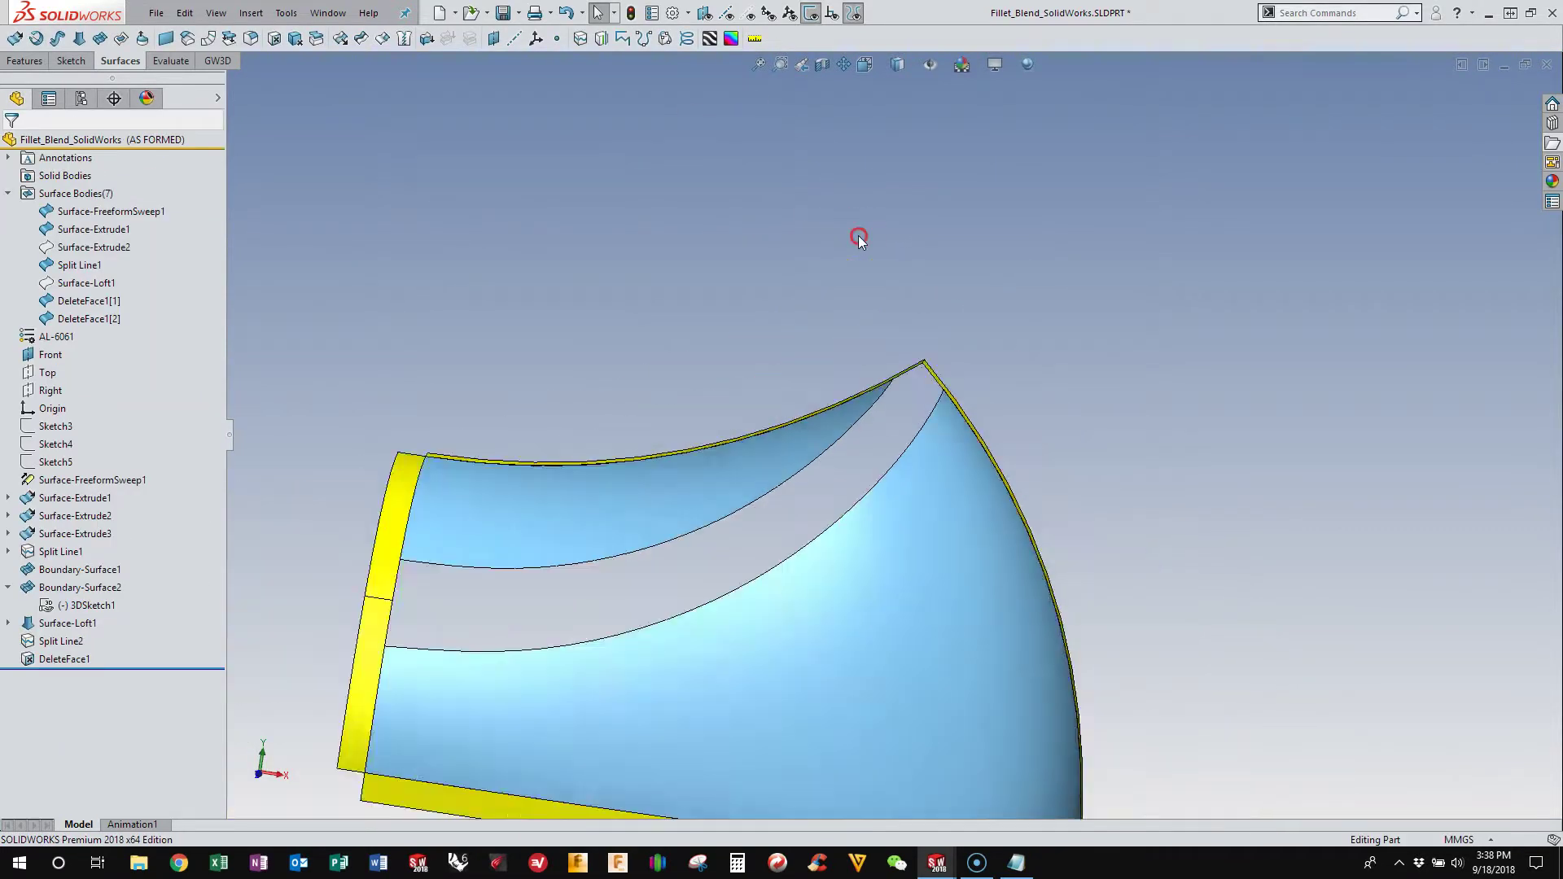
{"action": "middle_click_drag", "start_coordinate": [863, 233], "coordinate": [522, 509]}
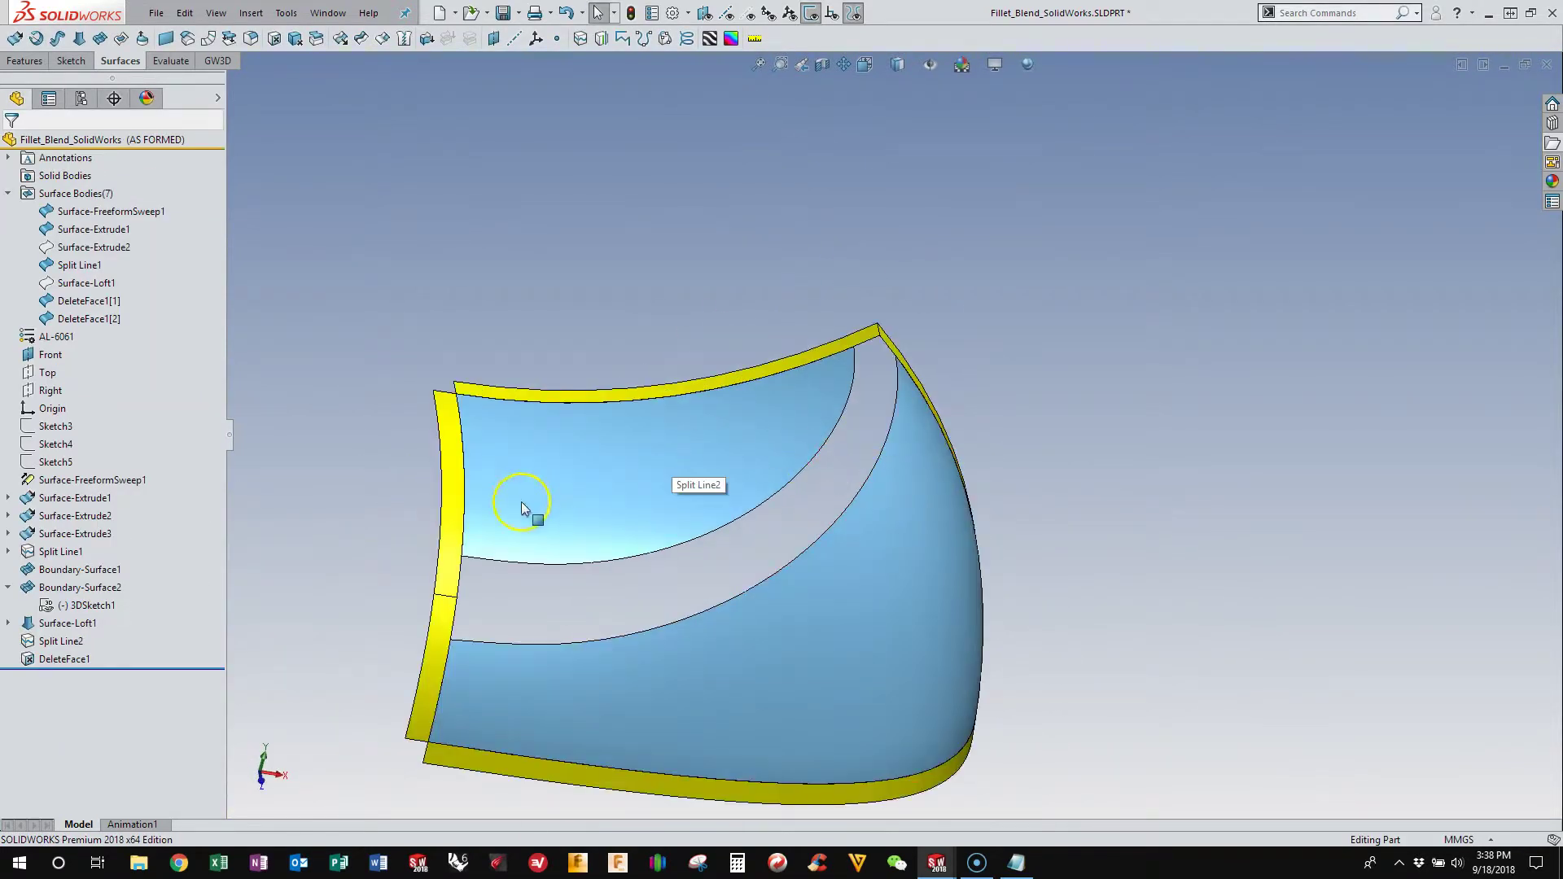
Step: Sketch a three-point style spline on the Front plane, bridging the two corner vertices of the gap at the peak
{"action": "left_click", "coordinate": [55, 359]}
{"action": "key", "text": "k"}
{"action": "left_click", "coordinate": [340, 38]}
{"action": "scroll", "coordinate": [893, 359], "scroll_direction": "down", "scroll_amount": 5}
{"action": "left_click", "coordinate": [858, 287]}
{"action": "left_click", "coordinate": [920, 271]}
{"action": "double_click", "coordinate": [983, 313]}
{"action": "scroll", "coordinate": [906, 347], "scroll_direction": "down", "scroll_amount": 3}
Step: Try to select the spline's lower control leg together with the adjoining blue surface's outer edge for a relation
{"action": "left_click", "coordinate": [949, 254]}
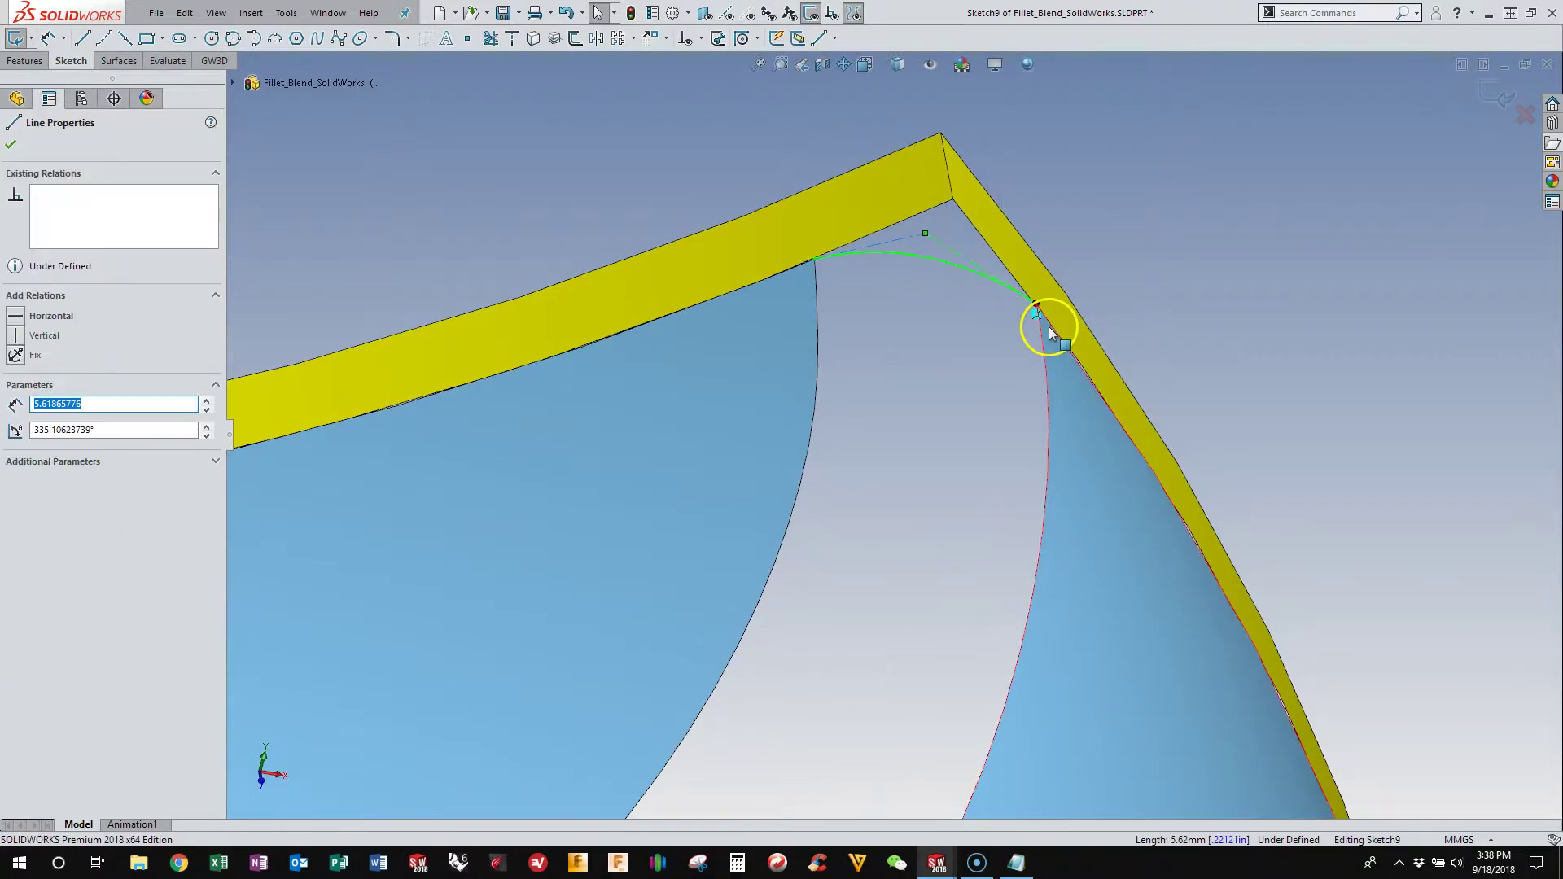
{"action": "left_click", "coordinate": [1042, 342], "text": "ctrl"}
{"action": "left_click", "coordinate": [948, 300]}
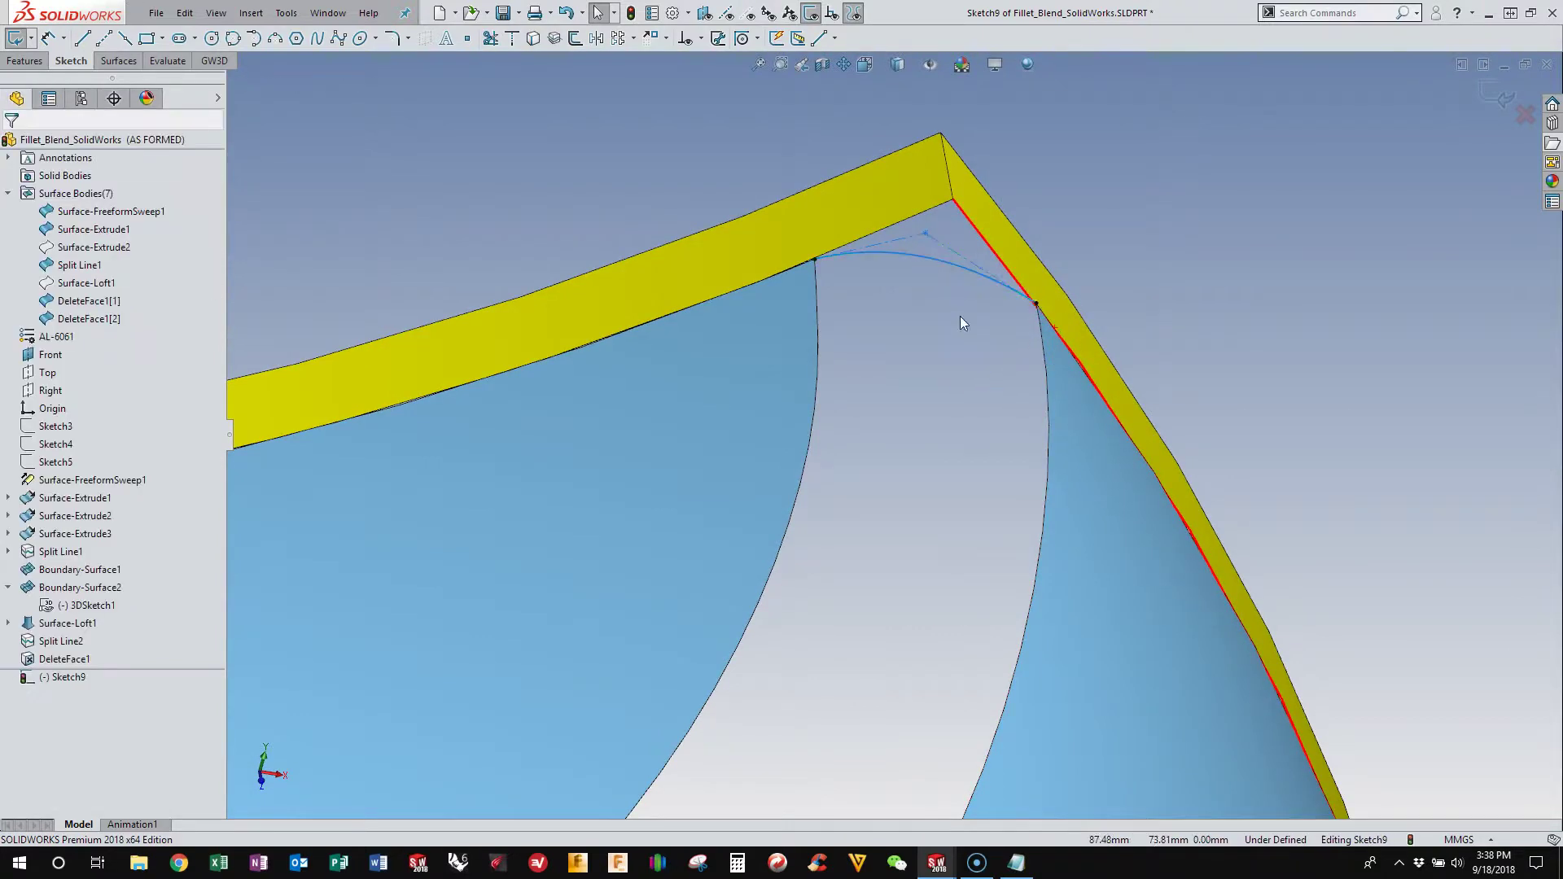
Step: Close the spline sketch and hide the yellow extruded surface running along the outer edges at the peak
{"action": "left_click", "coordinate": [1014, 280]}
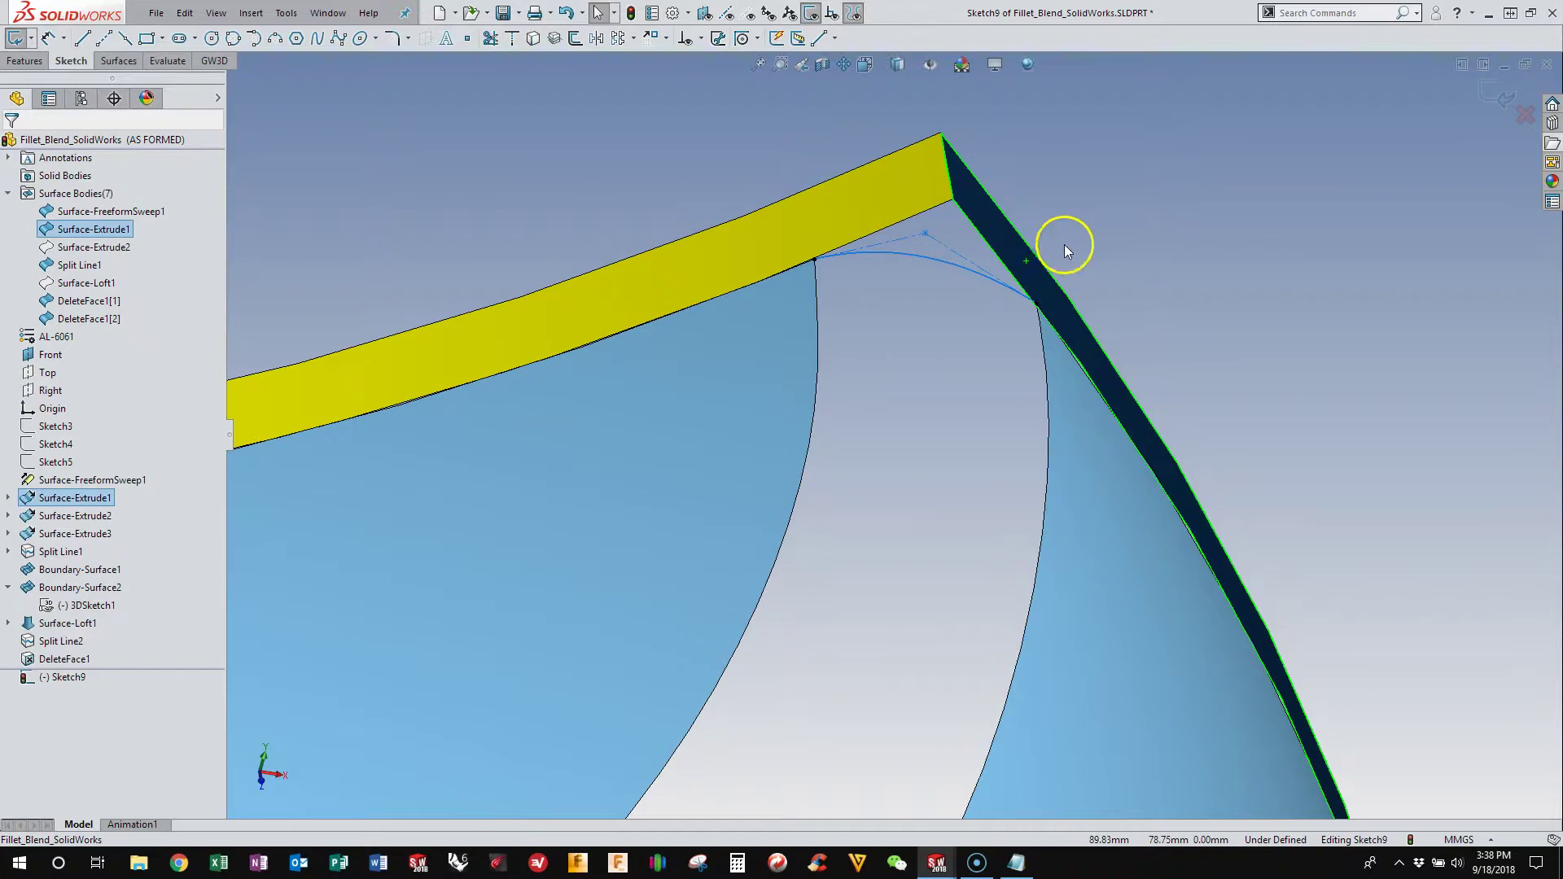
{"action": "left_click", "coordinate": [1507, 101]}
{"action": "key", "text": "s"}
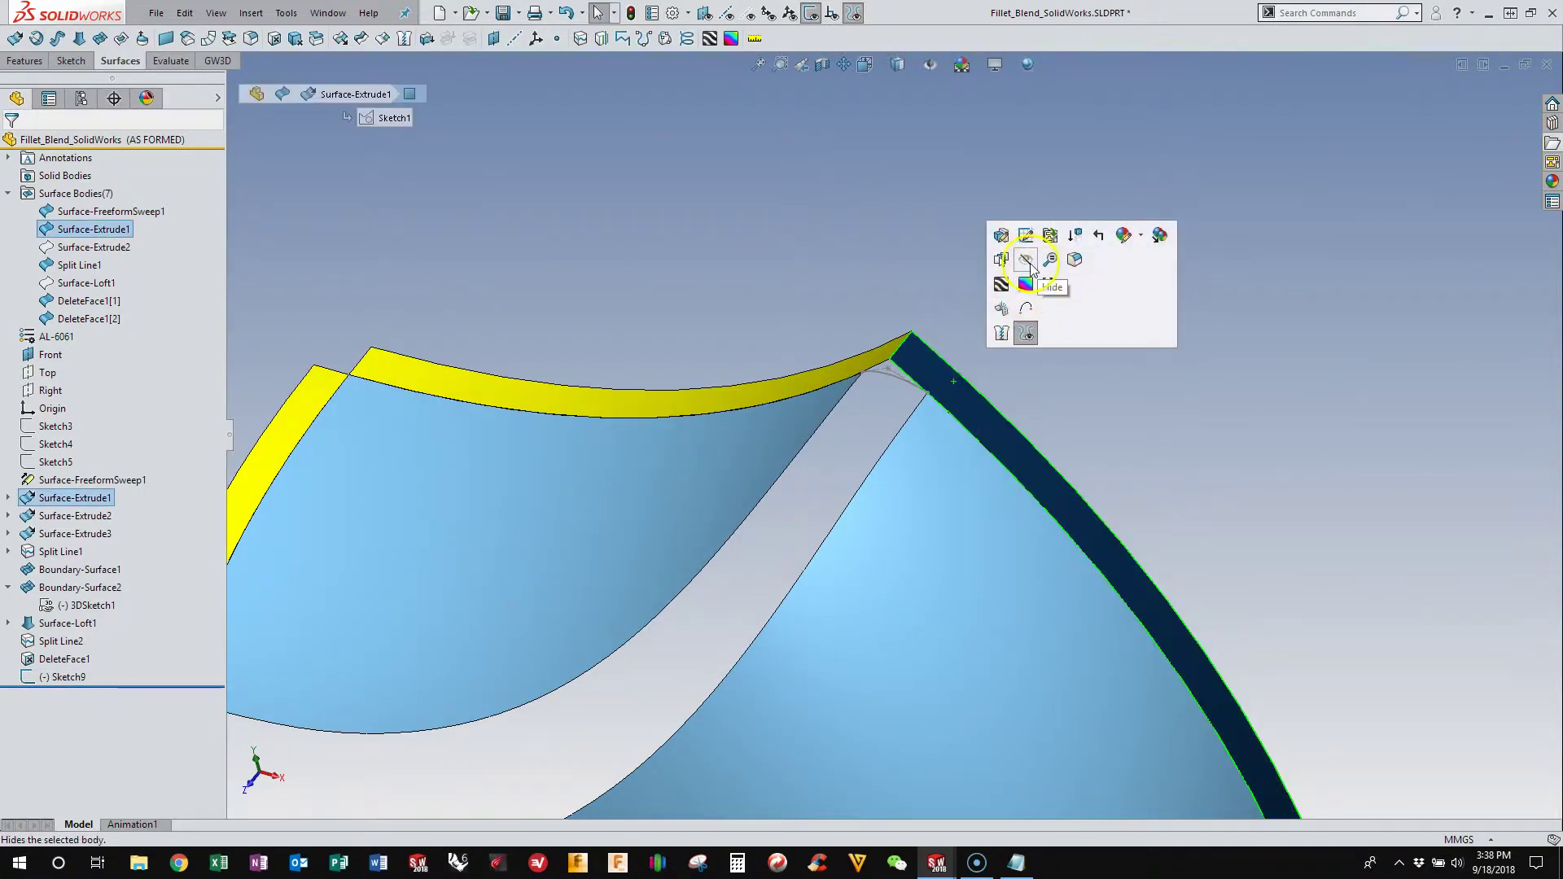
{"action": "left_click", "coordinate": [1026, 259]}
Step: Reopen the peak spline sketch and make the control leg nearest the lower surface tangent to that surface's outer edge
{"action": "left_click", "coordinate": [892, 379]}
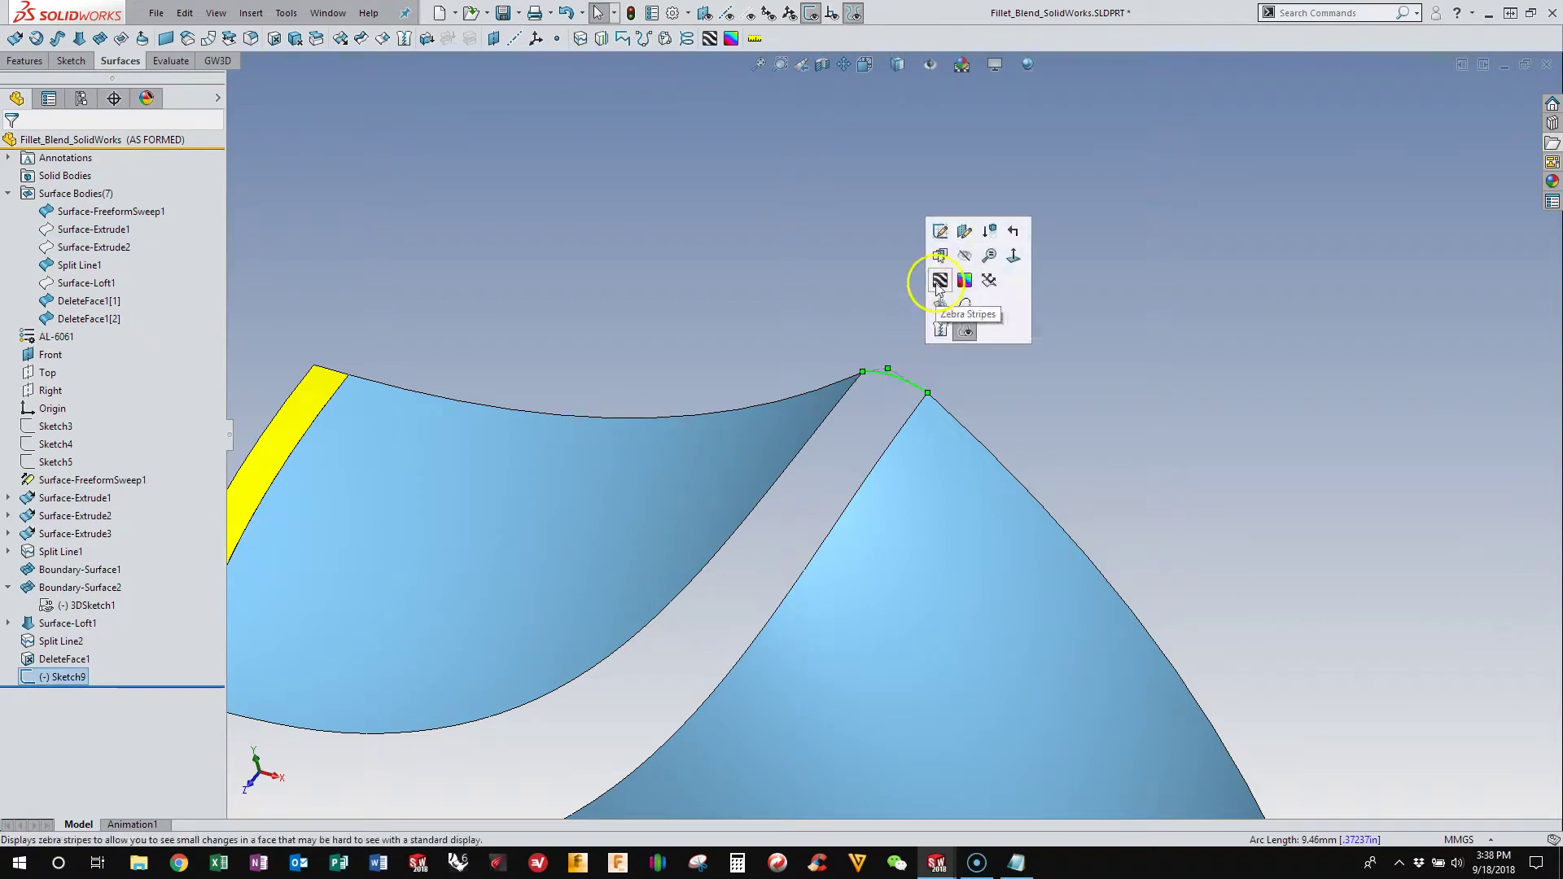
{"action": "left_click", "coordinate": [947, 236]}
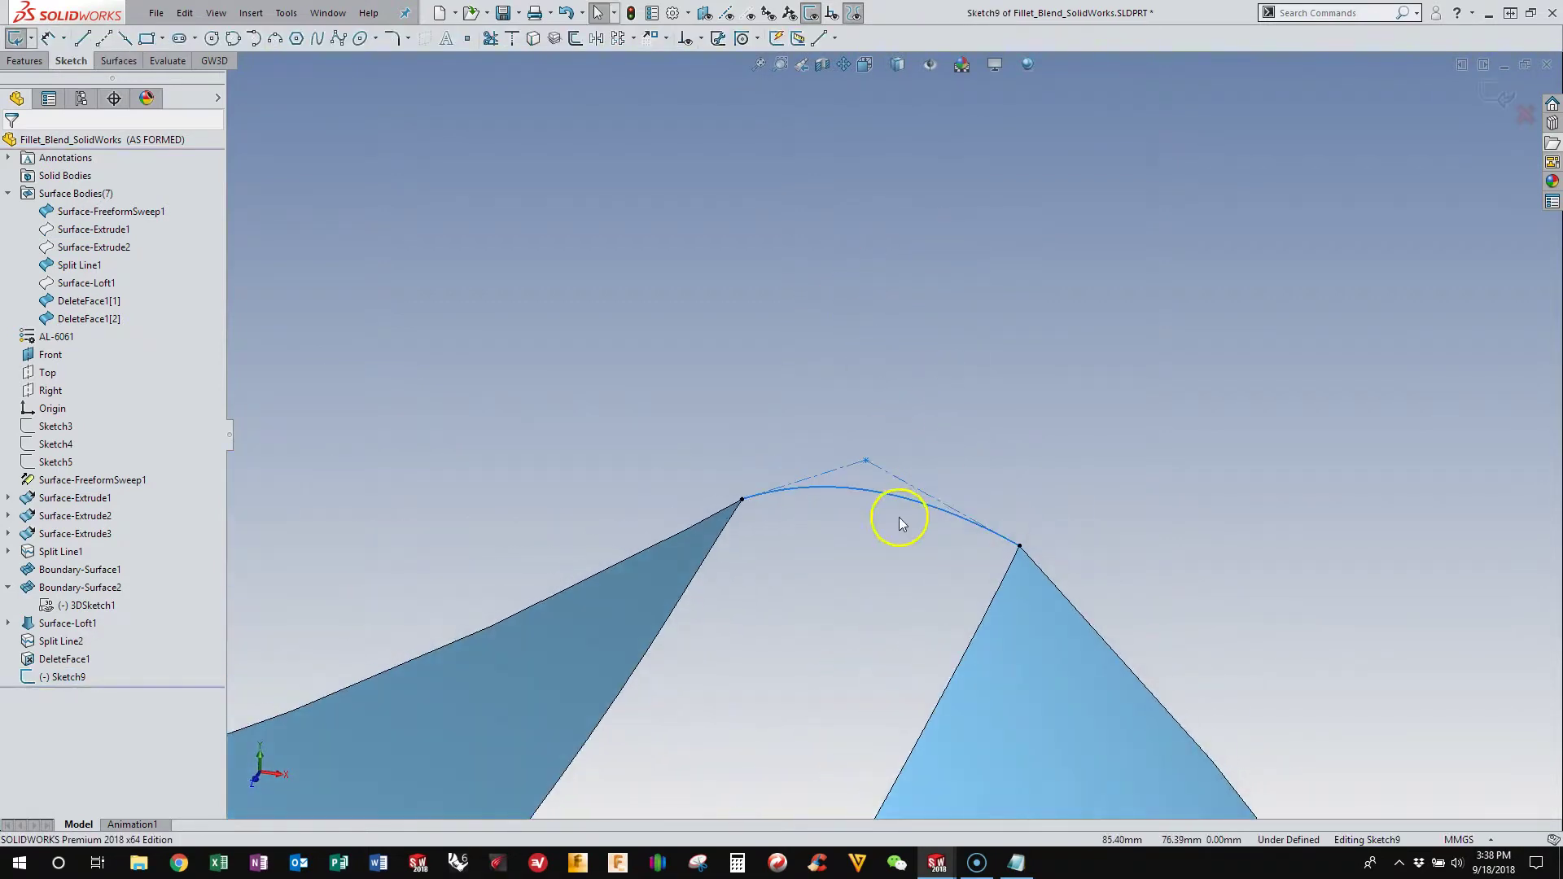
{"action": "left_click", "coordinate": [908, 493]}
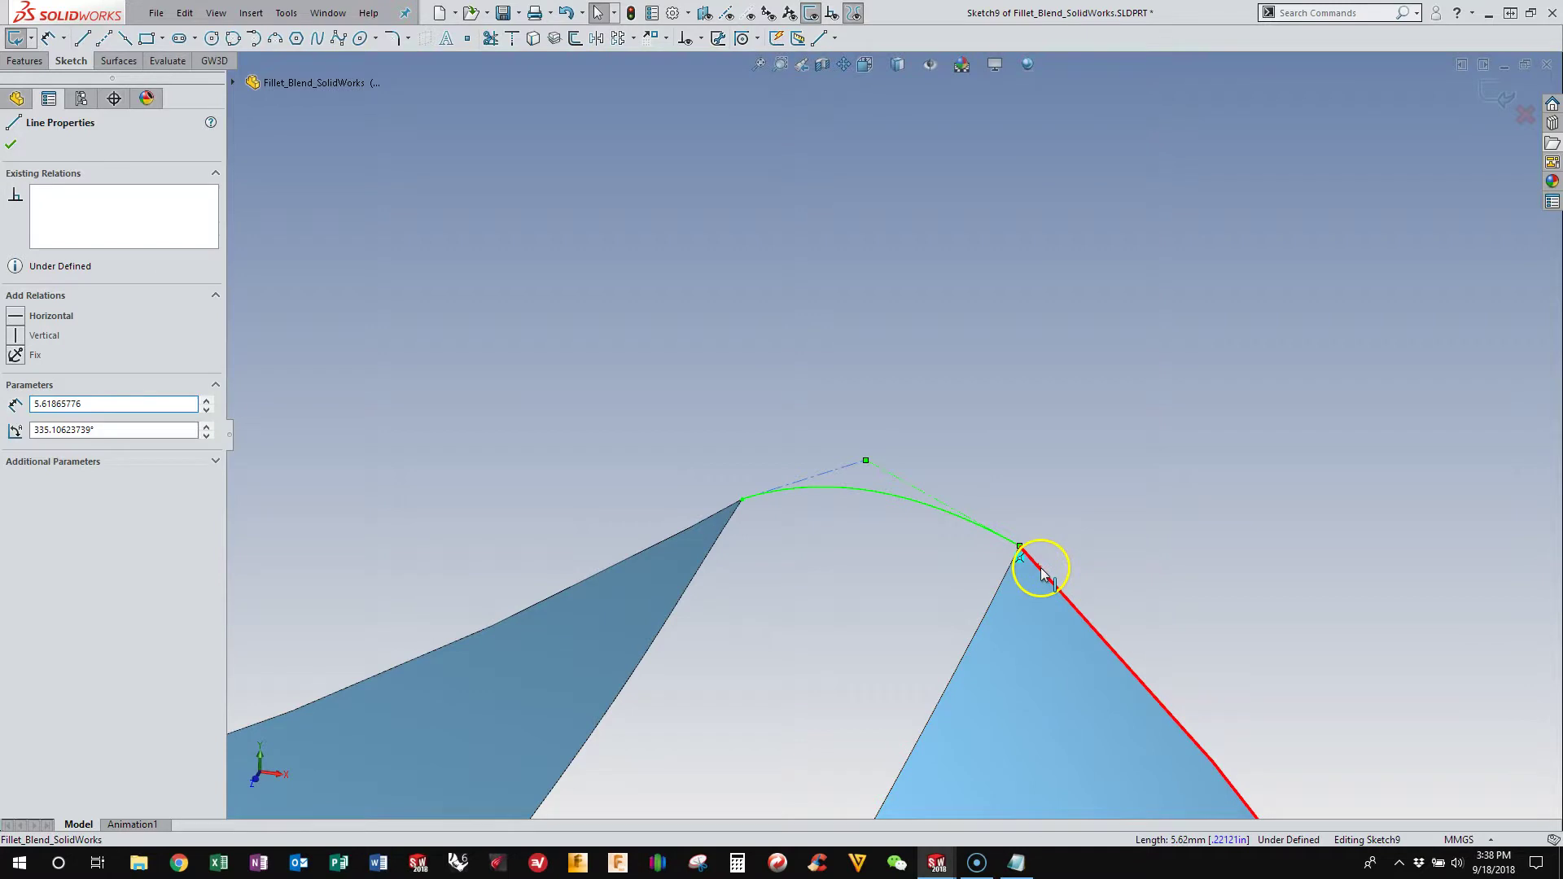
{"action": "left_click", "coordinate": [1039, 569], "text": "ctrl"}
{"action": "left_click", "coordinate": [37, 427]}
{"action": "left_click", "coordinate": [872, 442]}
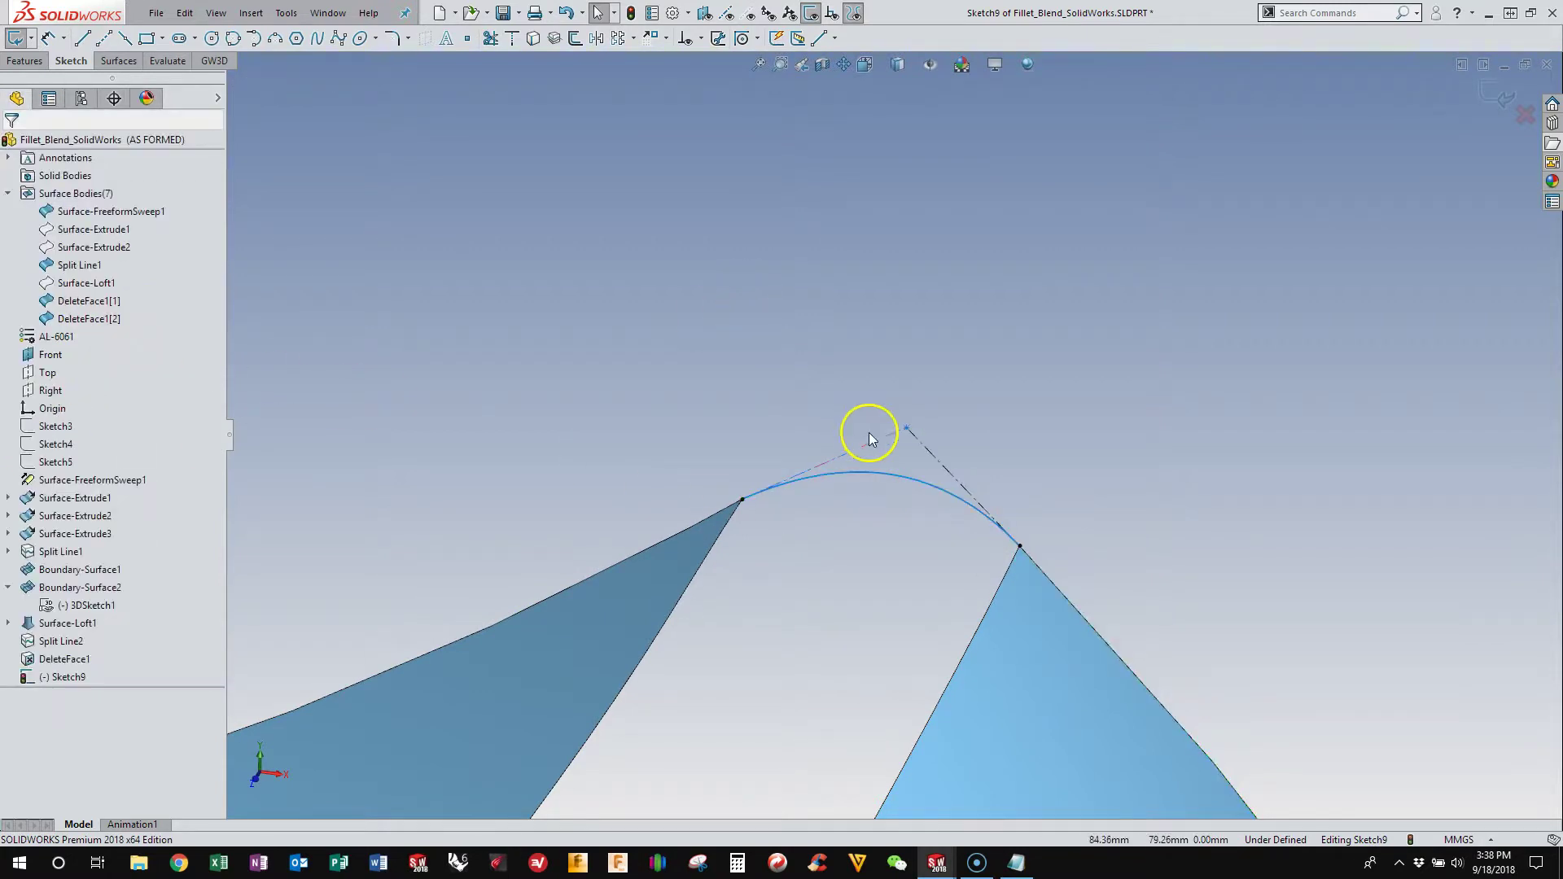
Step: Make the spline's other control leg tangent to the upper surface's outer edge, and close the sketch
{"action": "left_click", "coordinate": [872, 447]}
{"action": "left_click", "coordinate": [712, 514], "text": "ctrl"}
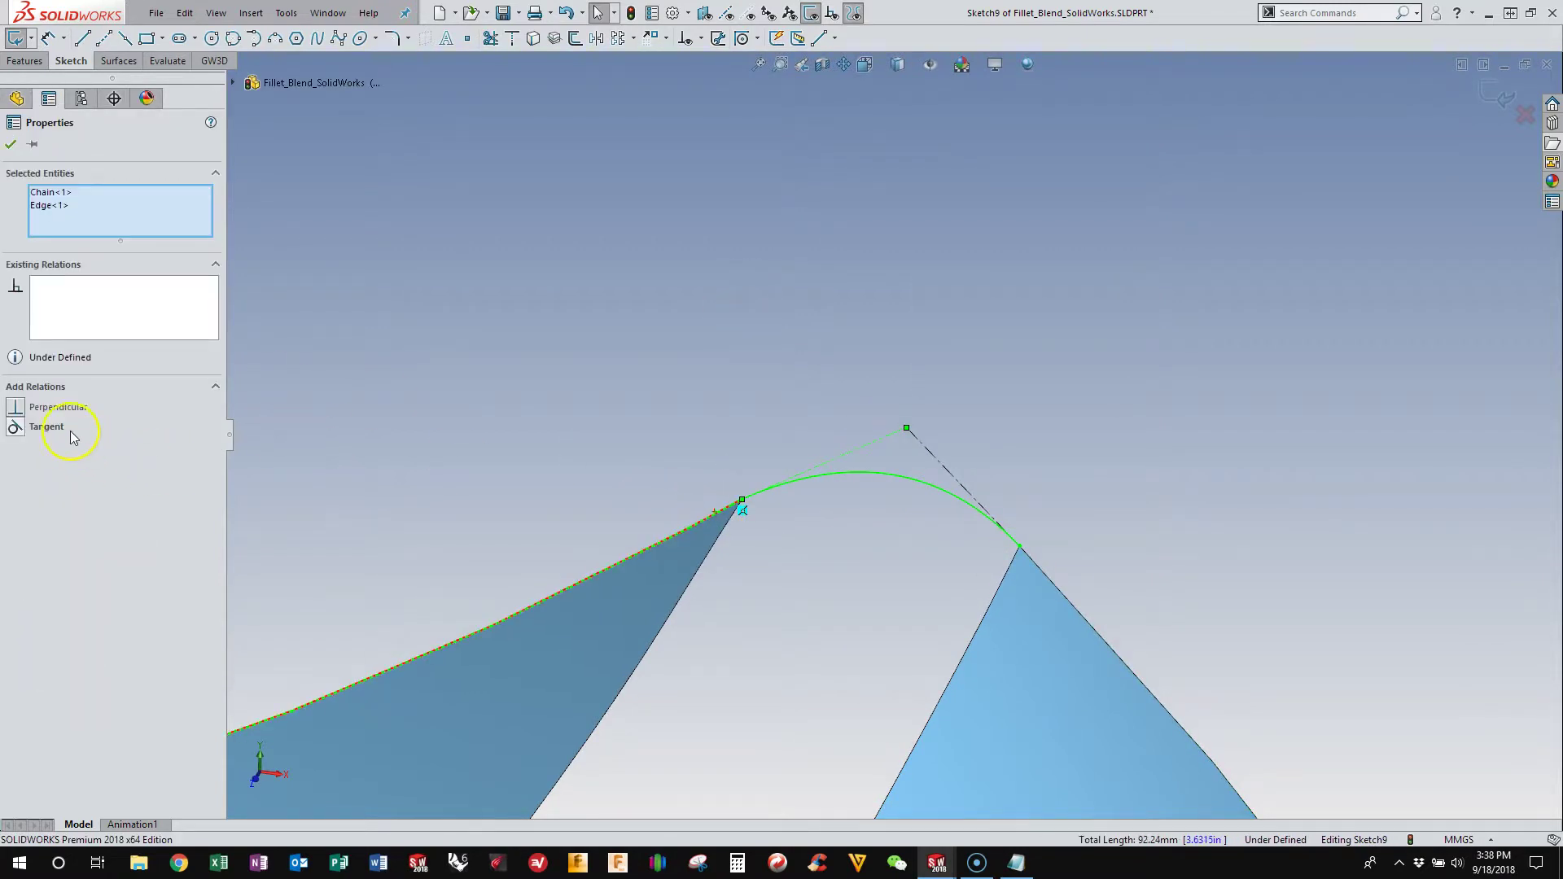
{"action": "left_click", "coordinate": [15, 427]}
{"action": "left_click", "coordinate": [925, 312]}
{"action": "scroll", "coordinate": [933, 375], "scroll_direction": "up", "scroll_amount": 4}
{"action": "middle_click_drag", "start_coordinate": [935, 377], "coordinate": [806, 469]}
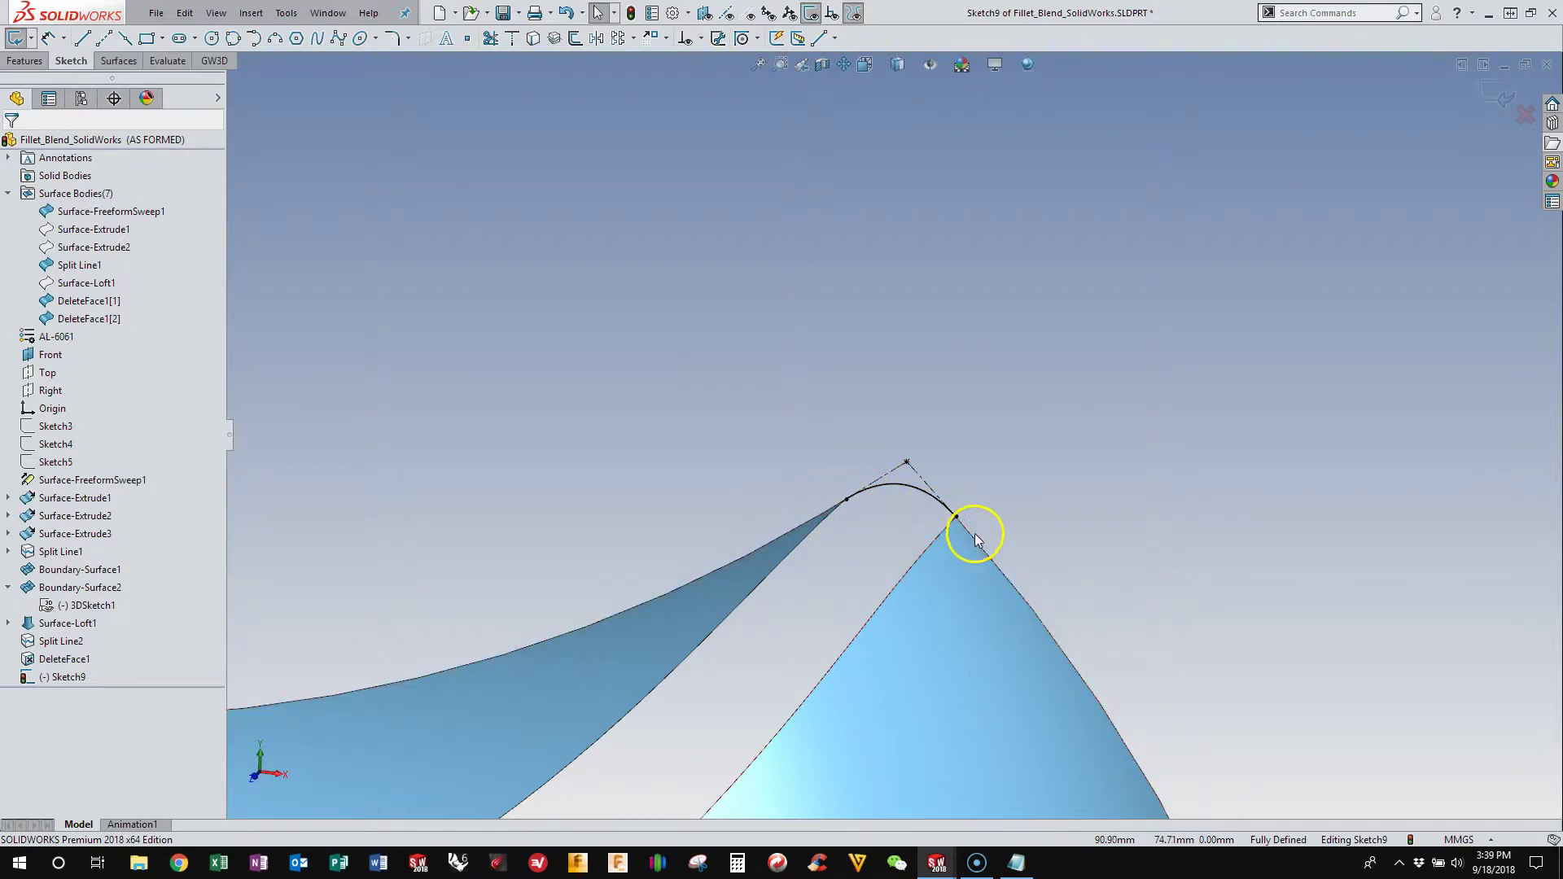
{"action": "scroll", "coordinate": [971, 534], "scroll_direction": "up", "scroll_amount": 5}
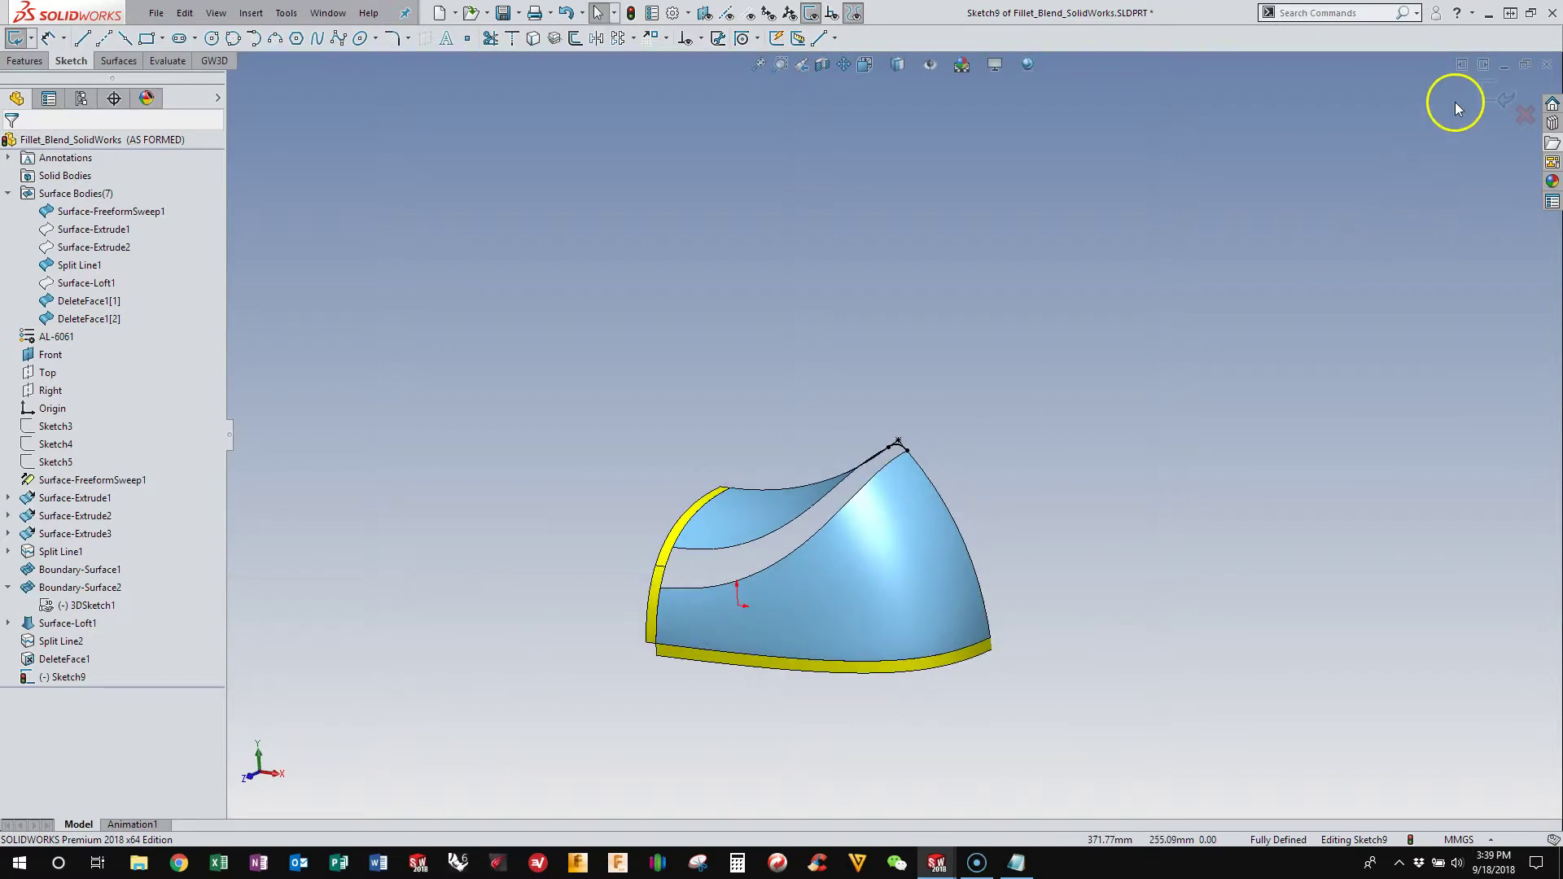
{"action": "left_click", "coordinate": [1505, 99]}
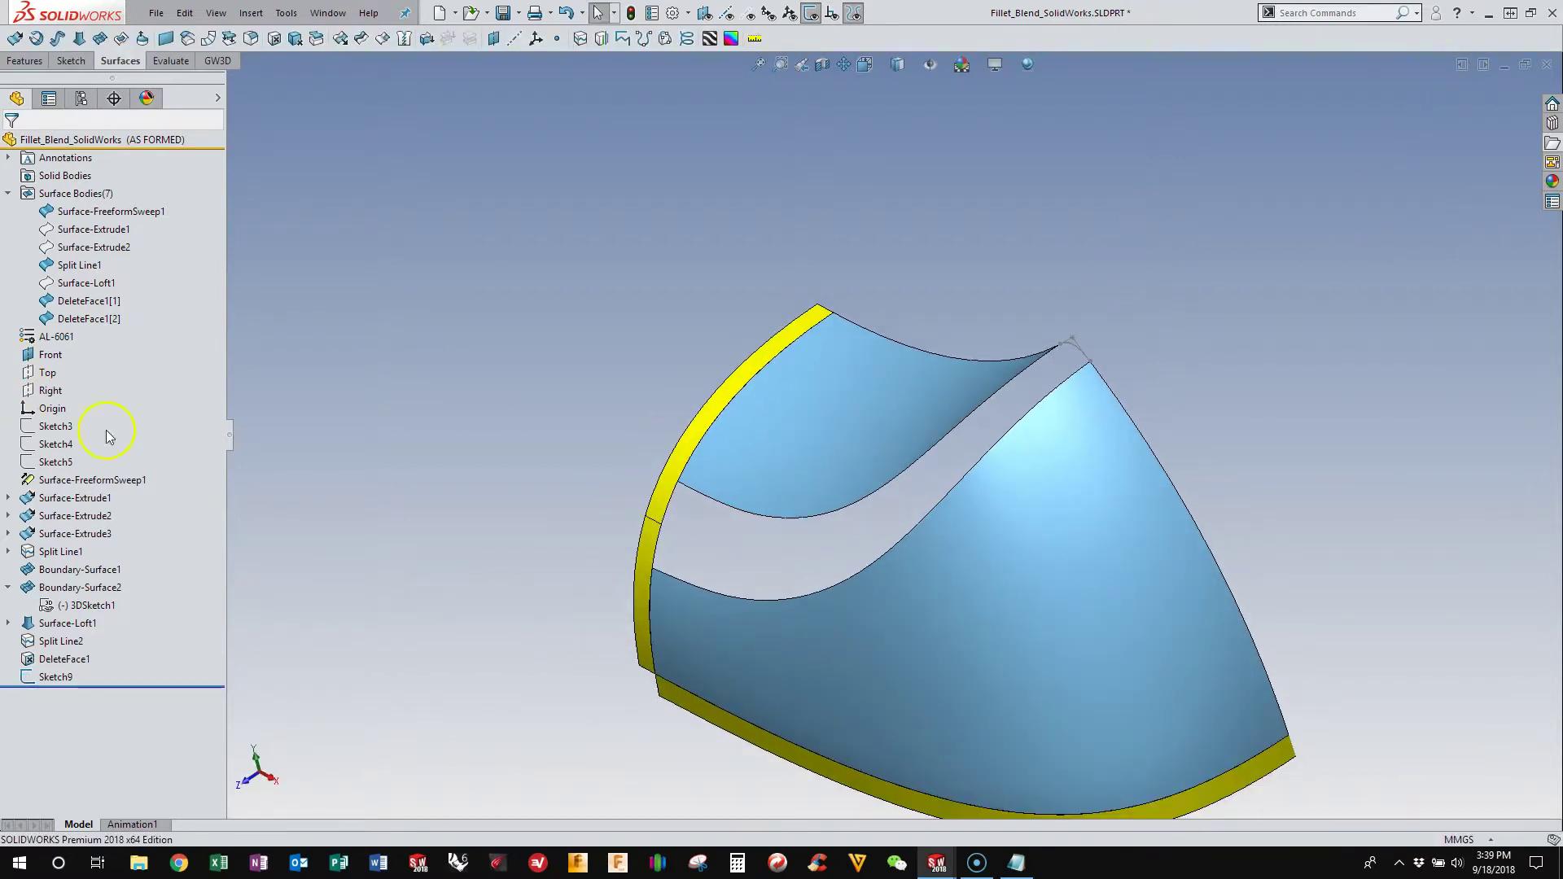
Step: Hide the yellow split surface along the gap's wide end, opposite the peak
{"action": "left_click", "coordinate": [637, 515]}
{"action": "left_click", "coordinate": [797, 370]}
{"action": "mouse_move", "coordinate": [618, 355]}
{"action": "middle_mouse_down"}
{"action": "mouse_move", "coordinate": [375, 370]}
{"action": "mouse_move", "coordinate": [433, 225]}
{"action": "middle_mouse_up"}
Step: Sketch a three-point Bezier style spline on the Right plane, beside the open wide end of the gap
{"action": "left_click", "coordinate": [34, 390]}
{"action": "left_click", "coordinate": [46, 358]}
{"action": "left_click", "coordinate": [345, 39]}
{"action": "scroll", "coordinate": [579, 385], "scroll_direction": "down", "scroll_amount": 3}
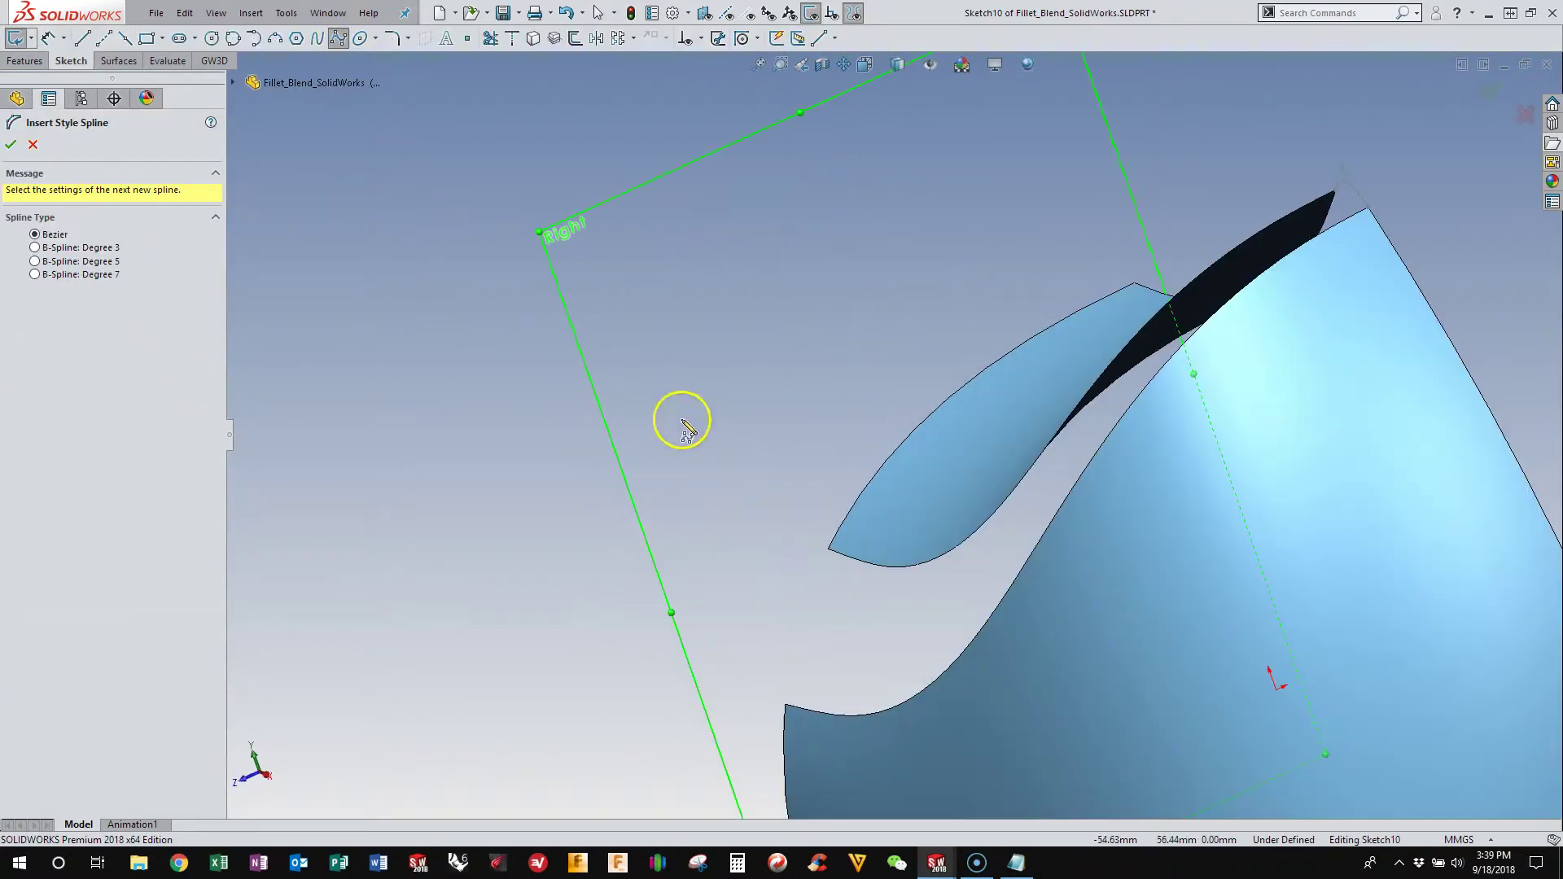
{"action": "left_click", "coordinate": [782, 672]}
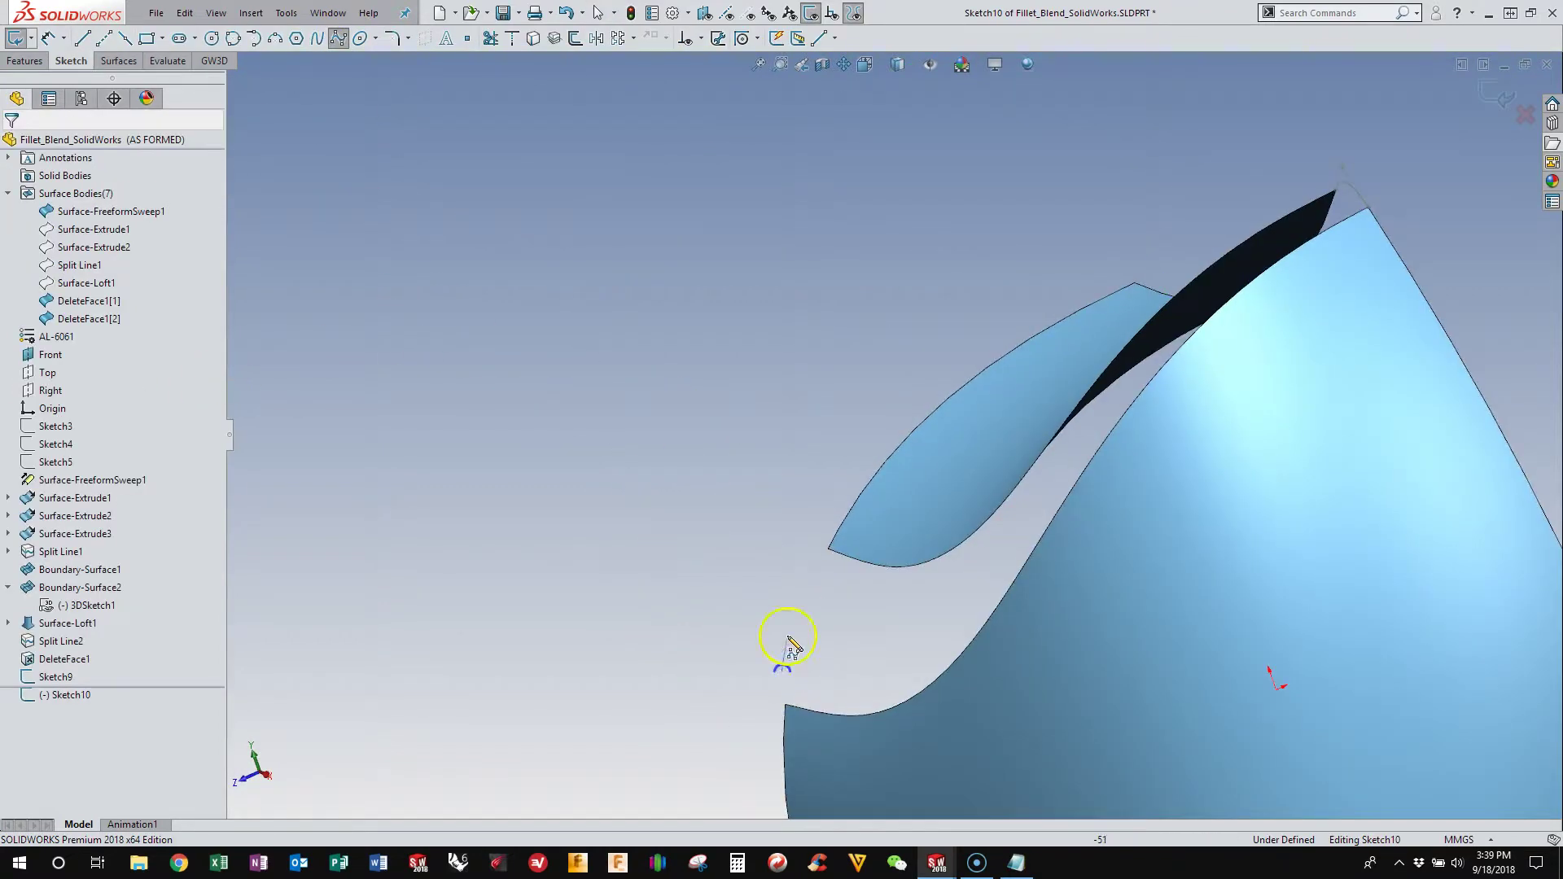
{"action": "double_click", "coordinate": [826, 582]}
Step: Make the spline's two endpoints coincident with the upper and lower surface vertices at the gap's wide end
{"action": "left_click", "coordinate": [828, 549], "text": "ctrl"}
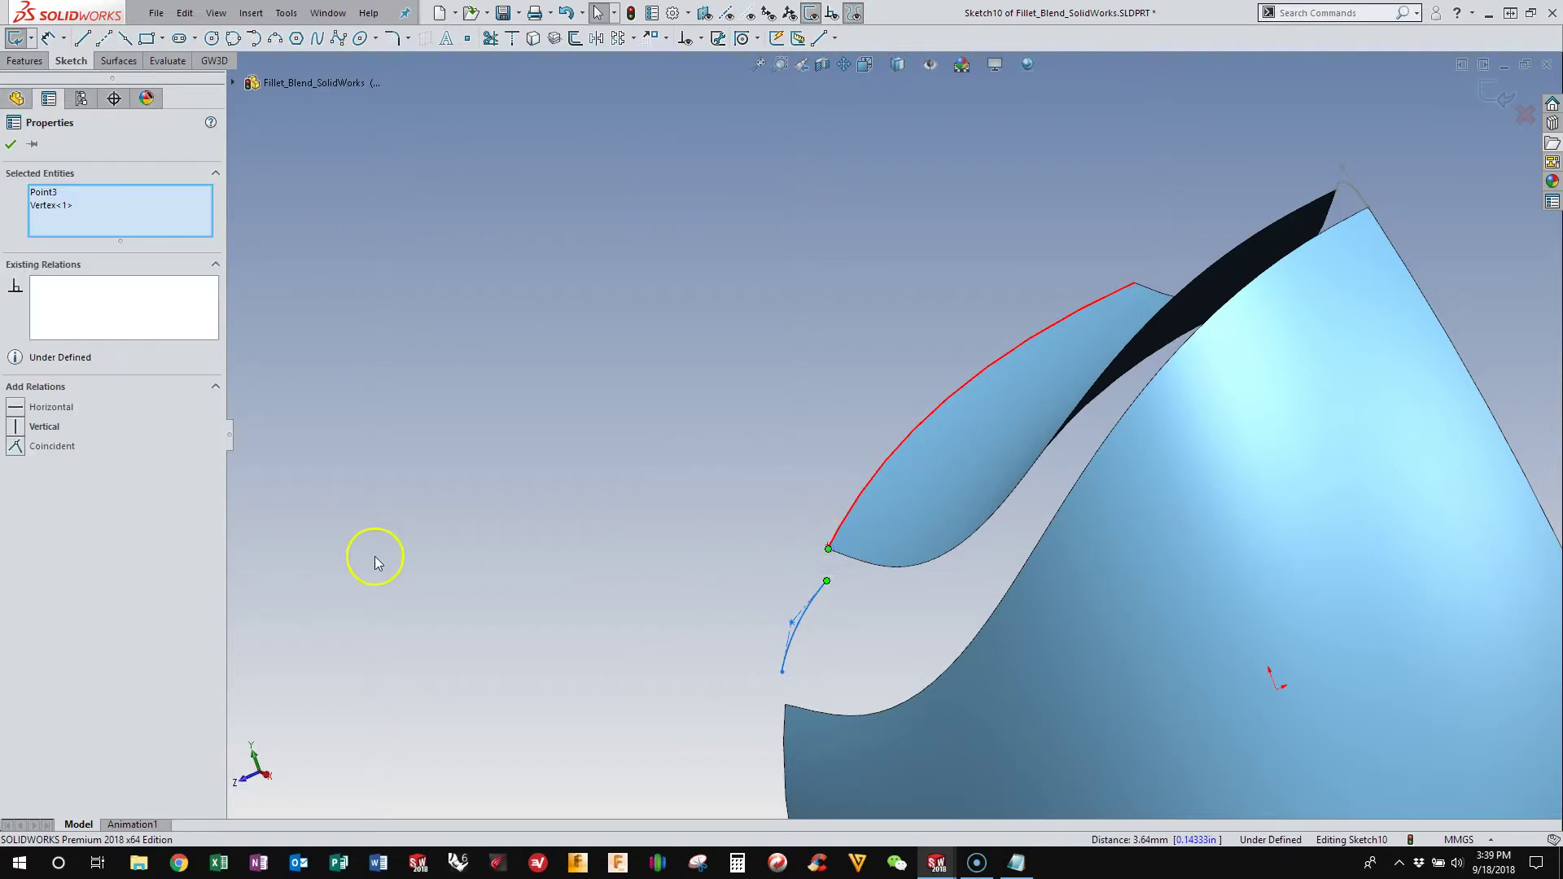
{"action": "left_click", "coordinate": [13, 447]}
{"action": "left_click", "coordinate": [670, 608]}
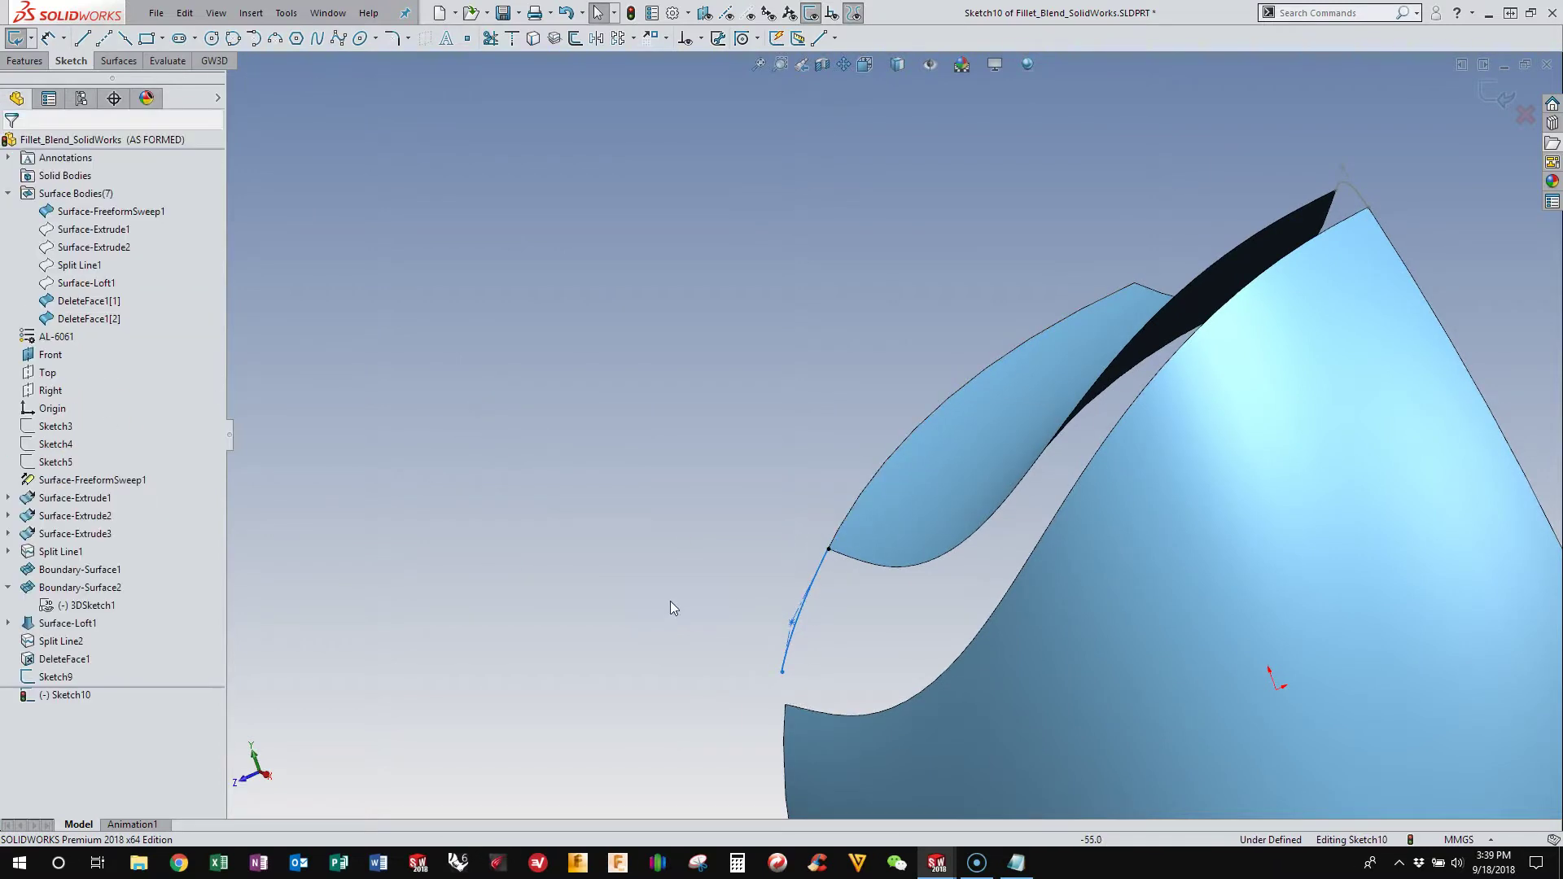
{"action": "left_click", "coordinate": [782, 673]}
{"action": "left_click", "coordinate": [784, 704], "text": "ctrl"}
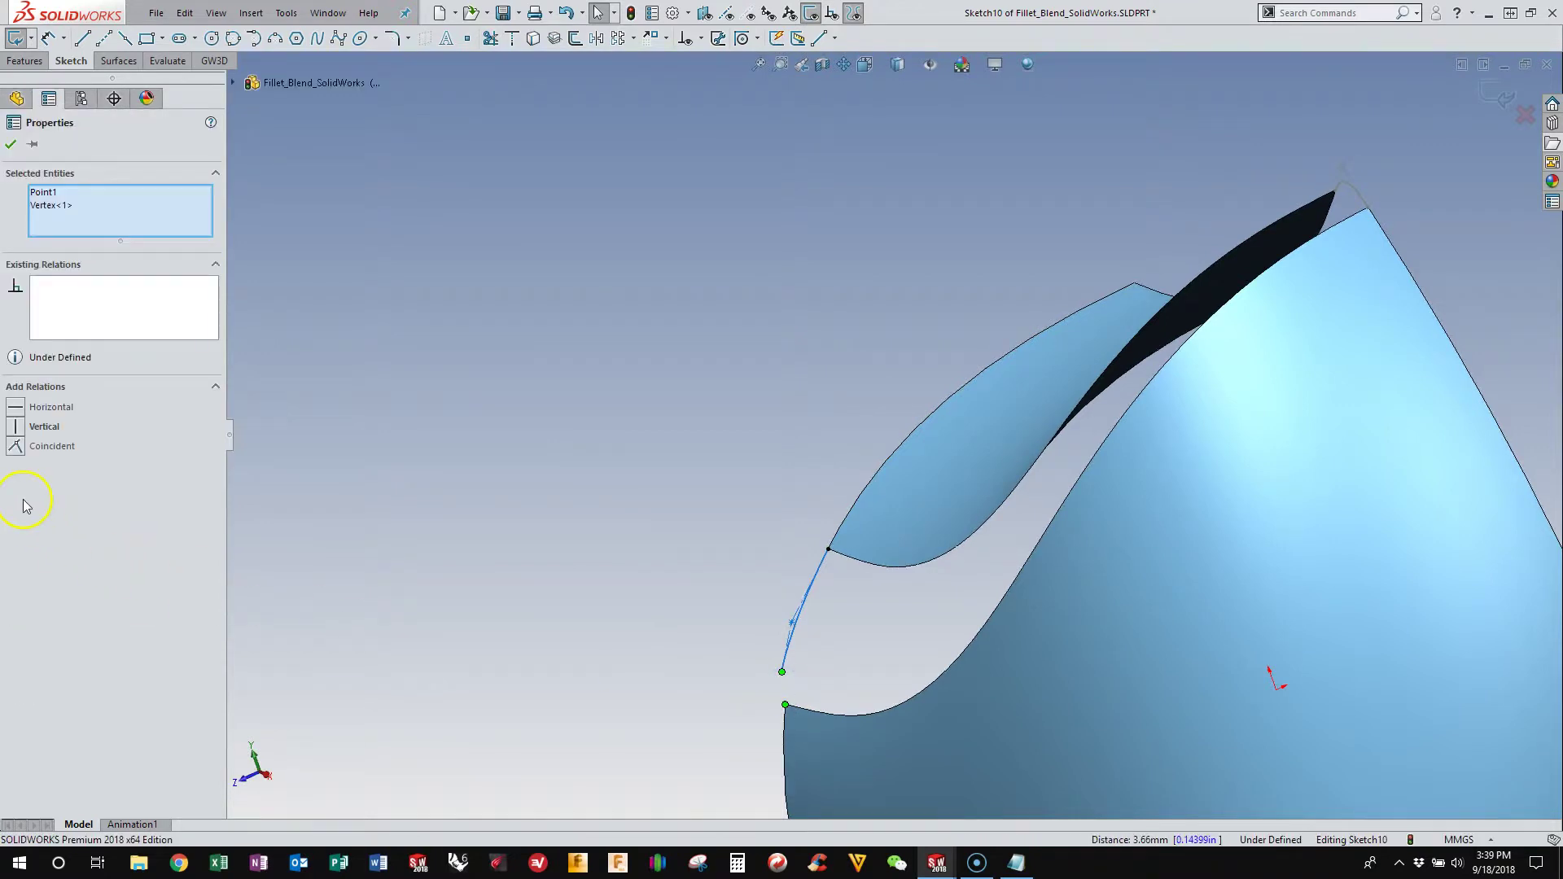
{"action": "left_click", "coordinate": [14, 447]}
{"action": "left_click", "coordinate": [860, 671]}
Step: Make both control legs of the wide-end spline tangent to the adjoining surface edges, and close the sketch
{"action": "scroll", "coordinate": [860, 671], "scroll_direction": "down", "scroll_amount": 2}
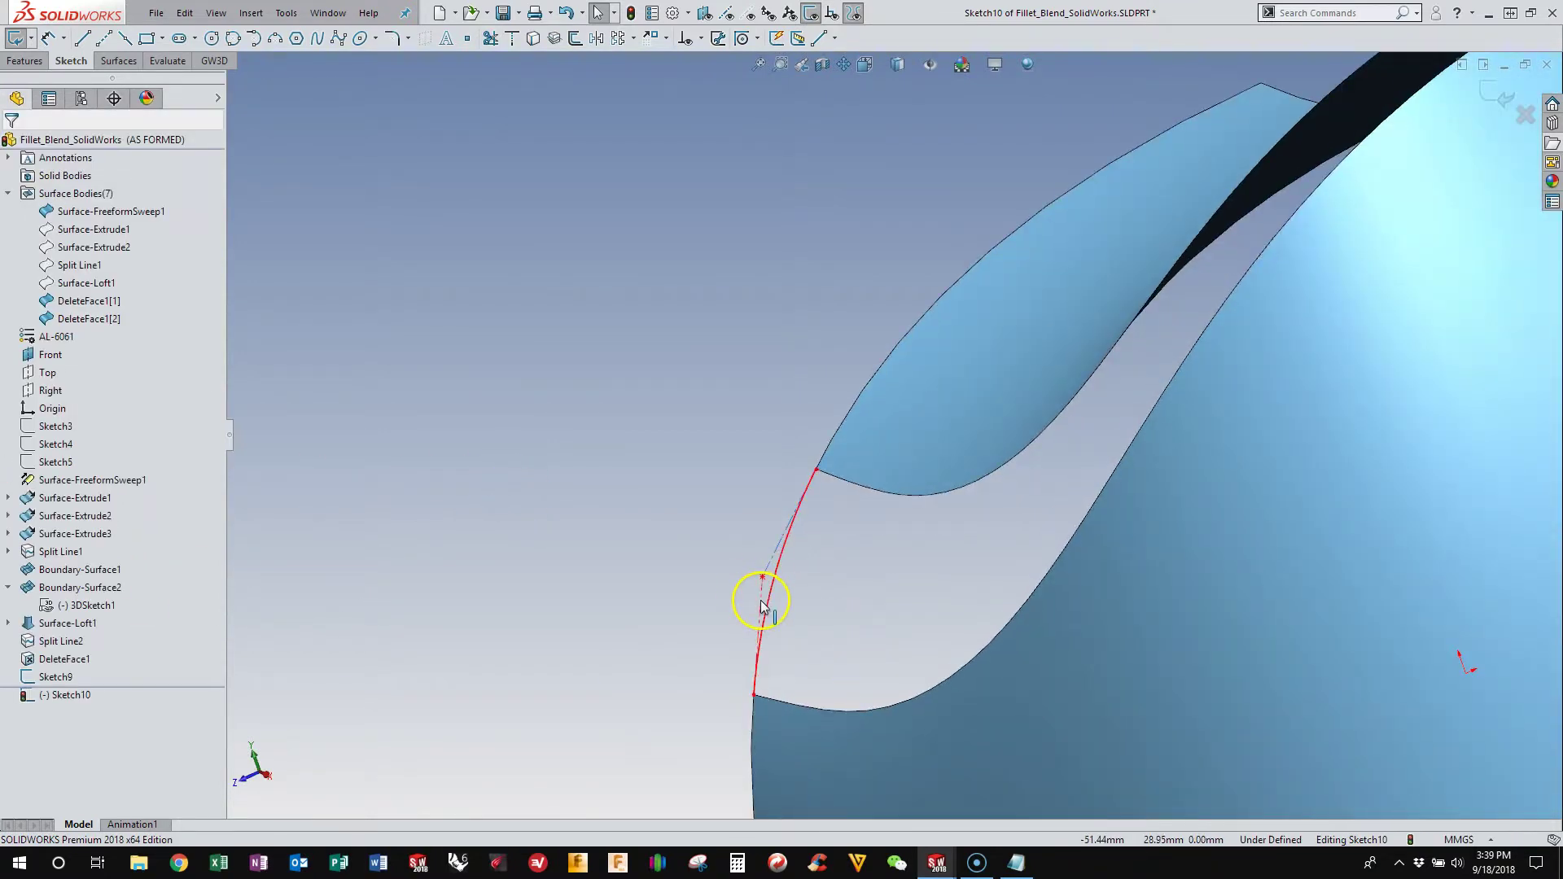
{"action": "left_click", "coordinate": [764, 605]}
{"action": "left_click", "coordinate": [752, 733], "text": "ctrl"}
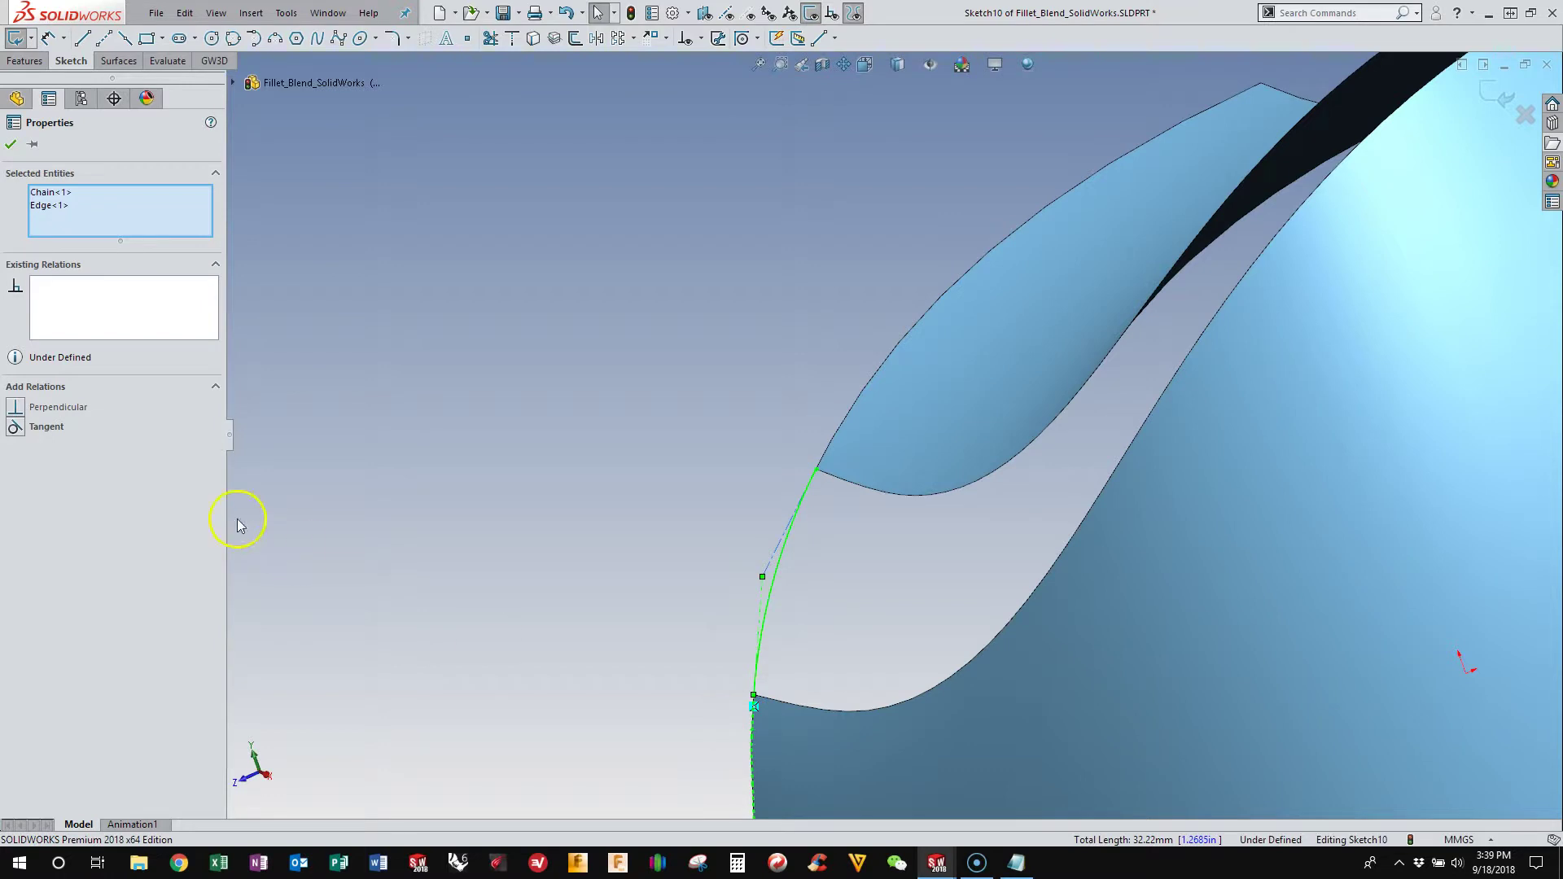
{"action": "left_click", "coordinate": [752, 549]}
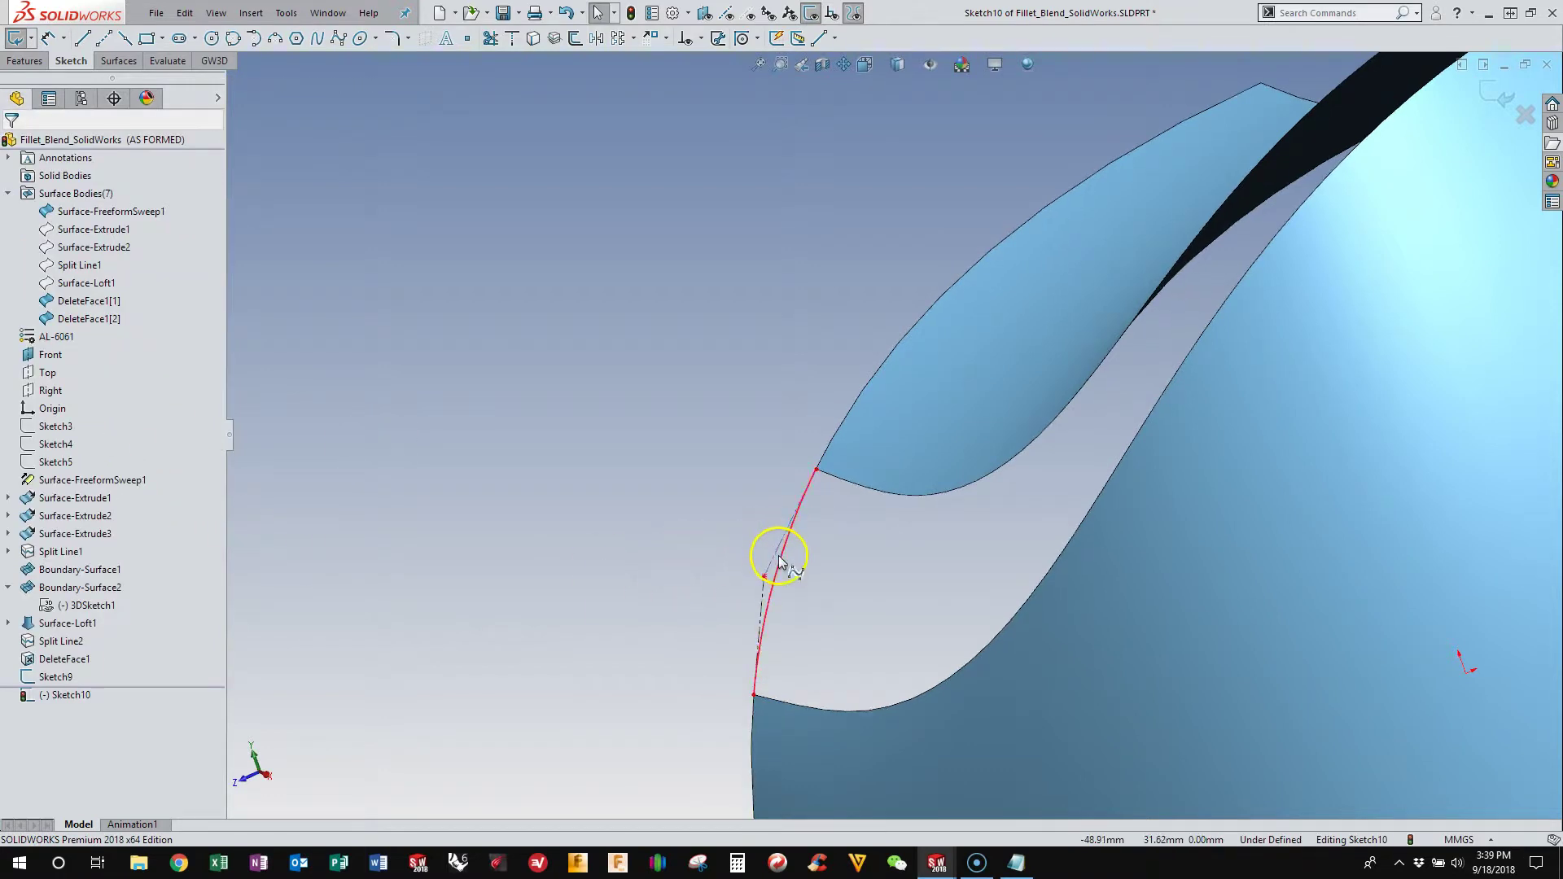
{"action": "left_click", "coordinate": [779, 559]}
{"action": "left_click", "coordinate": [839, 425], "text": "ctrl"}
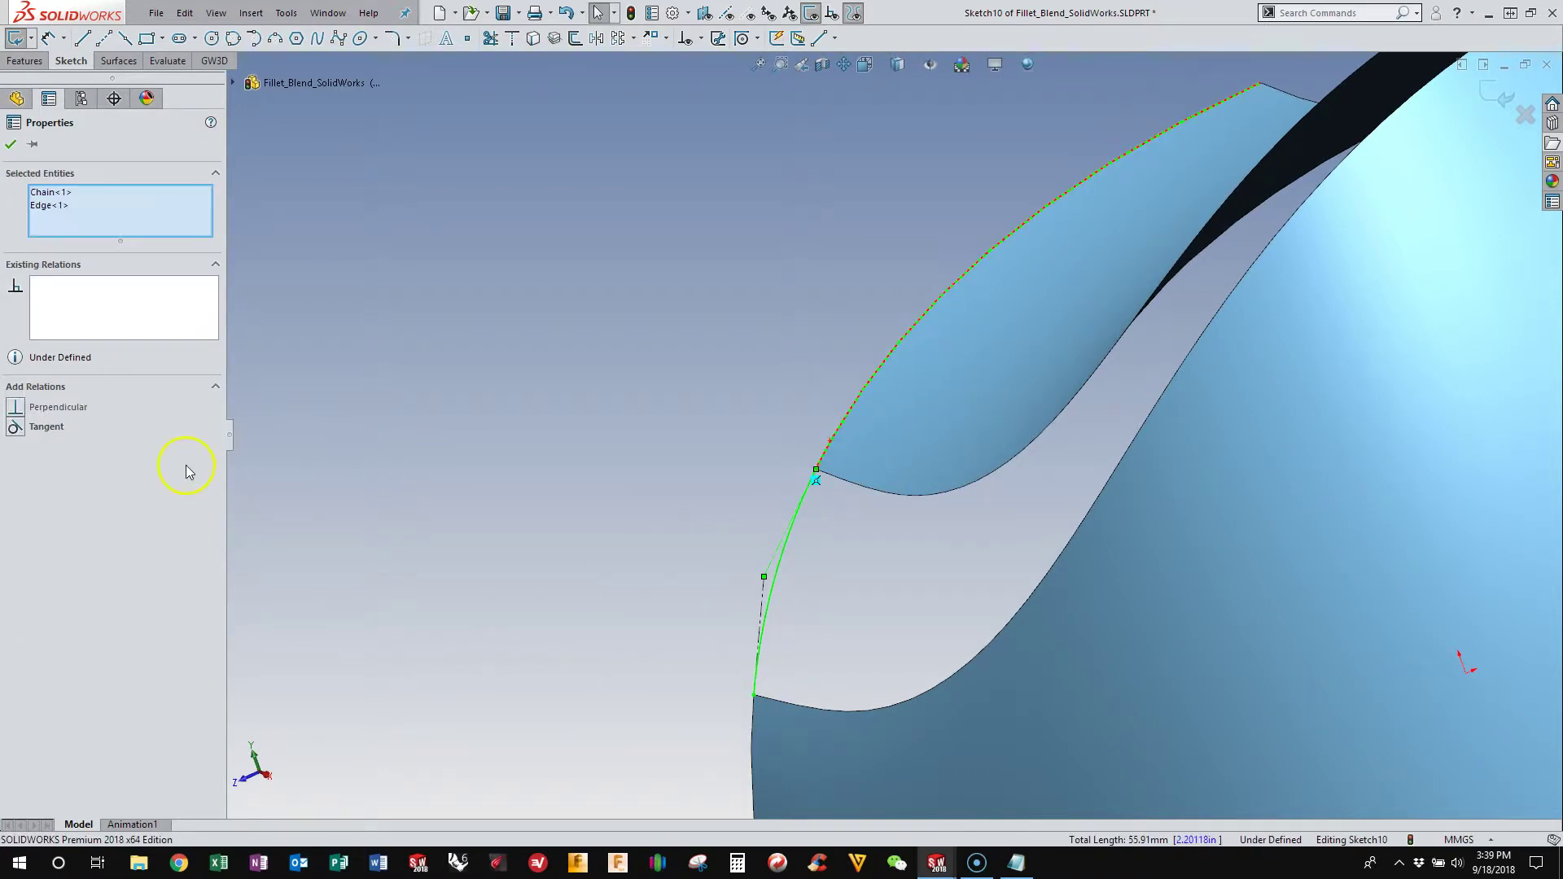
{"action": "left_click", "coordinate": [25, 425]}
{"action": "left_click", "coordinate": [600, 520]}
{"action": "scroll", "coordinate": [601, 520], "scroll_direction": "up", "scroll_amount": 6}
{"action": "middle_click_drag", "start_coordinate": [600, 529], "coordinate": [737, 508]}
{"action": "left_click", "coordinate": [1505, 98]}
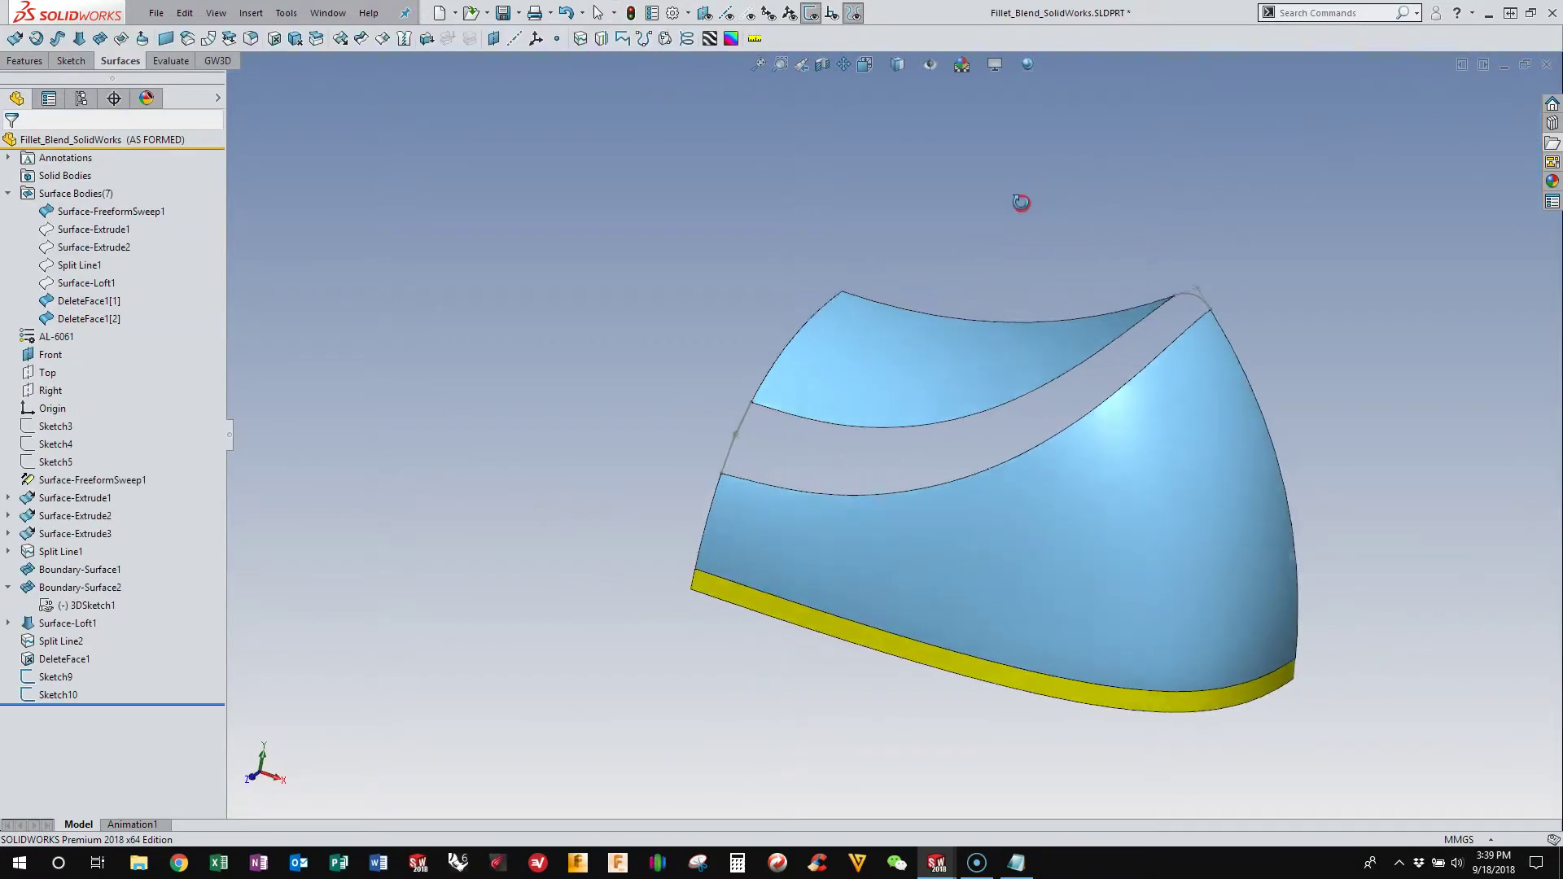
Step: Start a new boundary surface using the gap's upper and lower curved edges as Direction 1
{"action": "scroll", "coordinate": [770, 416], "scroll_direction": "down", "scroll_amount": 5}
{"action": "middle_click_drag", "start_coordinate": [838, 405], "coordinate": [844, 423]}
{"action": "scroll", "coordinate": [863, 456], "scroll_direction": "up", "scroll_amount": 5}
{"action": "scroll", "coordinate": [1203, 338], "scroll_direction": "down", "scroll_amount": 3}
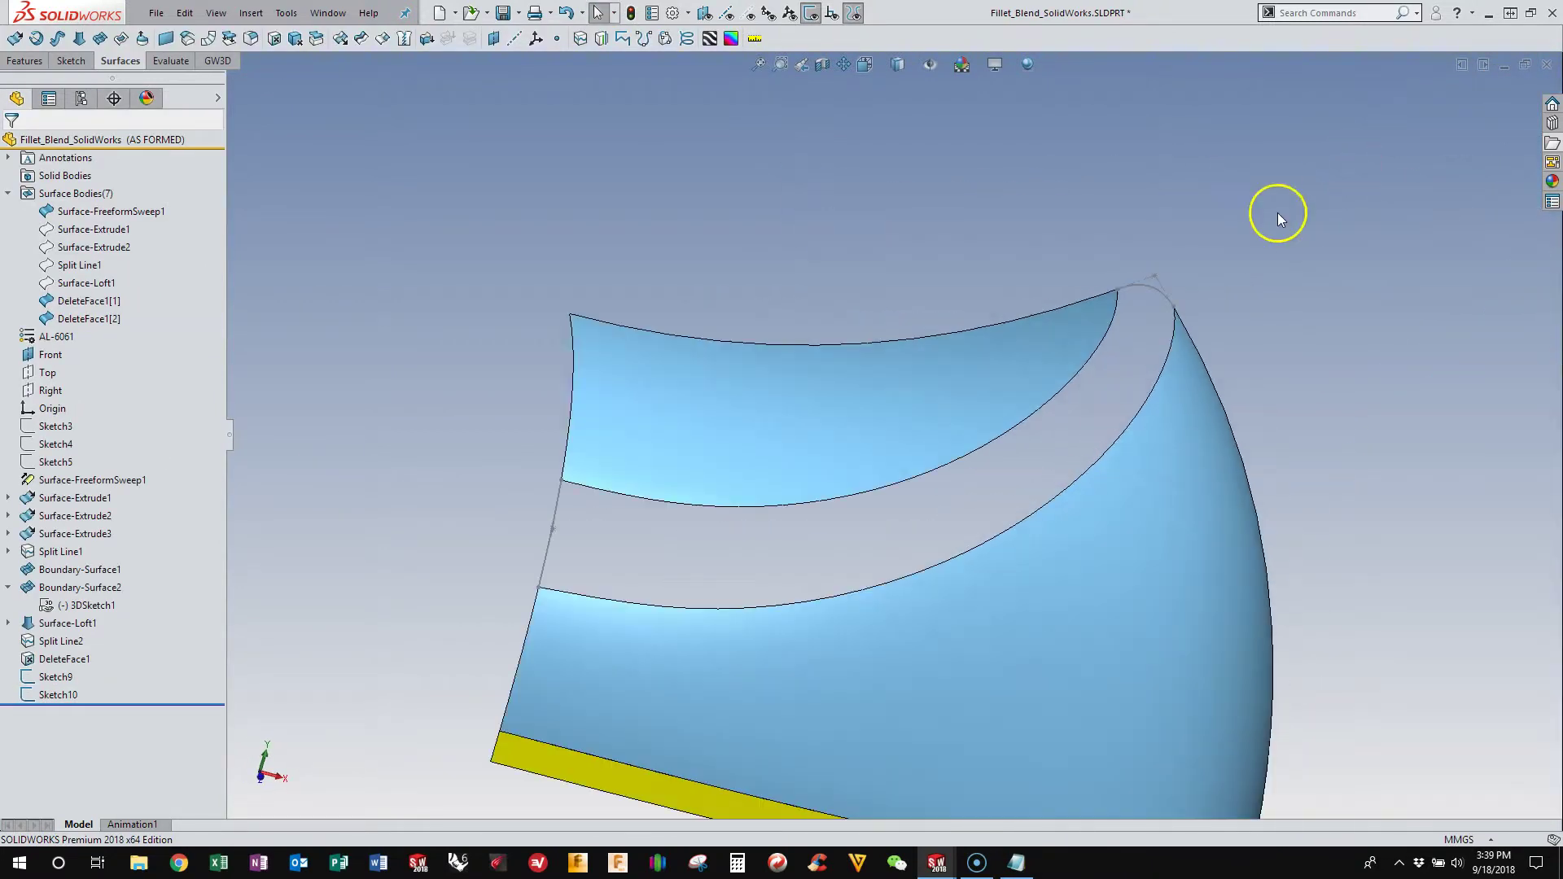
{"action": "middle_click_drag", "start_coordinate": [594, 535], "coordinate": [553, 528]}
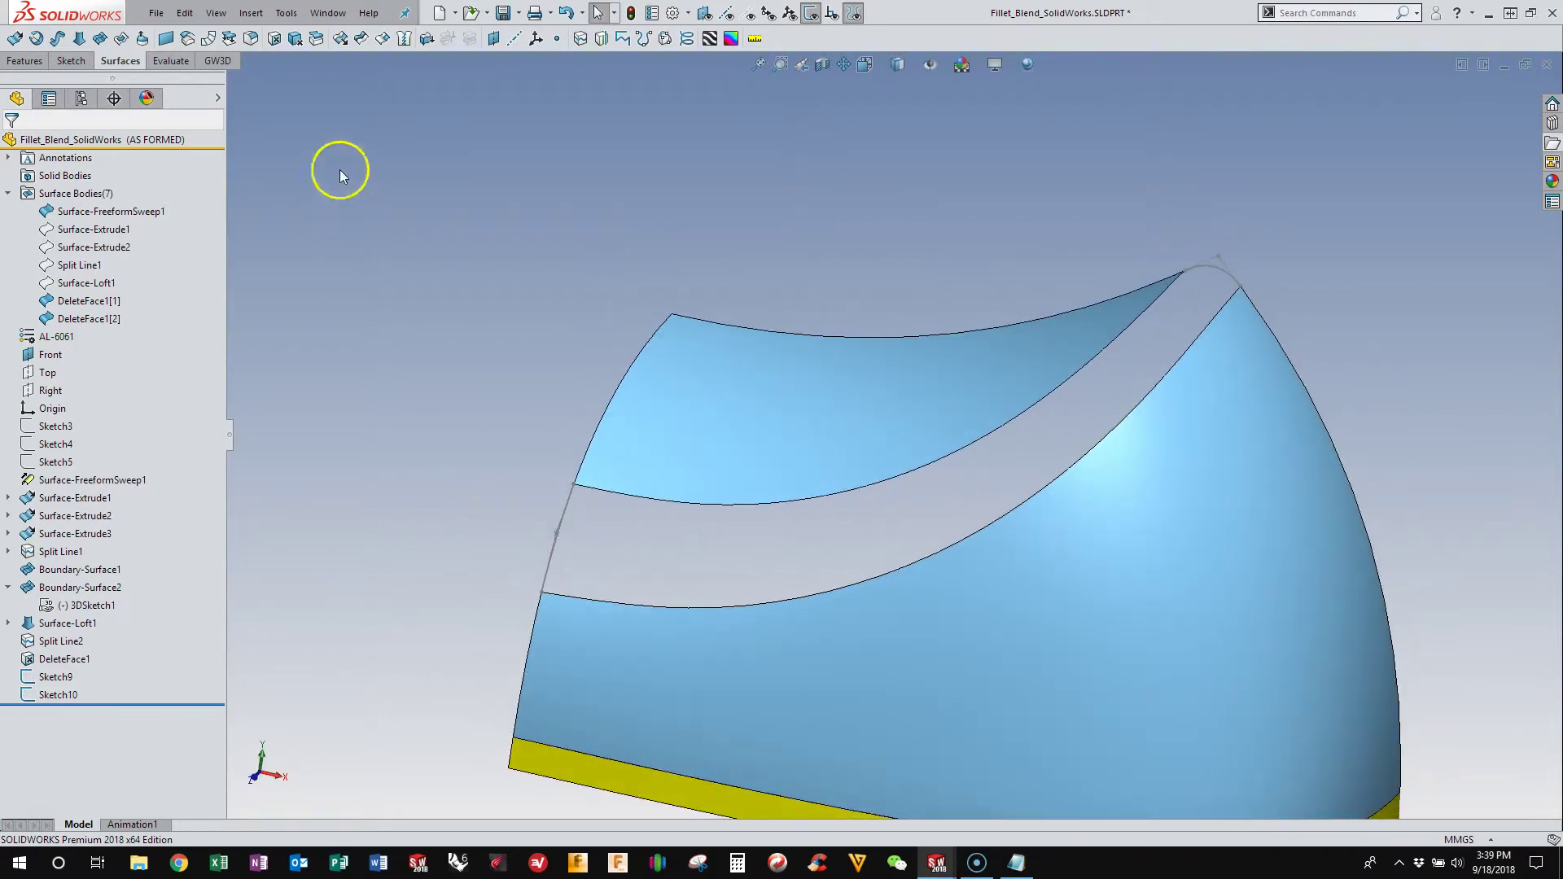
{"action": "left_click", "coordinate": [120, 39]}
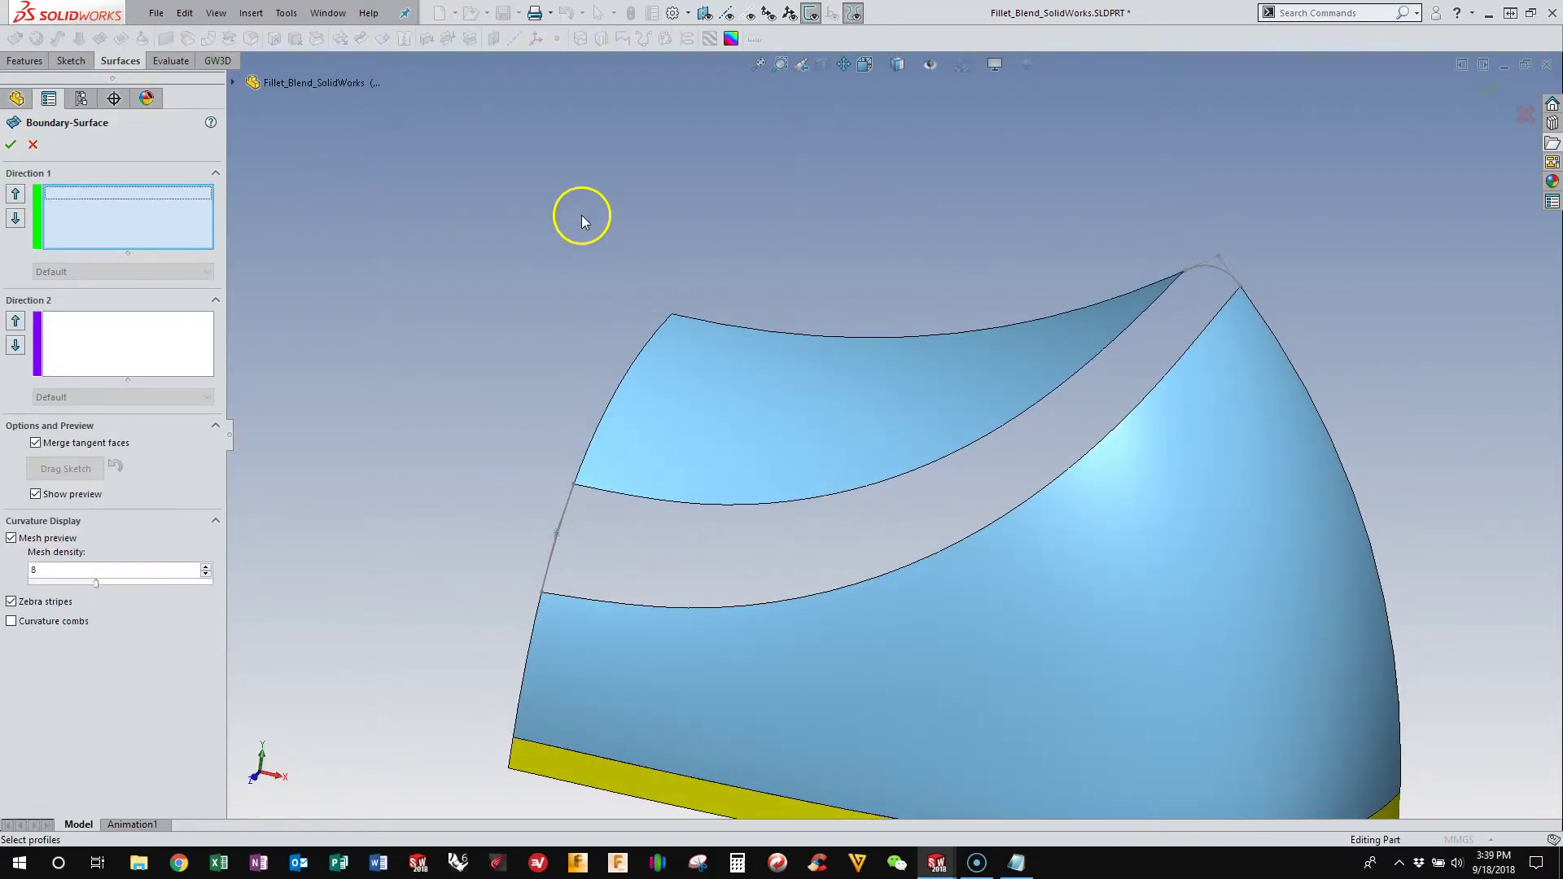
{"action": "left_click", "coordinate": [820, 500]}
{"action": "left_click", "coordinate": [882, 568]}
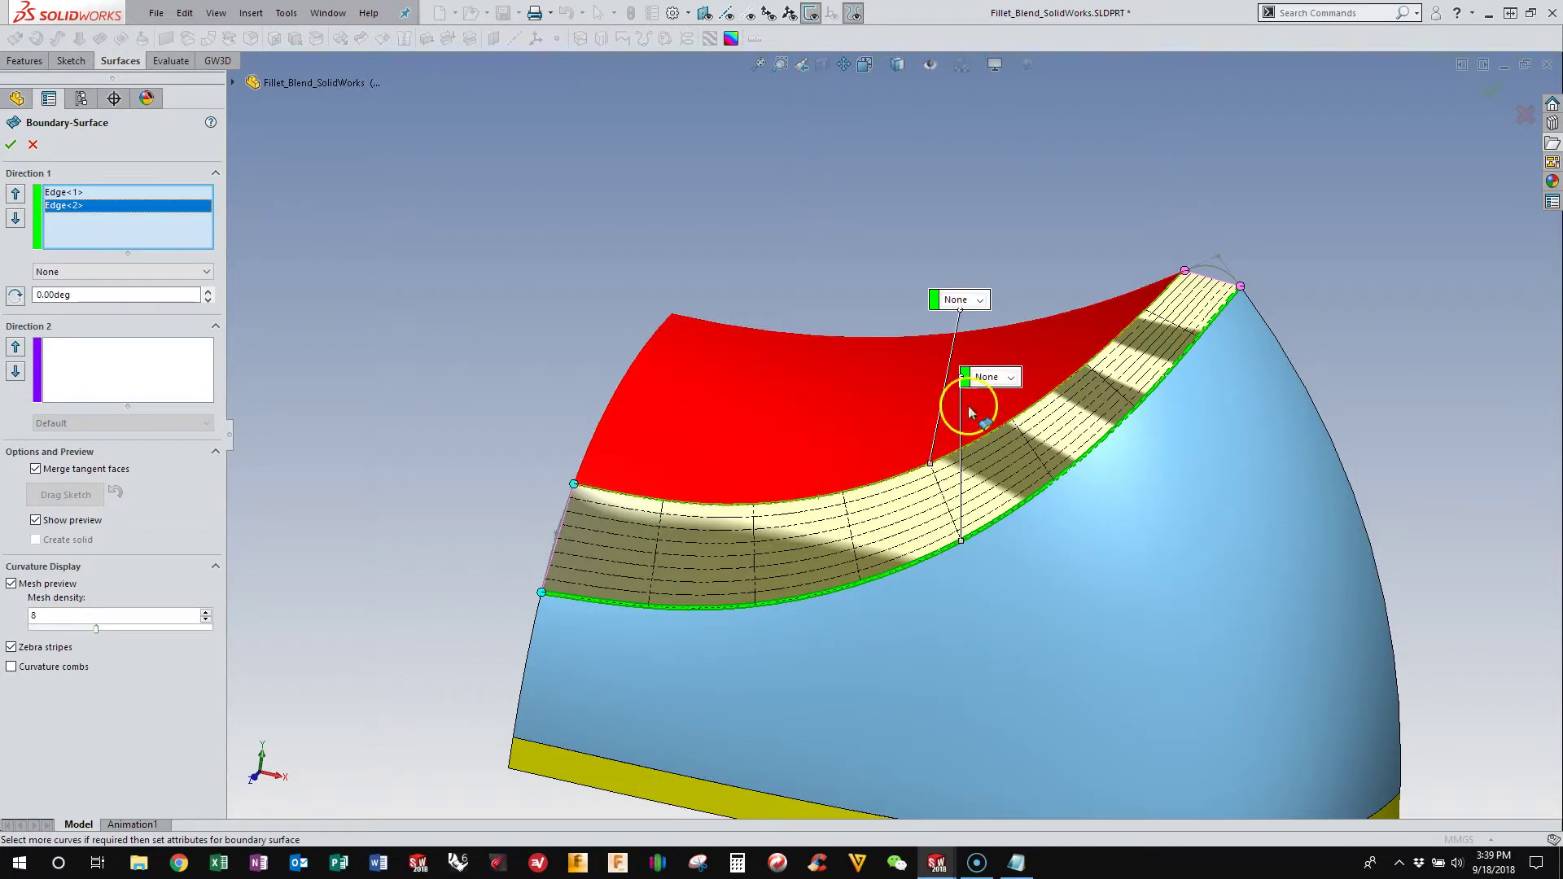
Step: Set the new boundary surface's two Direction 1 edges to Tangency To Face
{"action": "left_click", "coordinate": [1002, 377]}
{"action": "left_click", "coordinate": [989, 405]}
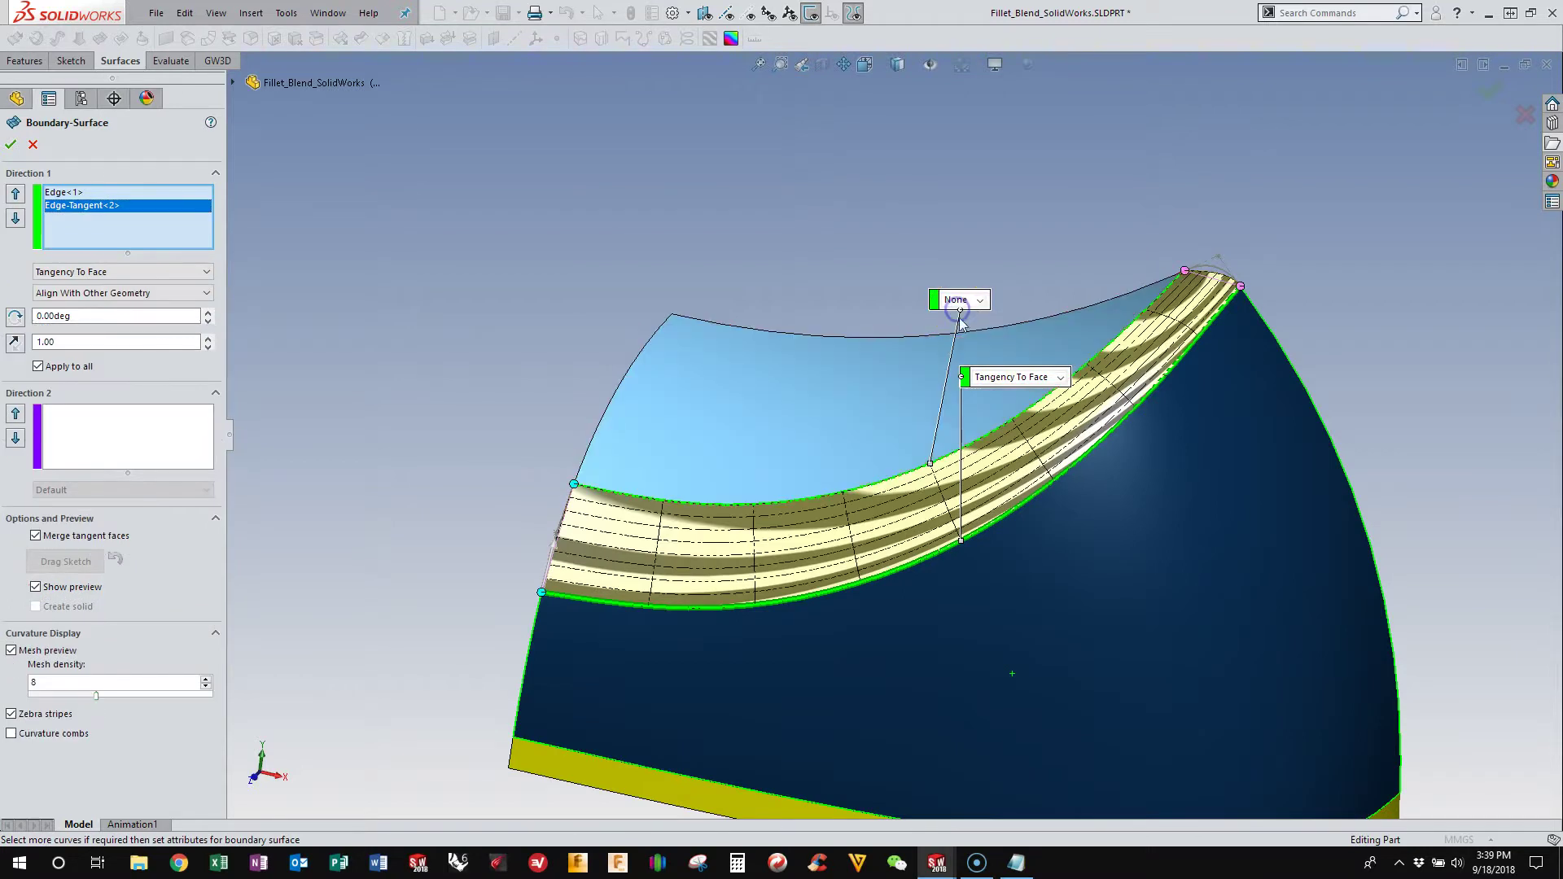
{"action": "left_click", "coordinate": [969, 300]}
{"action": "left_click", "coordinate": [989, 346]}
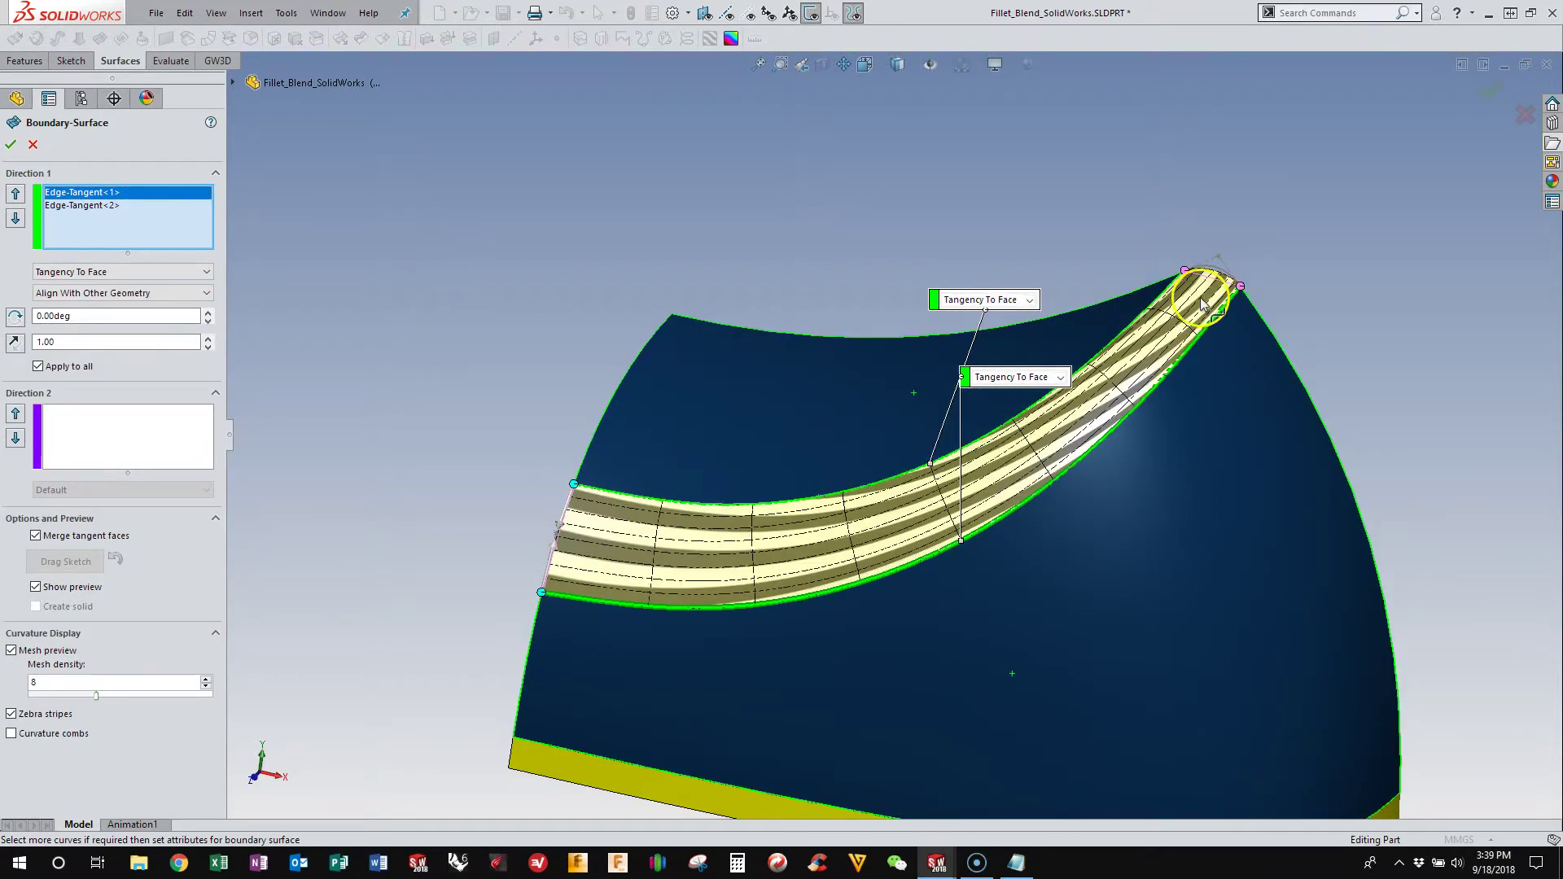
Step: Add the style spline sketches at the gap's narrow and wide ends as the boundary surface's Direction 2 curves
{"action": "scroll", "coordinate": [1189, 294], "scroll_direction": "down", "scroll_amount": 5}
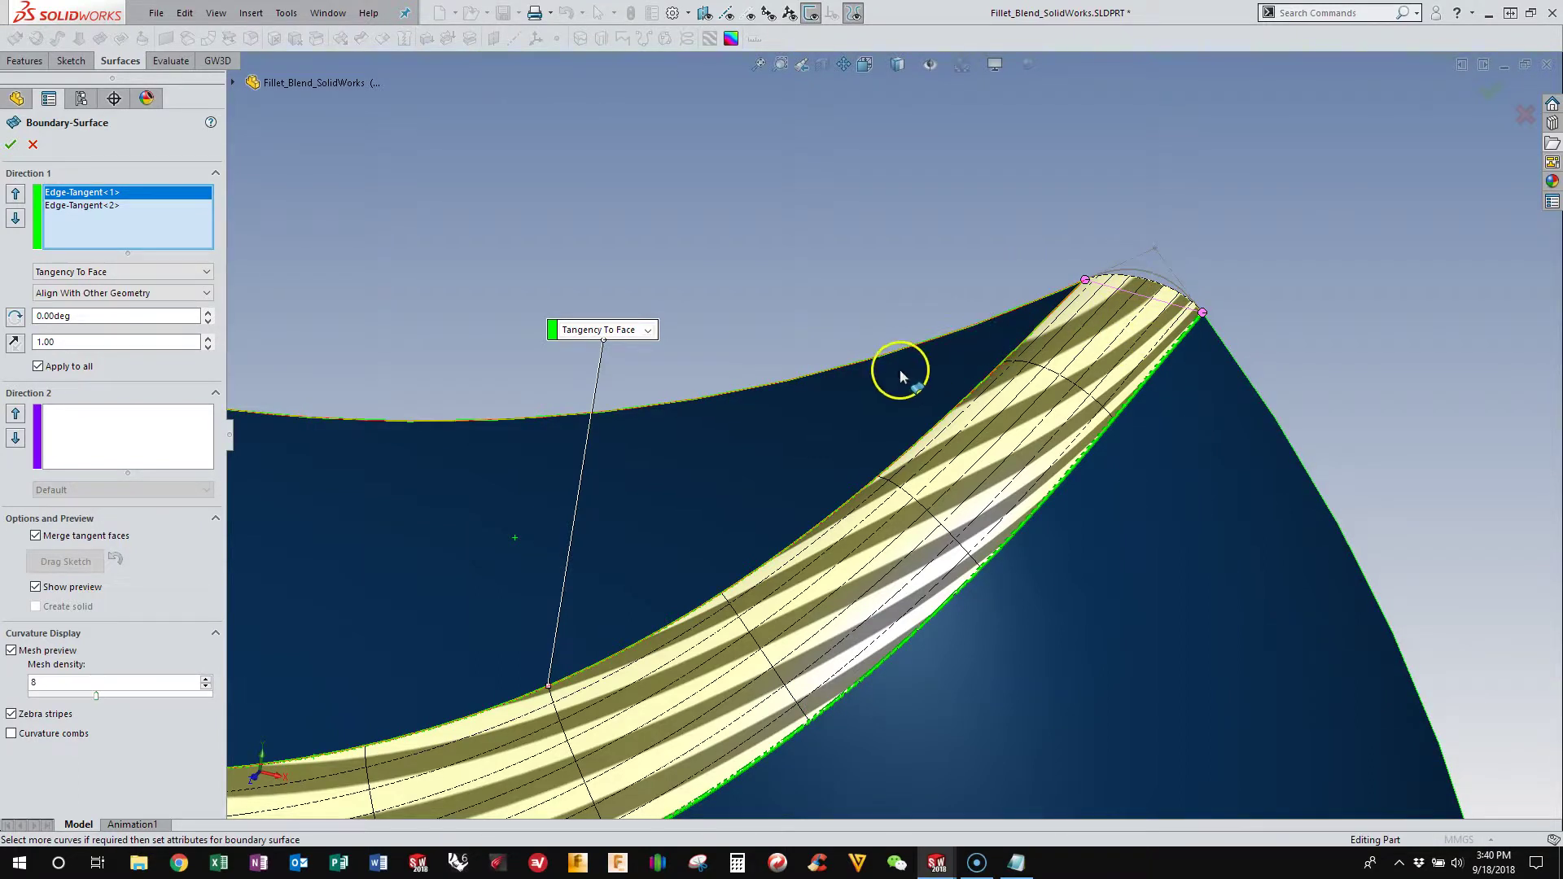
{"action": "left_click", "coordinate": [114, 434]}
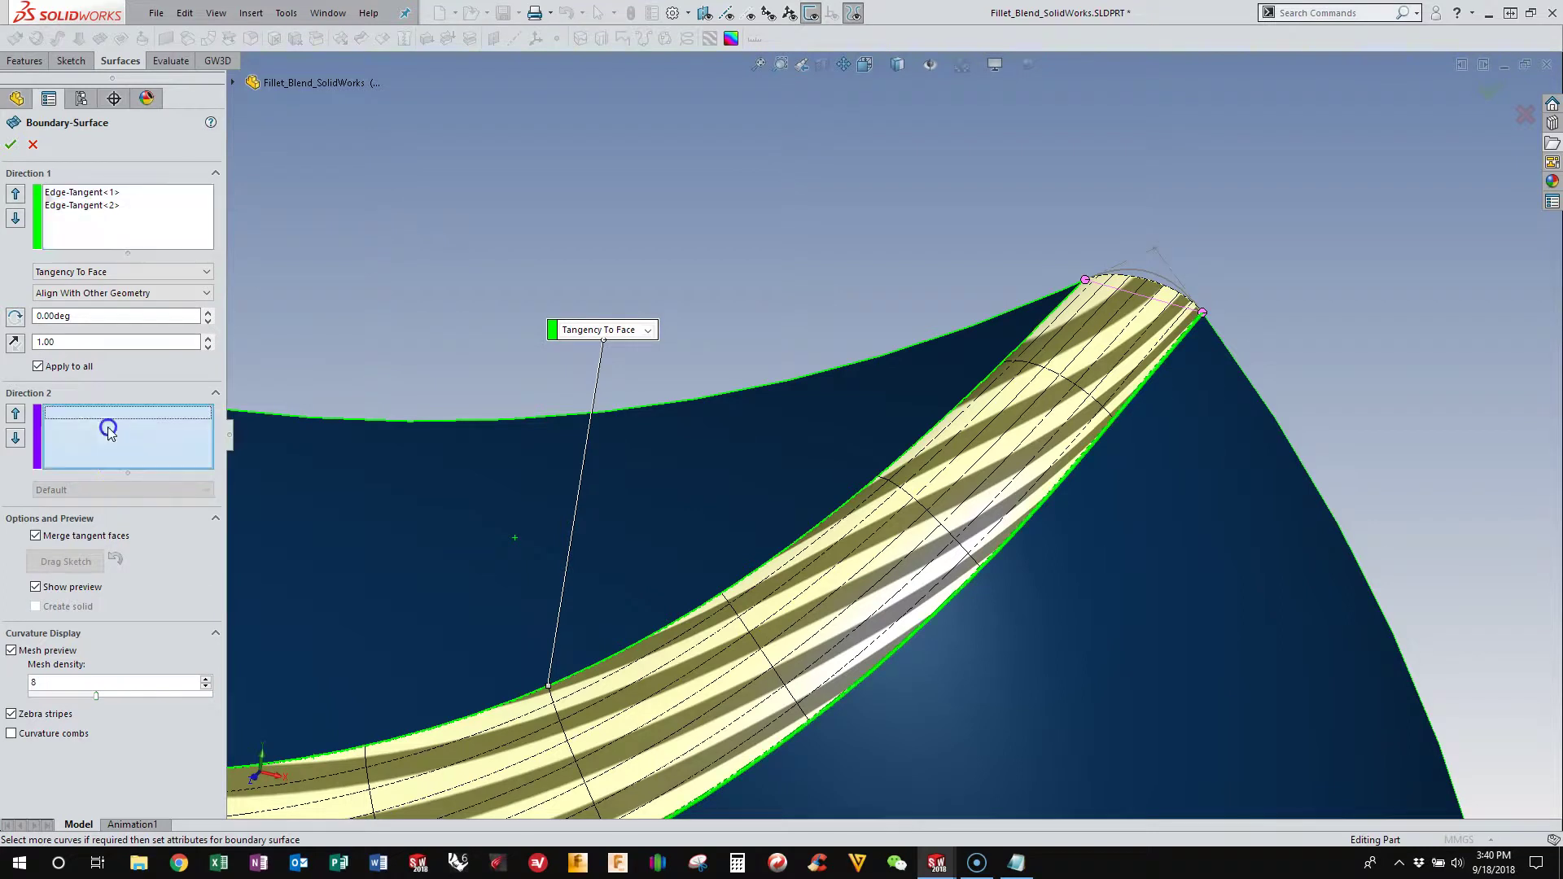
{"action": "left_click", "coordinate": [1133, 274]}
{"action": "mouse_move", "coordinate": [1083, 244]}
{"action": "middle_mouse_down"}
{"action": "mouse_move", "coordinate": [915, 263]}
{"action": "mouse_move", "coordinate": [775, 375]}
{"action": "middle_mouse_up"}
{"action": "scroll", "coordinate": [662, 559], "scroll_direction": "down", "scroll_amount": 5}
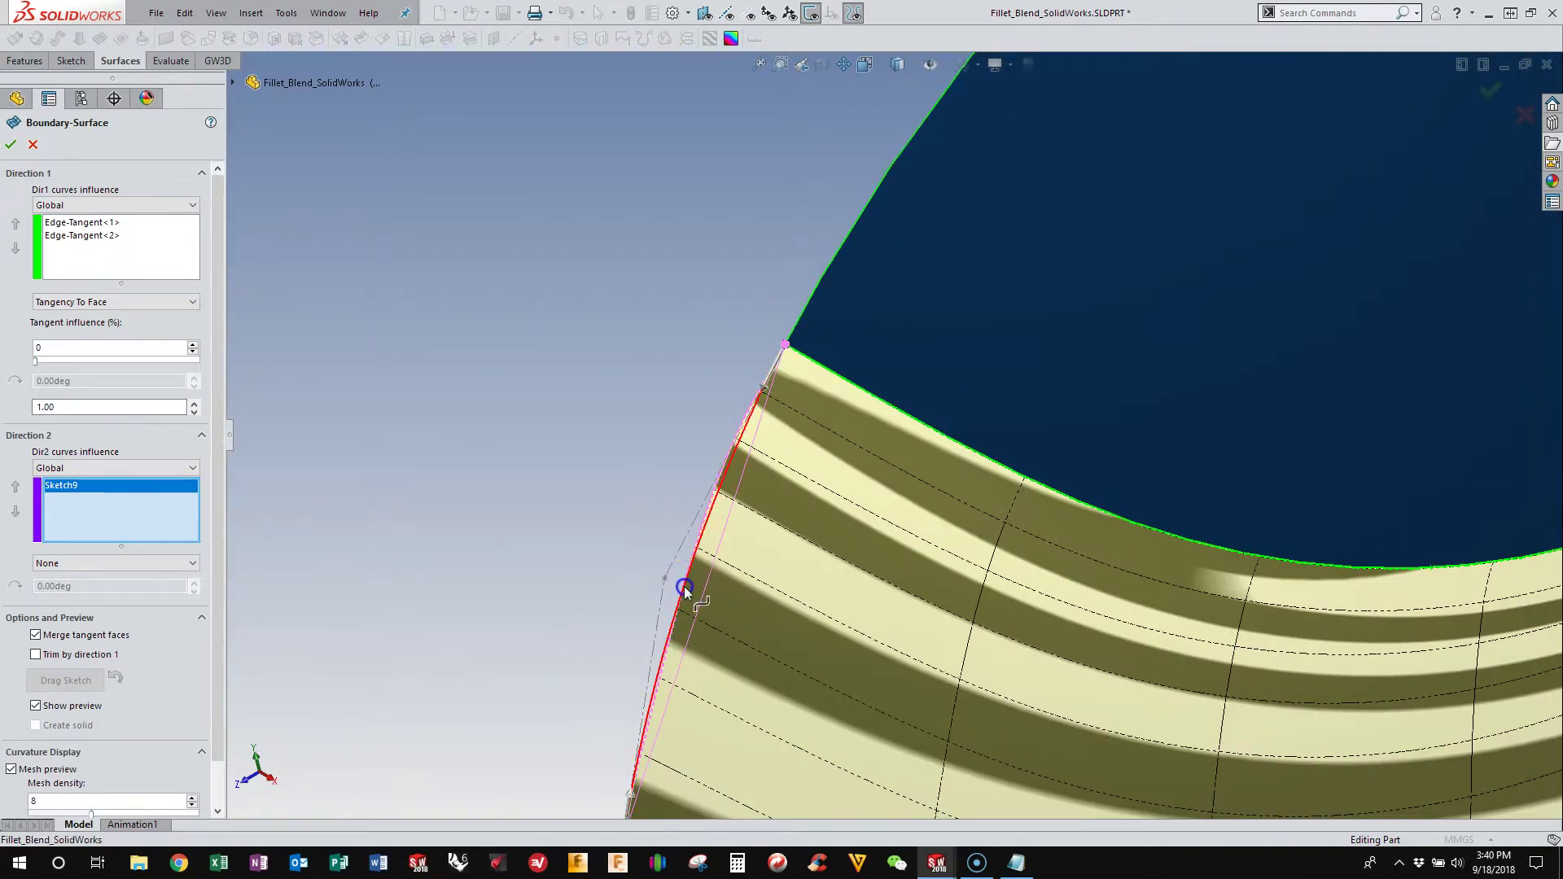
{"action": "left_click", "coordinate": [684, 593]}
{"action": "scroll", "coordinate": [496, 530], "scroll_direction": "up", "scroll_amount": 6}
{"action": "scroll", "coordinate": [697, 465], "scroll_direction": "up", "scroll_amount": 3}
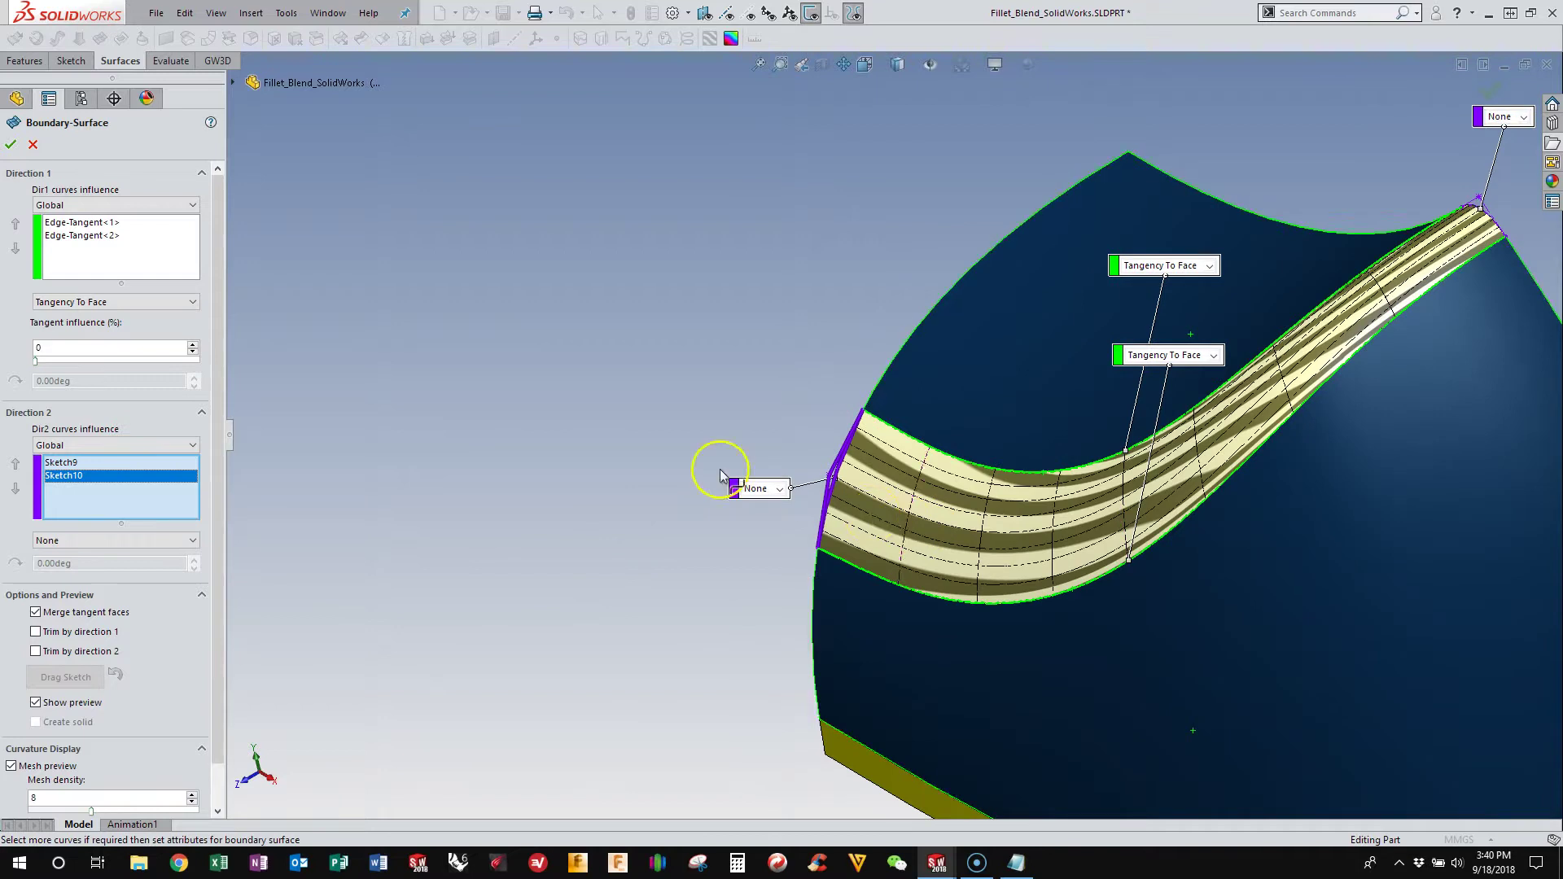
Step: Dismiss the missing direction vector warning and set the lower Direction 1 edge back to Tangency To Face
{"action": "middle_click_drag", "start_coordinate": [697, 464], "coordinate": [1062, 376]}
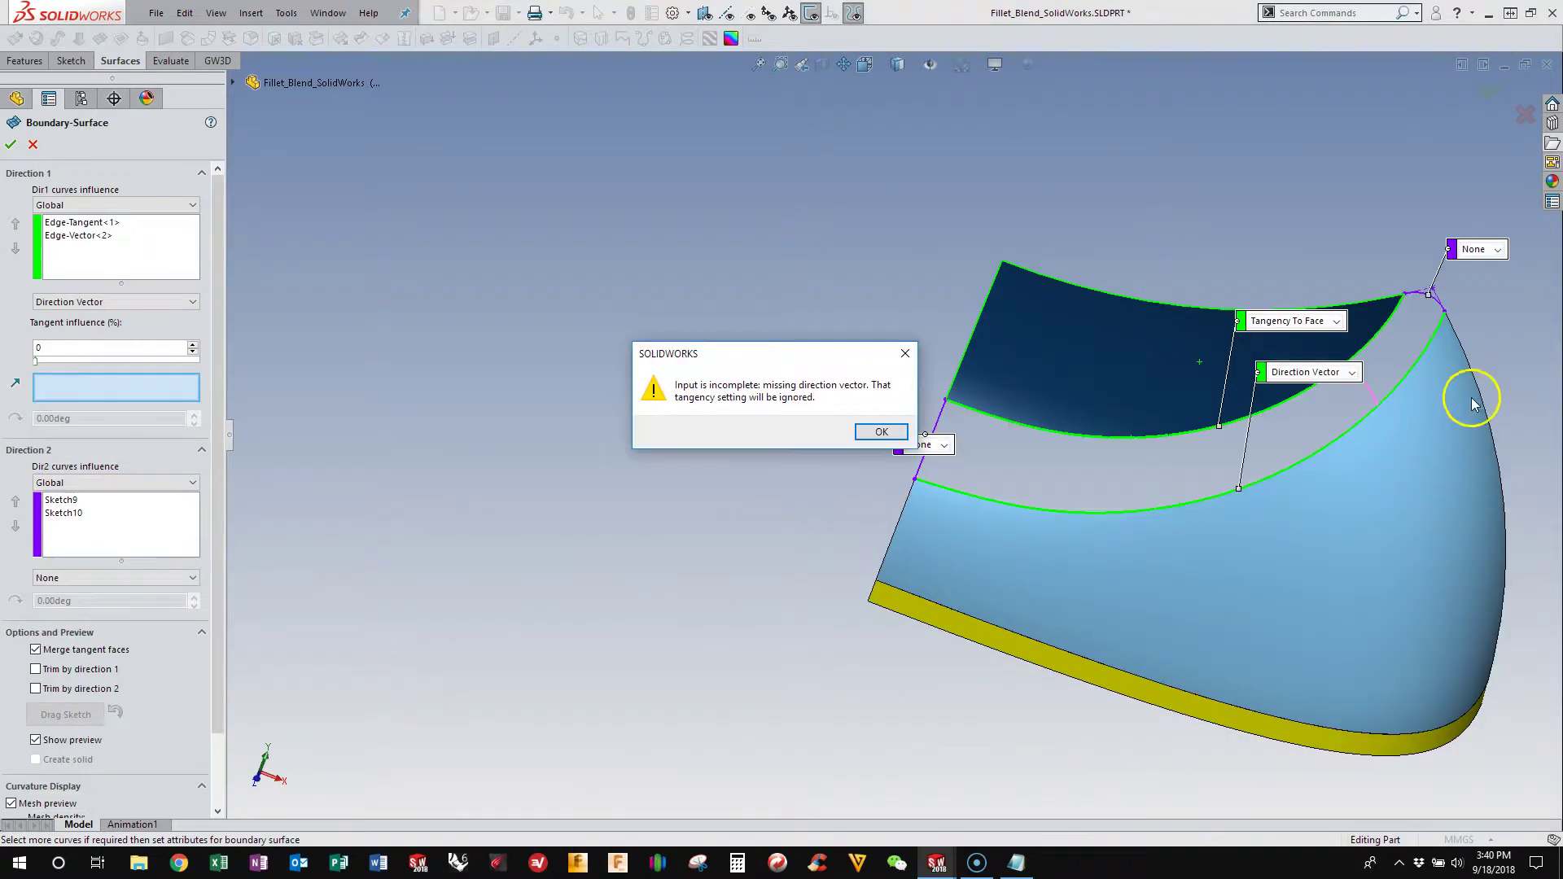
{"action": "left_click", "coordinate": [874, 434]}
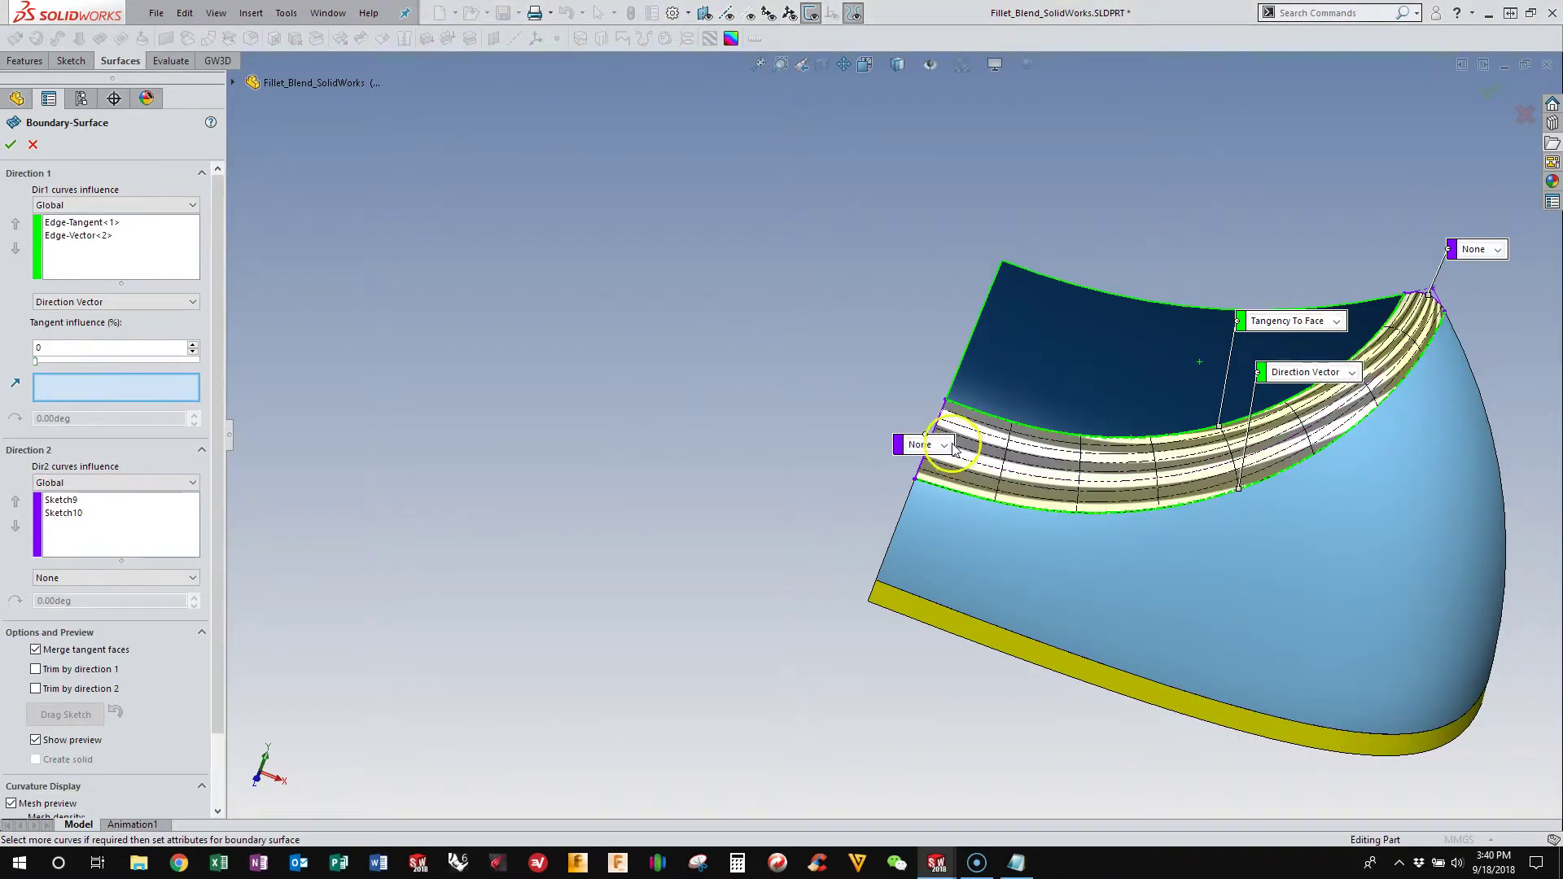
{"action": "left_click", "coordinate": [1340, 376]}
{"action": "left_click", "coordinate": [1312, 414]}
Step: Set the Direction 1 tangent influence to 100% and accept the boundary surface
{"action": "scroll", "coordinate": [1513, 402], "scroll_direction": "up", "scroll_amount": 3}
{"action": "scroll", "coordinate": [1512, 401], "scroll_direction": "down", "scroll_amount": 3}
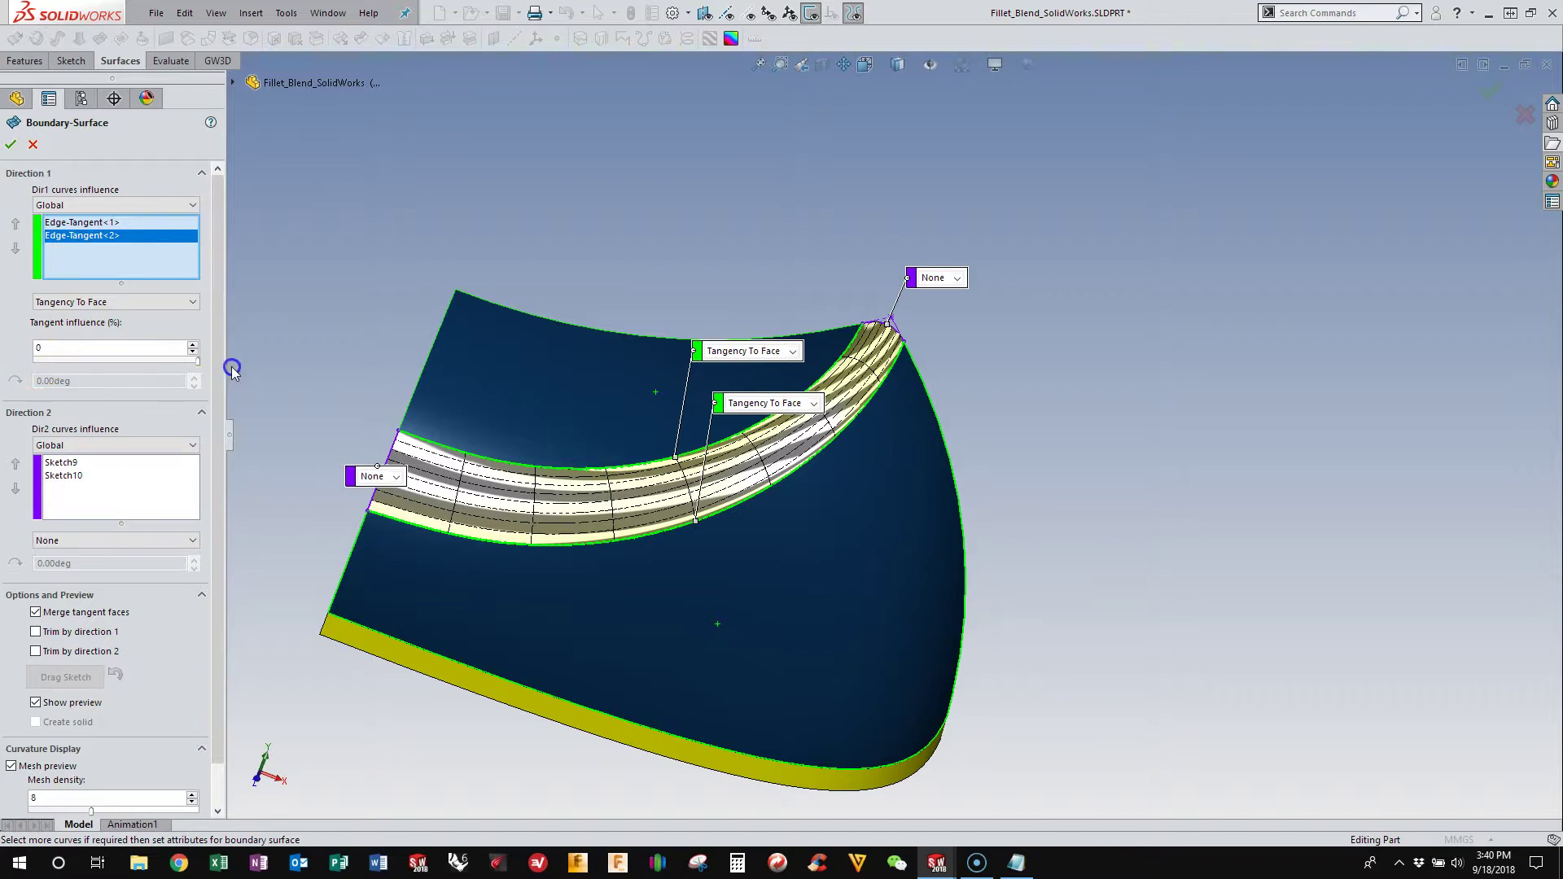
{"action": "left_click", "coordinate": [179, 368]}
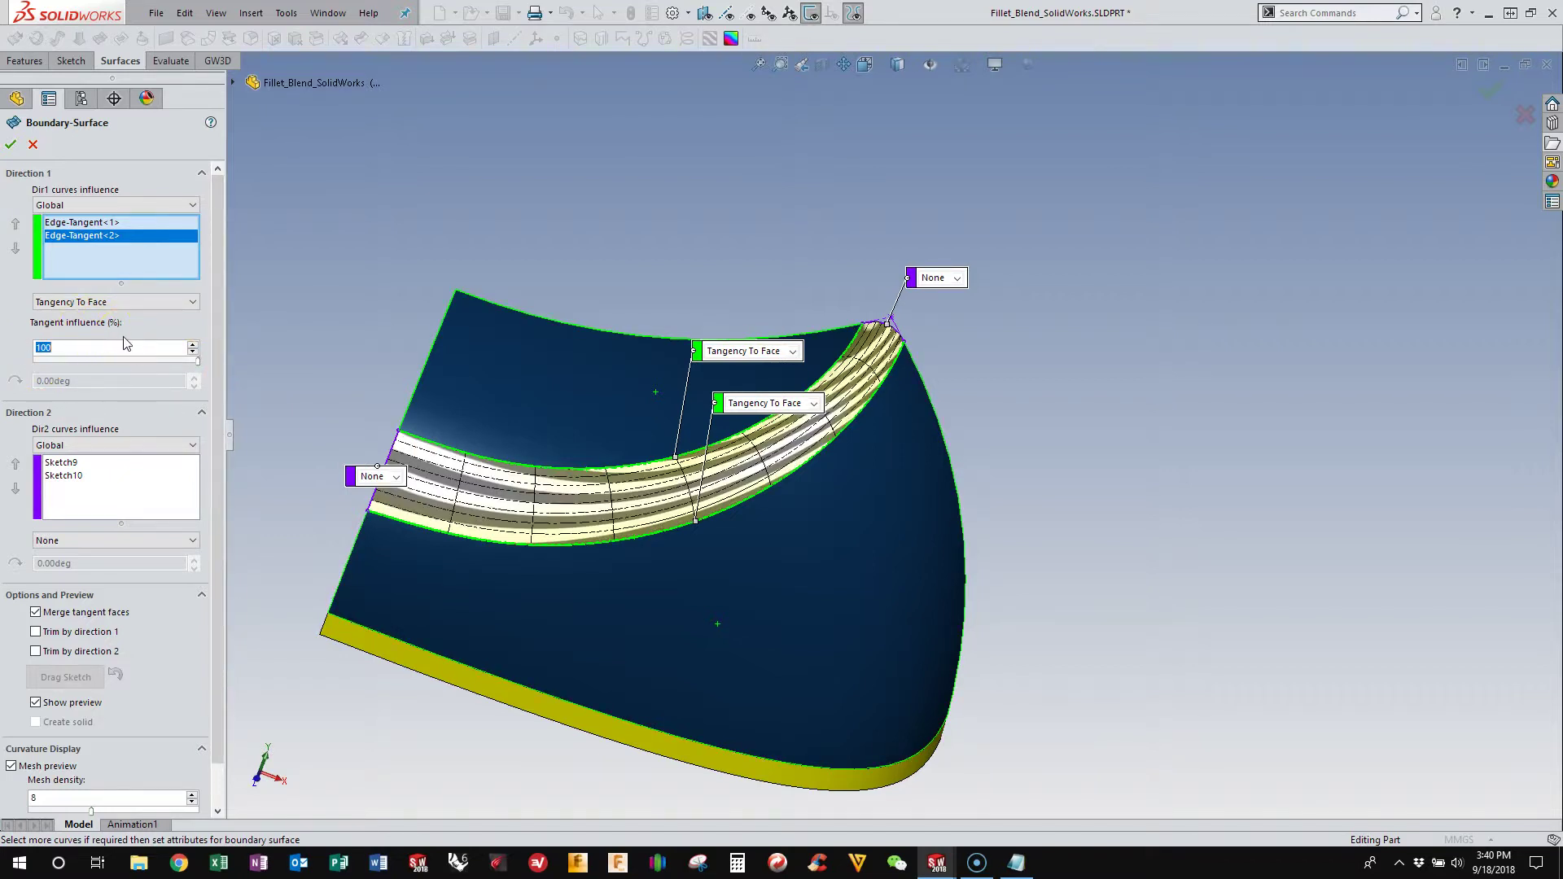
{"action": "left_click", "coordinate": [11, 146]}
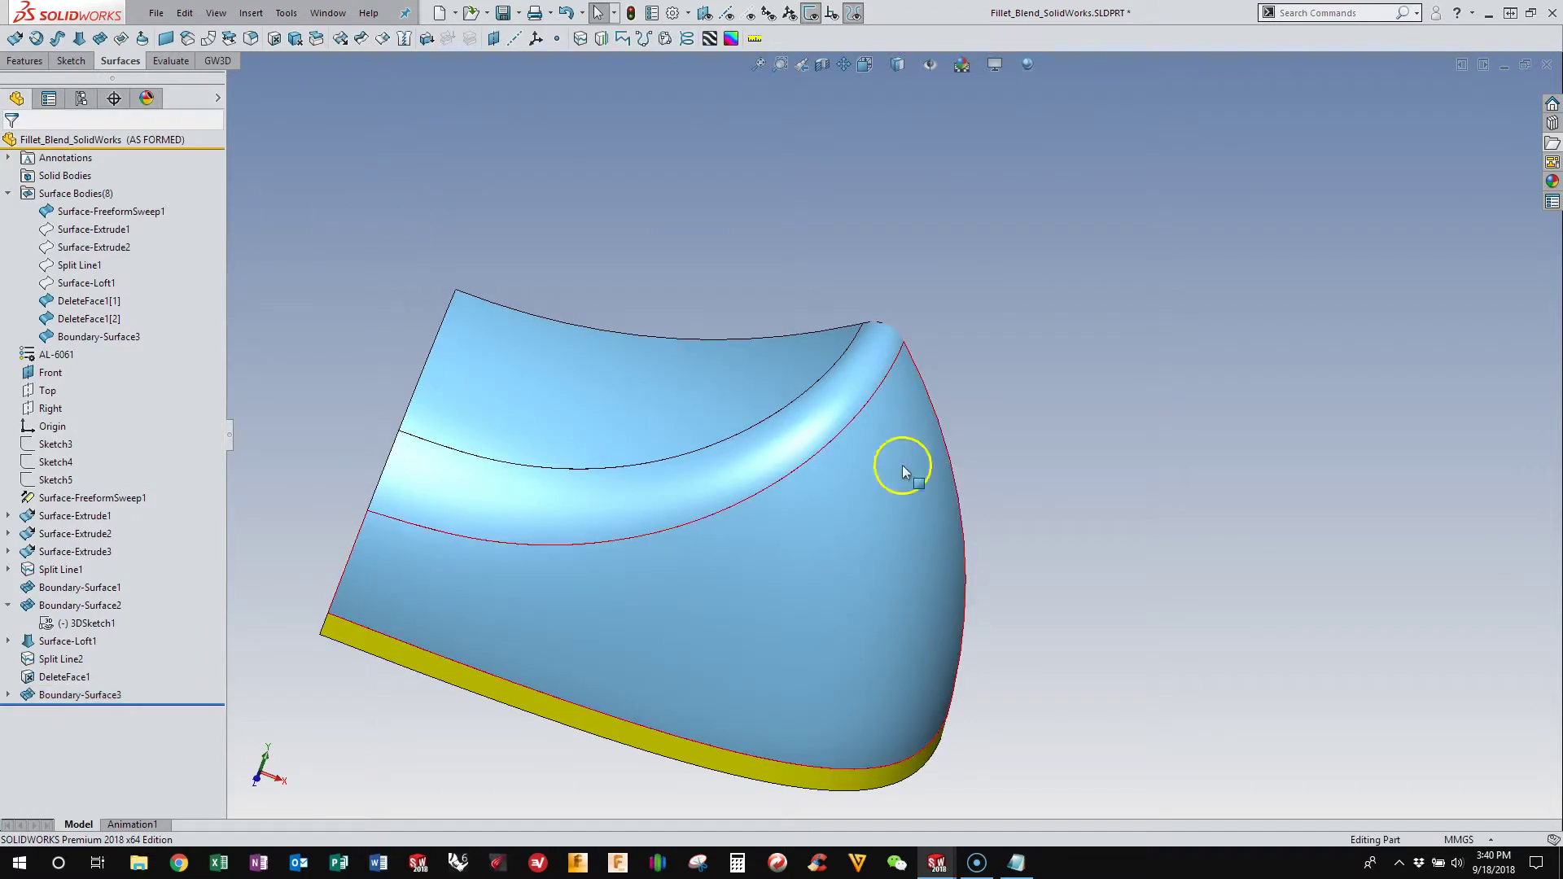
Step: Examine the new blend surface and its upper and lower seam edges from several angles
{"action": "scroll", "coordinate": [1042, 511], "scroll_direction": "down", "scroll_amount": 3}
{"action": "middle_click_drag", "start_coordinate": [1042, 511], "coordinate": [1096, 442]}
{"action": "scroll", "coordinate": [785, 488], "scroll_direction": "up", "scroll_amount": 5}
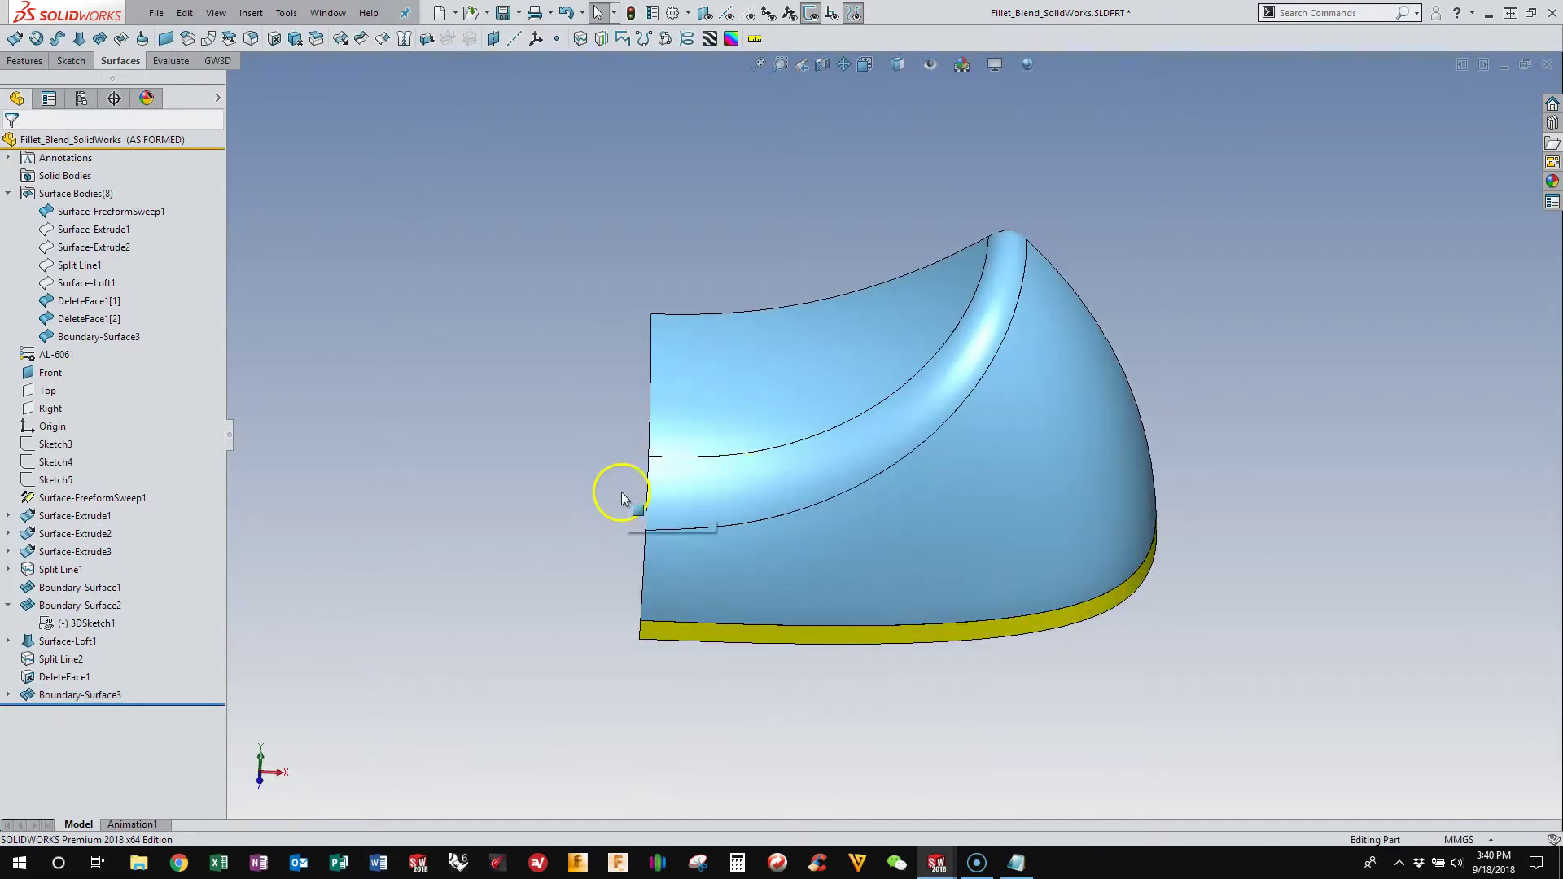
{"action": "middle_click_drag", "start_coordinate": [977, 358], "coordinate": [802, 419]}
{"action": "scroll", "coordinate": [829, 474], "scroll_direction": "up", "scroll_amount": 1}
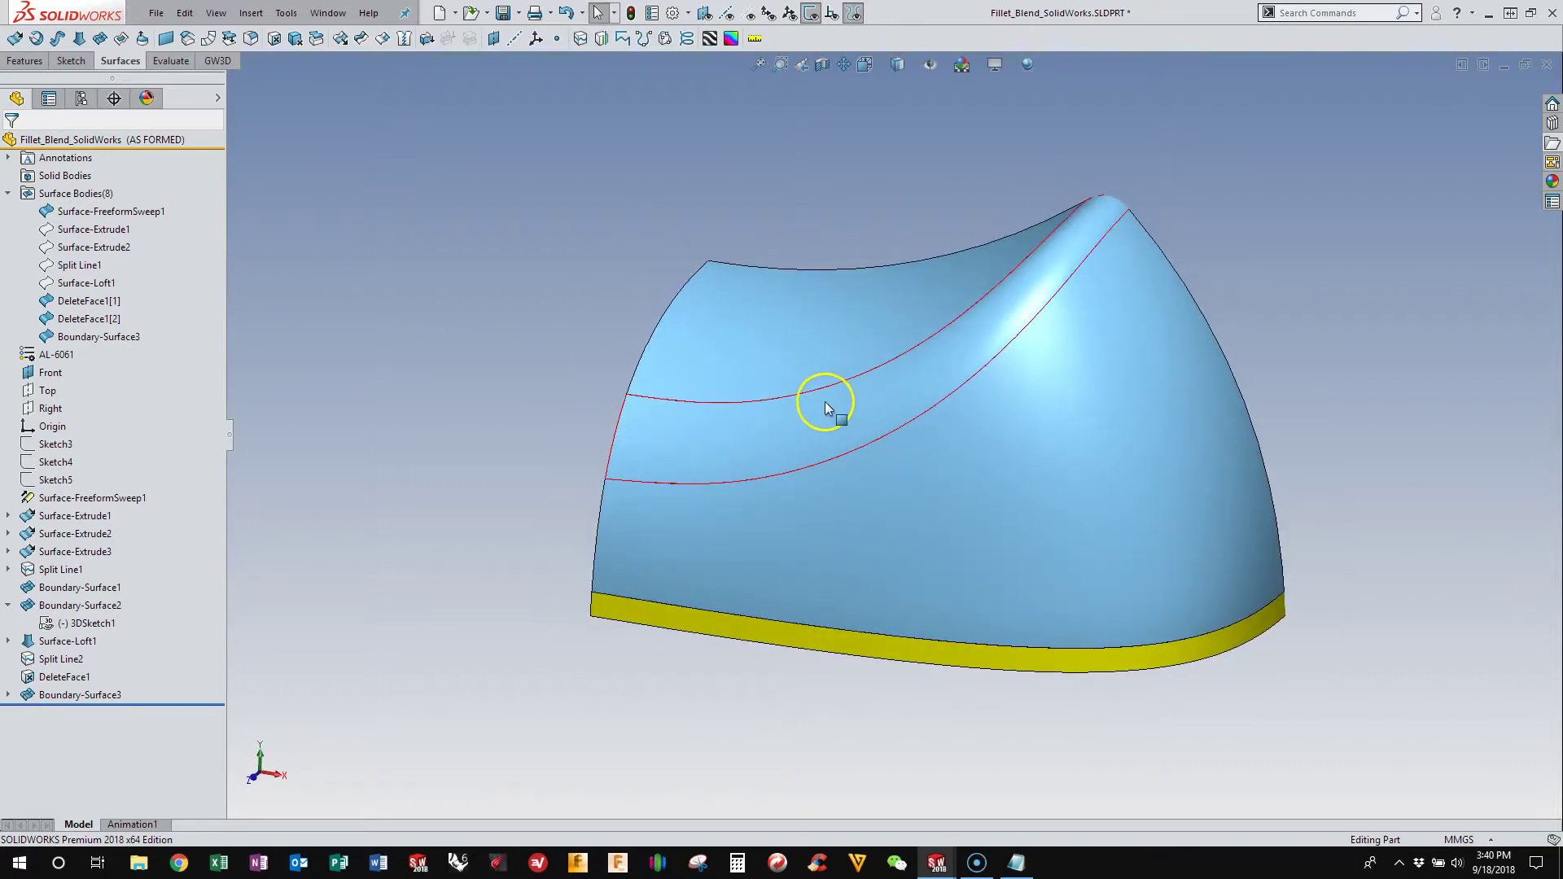
{"action": "left_click", "coordinate": [653, 483]}
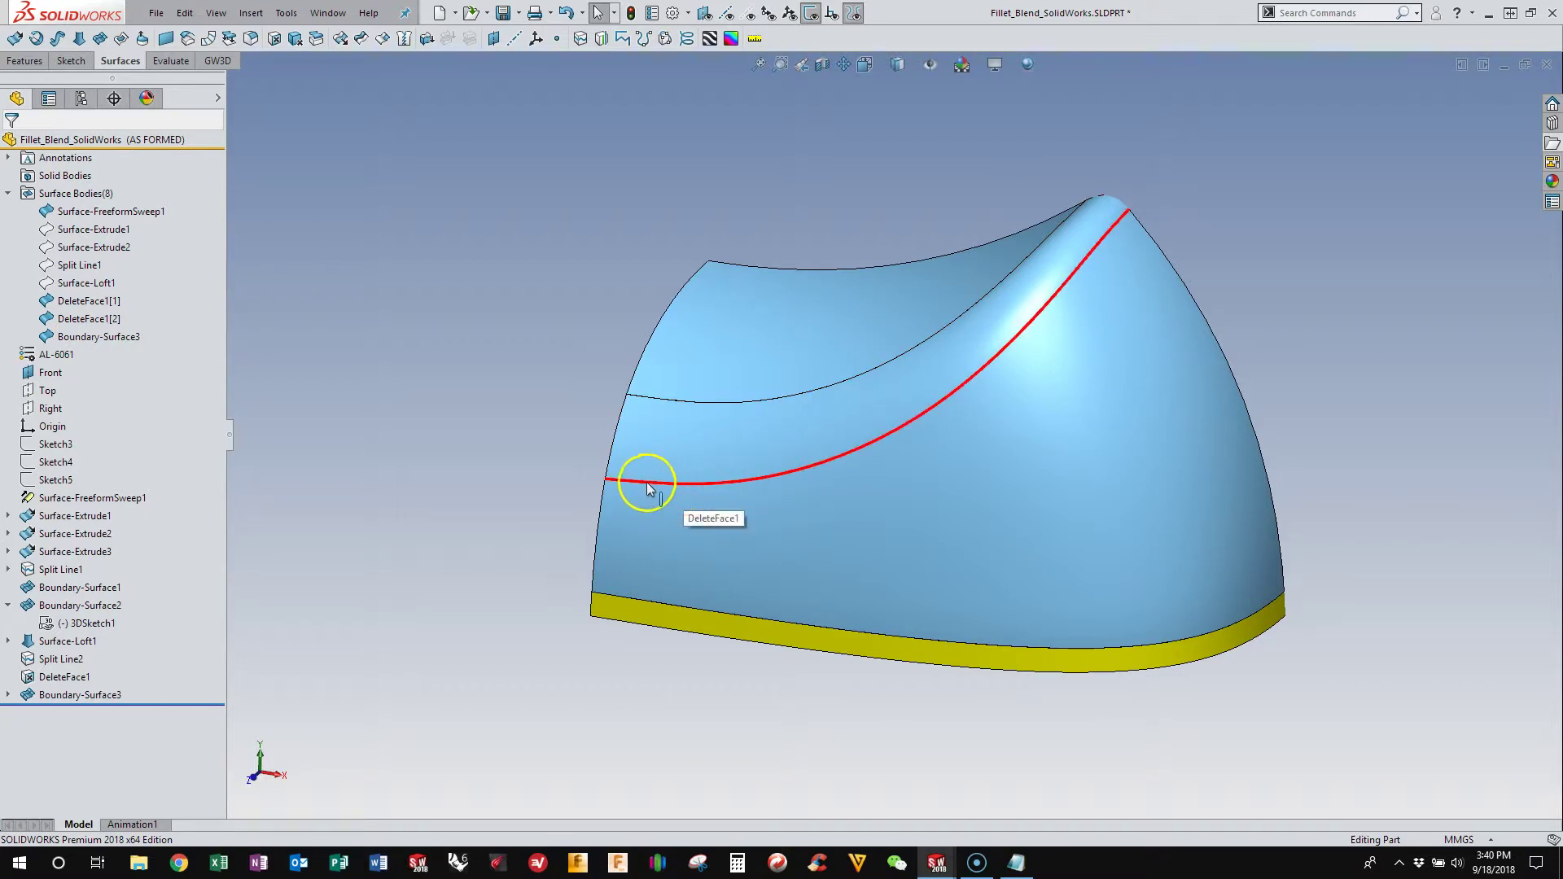
{"action": "left_click", "coordinate": [673, 416]}
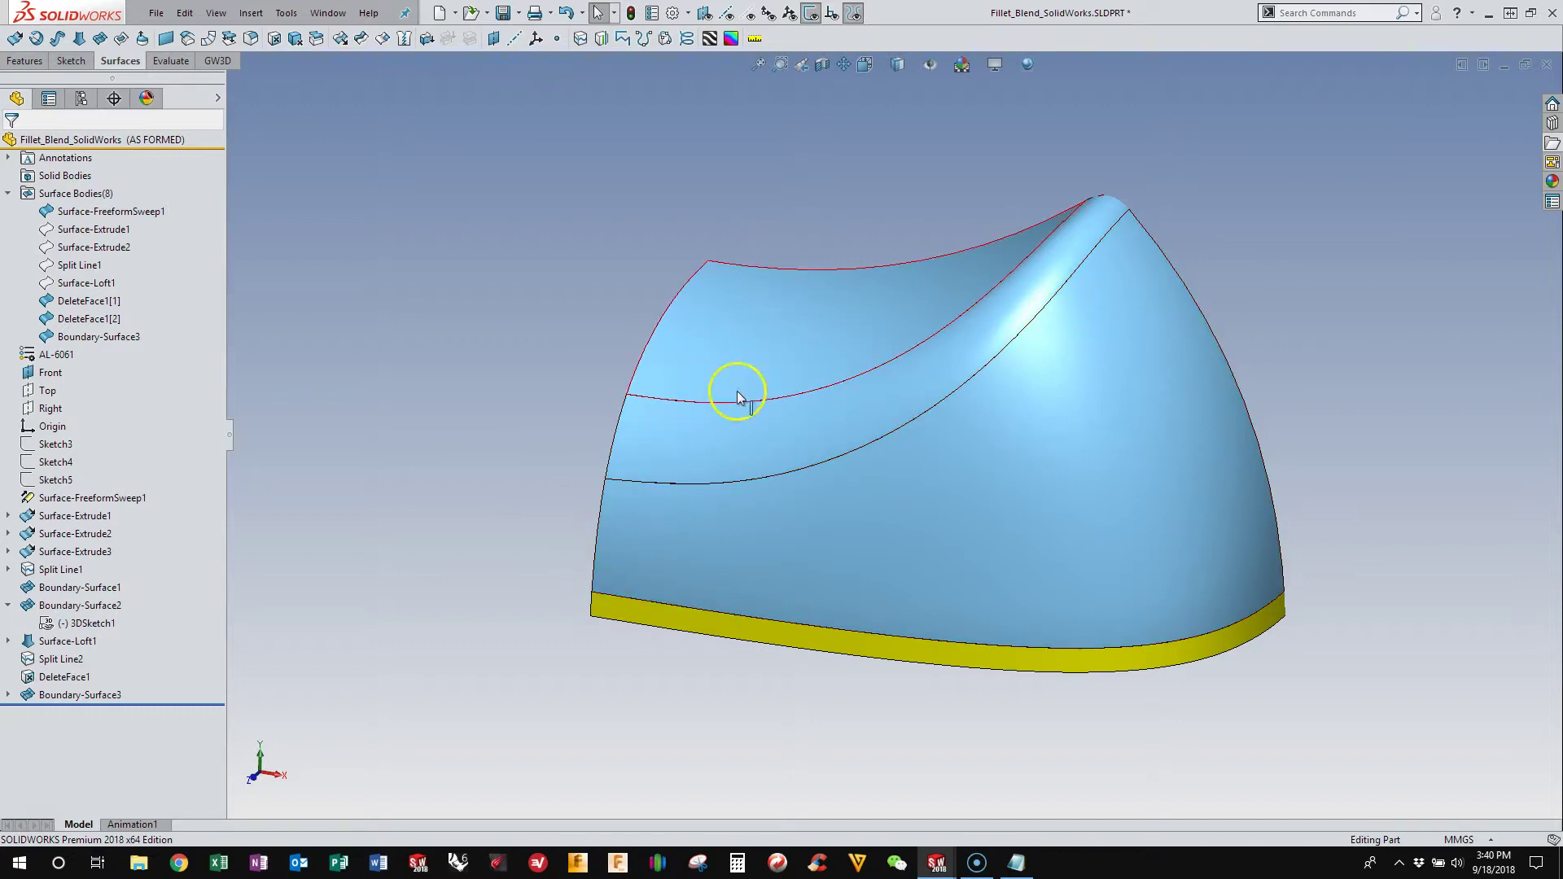
Step: Reopen the blend boundary surface's definition to examine its tangency settings and zebra preview, and close it
{"action": "left_click", "coordinate": [718, 452]}
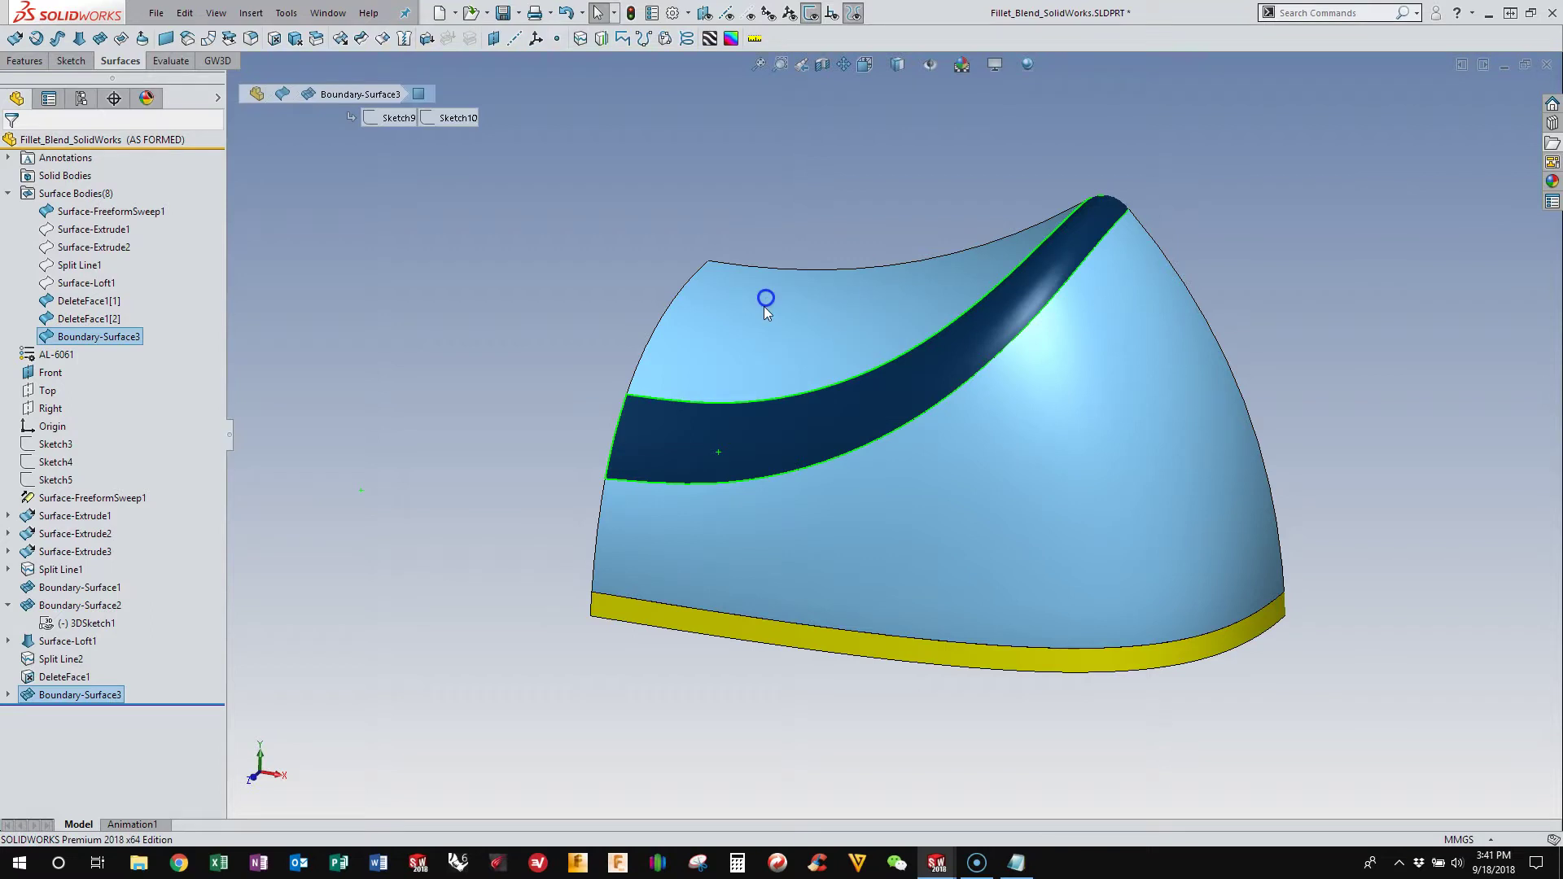
{"action": "scroll", "coordinate": [875, 406], "scroll_direction": "down", "scroll_amount": 2}
{"action": "middle_click_drag", "start_coordinate": [741, 452], "coordinate": [646, 418]}
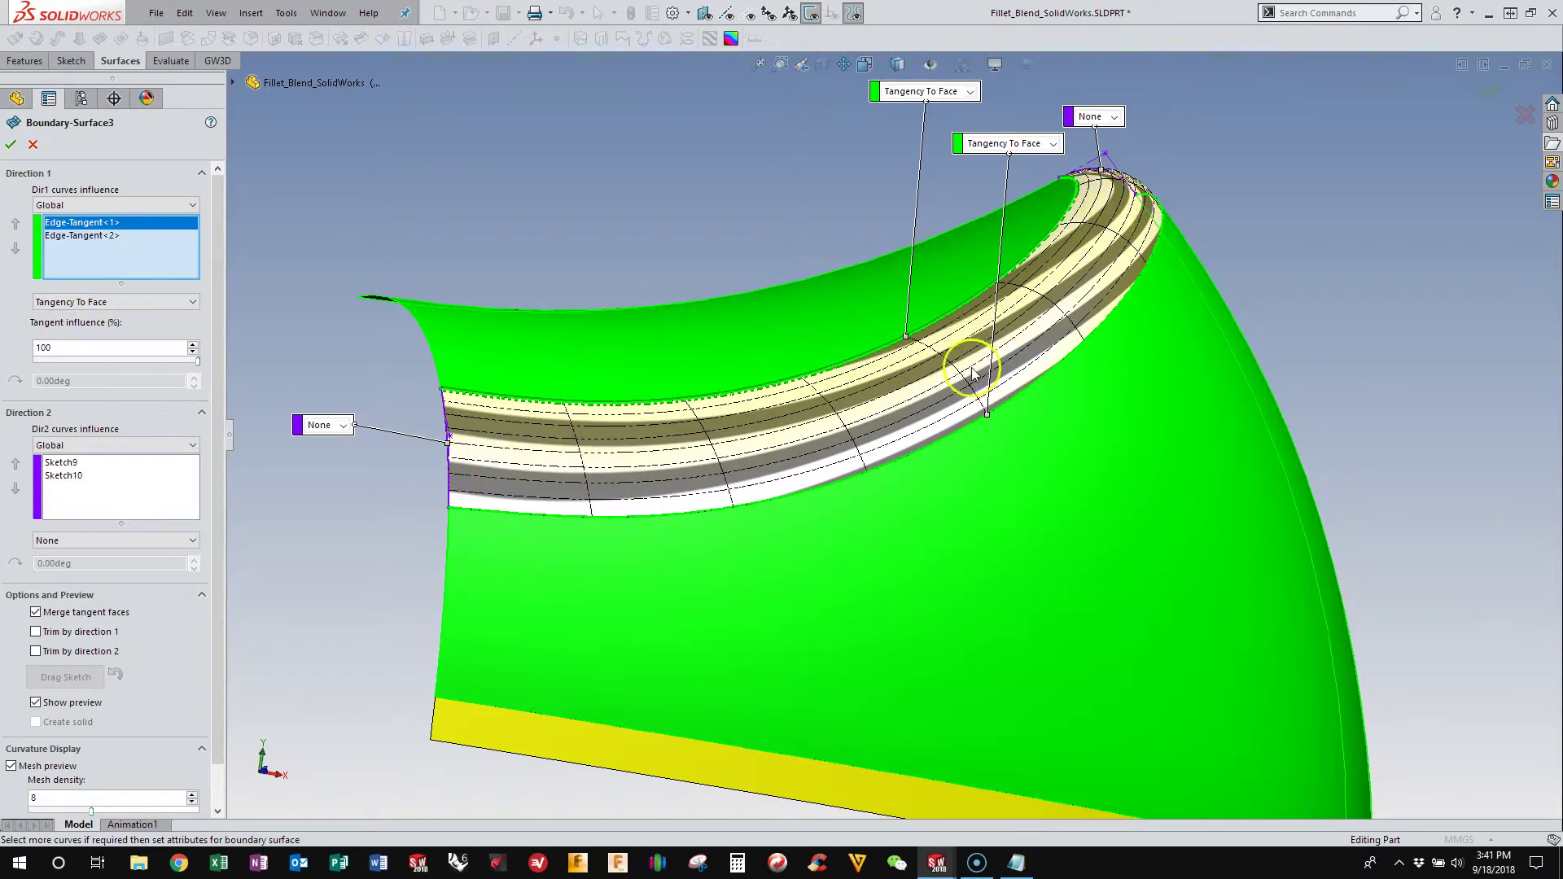
{"action": "left_click", "coordinate": [11, 146]}
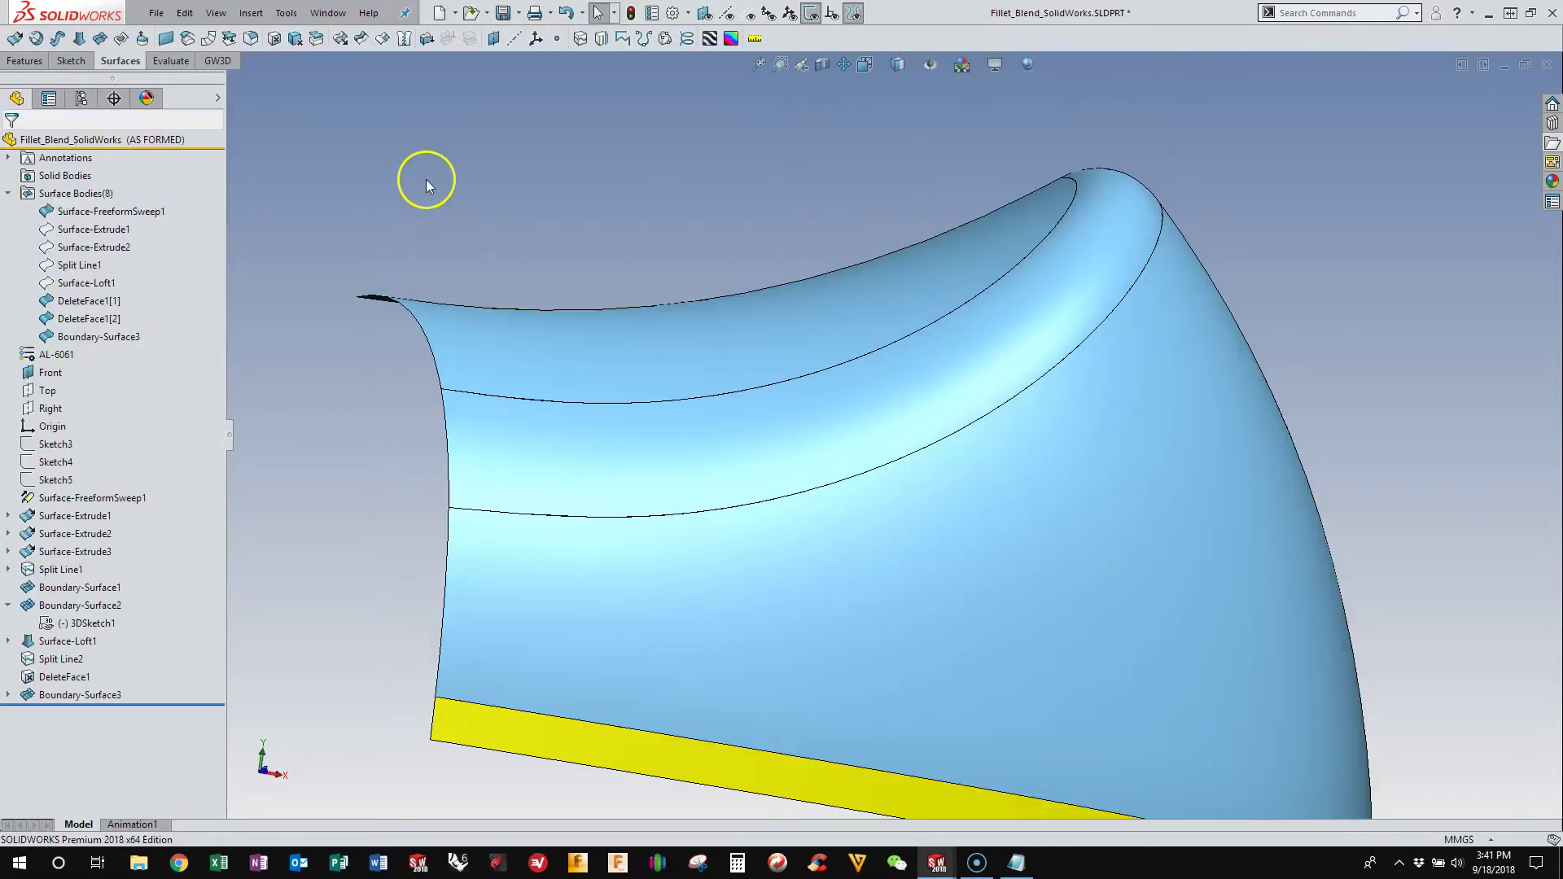
Step: Knit the upper surface, the blend boundary surface and the lower surface into one surface body
{"action": "scroll", "coordinate": [356, 367], "scroll_direction": "up", "scroll_amount": 4}
{"action": "middle_click_drag", "start_coordinate": [357, 407], "coordinate": [382, 521]}
{"action": "scroll", "coordinate": [570, 570], "scroll_direction": "down", "scroll_amount": 3}
{"action": "scroll", "coordinate": [1143, 381], "scroll_direction": "up", "scroll_amount": 3}
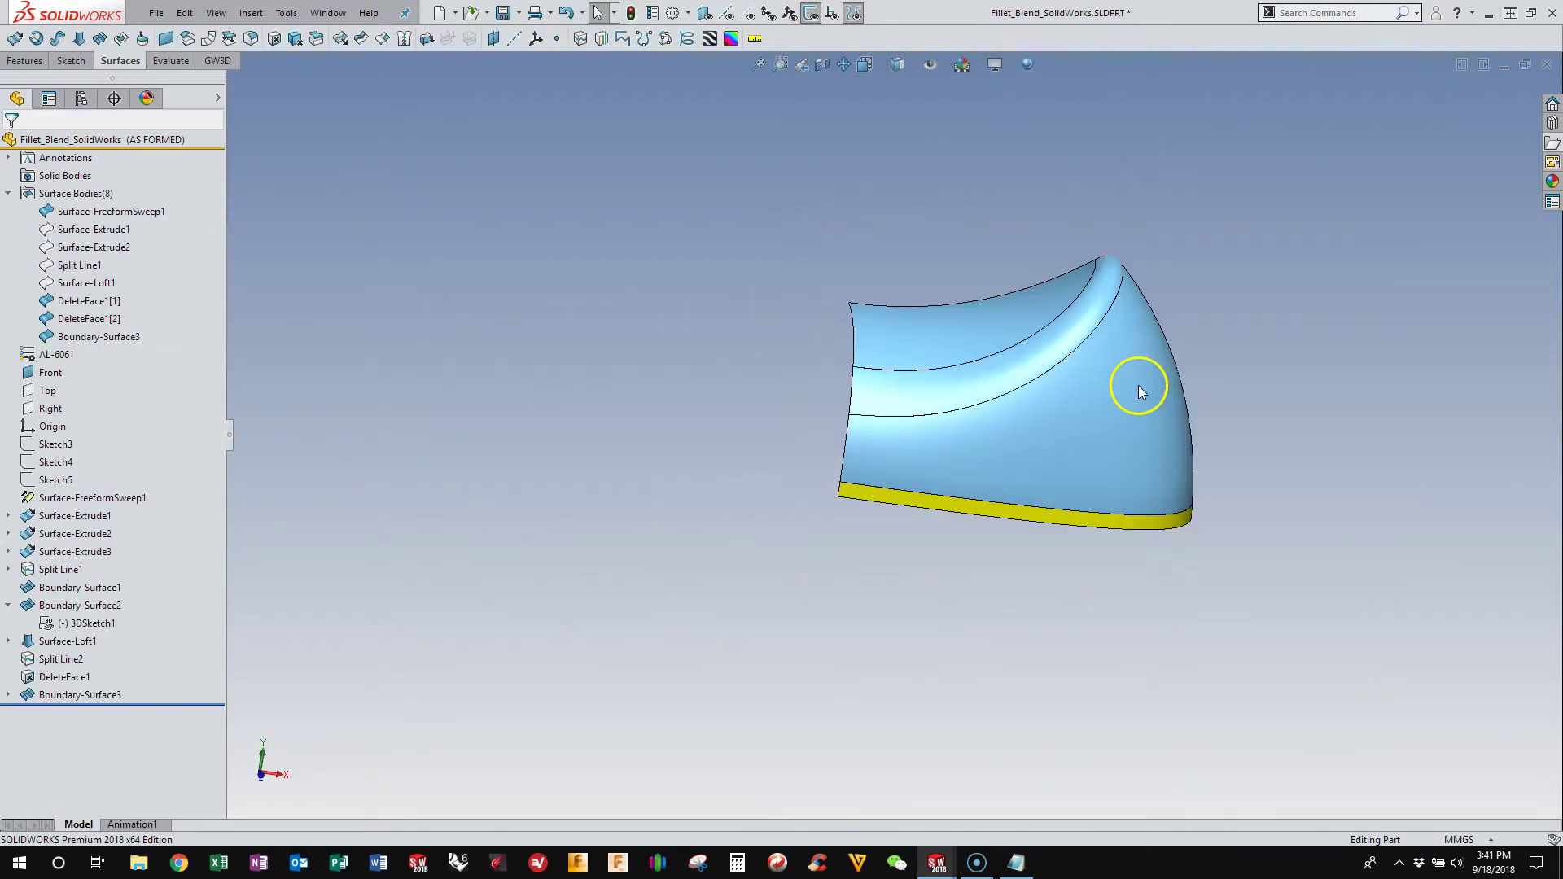
{"action": "left_click", "coordinate": [402, 39]}
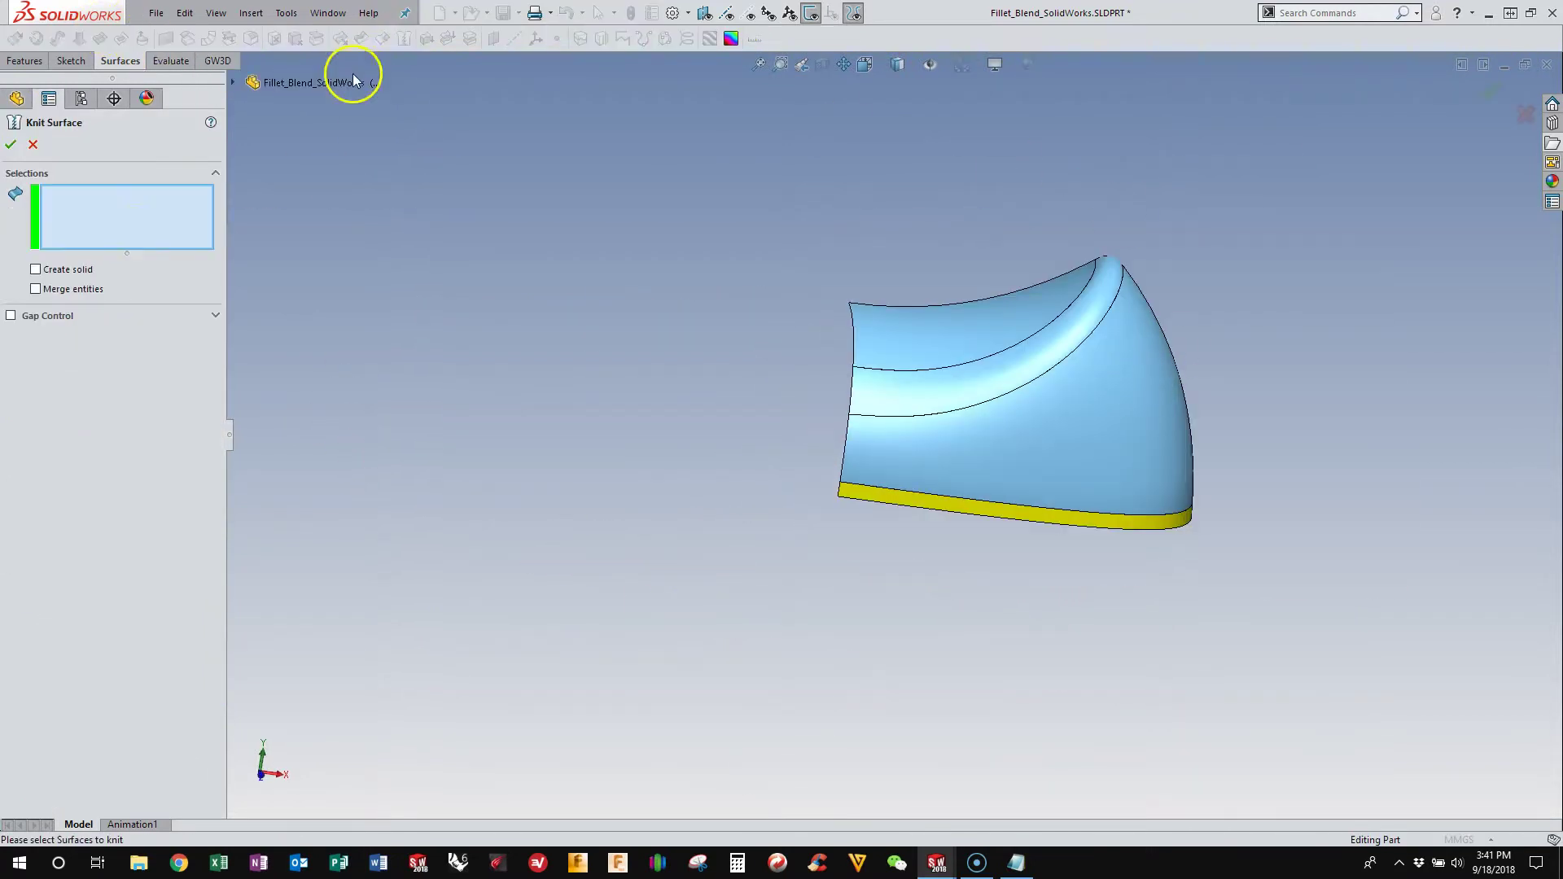
{"action": "left_click", "coordinate": [904, 349]}
{"action": "left_click", "coordinate": [941, 387]}
{"action": "left_click", "coordinate": [991, 447]}
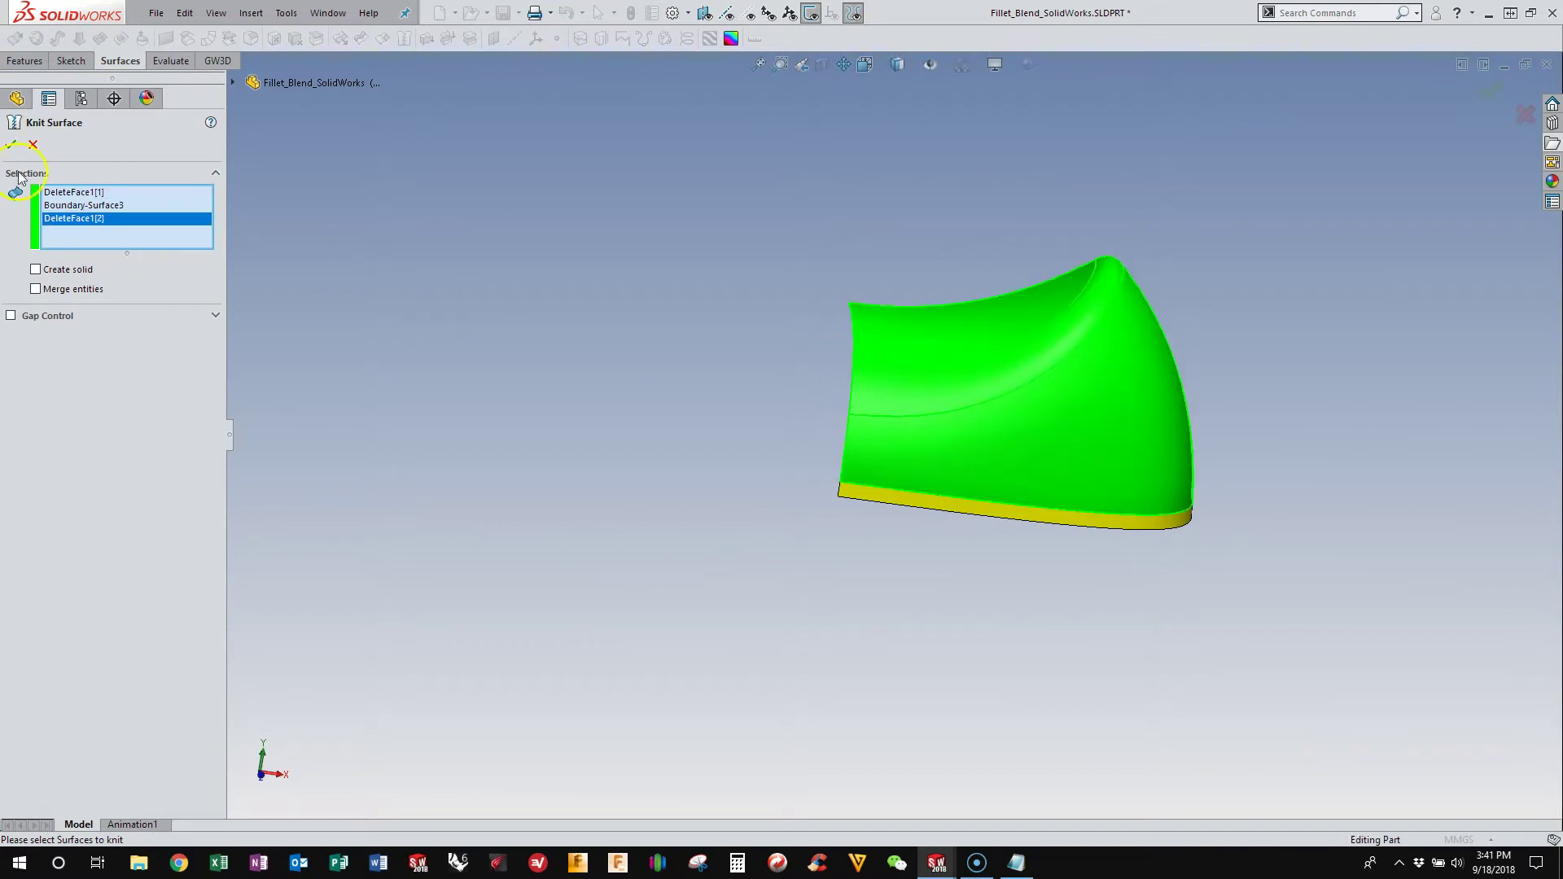
{"action": "left_click", "coordinate": [10, 146]}
Step: Run a deviation analysis on the seam edge between the upper surface and the blend
{"action": "scroll", "coordinate": [1001, 340], "scroll_direction": "down", "scroll_amount": 5}
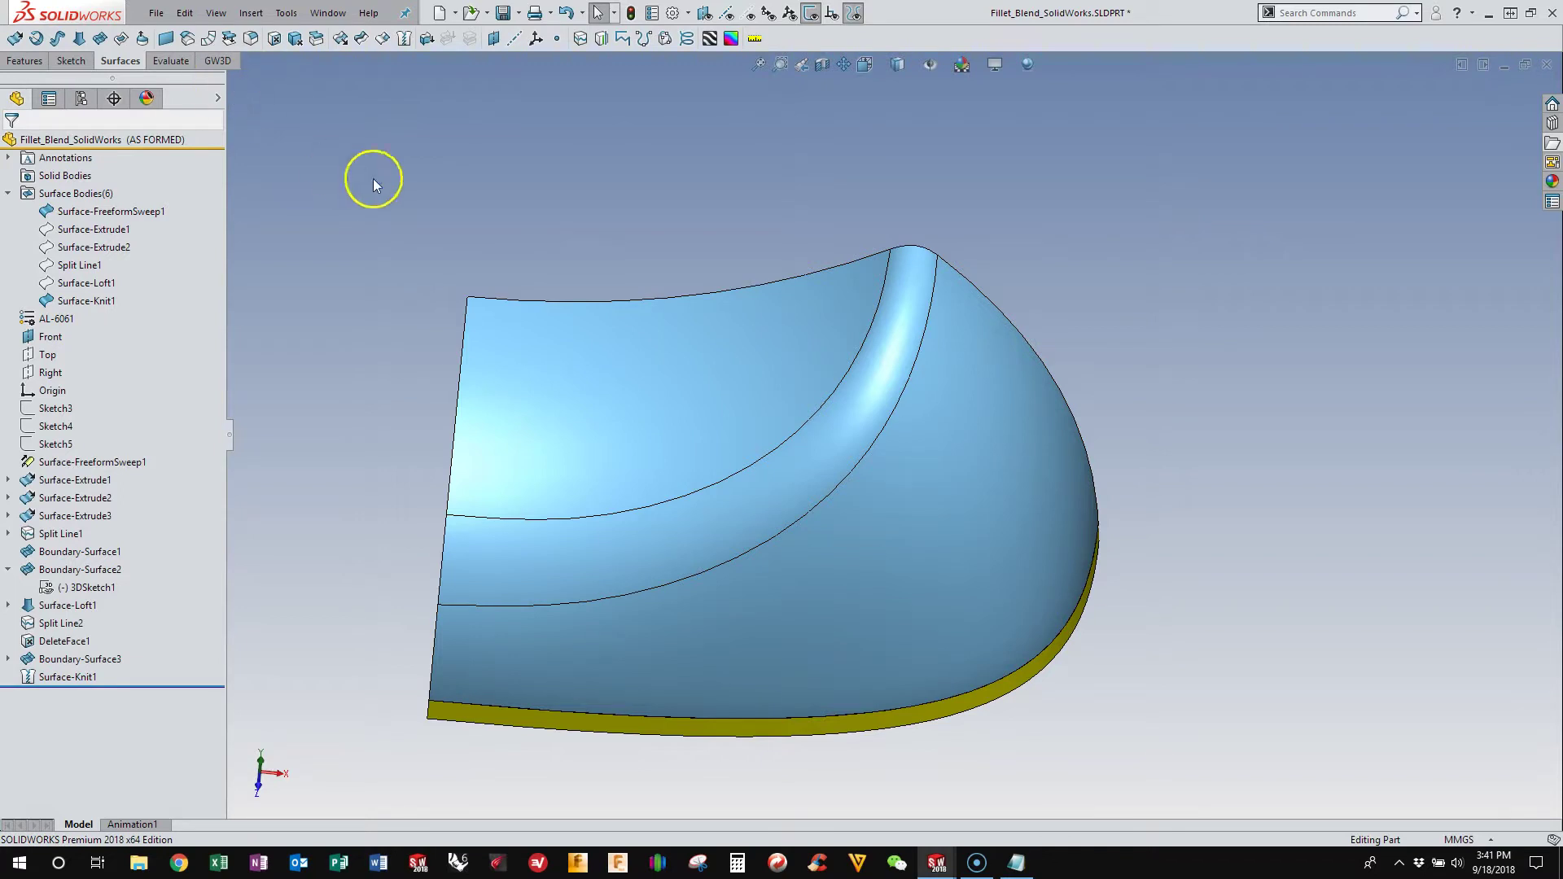
{"action": "left_click", "coordinate": [170, 61]}
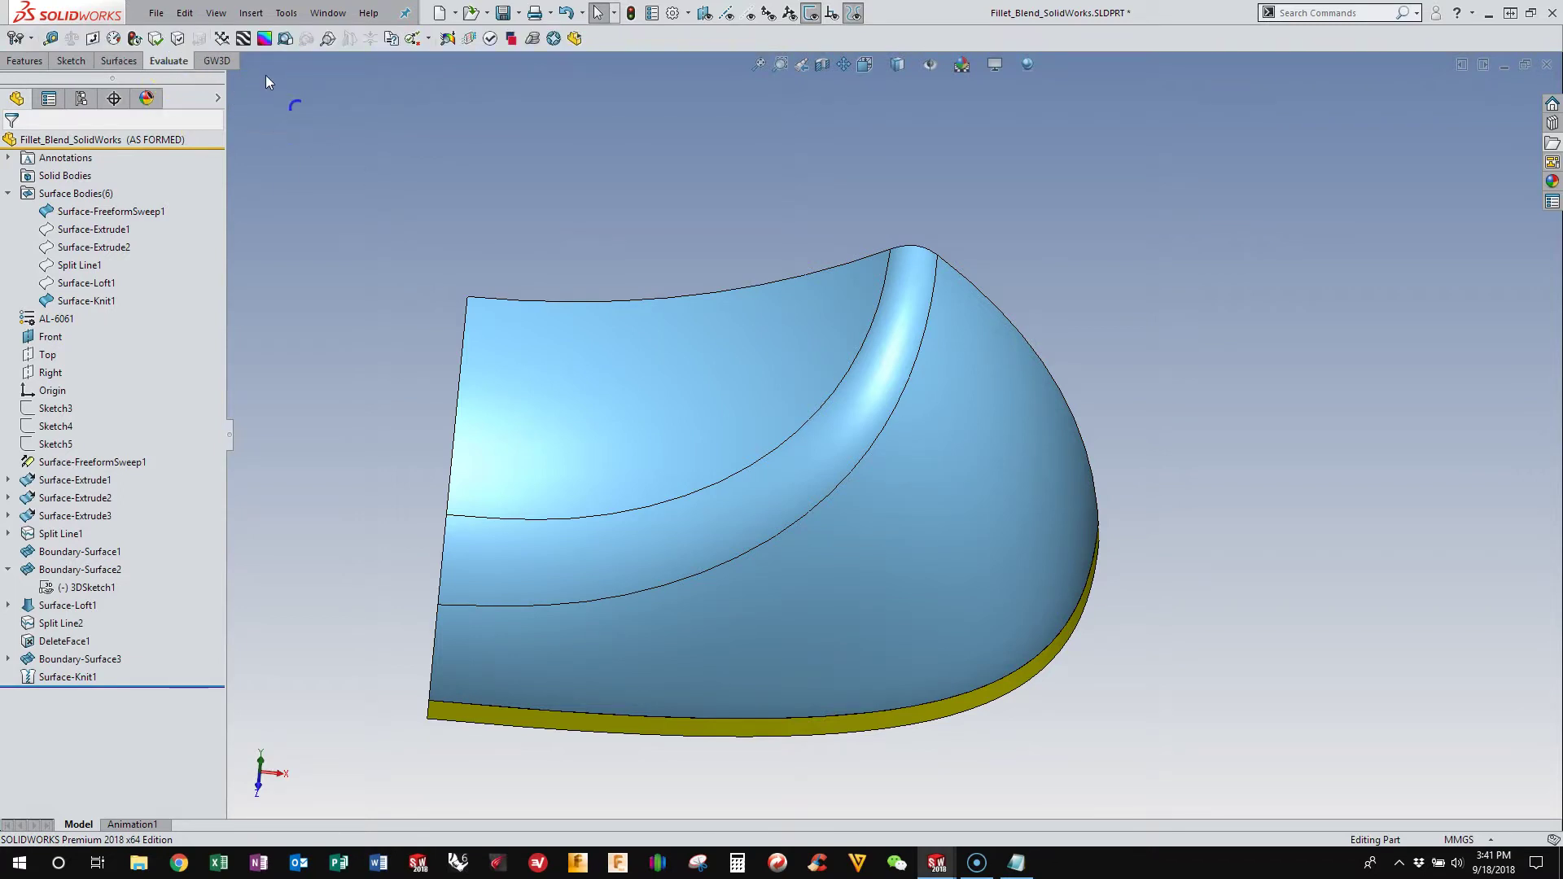
{"action": "left_click", "coordinate": [222, 39]}
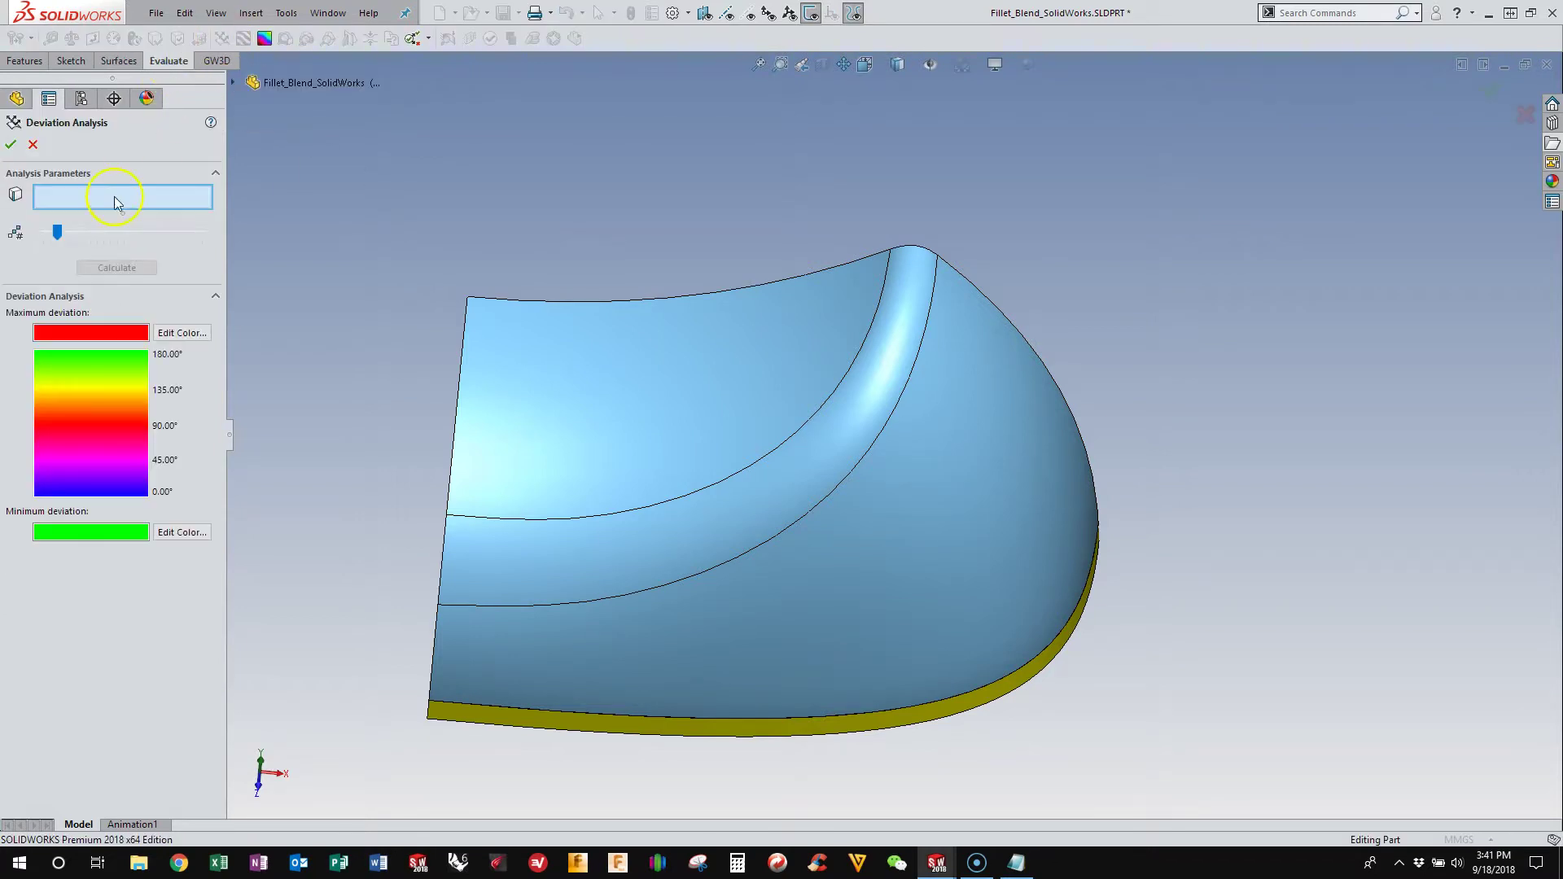
{"action": "left_click", "coordinate": [759, 463]}
{"action": "left_click", "coordinate": [95, 269]}
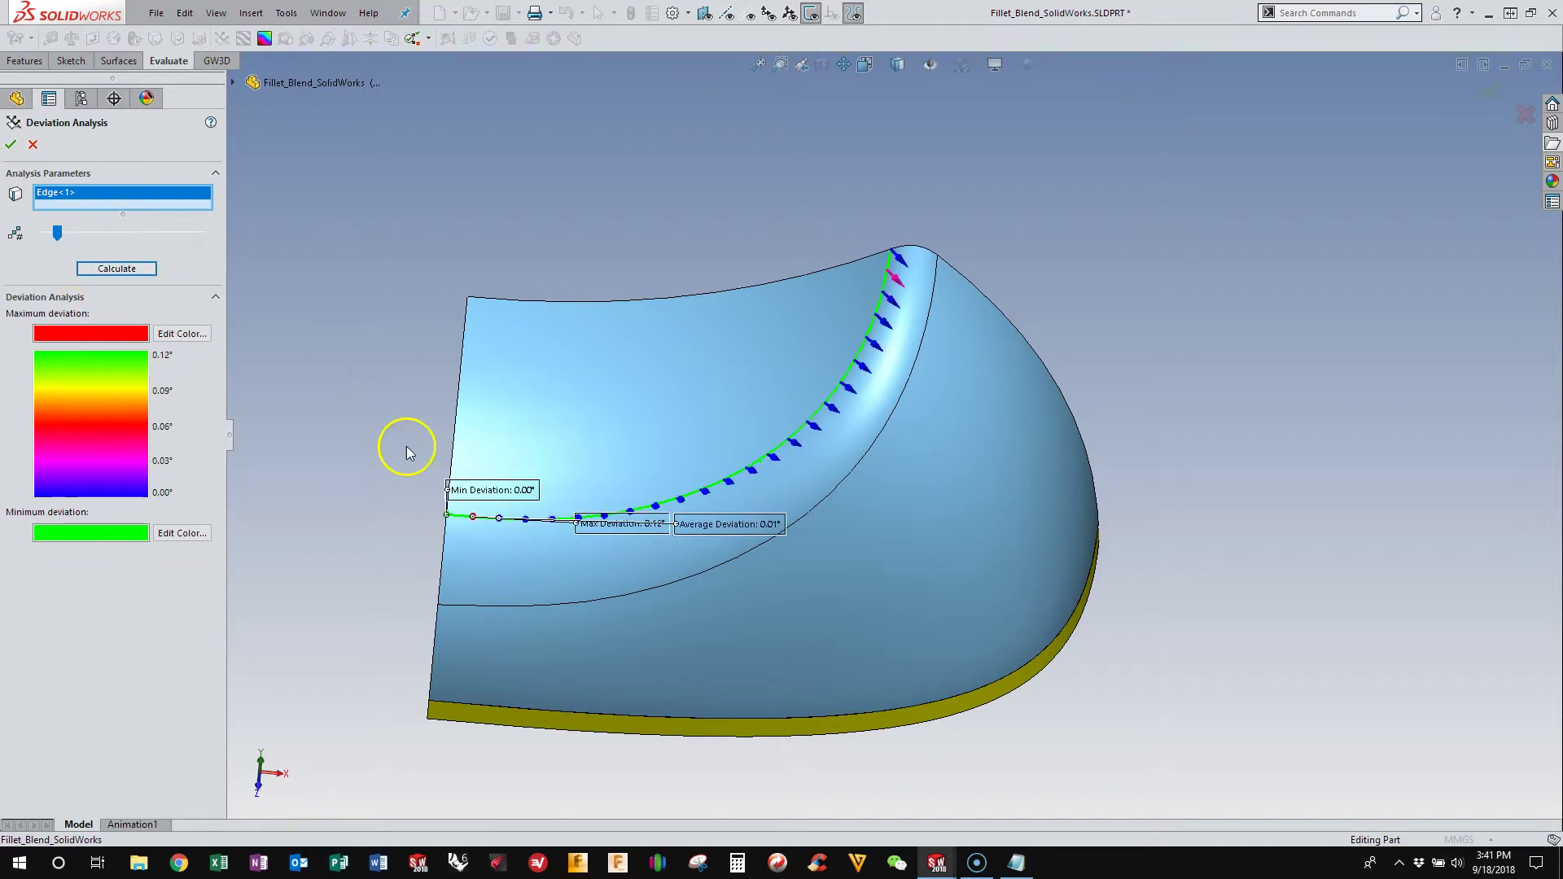
Step: Move the maximum, minimum and average deviation callouts clear of the model to read them, and close the analysis
{"action": "scroll", "coordinate": [726, 548], "scroll_direction": "down", "scroll_amount": 5}
{"action": "scroll", "coordinate": [725, 546], "scroll_direction": "down", "scroll_amount": 2}
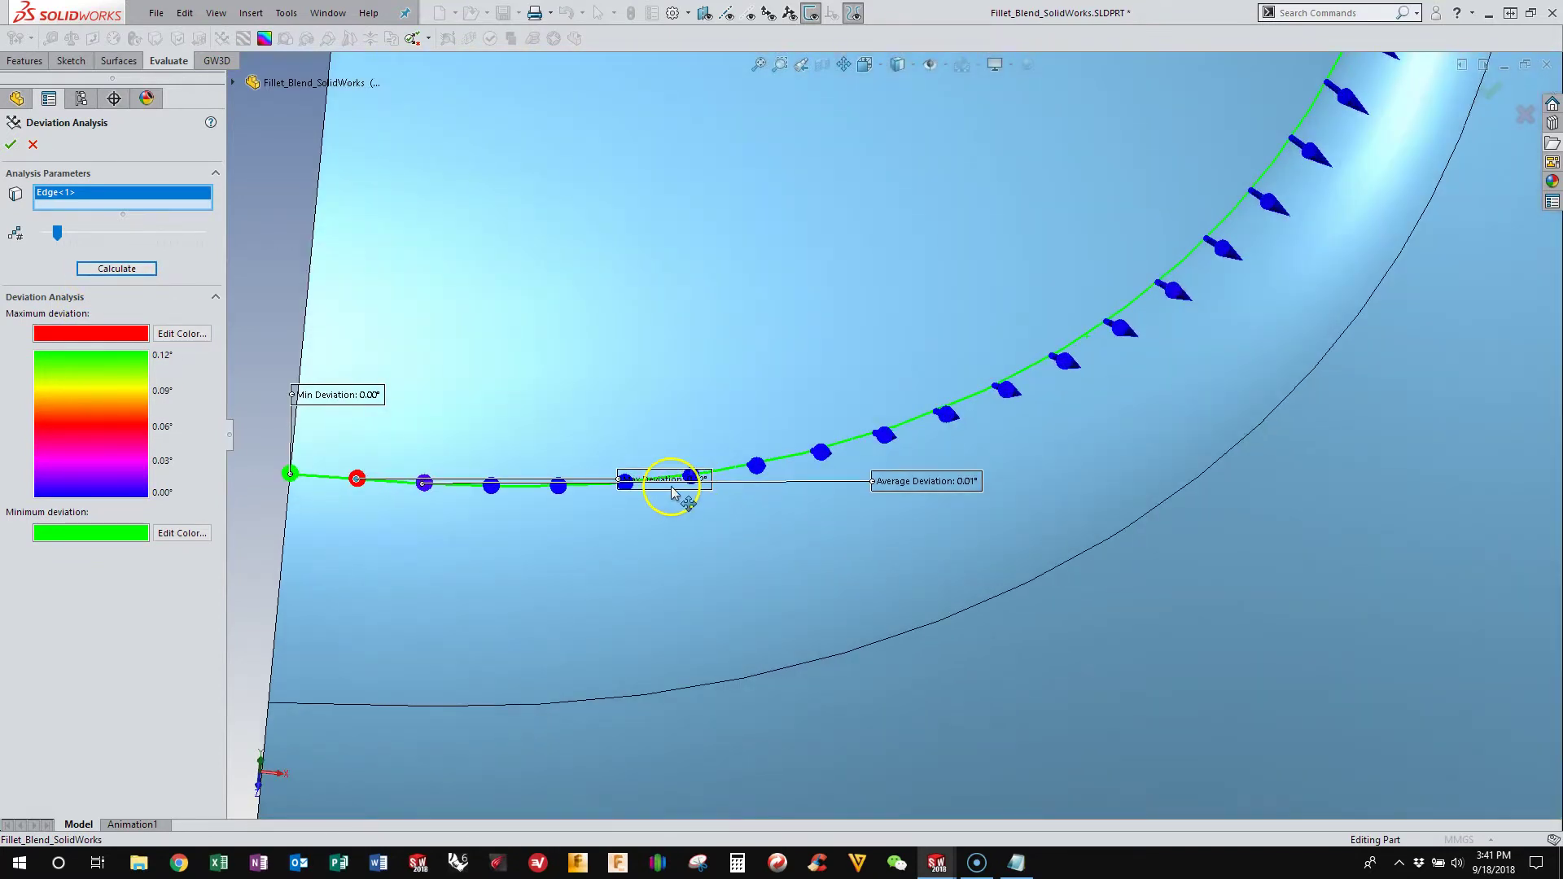
{"action": "scroll", "coordinate": [676, 489], "scroll_direction": "up", "scroll_amount": 2}
{"action": "scroll", "coordinate": [771, 481], "scroll_direction": "down", "scroll_amount": 1}
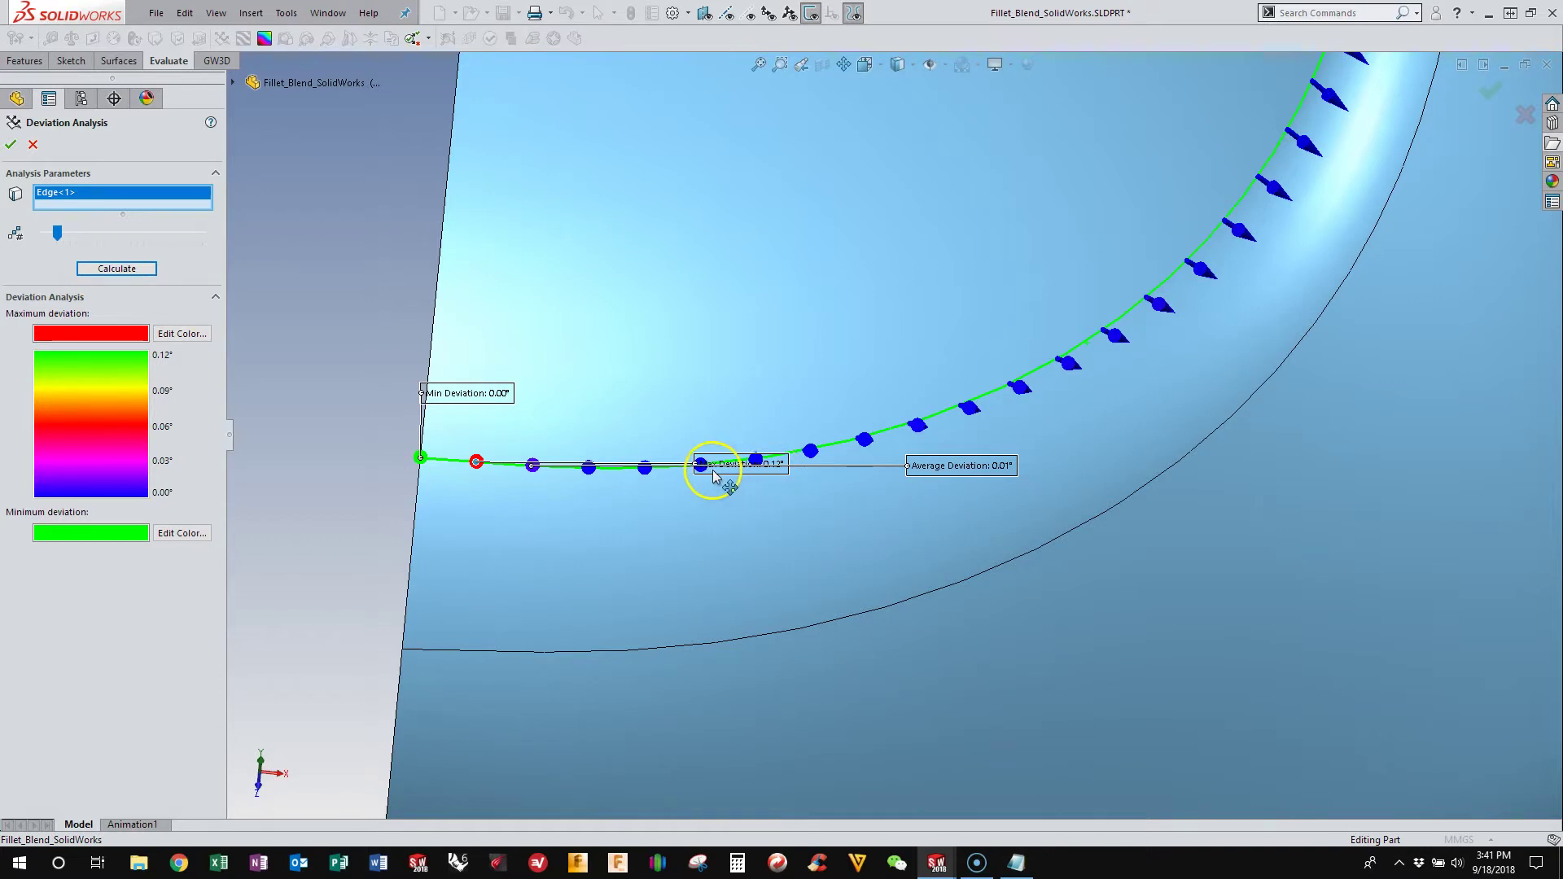
{"action": "scroll", "coordinate": [608, 510], "scroll_direction": "up", "scroll_amount": 5}
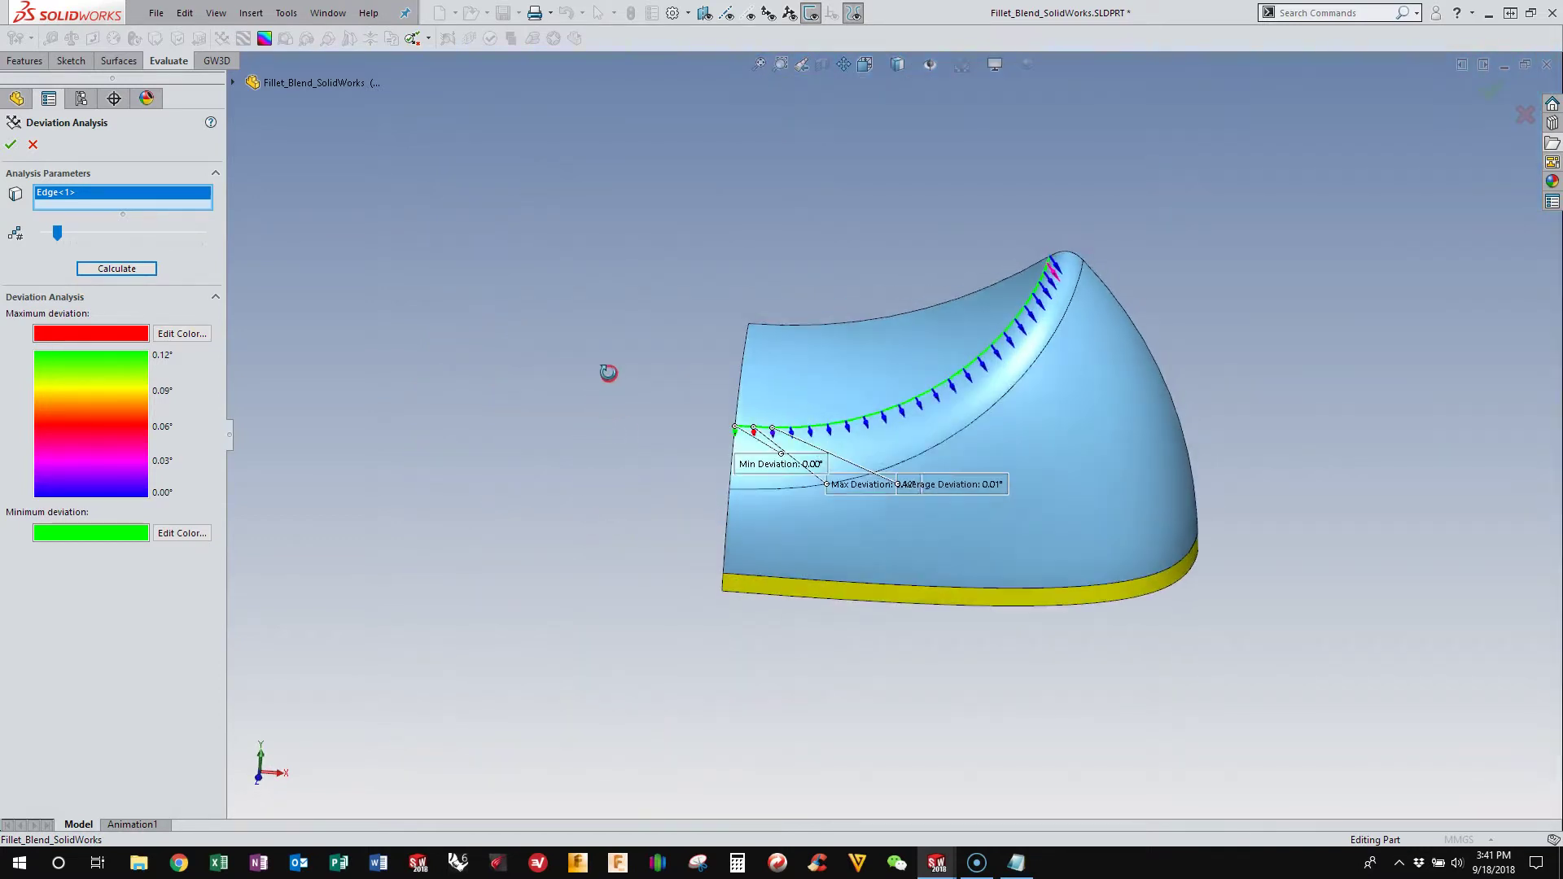
{"action": "middle_click_drag", "start_coordinate": [607, 367], "coordinate": [878, 503]}
{"action": "scroll", "coordinate": [877, 504], "scroll_direction": "down", "scroll_amount": 1}
{"action": "left_click_drag", "start_coordinate": [887, 440], "coordinate": [503, 310]}
{"action": "left_click_drag", "start_coordinate": [747, 381], "coordinate": [515, 356]}
{"action": "left_click_drag", "start_coordinate": [1010, 440], "coordinate": [499, 409]}
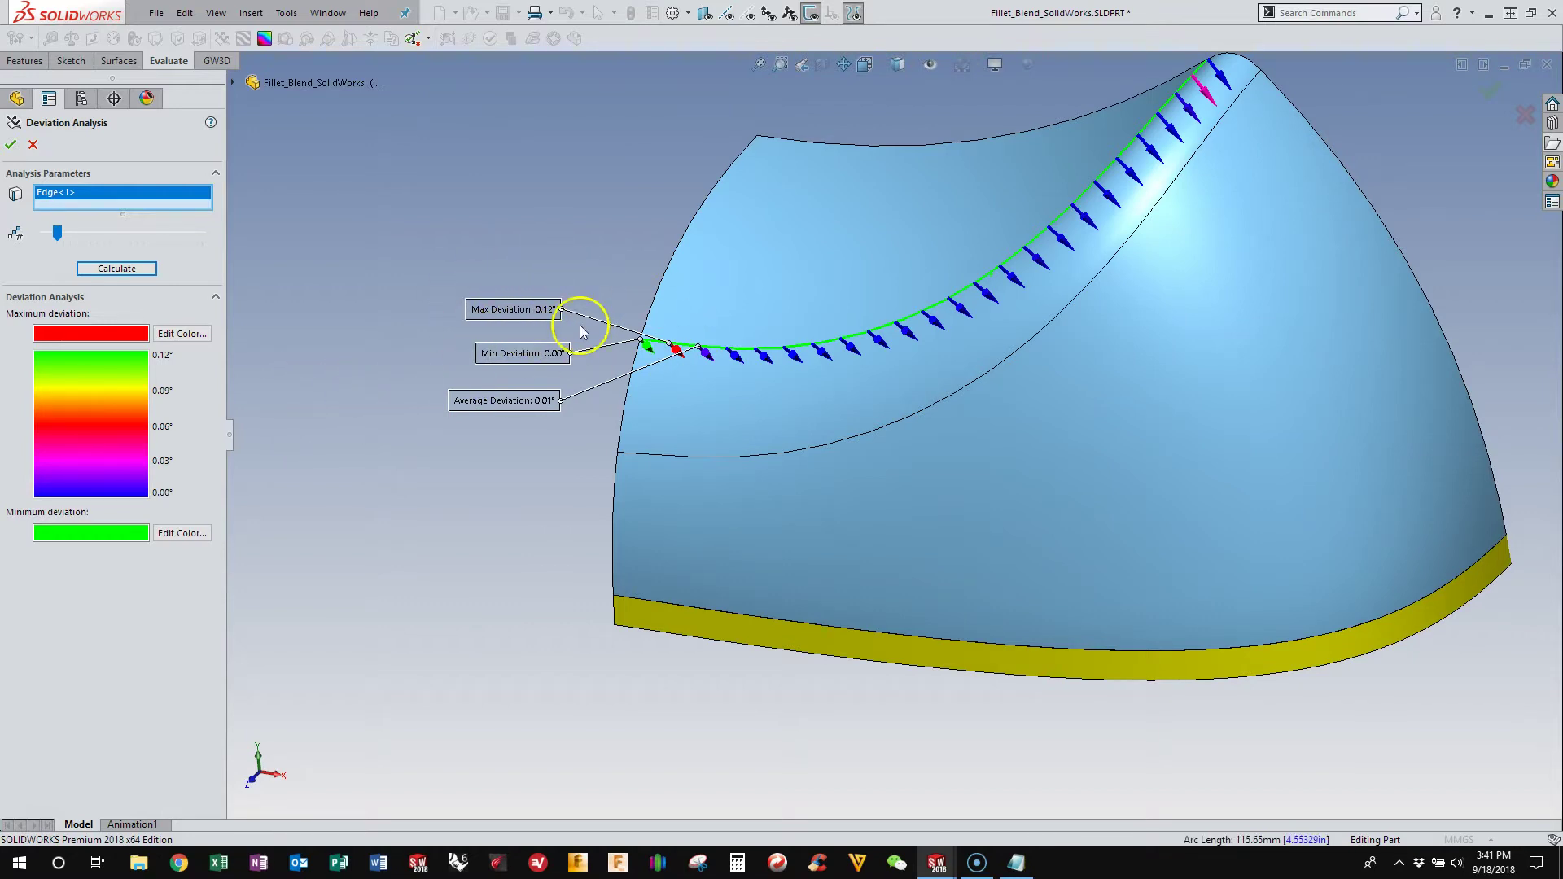
{"action": "left_click", "coordinate": [11, 148]}
Step: Run a deviation analysis on the seam edge between the blend and the lower surface, and close it
{"action": "scroll", "coordinate": [890, 368], "scroll_direction": "down", "scroll_amount": 5}
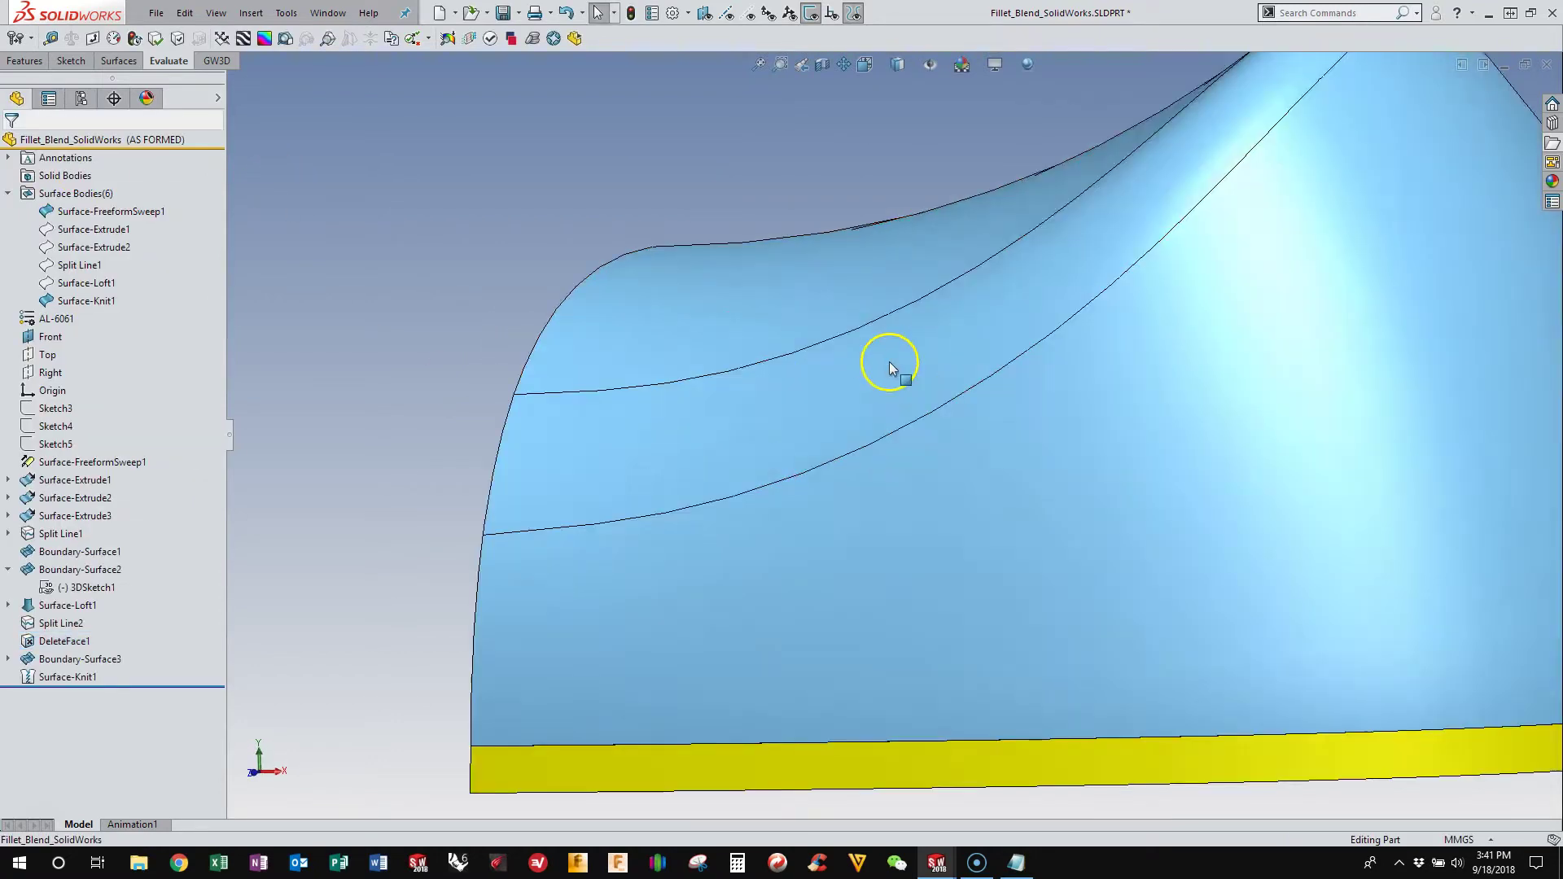
{"action": "scroll", "coordinate": [889, 368], "scroll_direction": "up", "scroll_amount": 5}
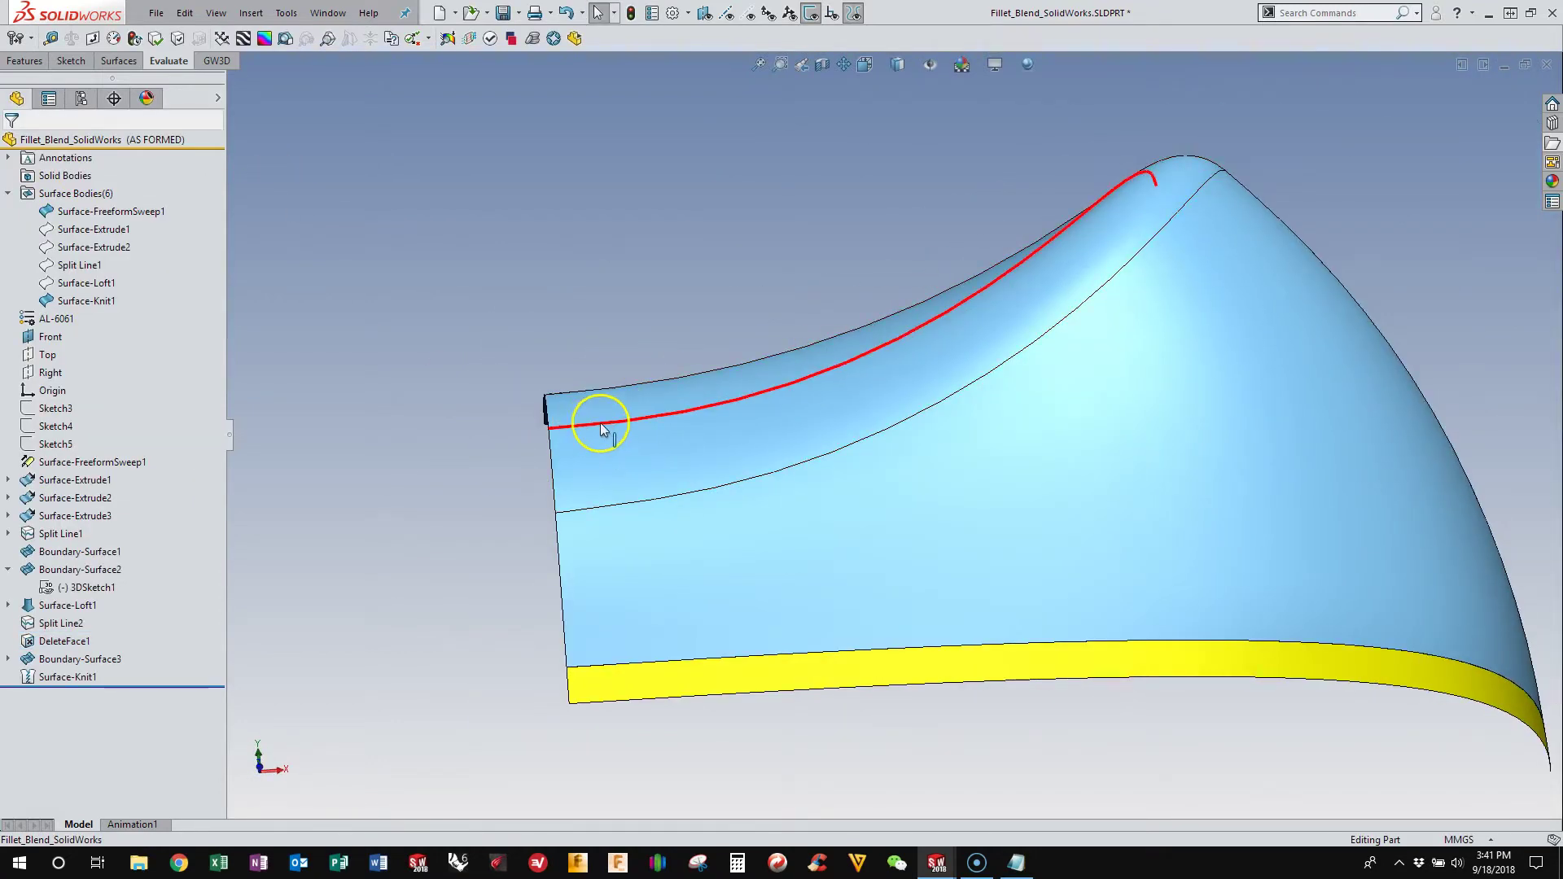
{"action": "left_click", "coordinate": [335, 457]}
{"action": "left_click", "coordinate": [220, 39]}
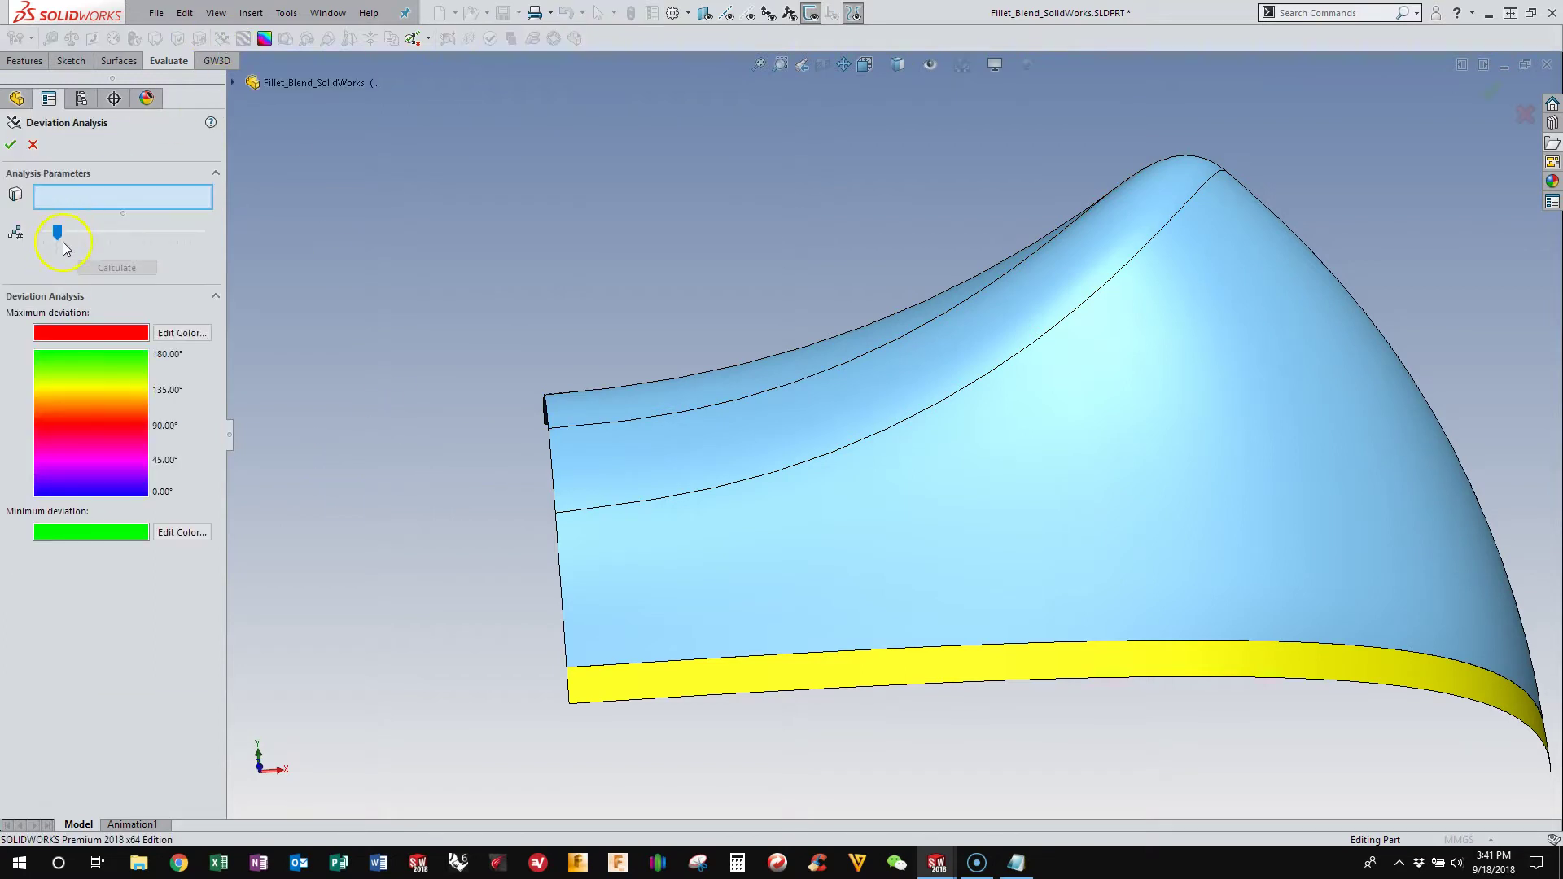
{"action": "left_click", "coordinate": [778, 472]}
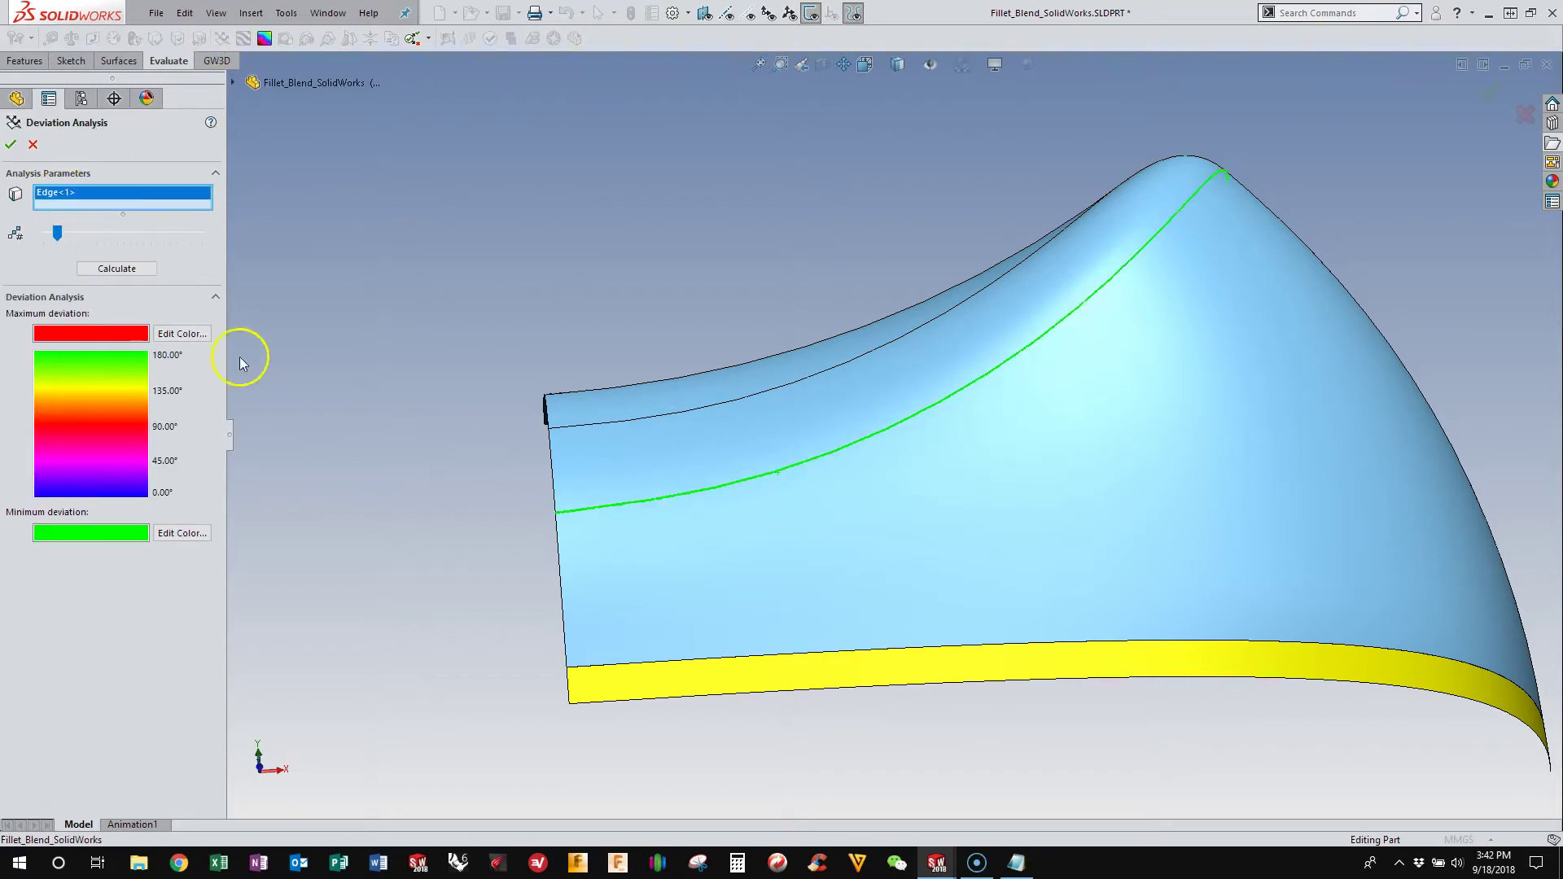
{"action": "left_click", "coordinate": [116, 268]}
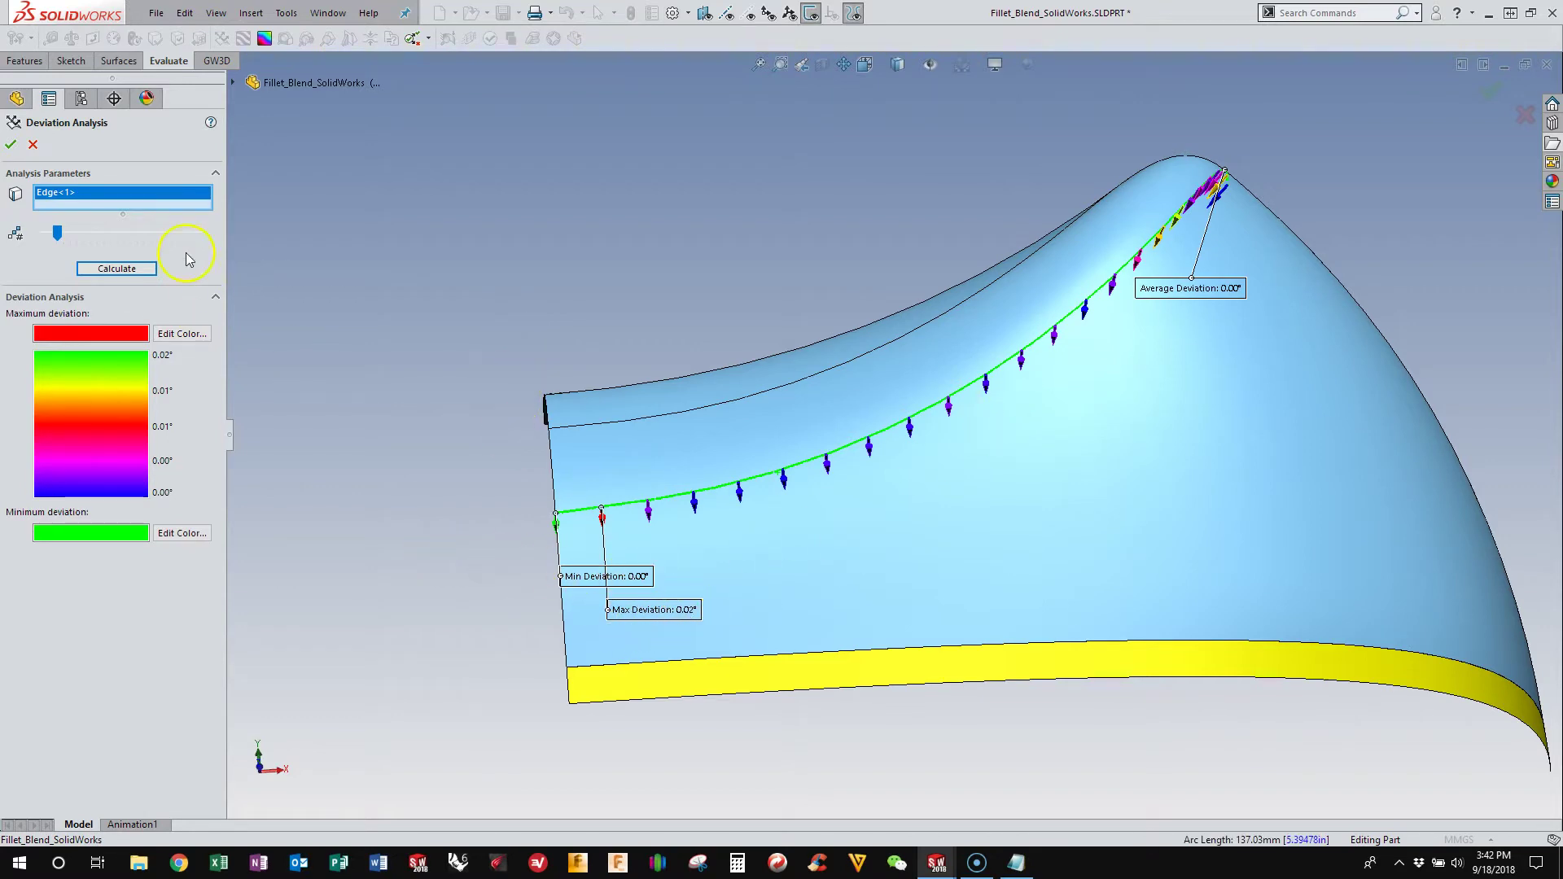
{"action": "left_click", "coordinate": [33, 144]}
Step: Display zebra stripes on the model and examine the stripe flow across both blend seams
{"action": "middle_click_drag", "start_coordinate": [326, 226], "coordinate": [961, 358]}
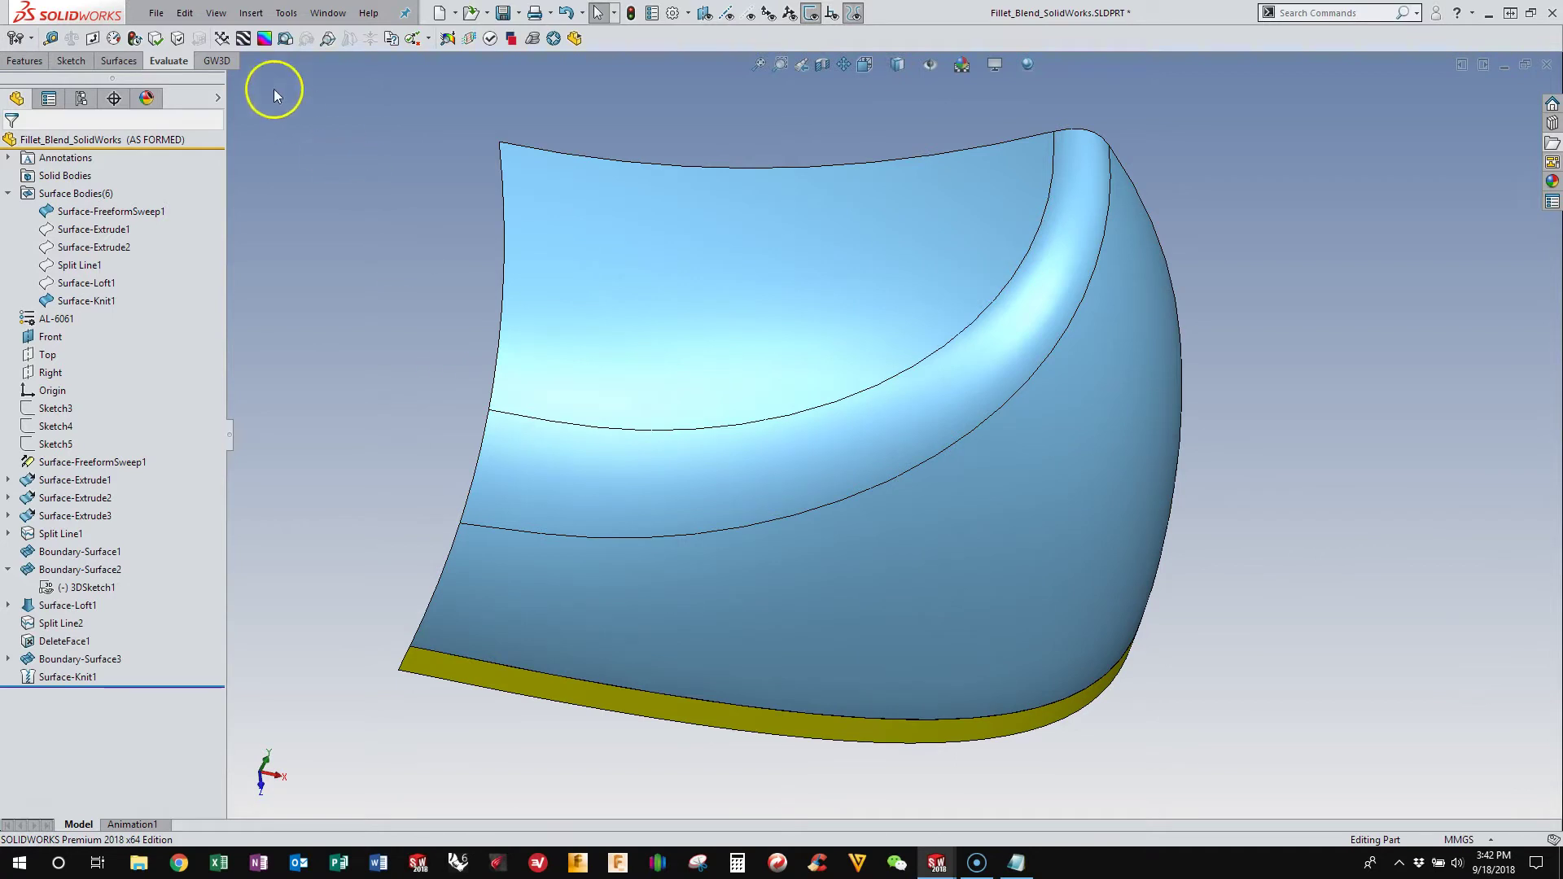
{"action": "left_click", "coordinate": [241, 39]}
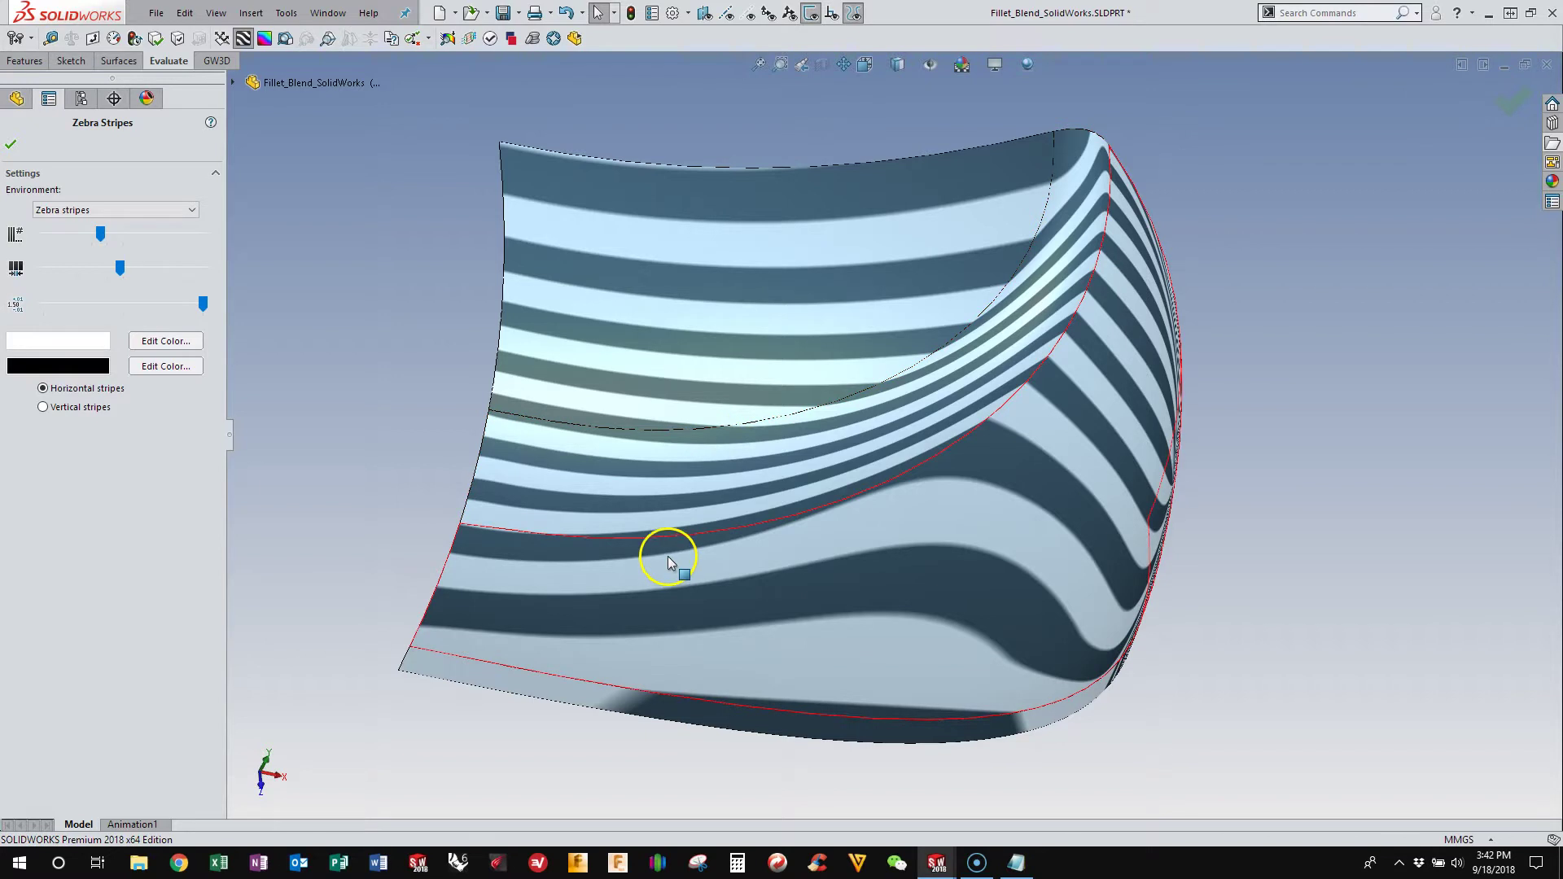
{"action": "middle_click_drag", "start_coordinate": [623, 601], "coordinate": [522, 528]}
{"action": "scroll", "coordinate": [535, 491], "scroll_direction": "down", "scroll_amount": 2}
{"action": "key", "text": "Return"}
{"action": "scroll", "coordinate": [933, 433], "scroll_direction": "up", "scroll_amount": 2}
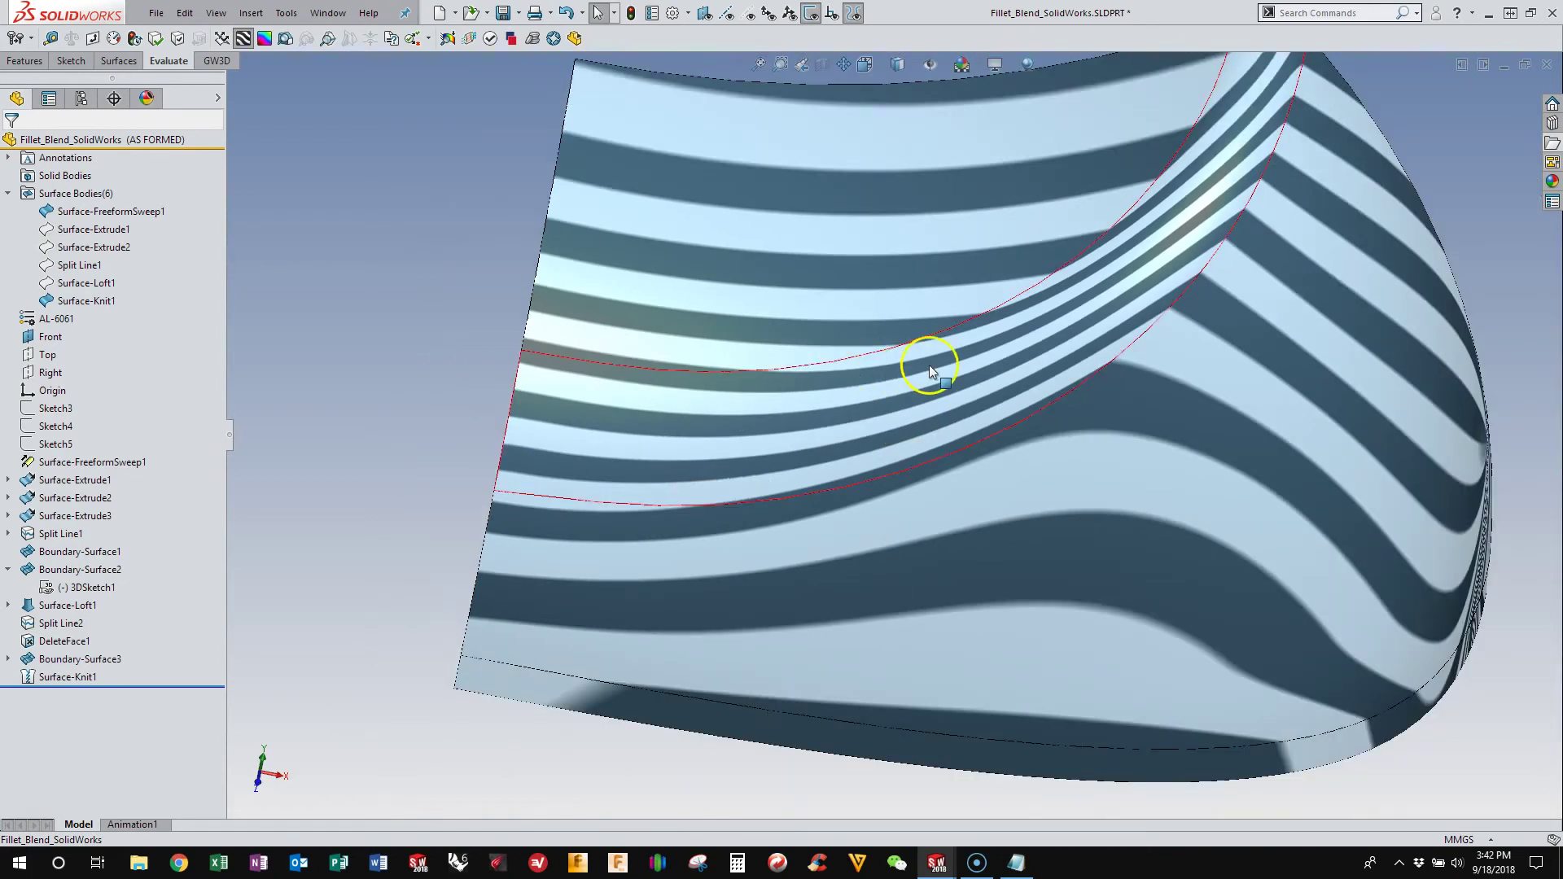
Step: Check the zebra stripe flow along the whole blend and turn the zebra stripes off
{"action": "scroll", "coordinate": [1063, 309], "scroll_direction": "up", "scroll_amount": 1}
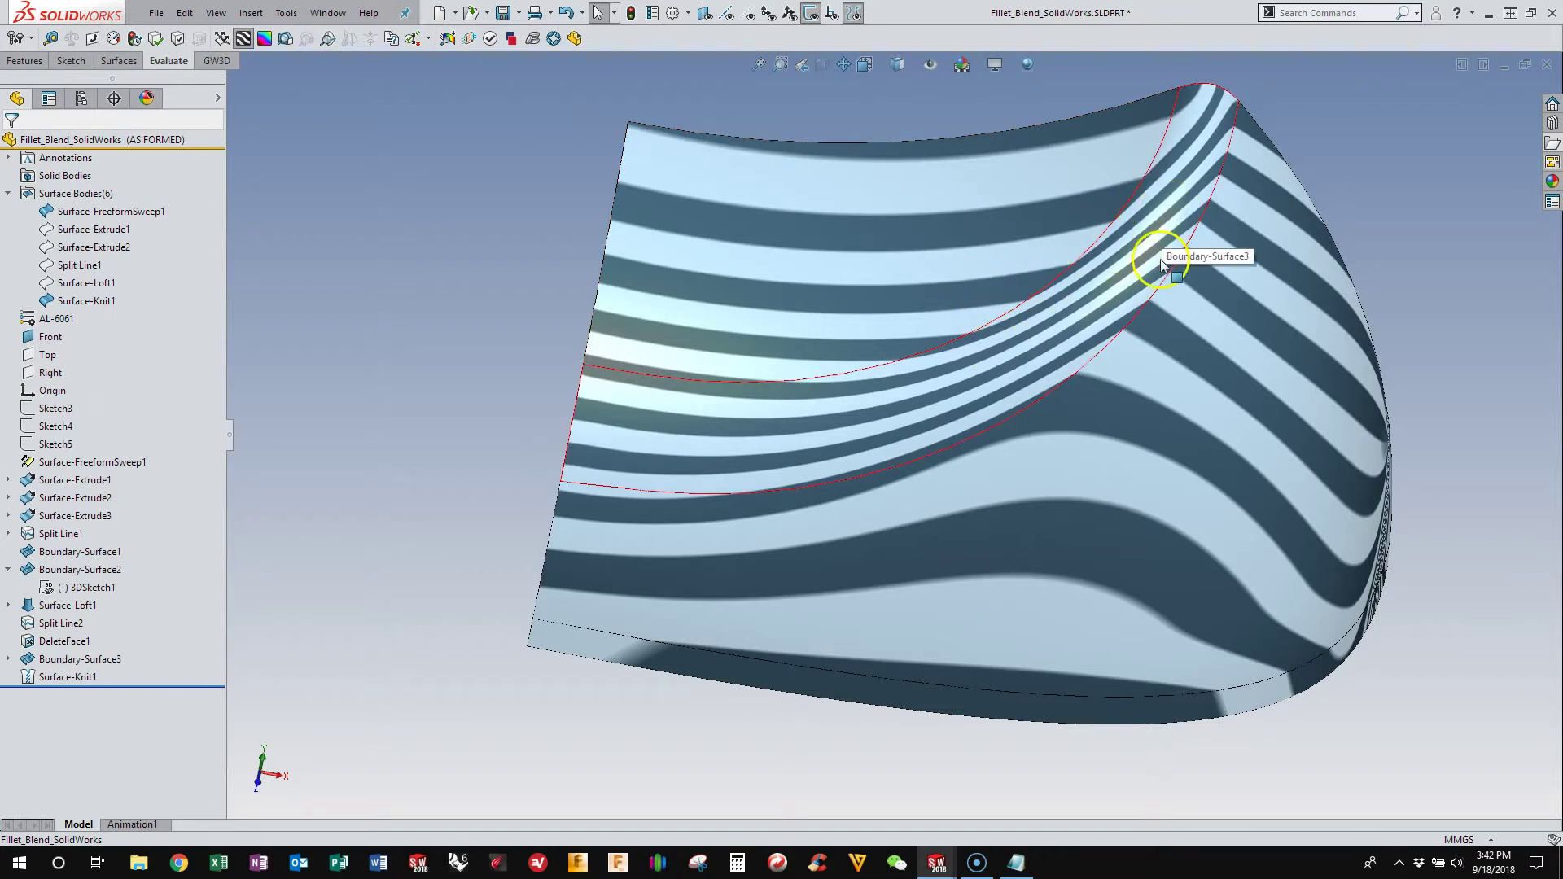
{"action": "mouse_move", "coordinate": [1081, 342]}
{"action": "middle_mouse_down"}
{"action": "mouse_move", "coordinate": [1067, 321]}
{"action": "mouse_move", "coordinate": [1022, 372]}
{"action": "mouse_move", "coordinate": [1071, 370]}
{"action": "mouse_move", "coordinate": [1117, 335]}
{"action": "mouse_move", "coordinate": [1066, 330]}
{"action": "middle_mouse_up"}
{"action": "left_click", "coordinate": [368, 140]}
{"action": "left_click", "coordinate": [243, 38]}
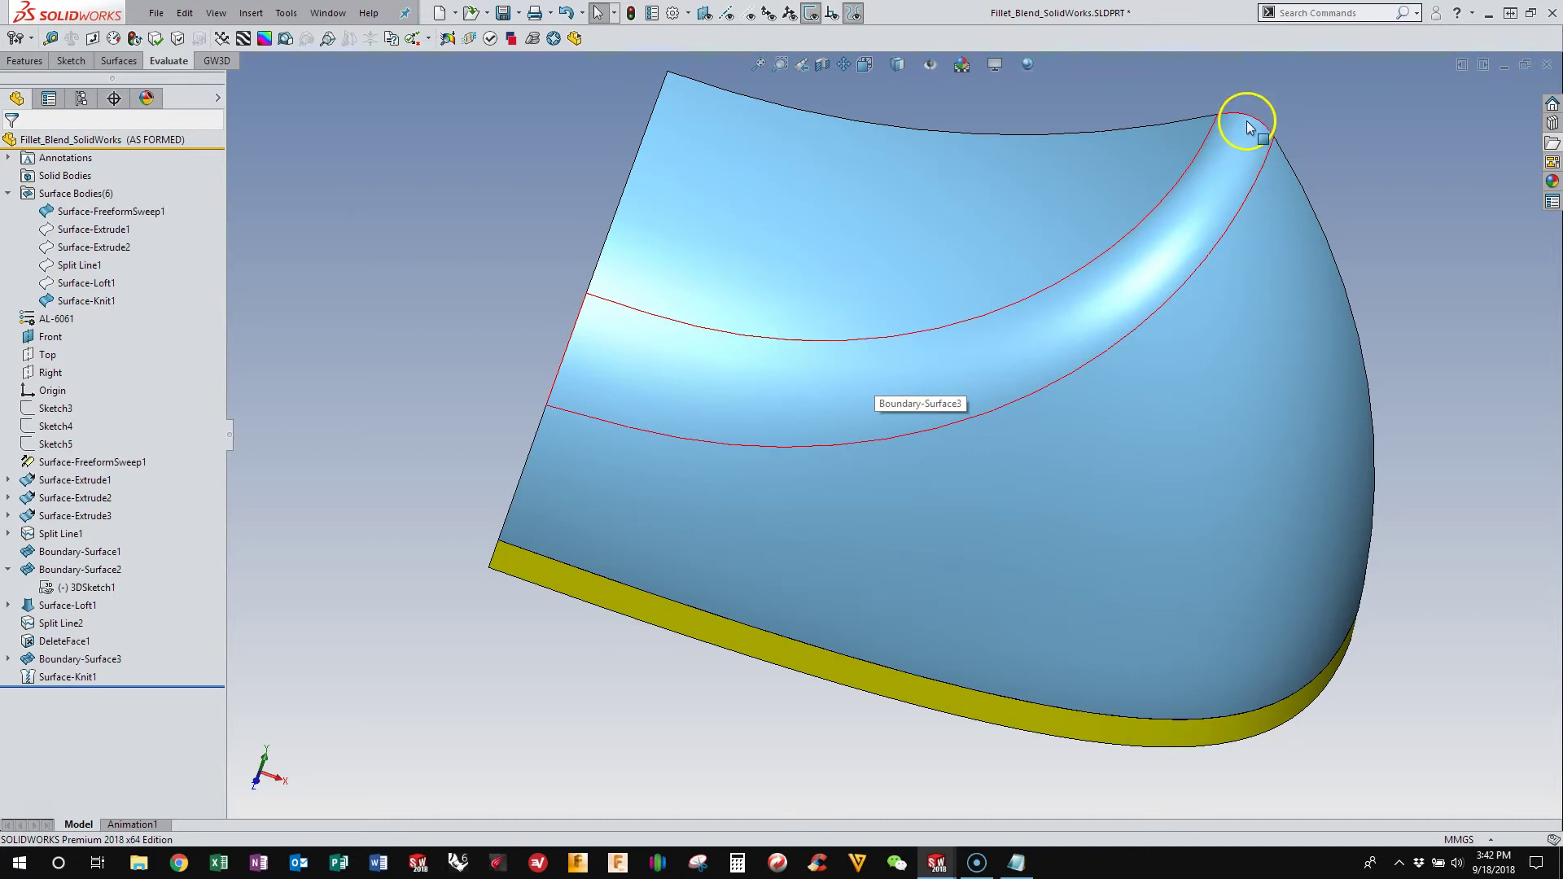
Step: Examine the shaded blend surface along its length and highlight 3DSketch1 to compare its spline with the blend's path
{"action": "scroll", "coordinate": [1019, 321], "scroll_direction": "down", "scroll_amount": 5}
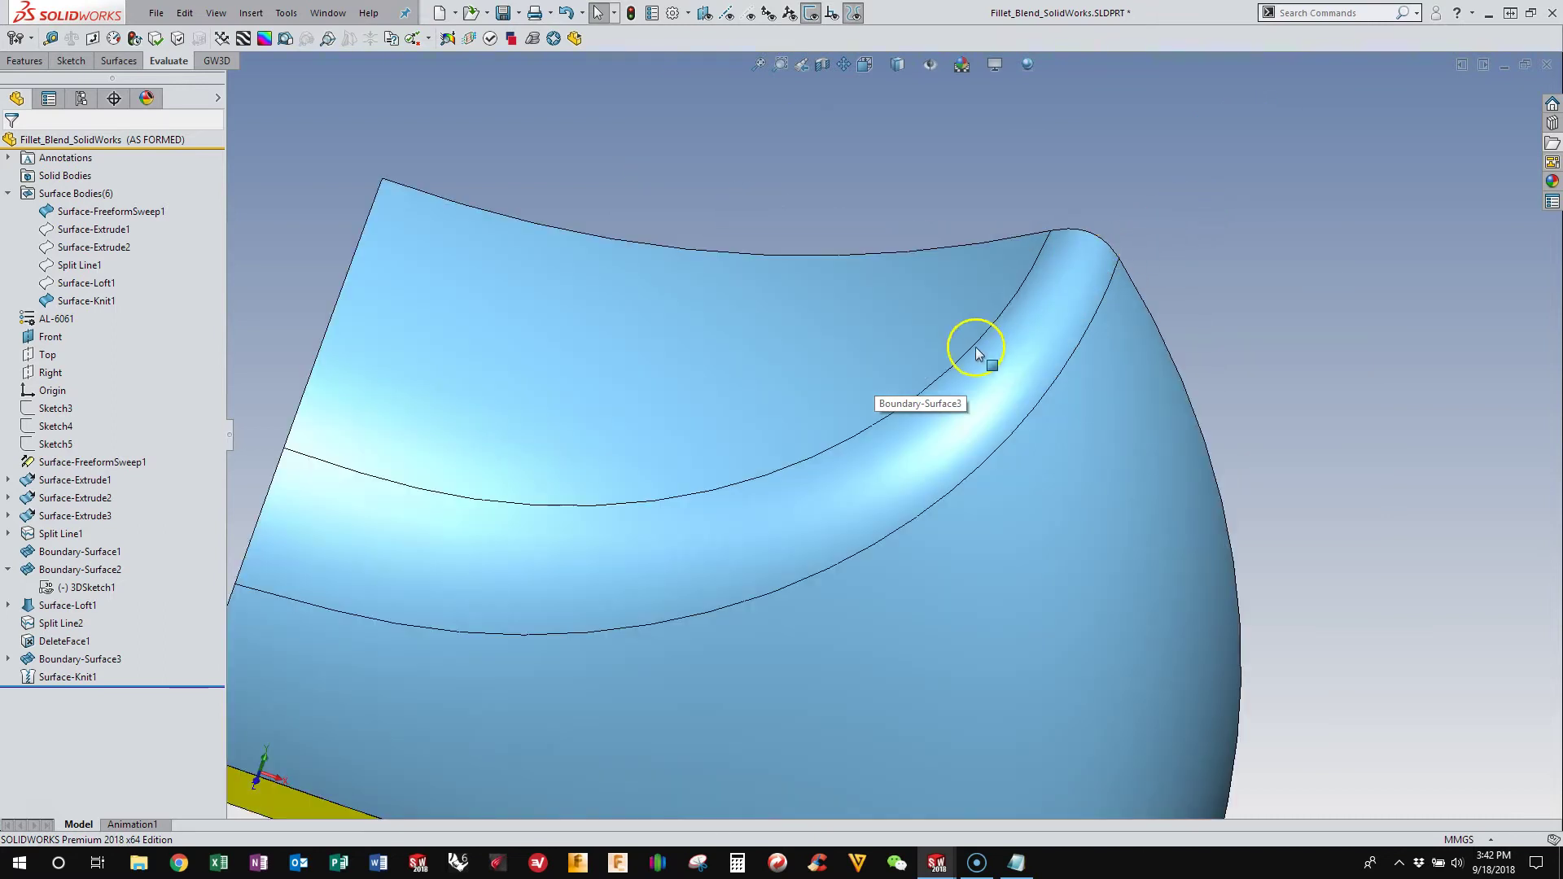
{"action": "mouse_move", "coordinate": [1043, 324]}
{"action": "middle_mouse_down"}
{"action": "mouse_move", "coordinate": [1067, 294]}
{"action": "mouse_move", "coordinate": [1029, 321]}
{"action": "mouse_move", "coordinate": [1044, 307]}
{"action": "middle_mouse_up"}
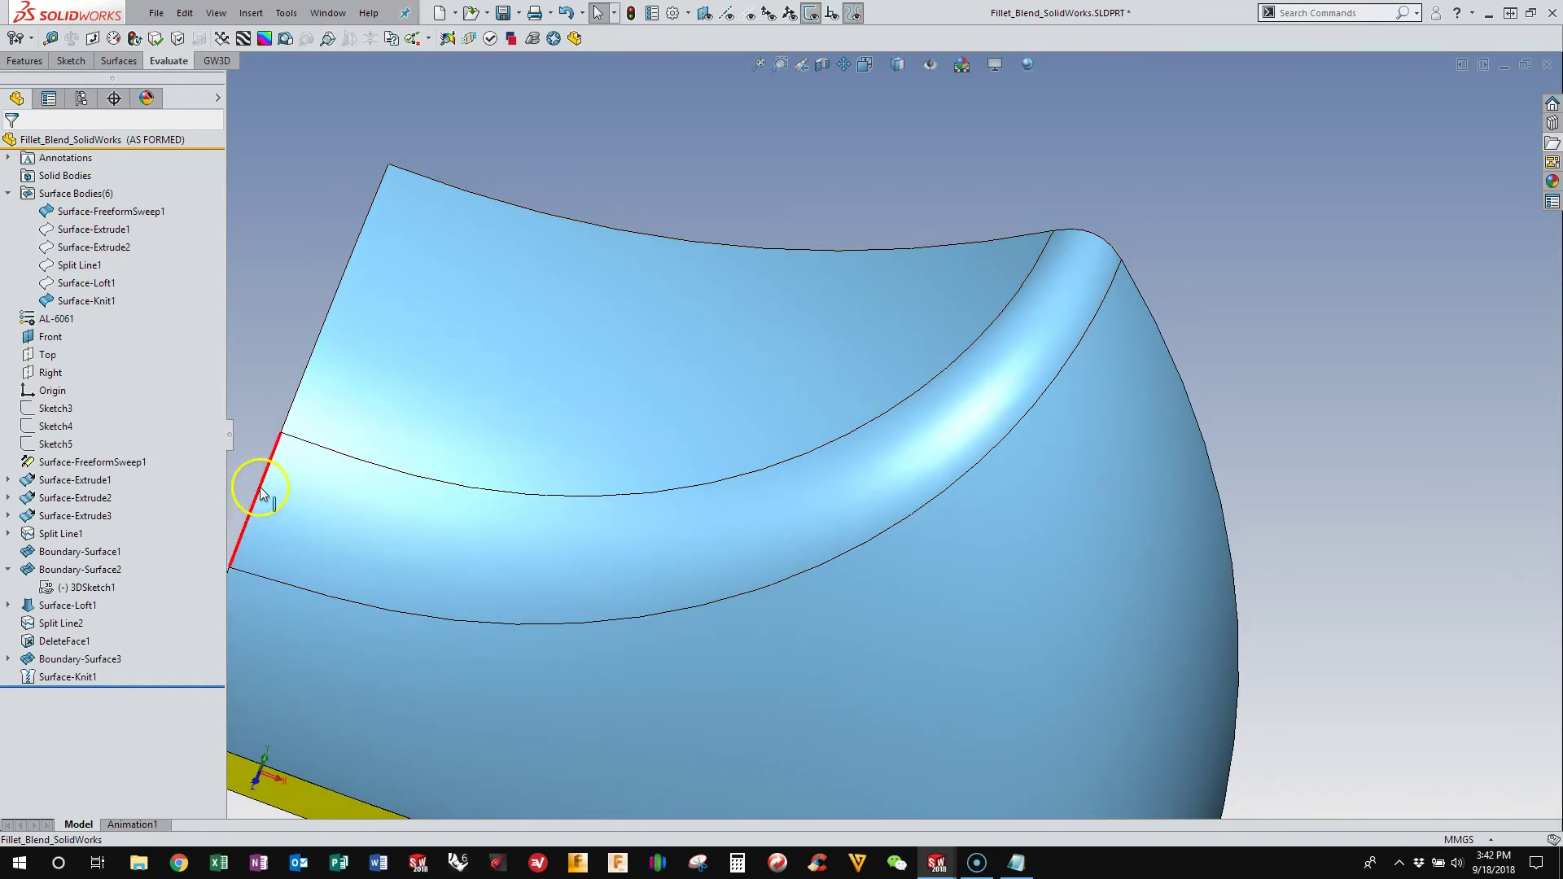
{"action": "key", "text": "z"}
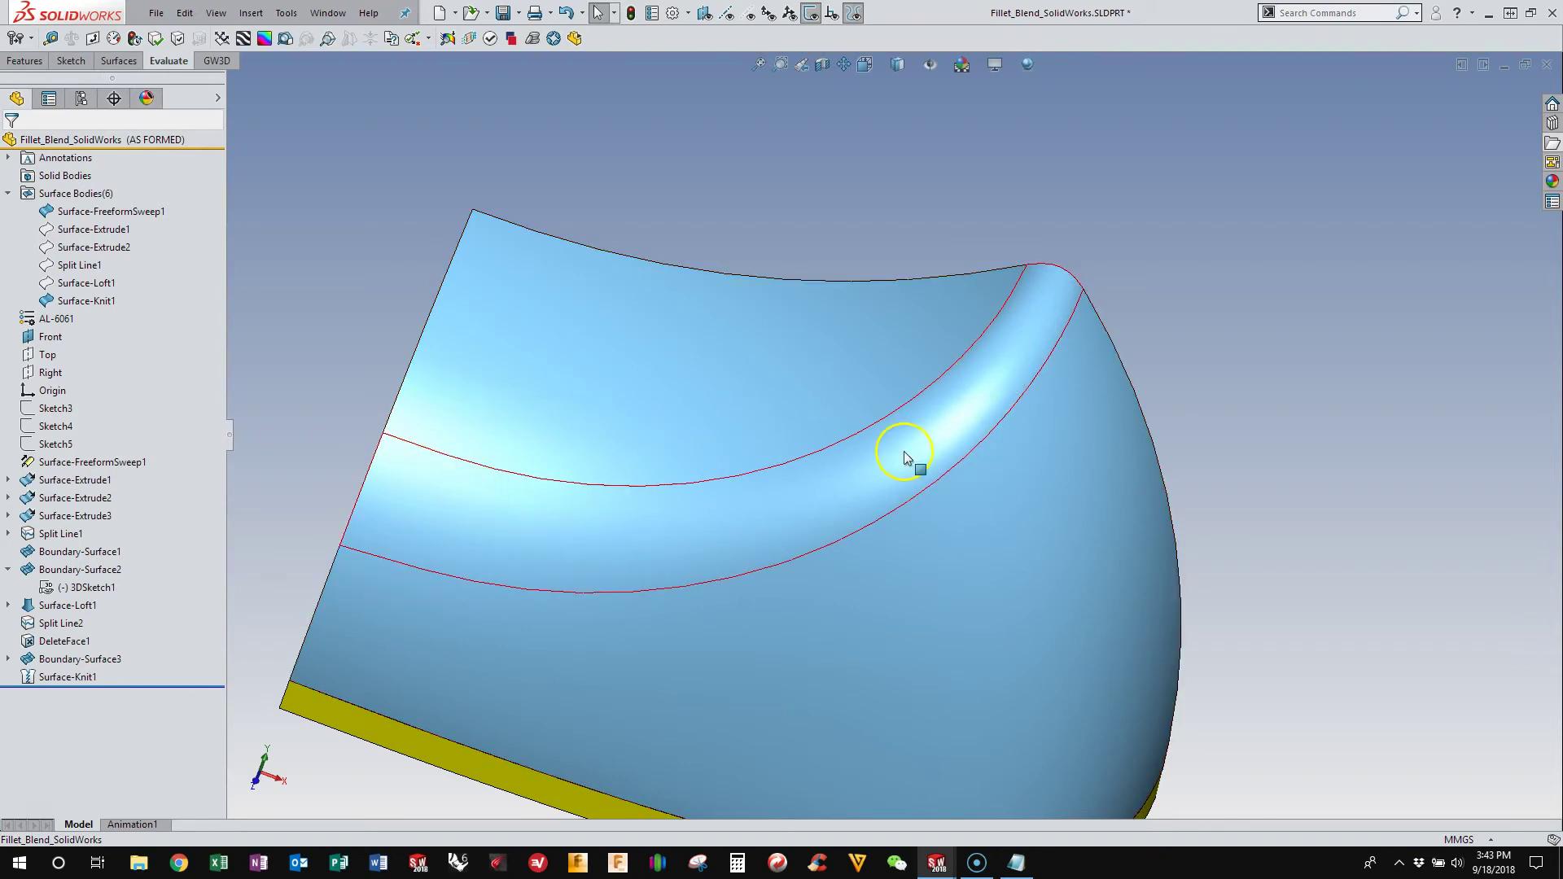
{"action": "middle_click_drag", "start_coordinate": [877, 475], "coordinate": [847, 453]}
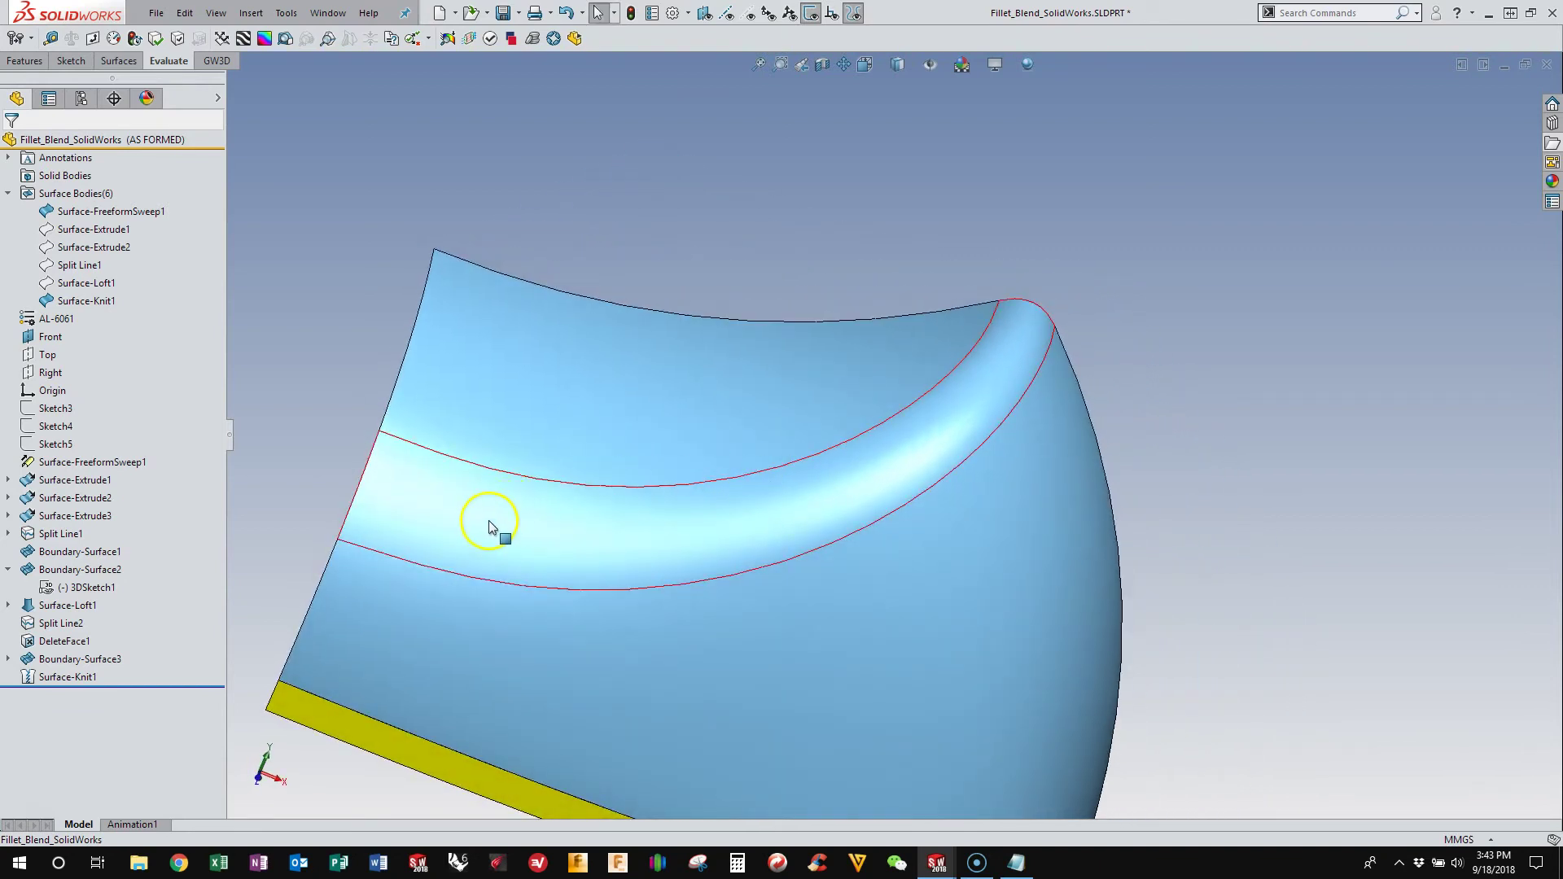
{"action": "middle_click_drag", "start_coordinate": [489, 528], "coordinate": [708, 481]}
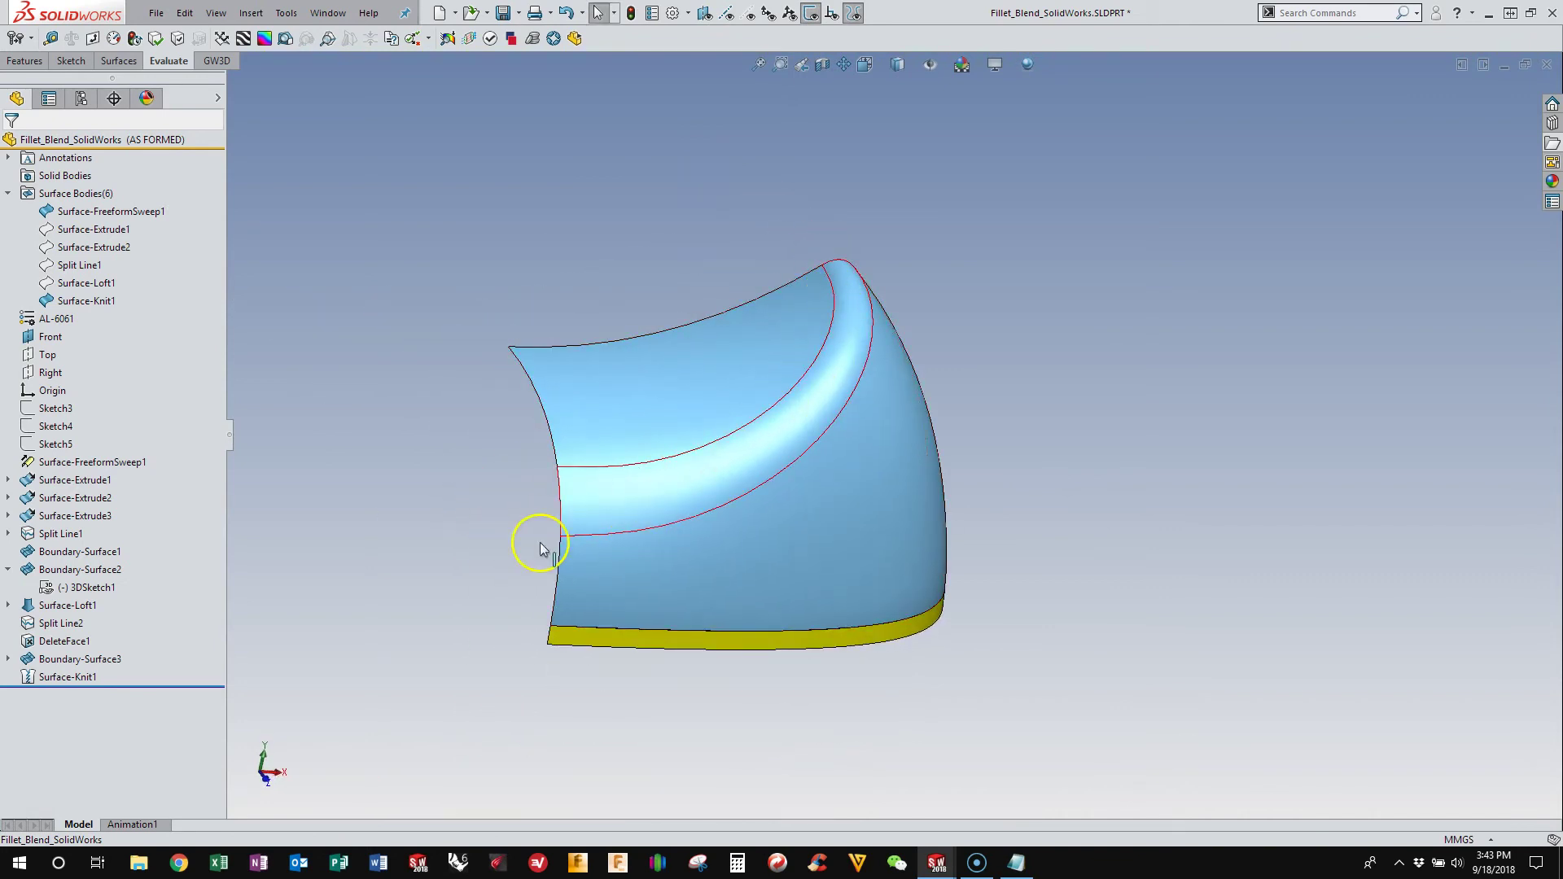
{"action": "left_click", "coordinate": [89, 587]}
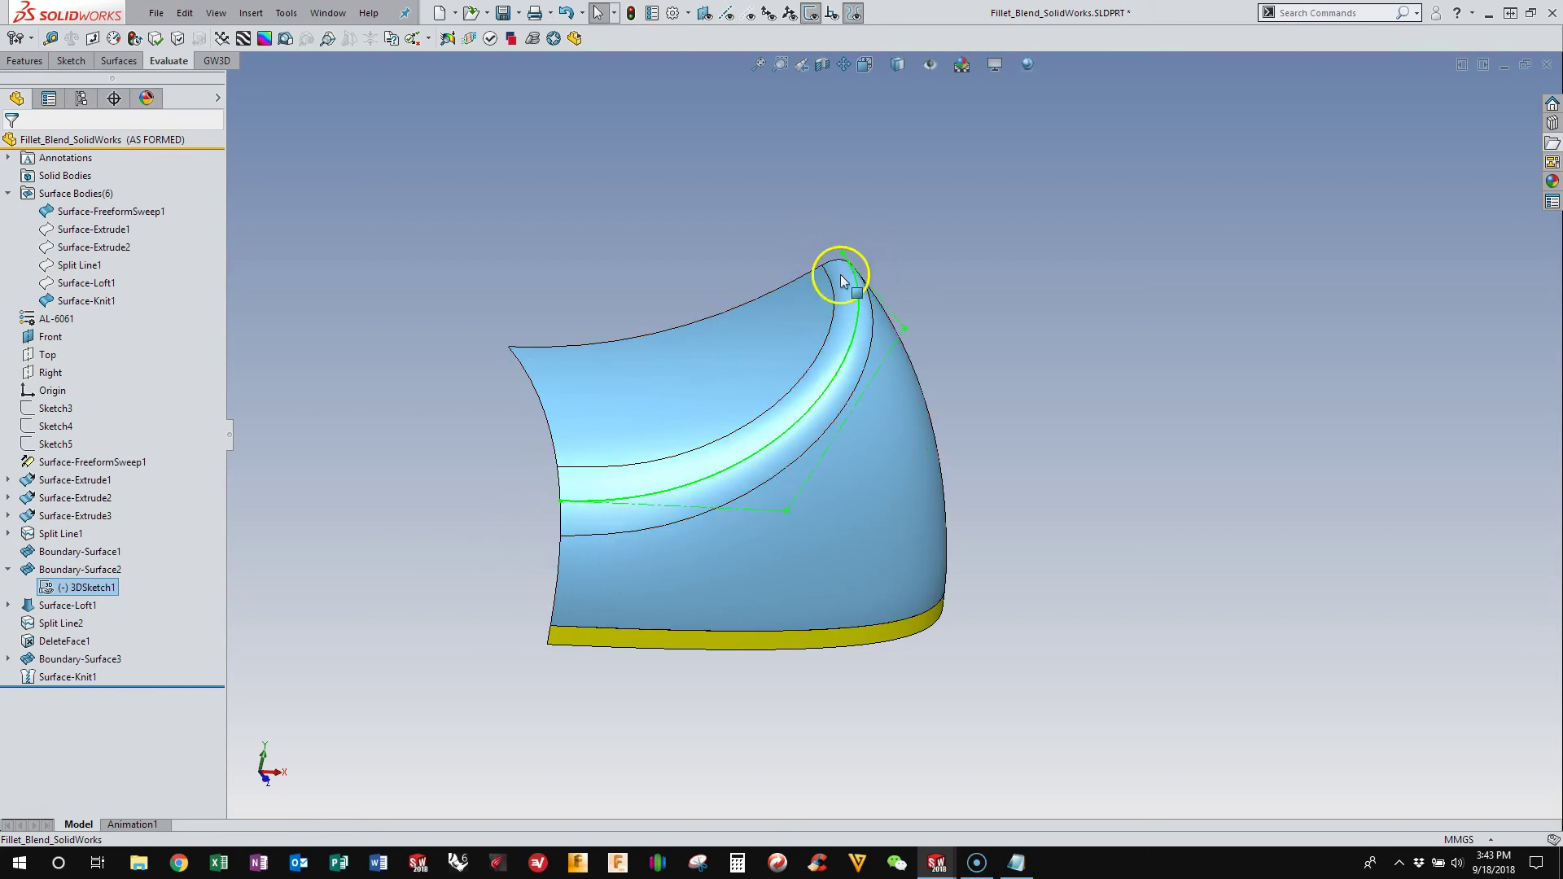
{"action": "left_click", "coordinate": [687, 261]}
Step: Bring up the GW3D surfacing tools for the fillet blend model
{"action": "mouse_move", "coordinate": [687, 261]}
{"action": "middle_mouse_down"}
{"action": "mouse_move", "coordinate": [621, 353]}
{"action": "mouse_move", "coordinate": [1033, 412]}
{"action": "mouse_move", "coordinate": [936, 395]}
{"action": "middle_mouse_up"}
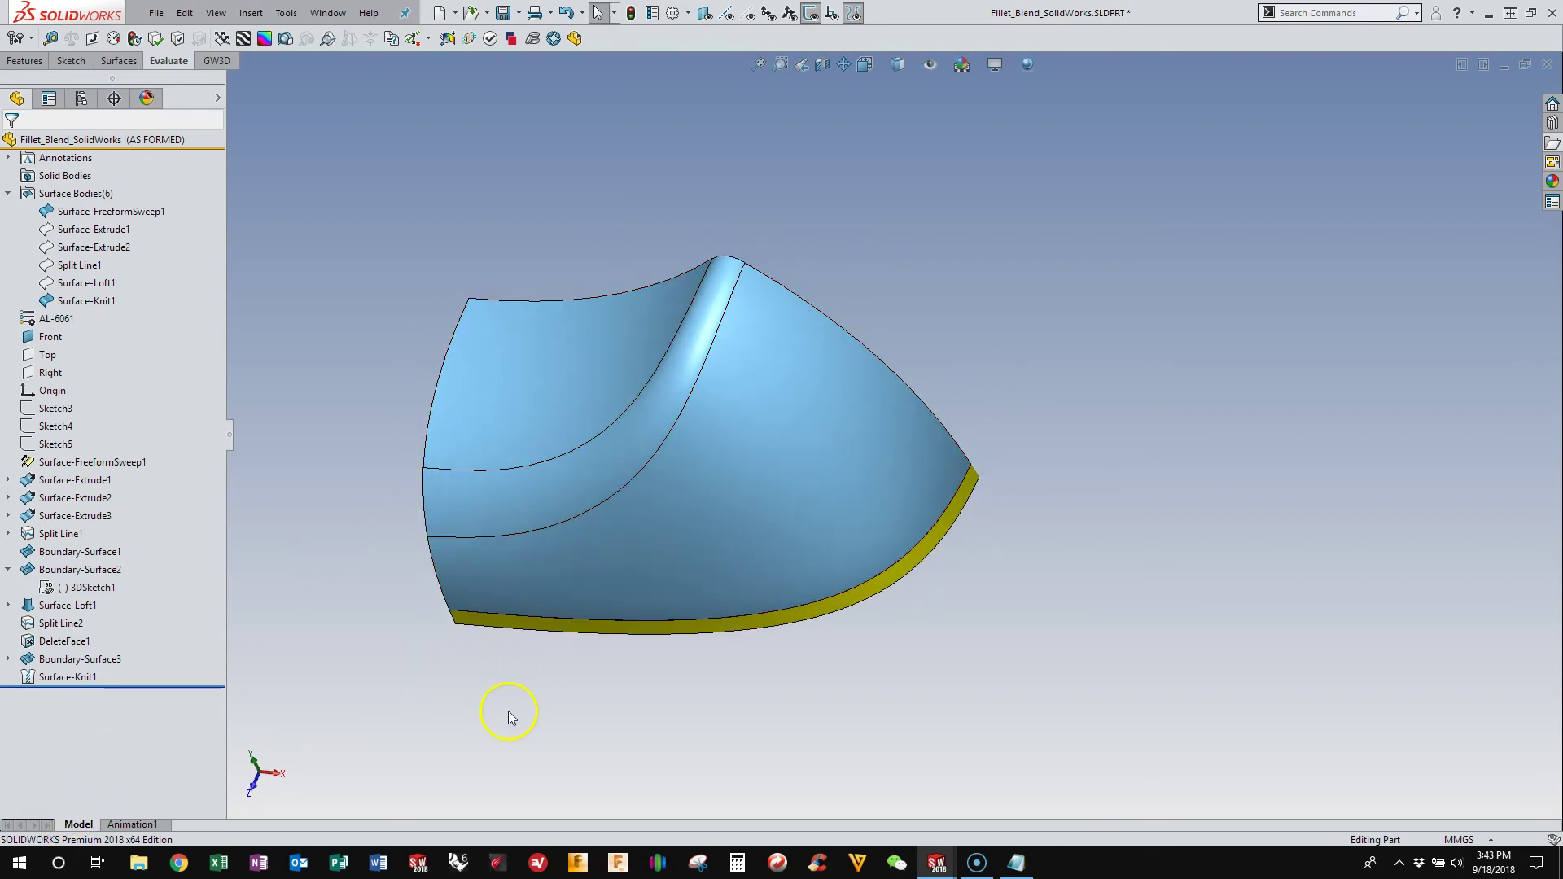
{"action": "scroll", "coordinate": [407, 309], "scroll_direction": "down", "scroll_amount": 2}
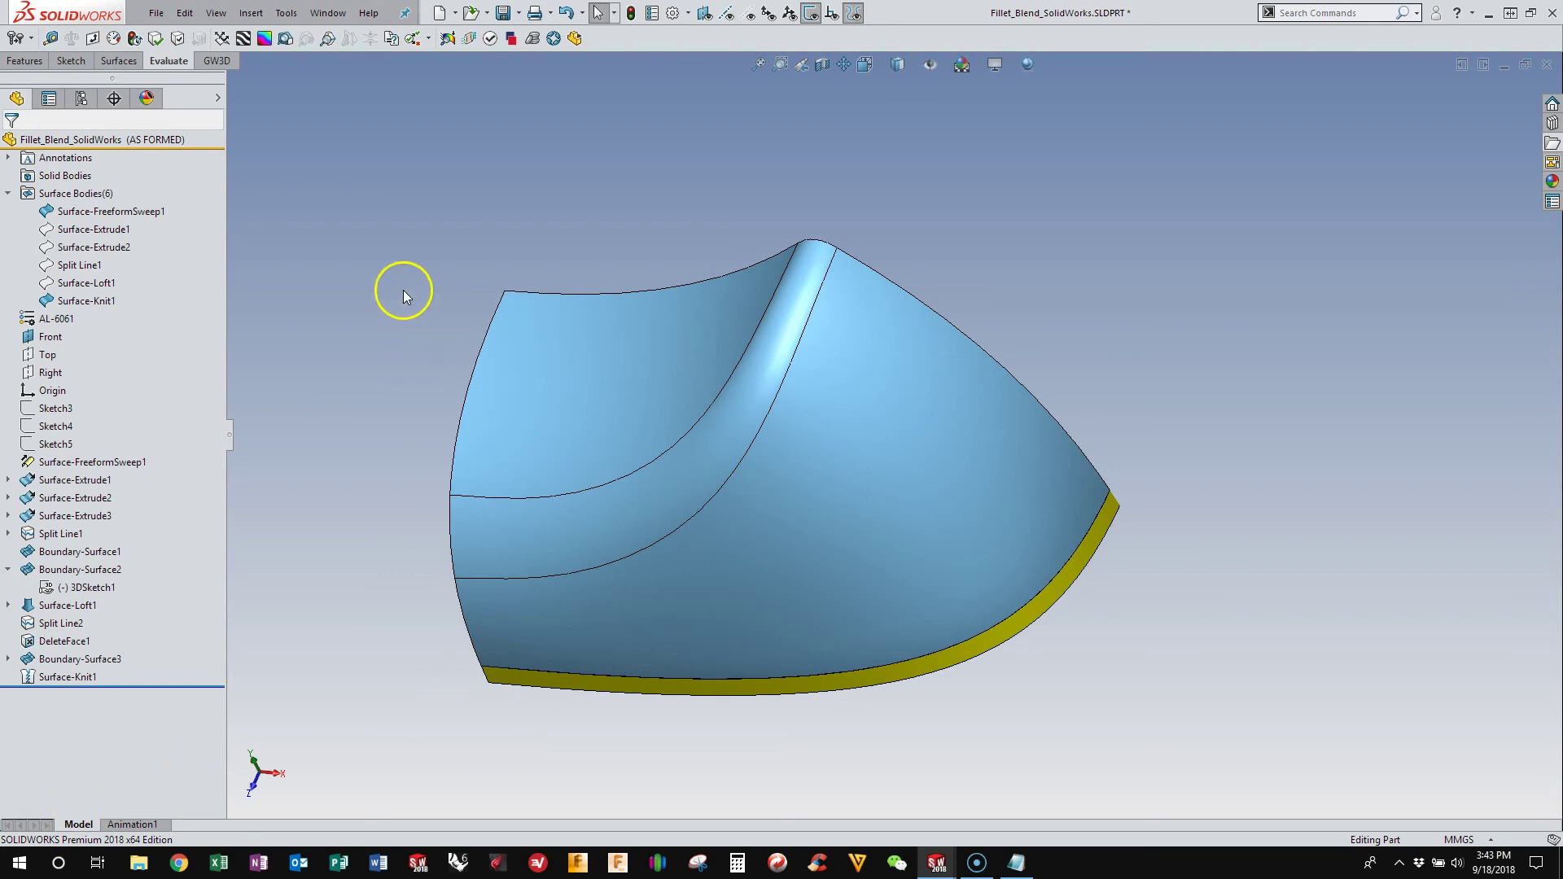
{"action": "left_click", "coordinate": [217, 61]}
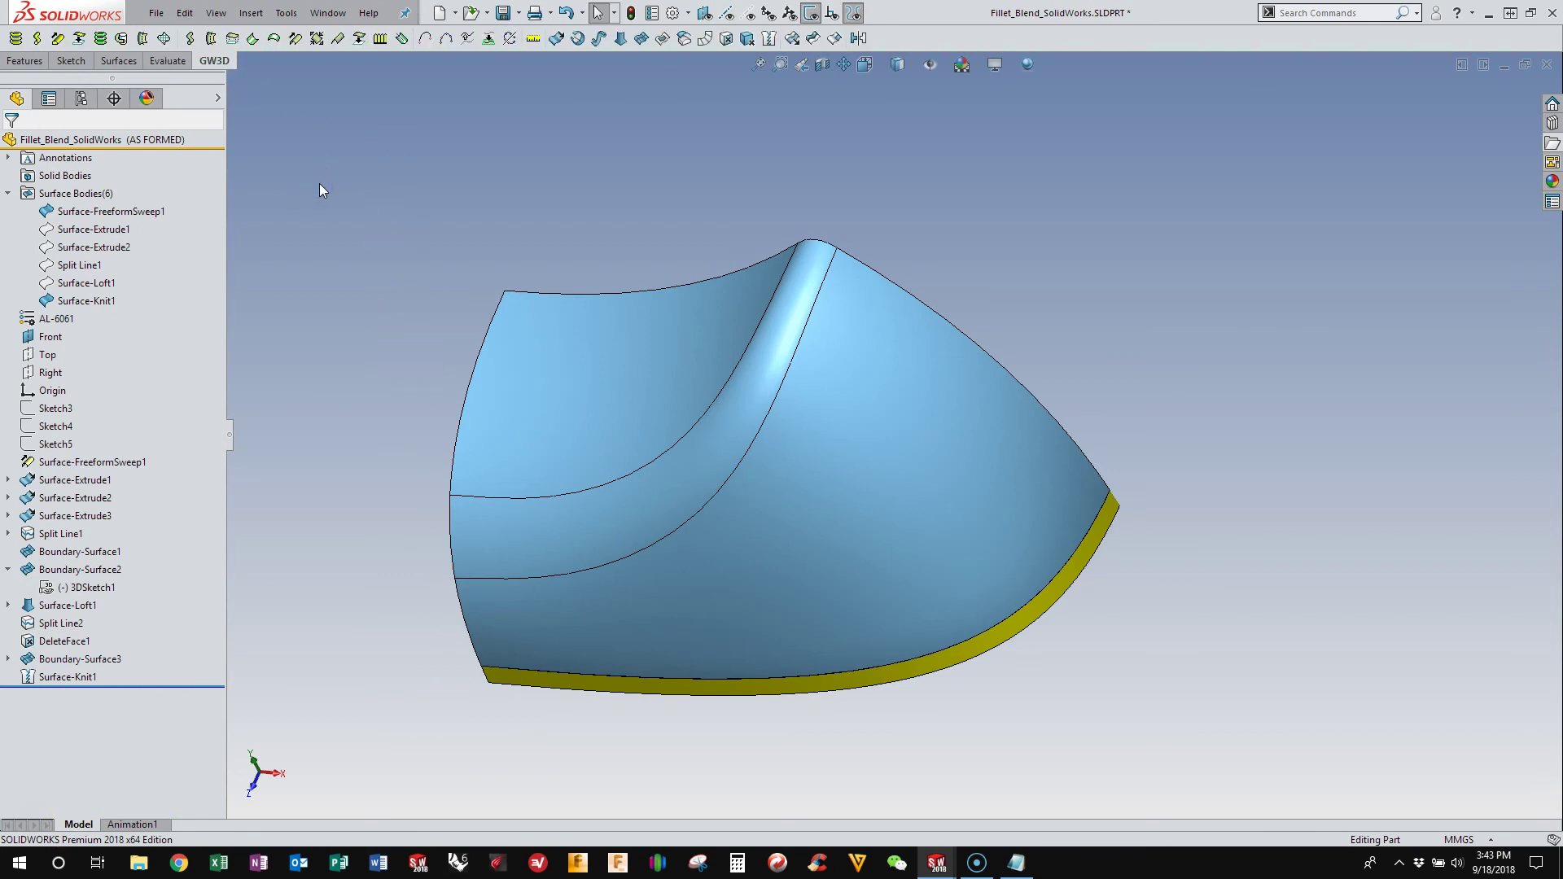